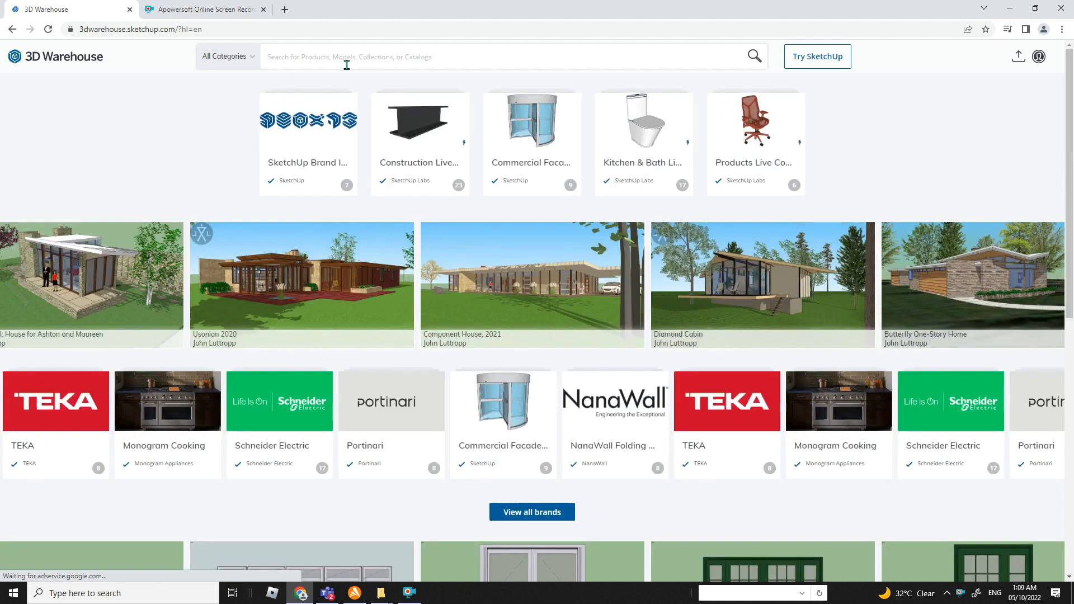
- Search the model library for "fallingwater" and open the full details of "Copy of Fallingwater by Frank Lloyd Wright"
{"action": "type", "text": "fallingwater"}
{"action": "key", "text": "Return"}
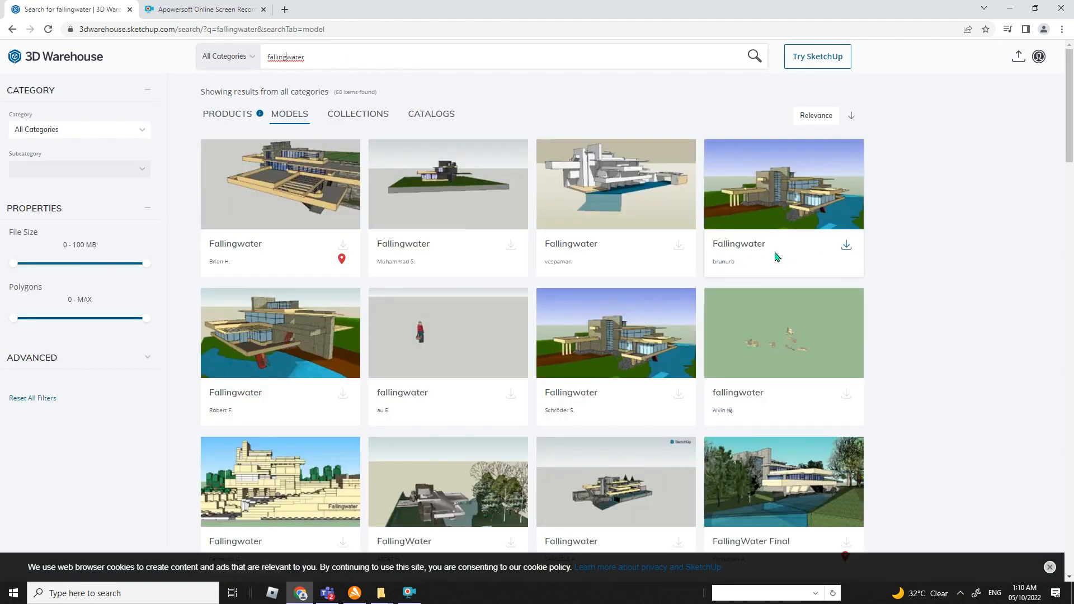
{"action": "scroll", "coordinate": [780, 249], "scroll_direction": "down", "scroll_amount": 6}
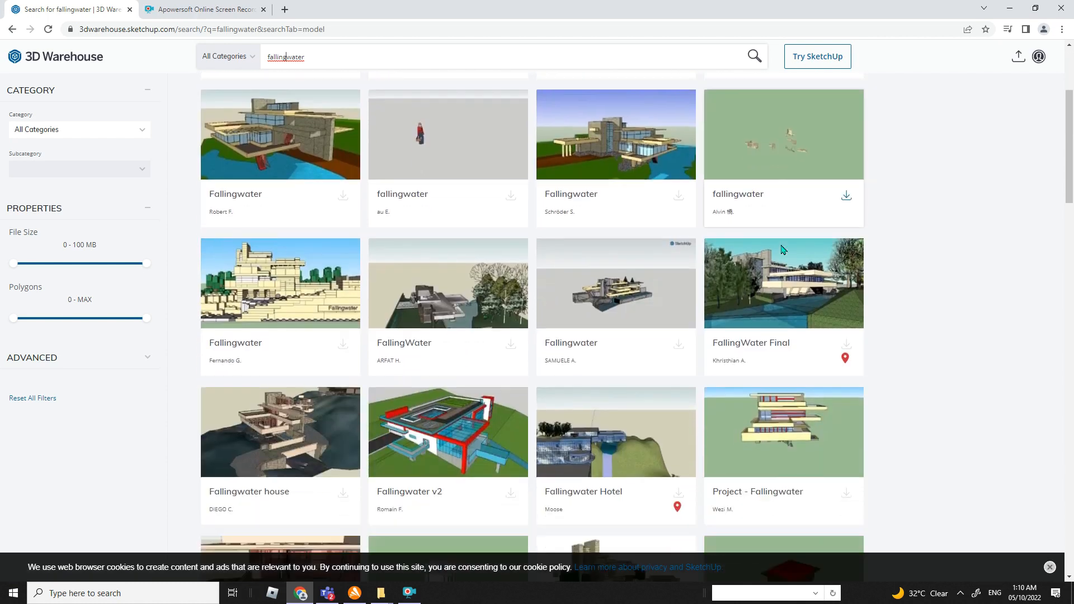
{"action": "scroll", "coordinate": [782, 250], "scroll_direction": "down", "scroll_amount": 6}
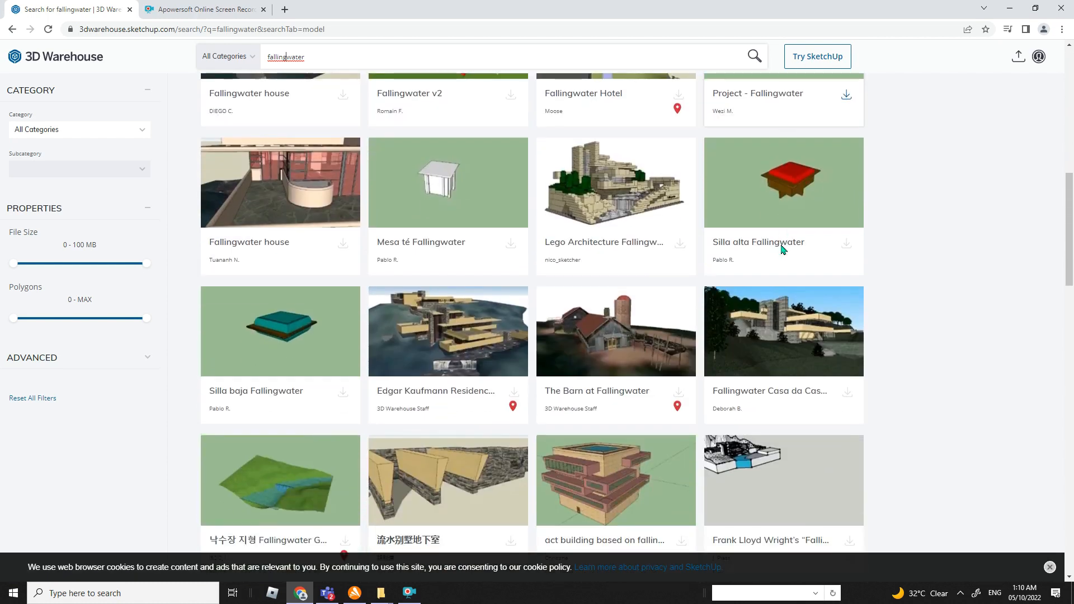
{"action": "scroll", "coordinate": [783, 243], "scroll_direction": "down", "scroll_amount": 1}
{"action": "scroll", "coordinate": [782, 249], "scroll_direction": "down", "scroll_amount": 3}
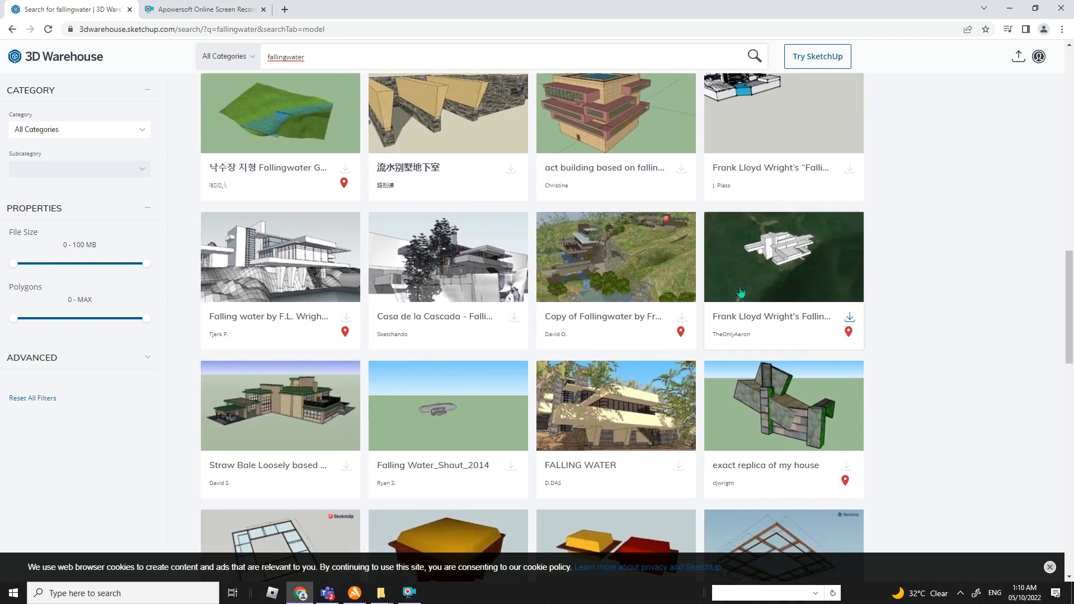
{"action": "left_click", "coordinate": [596, 255]}
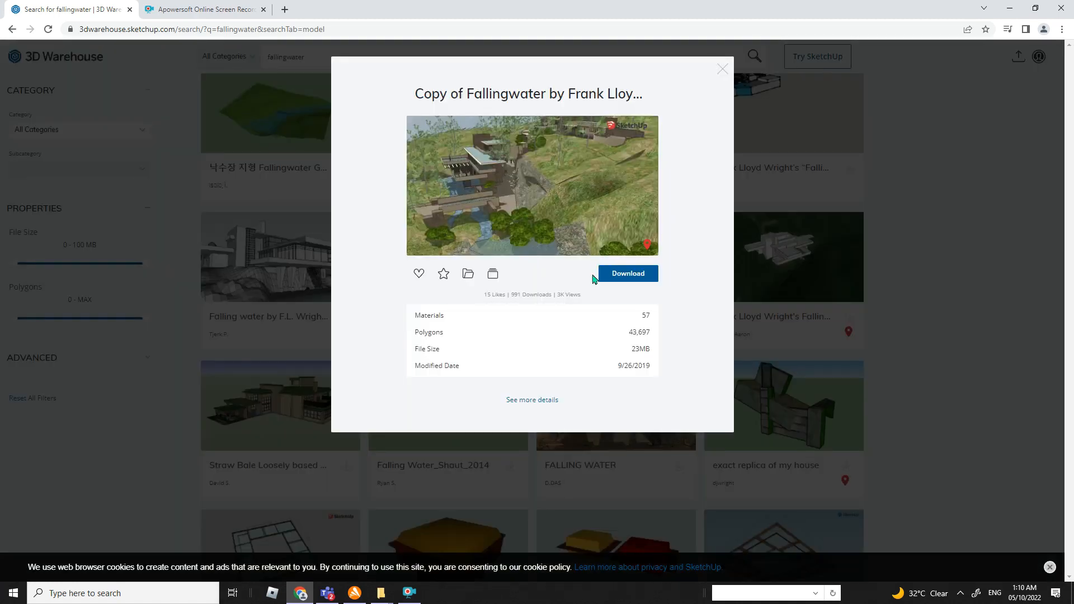
{"action": "left_click", "coordinate": [537, 401]}
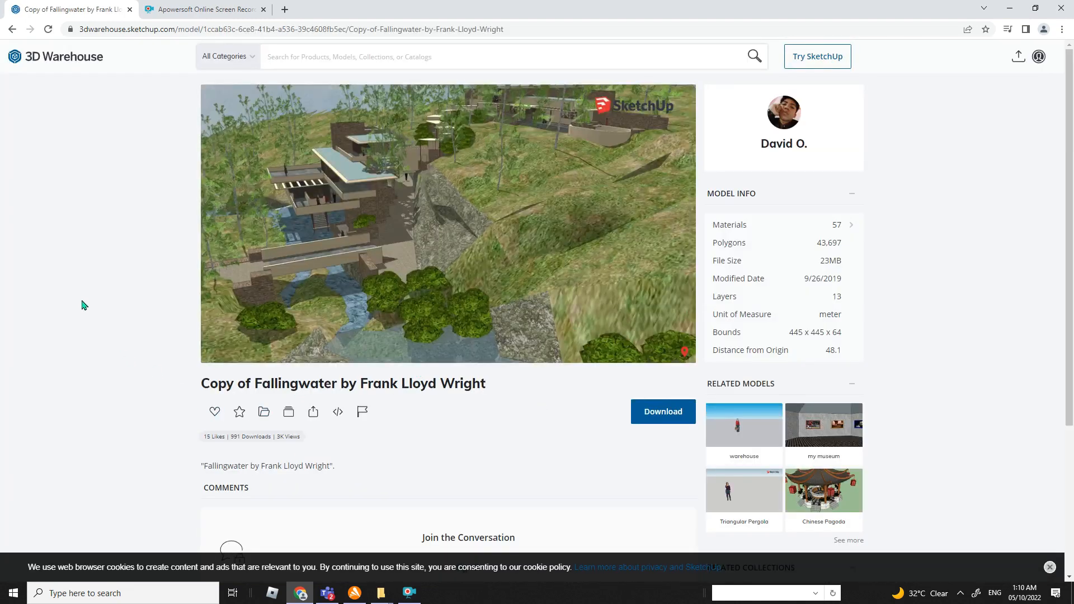
- Switch to Twinmotion and import the Fallingwater+with+Landscape+(1).skp geometry from Downloads, collapsed by material
{"action": "left_click", "coordinate": [126, 529]}
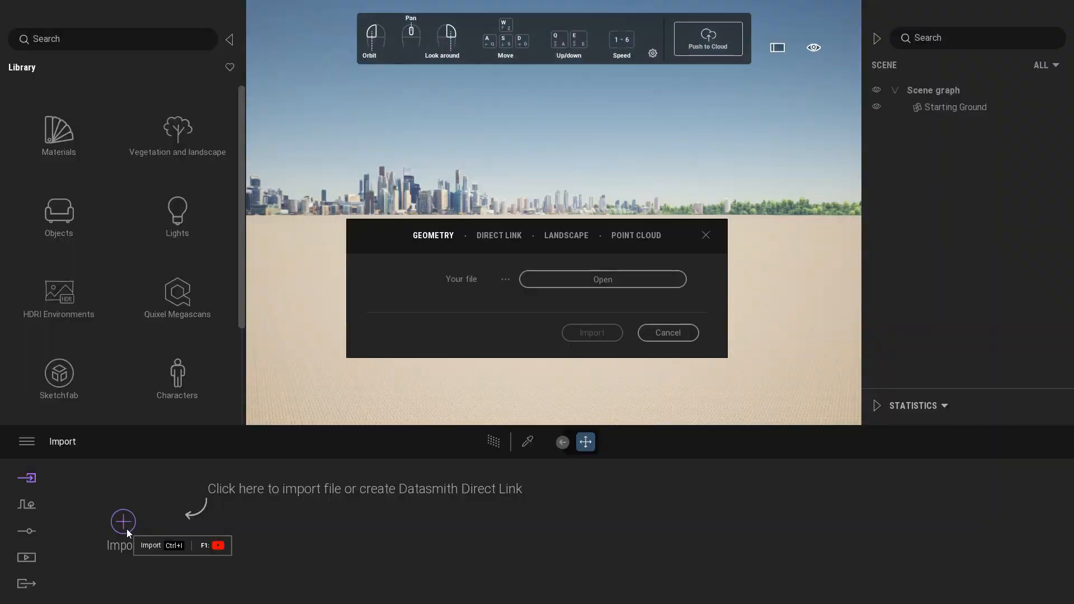
{"action": "left_click", "coordinate": [594, 281]}
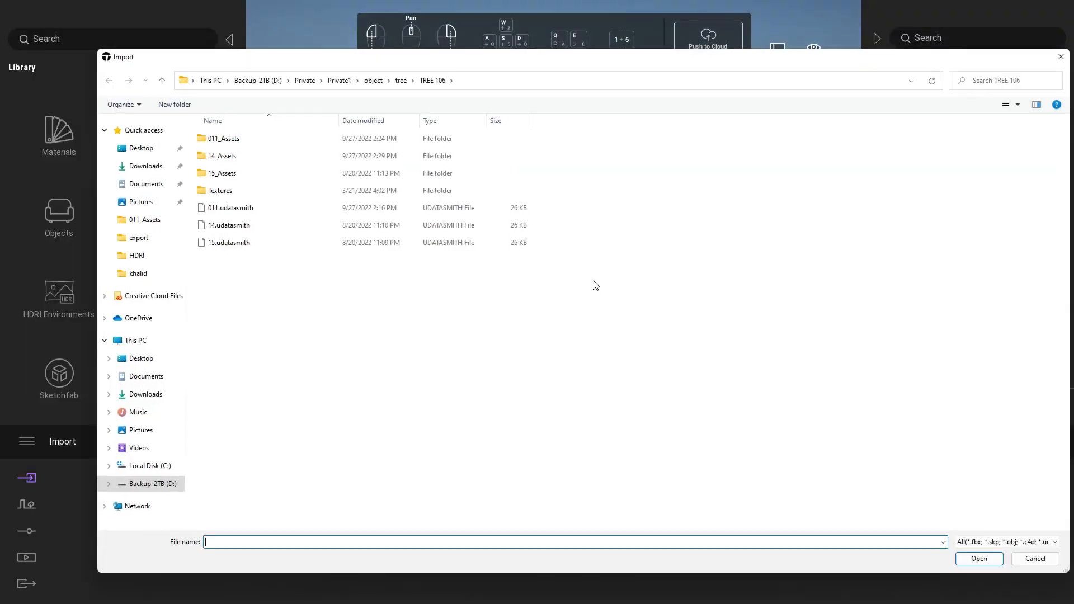
{"action": "left_click", "coordinate": [144, 165]}
{"action": "double_click", "coordinate": [619, 462]}
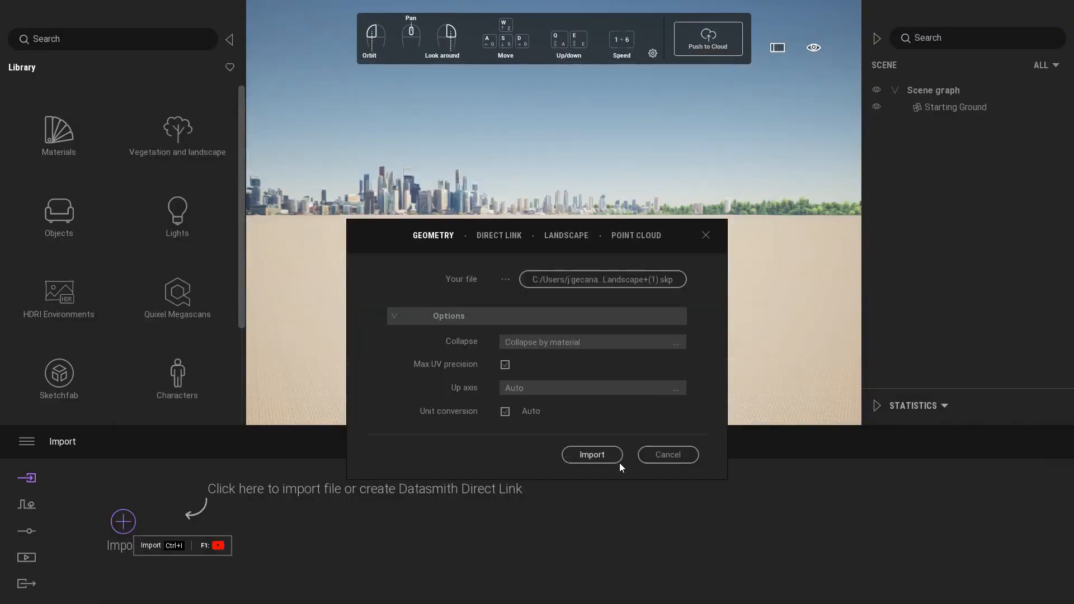
{"action": "left_click", "coordinate": [612, 462]}
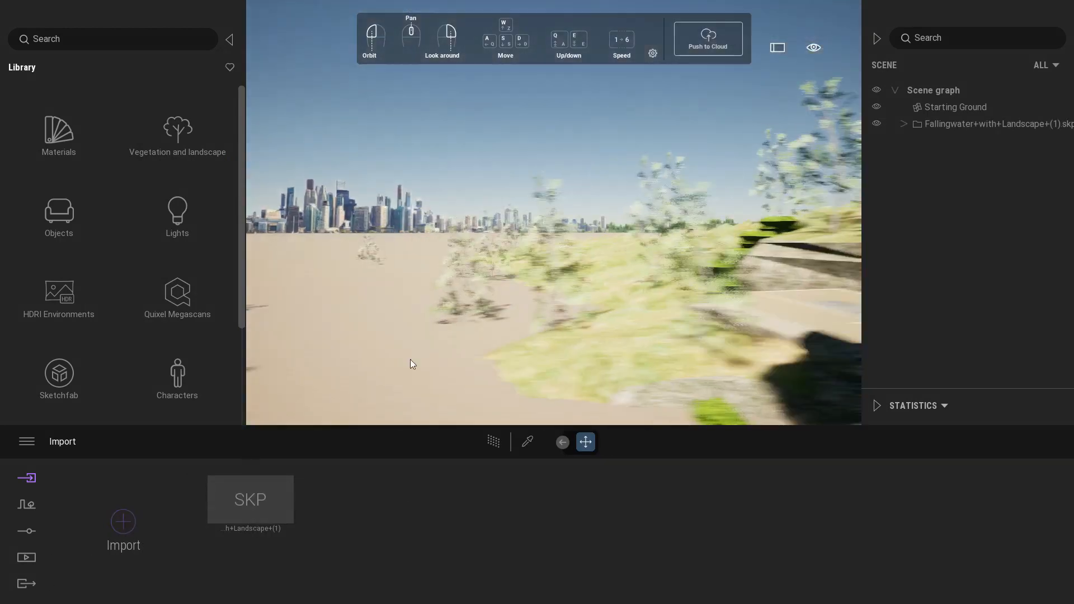
- Lower the Starting Ground below the stream so that it uncovers the waterfall and the water
{"action": "left_click_drag", "start_coordinate": [412, 364], "coordinate": [496, 326]}
{"action": "left_click", "coordinate": [515, 356]}
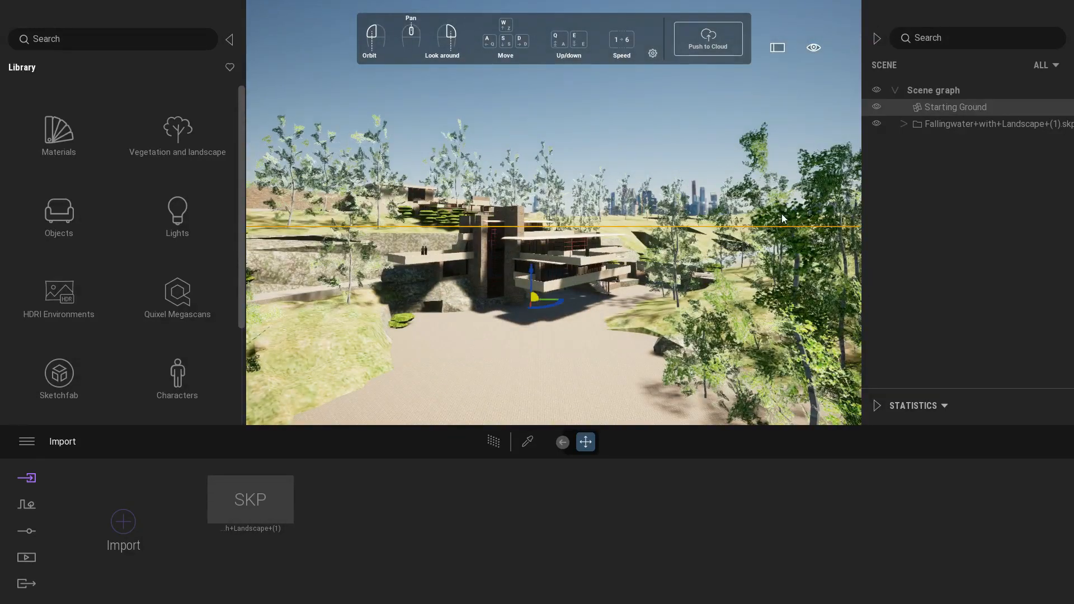
{"action": "left_click_drag", "start_coordinate": [531, 288], "coordinate": [534, 298]}
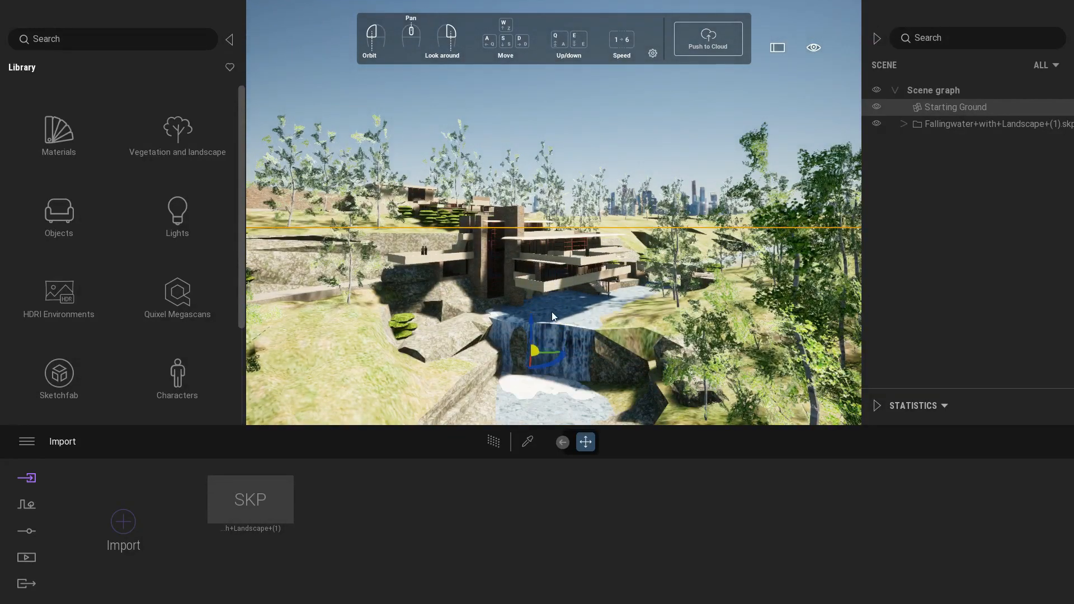
- Create the first media image, framed from low above the stream toward the waterfall and house
{"action": "scroll", "coordinate": [554, 302], "scroll_direction": "up", "scroll_amount": 5}
{"action": "scroll", "coordinate": [558, 292], "scroll_direction": "up", "scroll_amount": 5}
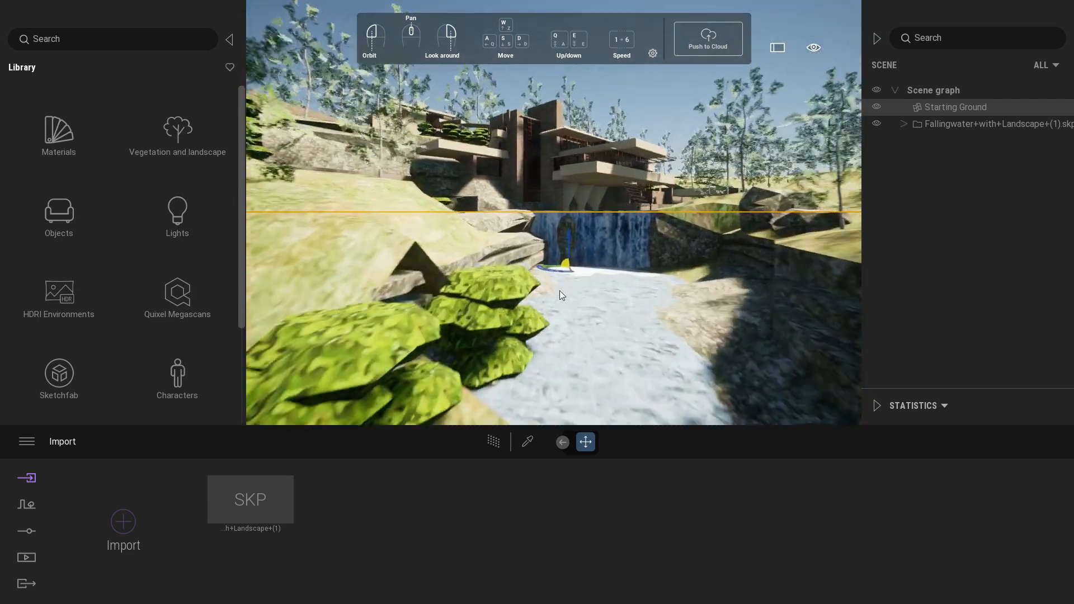
{"action": "left_click", "coordinate": [35, 560]}
{"action": "left_click", "coordinate": [213, 519]}
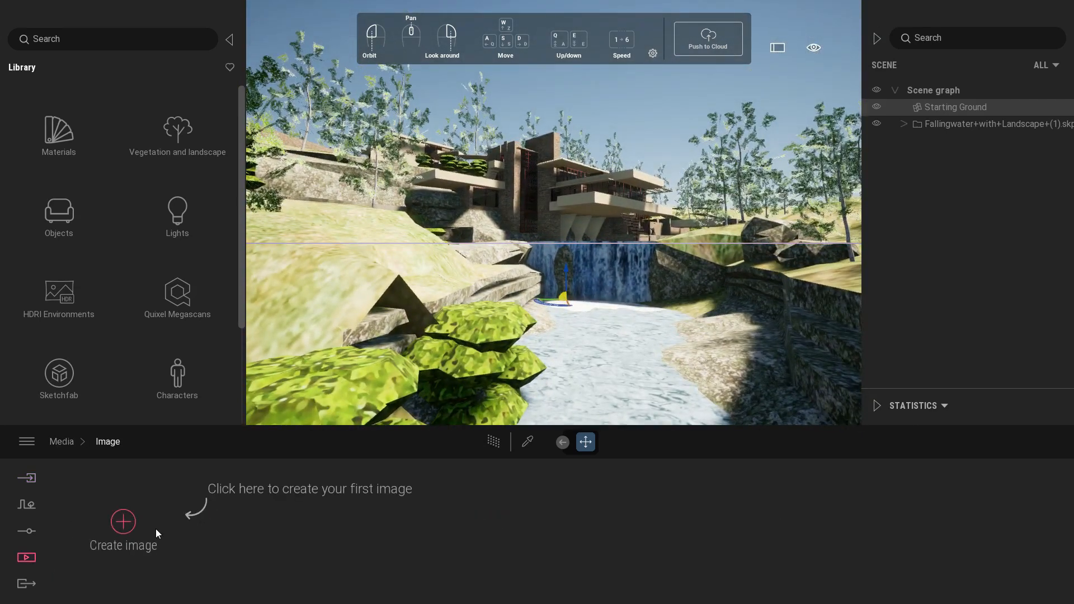
{"action": "left_click", "coordinate": [123, 521]}
- Set the new image's output height to 3600 in its format settings
{"action": "left_click", "coordinate": [276, 527]}
{"action": "left_click", "coordinate": [924, 524]}
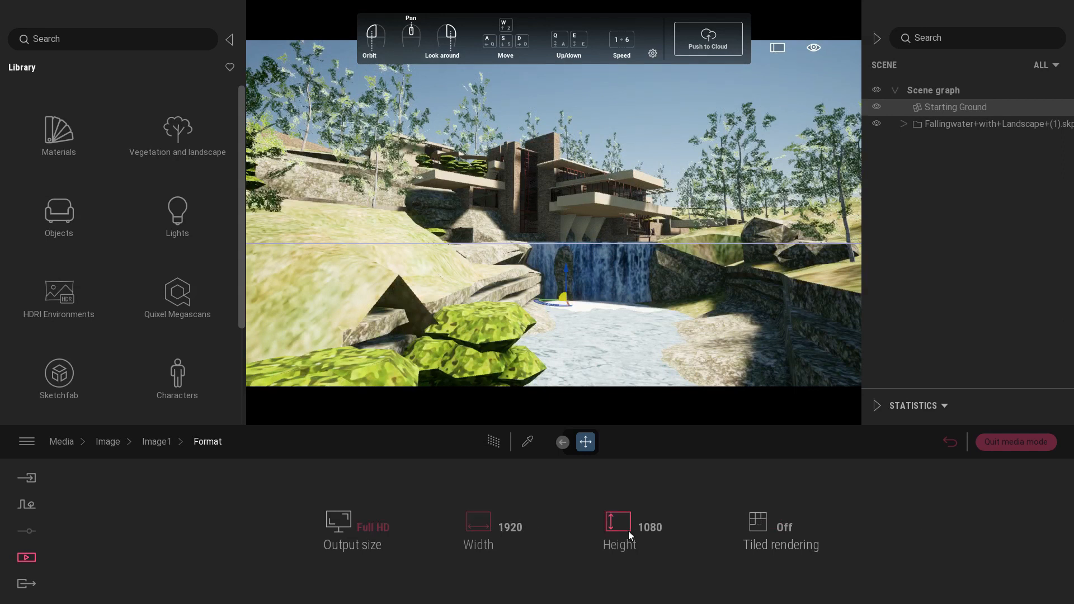
{"action": "left_click", "coordinate": [649, 527]}
{"action": "type", "text": "3600"}
- Set the image's output width to 2400
{"action": "left_click", "coordinate": [510, 527]}
{"action": "type", "text": "2400"}
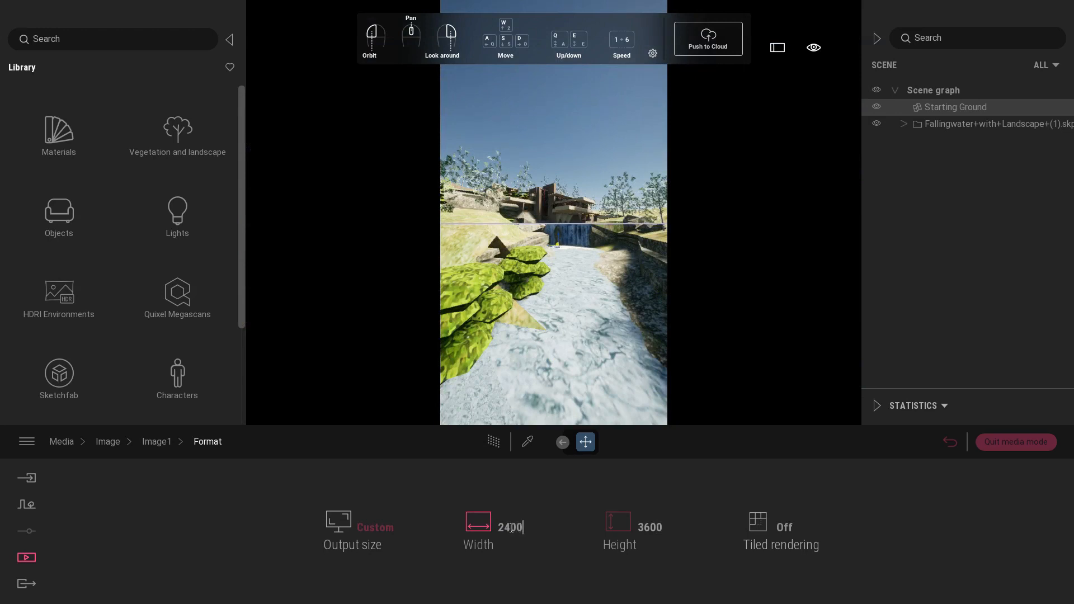
{"action": "key", "text": "Return"}
- Set the image's output width to 3000
{"action": "left_click", "coordinate": [506, 527]}
{"action": "type", "text": "3000"}
{"action": "key", "text": "Tab"}
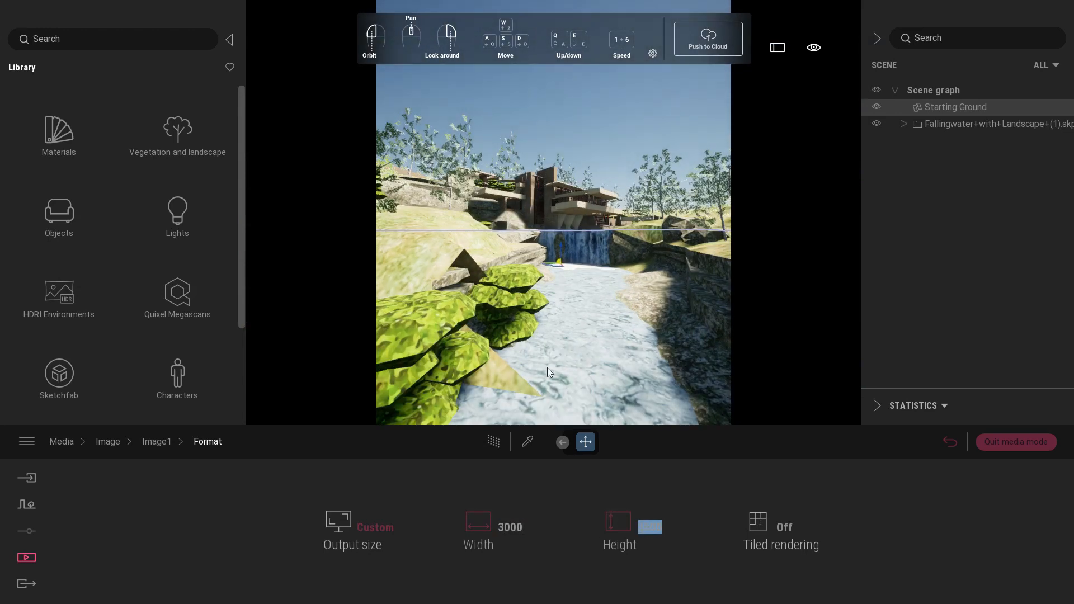
- Set the image camera's focal length to 34 mm and turn Parallelism on
{"action": "left_click", "coordinate": [152, 442]}
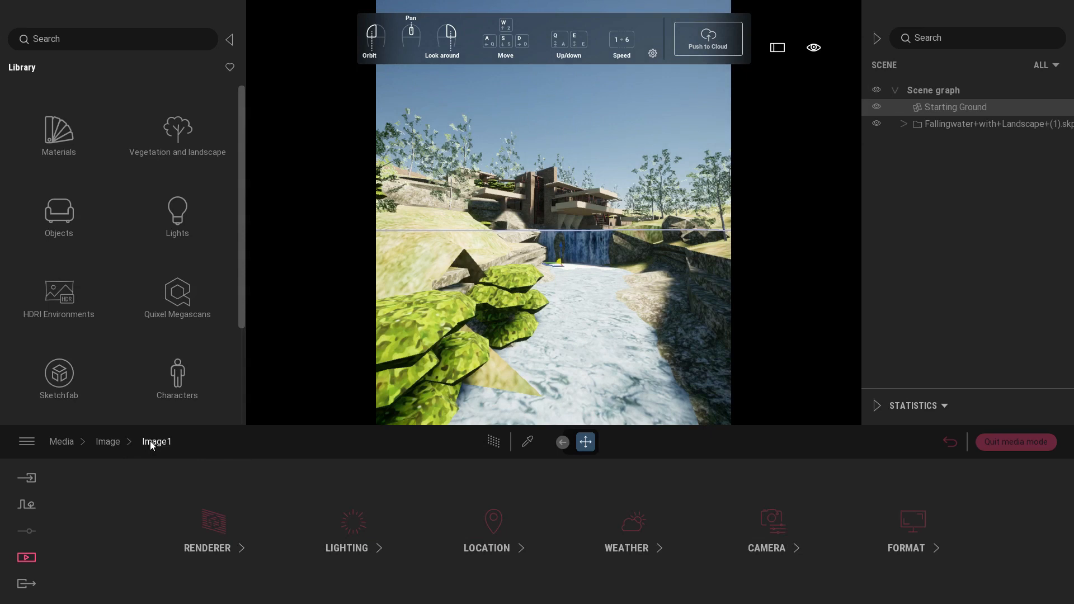
{"action": "left_click", "coordinate": [772, 526]}
{"action": "type", "text": "24"}
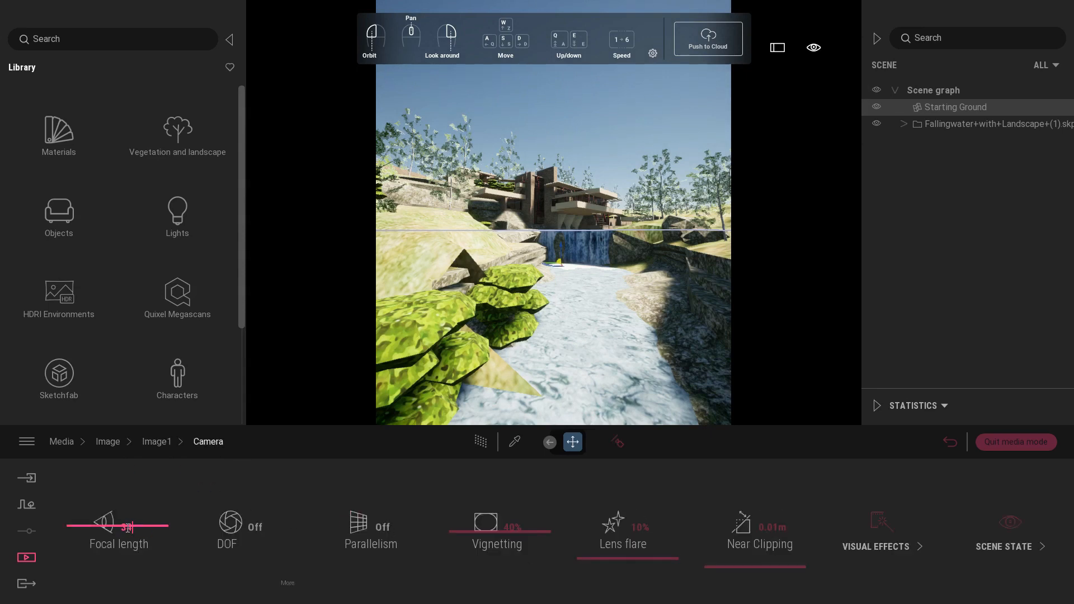
{"action": "key", "text": "Return"}
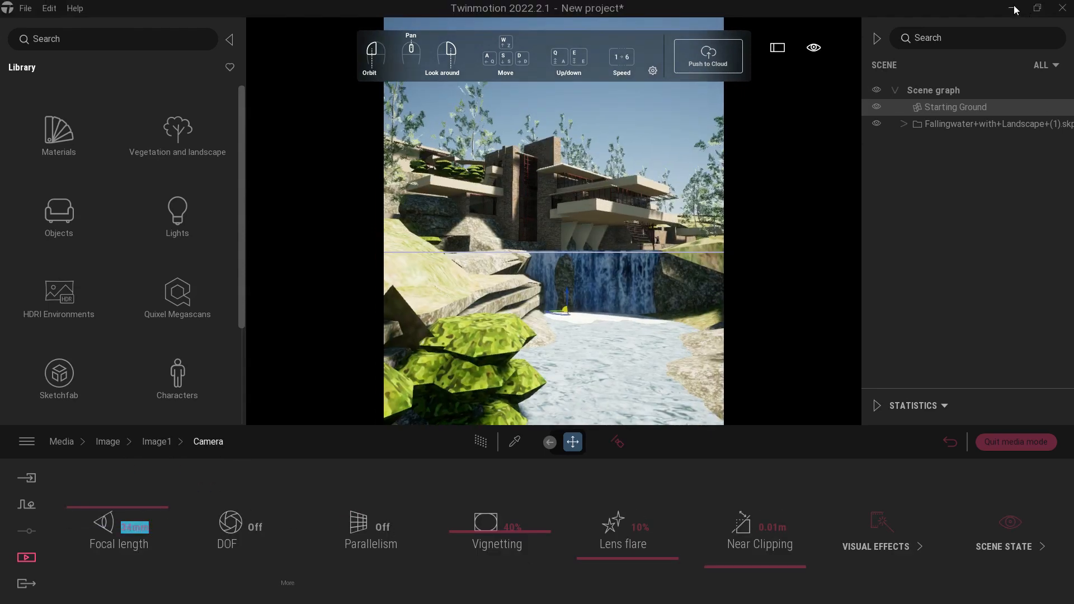
{"action": "left_click", "coordinate": [384, 535]}
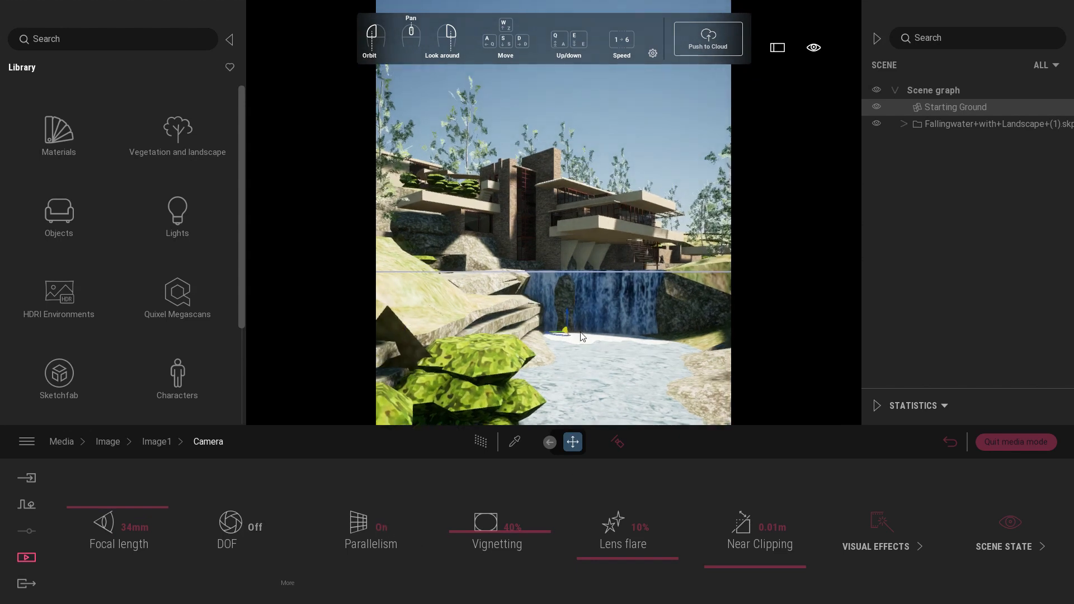
- Refresh Image1 with a view that places the house and waterfall lower in the frame
{"action": "scroll", "coordinate": [562, 343], "scroll_direction": "up", "scroll_amount": 5}
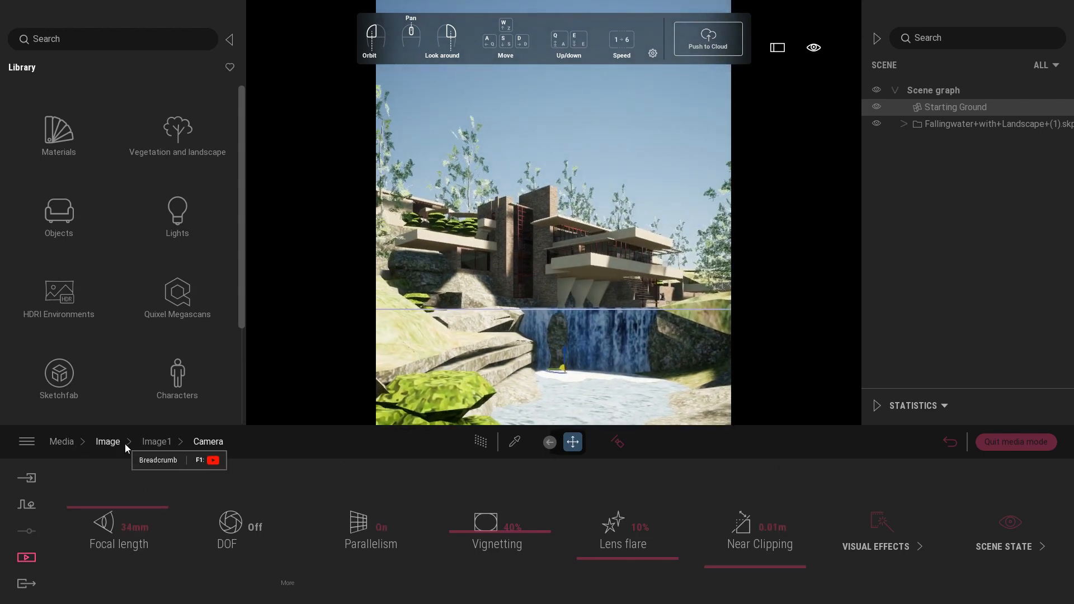
{"action": "left_click", "coordinate": [109, 442]}
{"action": "left_click", "coordinate": [251, 468]}
{"action": "mouse_move", "coordinate": [248, 502]}
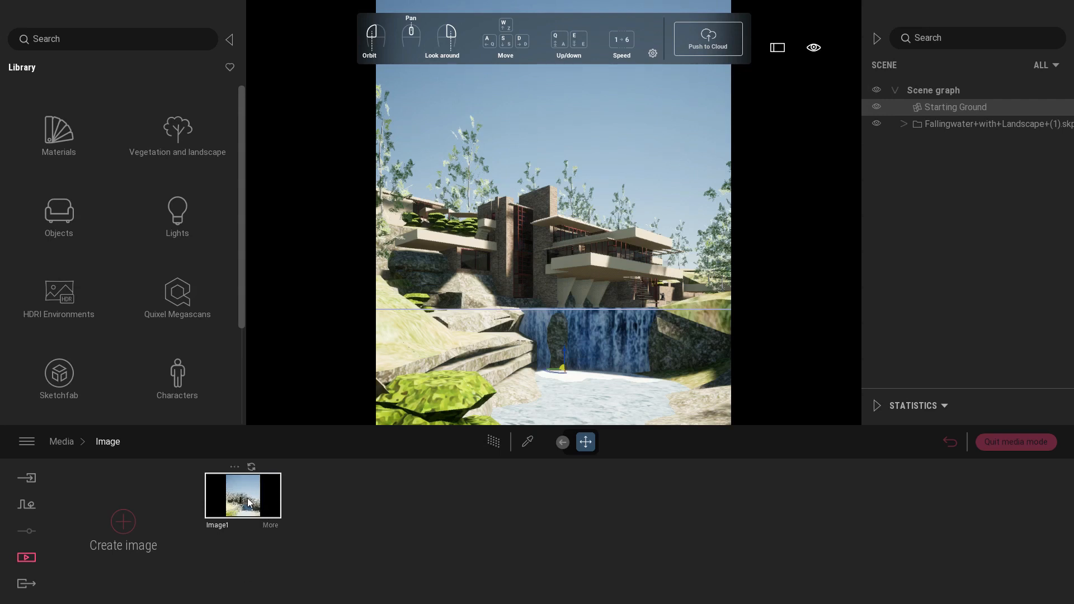
- Change the lighting environment of Image1 to Backdrop HDRI
{"action": "left_click", "coordinate": [270, 527]}
{"action": "left_click", "coordinate": [335, 536]}
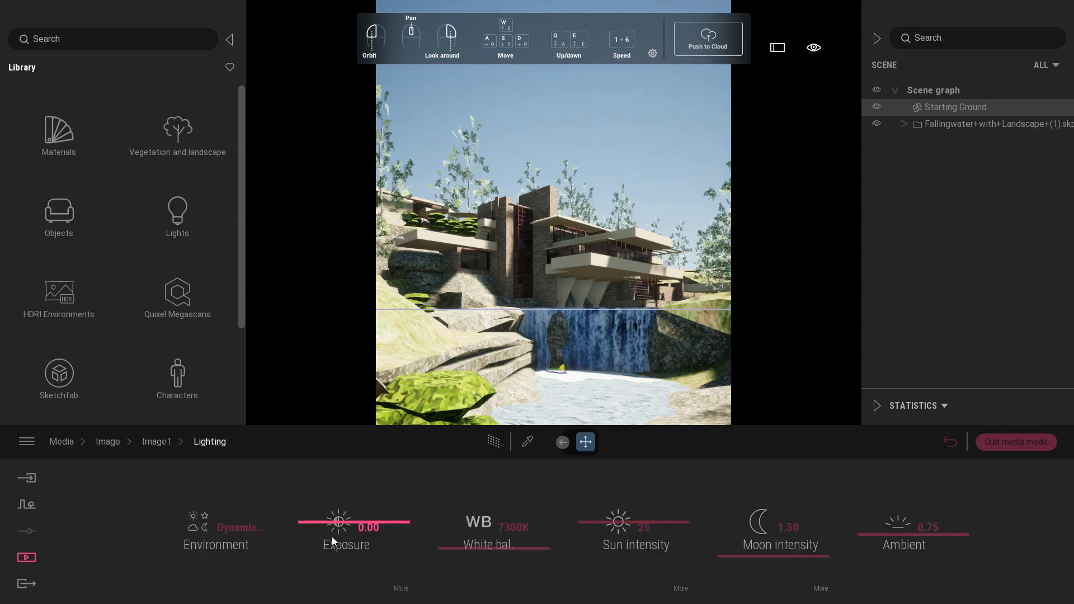
{"action": "left_click", "coordinate": [242, 527]}
{"action": "left_click", "coordinate": [333, 438]}
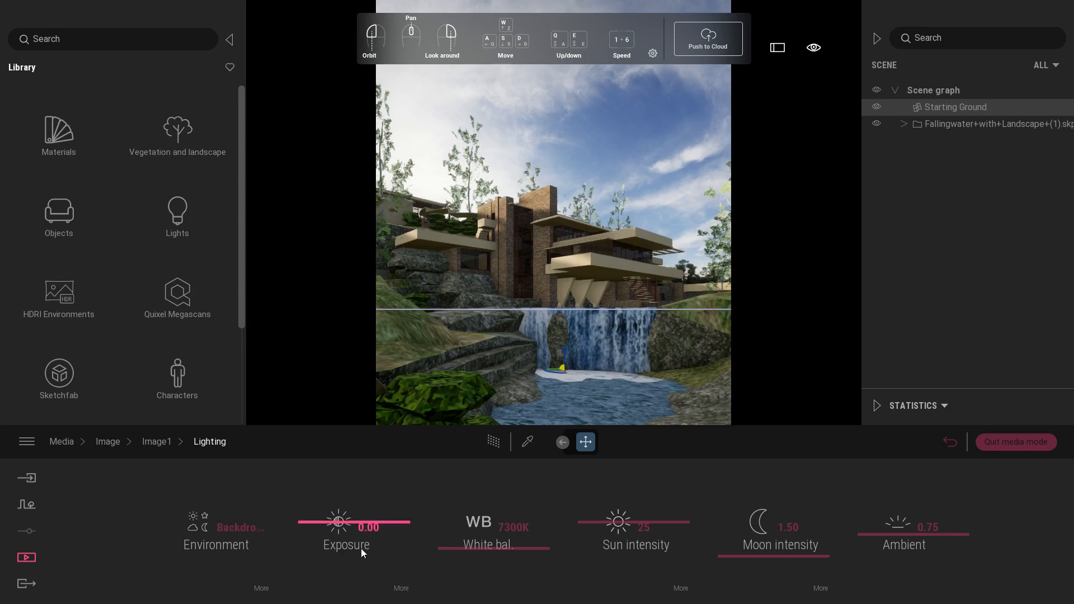
- Set the backdrop HDRI's size to 500 m and its height offset to -8 m
{"action": "left_click", "coordinate": [261, 588]}
{"action": "left_click", "coordinate": [632, 526]}
{"action": "type", "text": "500"}
{"action": "key", "text": "Return"}
{"action": "left_click_drag", "start_coordinate": [842, 528], "coordinate": [838, 556]}
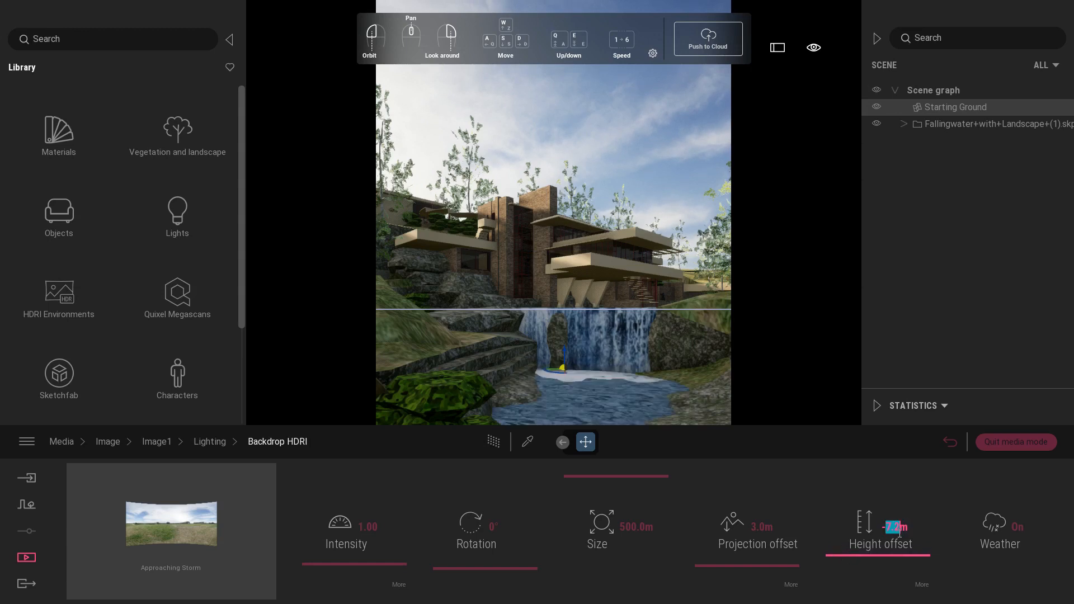
{"action": "left_click", "coordinate": [1014, 591]}
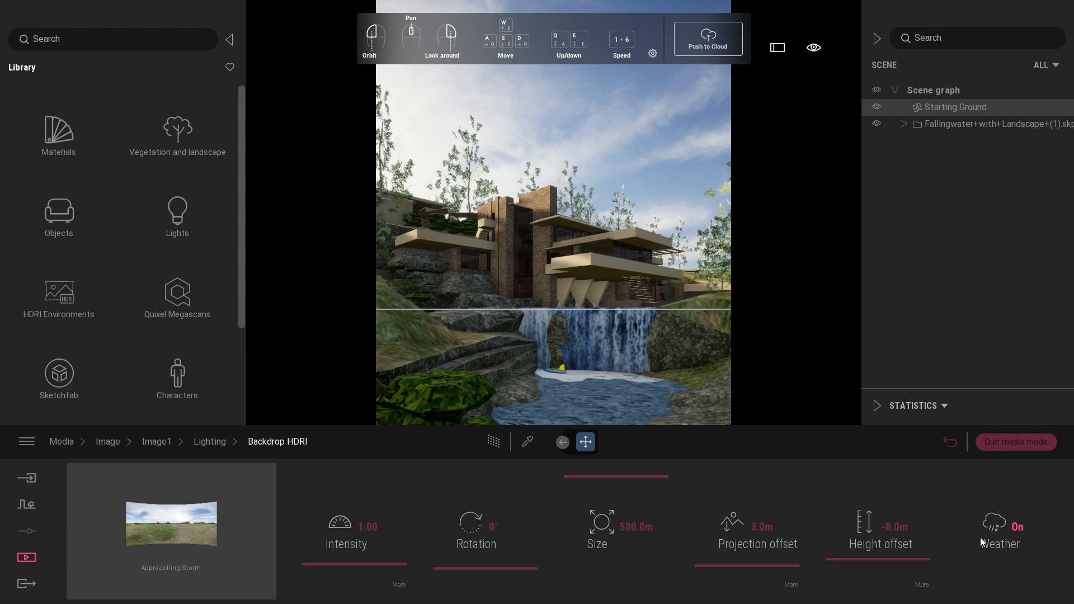
- Turn on the Path Tracer for Image1 and set its aliasing filtering to 1
{"action": "left_click", "coordinate": [210, 445]}
{"action": "left_click", "coordinate": [156, 442]}
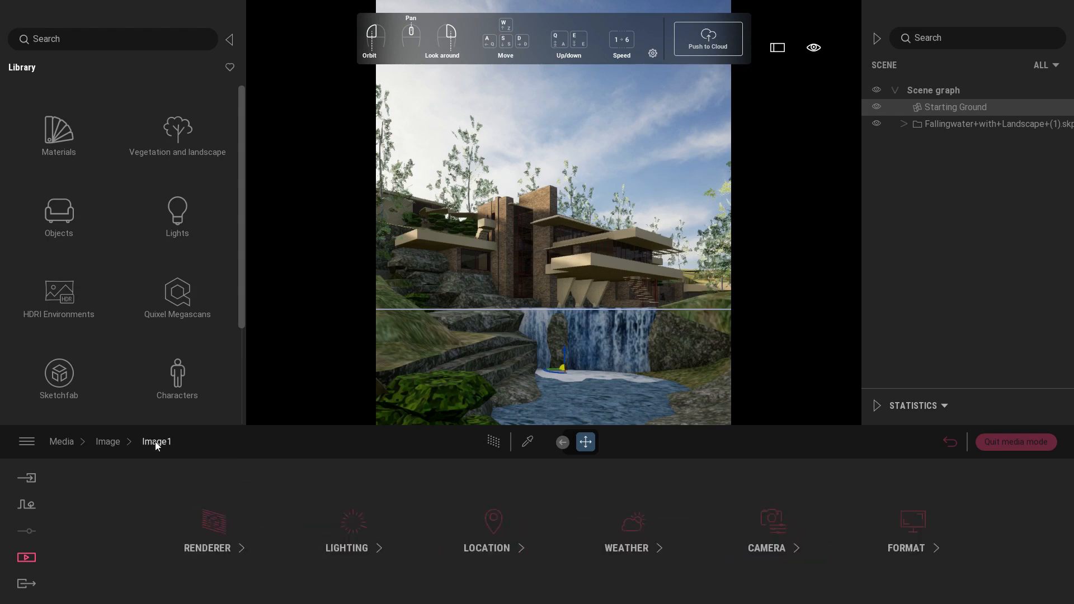
{"action": "left_click", "coordinate": [218, 528]}
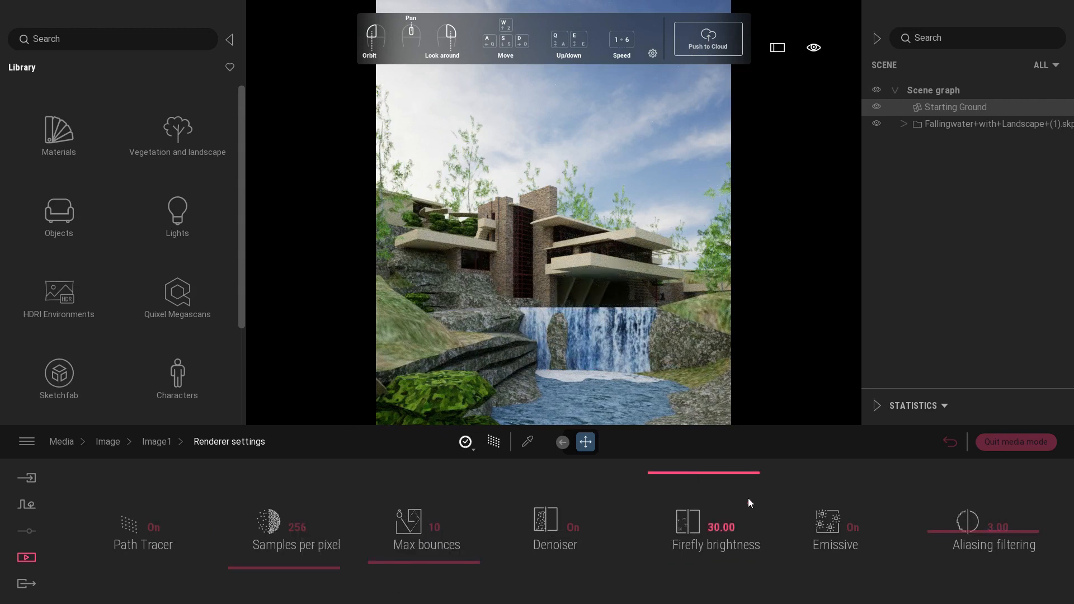
{"action": "left_click", "coordinate": [997, 527]}
{"action": "type", "text": "1"}
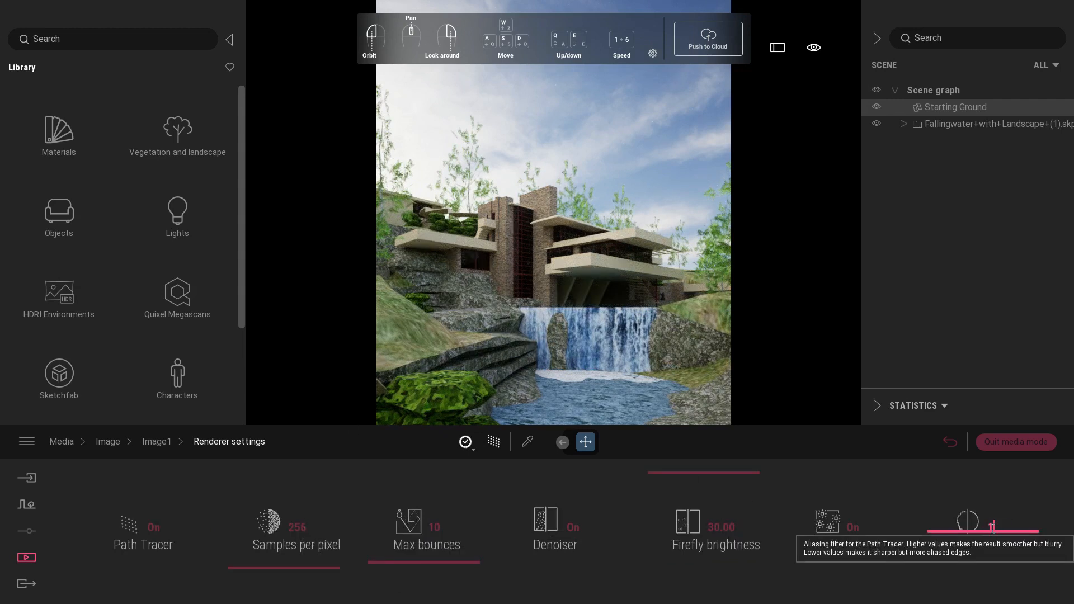
- Set the Path Tracer to 500 samples per pixel and 12 max bounces
{"action": "left_click", "coordinate": [297, 527]}
{"action": "type", "text": "500"}
{"action": "key", "text": "Tab"}
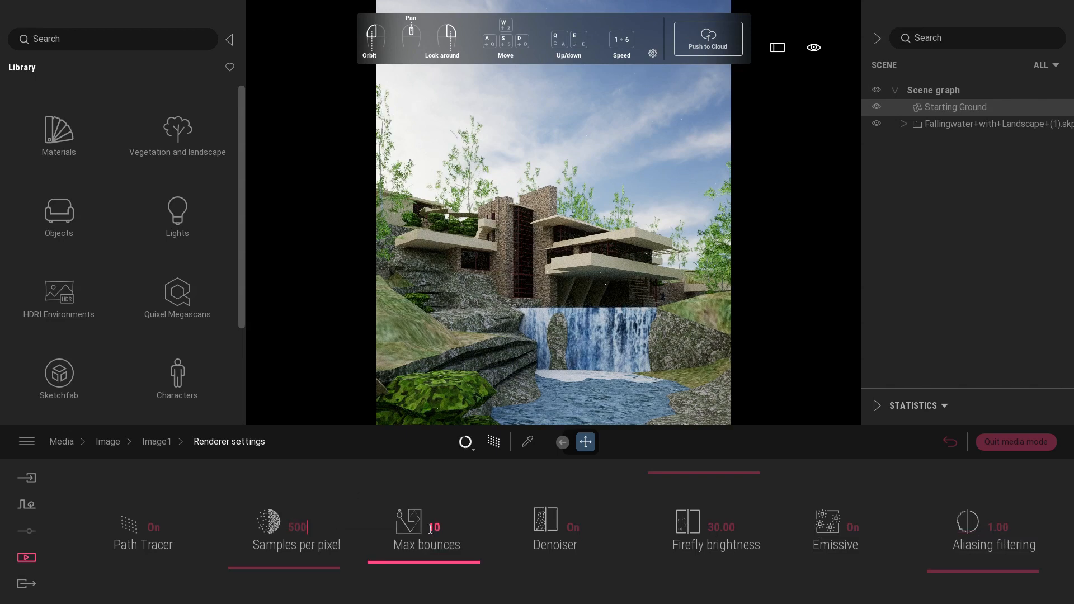
{"action": "type", "text": "12"}
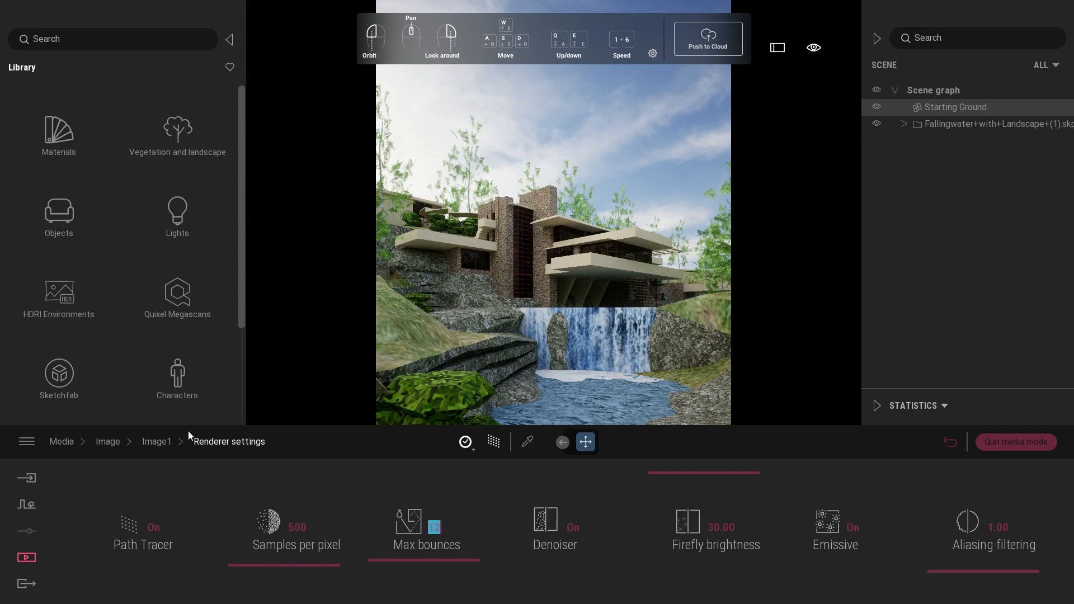
- Set the rotation of Image1's backdrop HDRI to 220° in the lighting settings
{"action": "left_click", "coordinate": [157, 441]}
{"action": "left_click", "coordinate": [108, 441]}
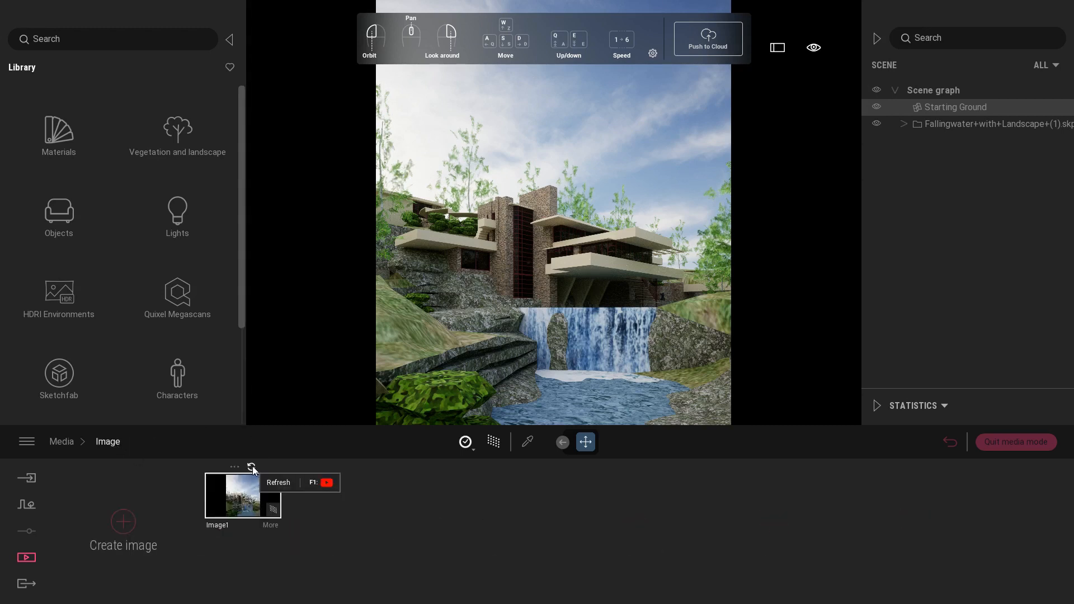
{"action": "left_click", "coordinate": [271, 525]}
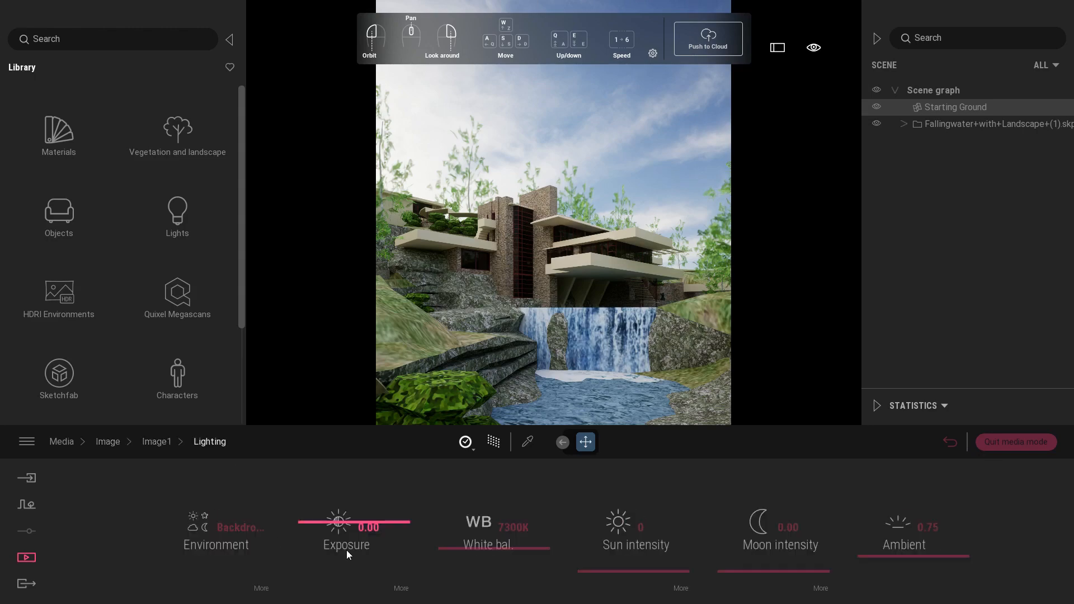
{"action": "left_click", "coordinate": [192, 523]}
{"action": "left_click_drag", "start_coordinate": [481, 537], "coordinate": [496, 537]}
- Load belfast_sunset_8k from the HDRI folder as the backdrop HDRI of Image1
{"action": "left_click", "coordinate": [170, 480]}
{"action": "left_click", "coordinate": [117, 420]}
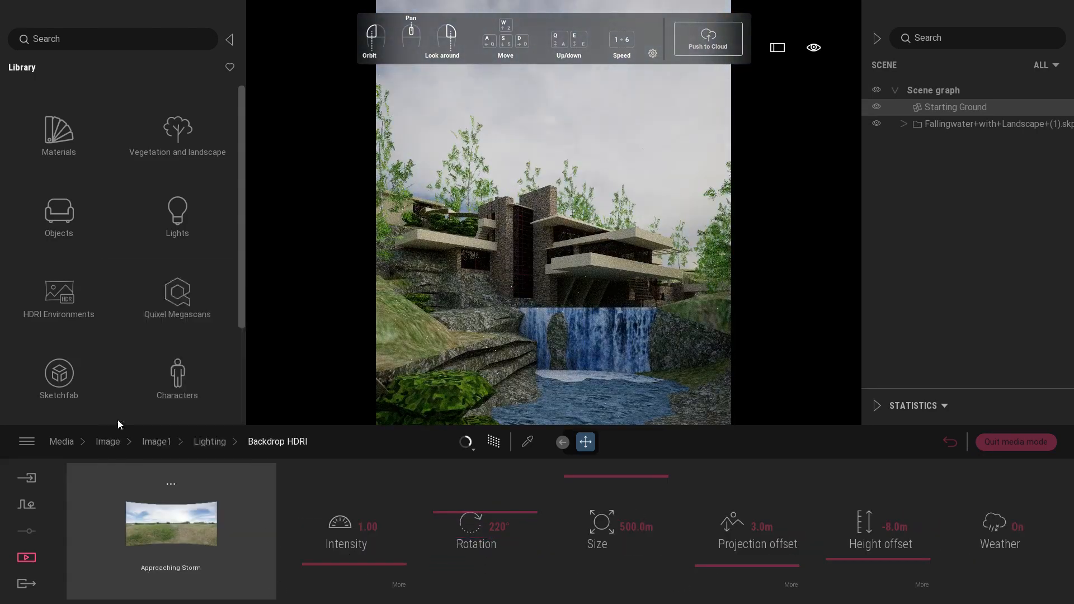
{"action": "left_click", "coordinate": [53, 207]}
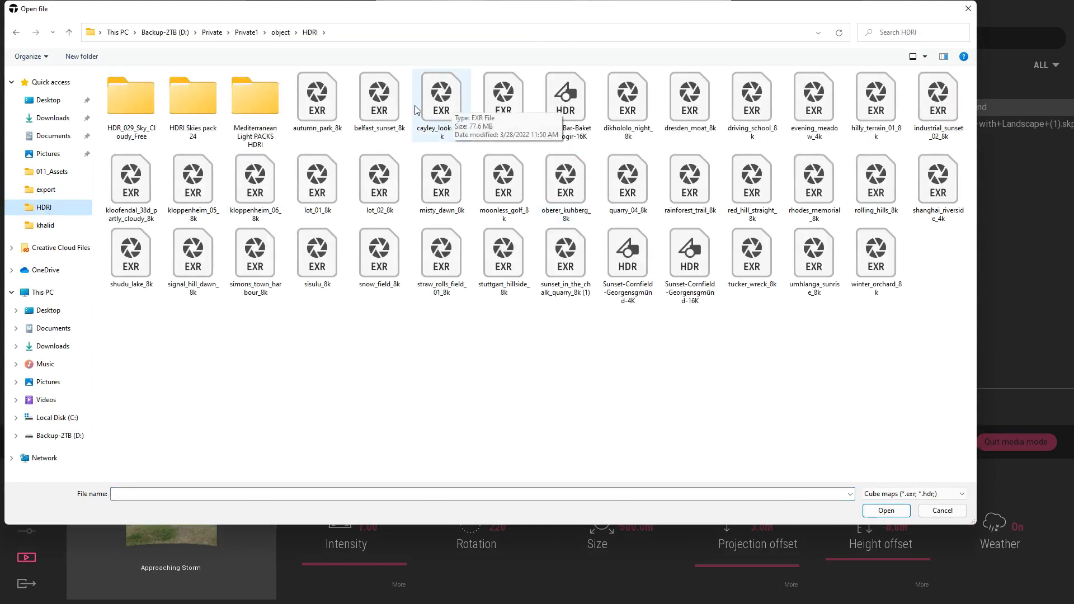
{"action": "double_click", "coordinate": [379, 106]}
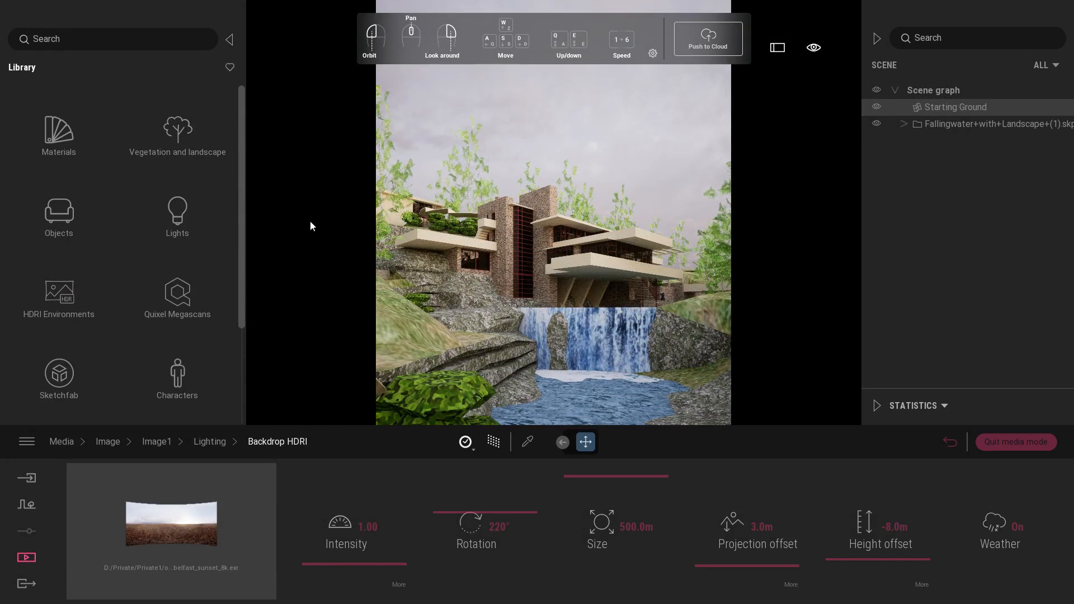
- Load industrial_sunset_02_8k as Image1's backdrop HDRI and set its rotation to 115°
{"action": "left_click", "coordinate": [112, 421]}
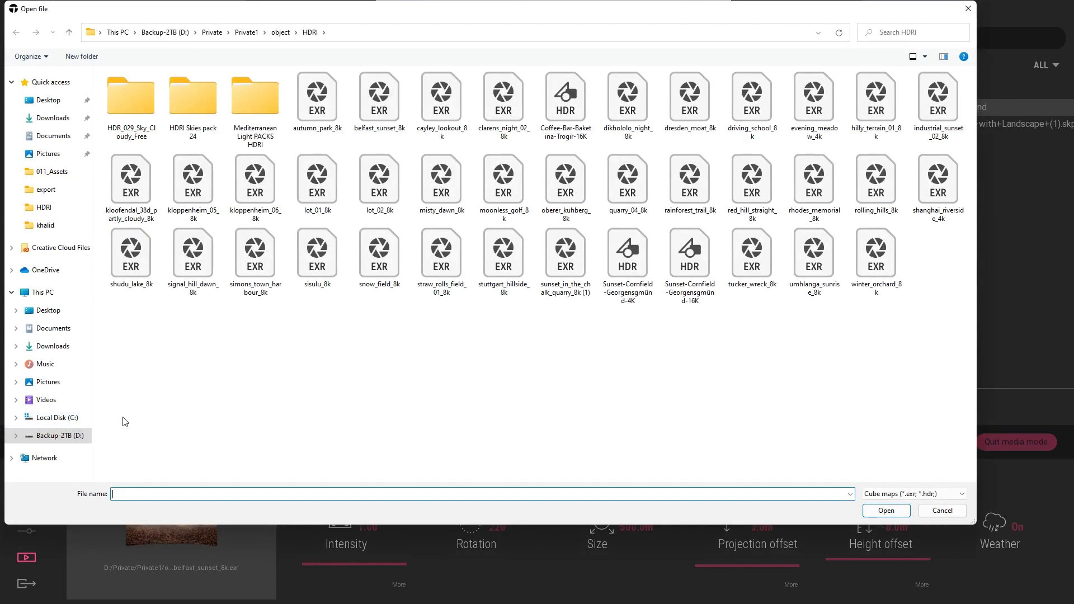
{"action": "double_click", "coordinate": [938, 109]}
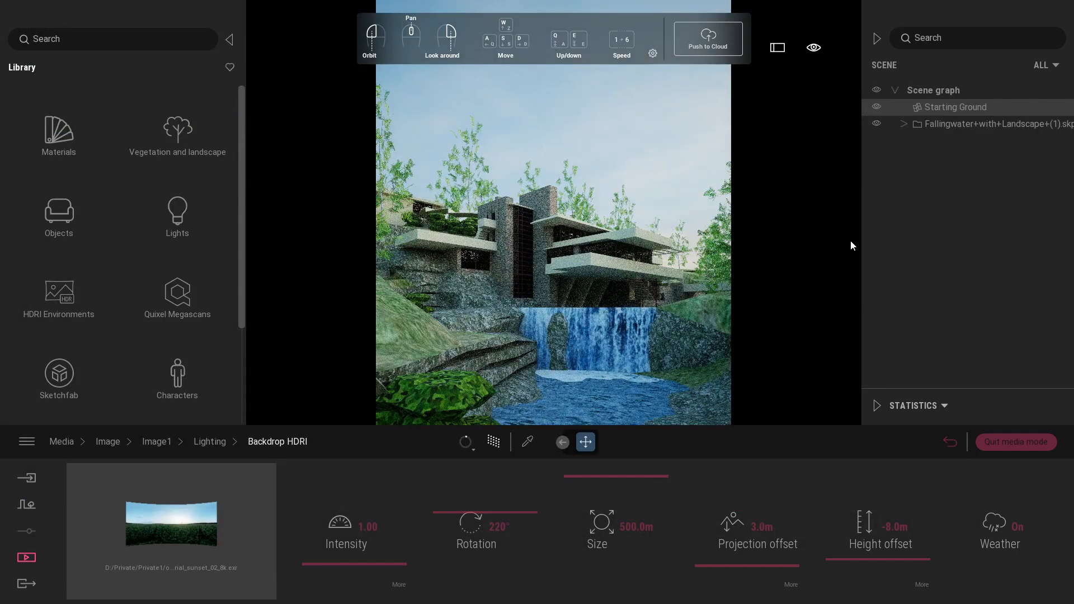
{"action": "left_click_drag", "start_coordinate": [482, 517], "coordinate": [481, 539]}
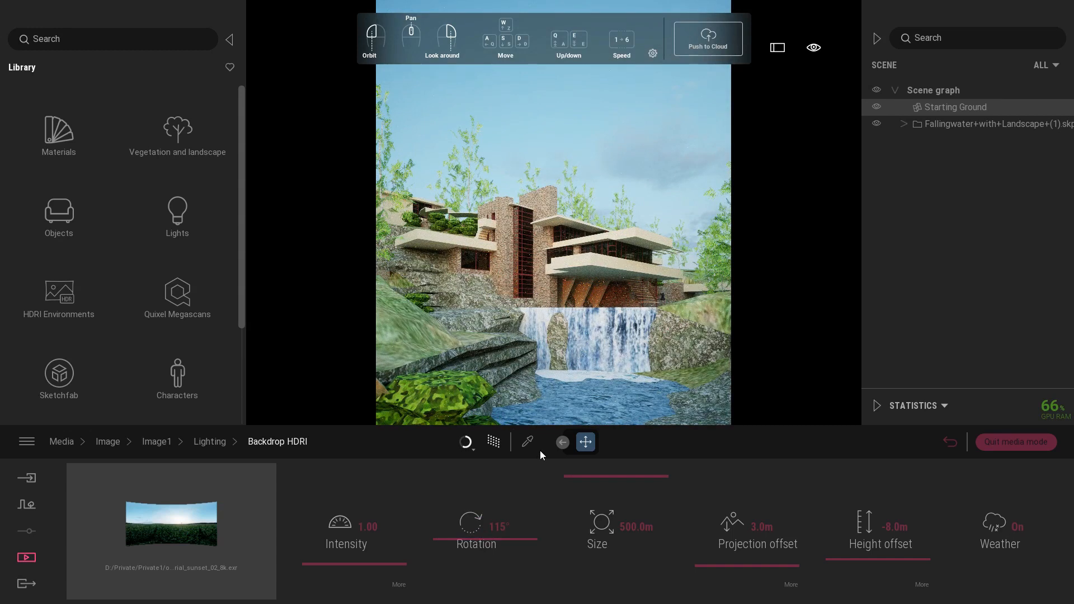
- Quit media mode and delete the model's green foreground bushes and the tree foliage around the house
{"action": "left_click", "coordinate": [1028, 442]}
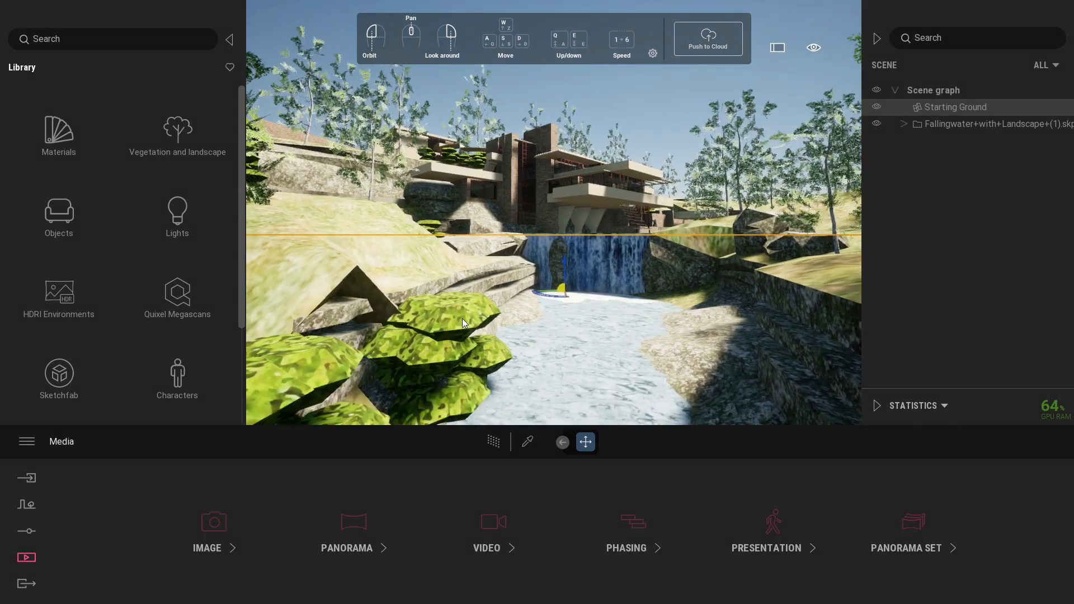
{"action": "left_click", "coordinate": [463, 318]}
{"action": "key", "text": "Delete"}
{"action": "left_click", "coordinate": [371, 114]}
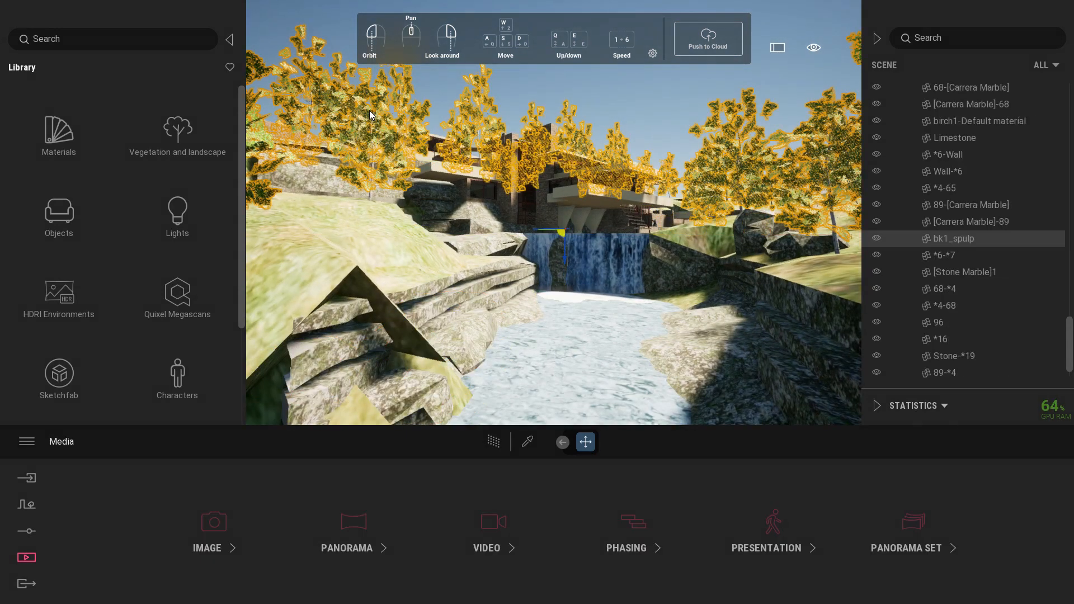
{"action": "key", "text": "Delete"}
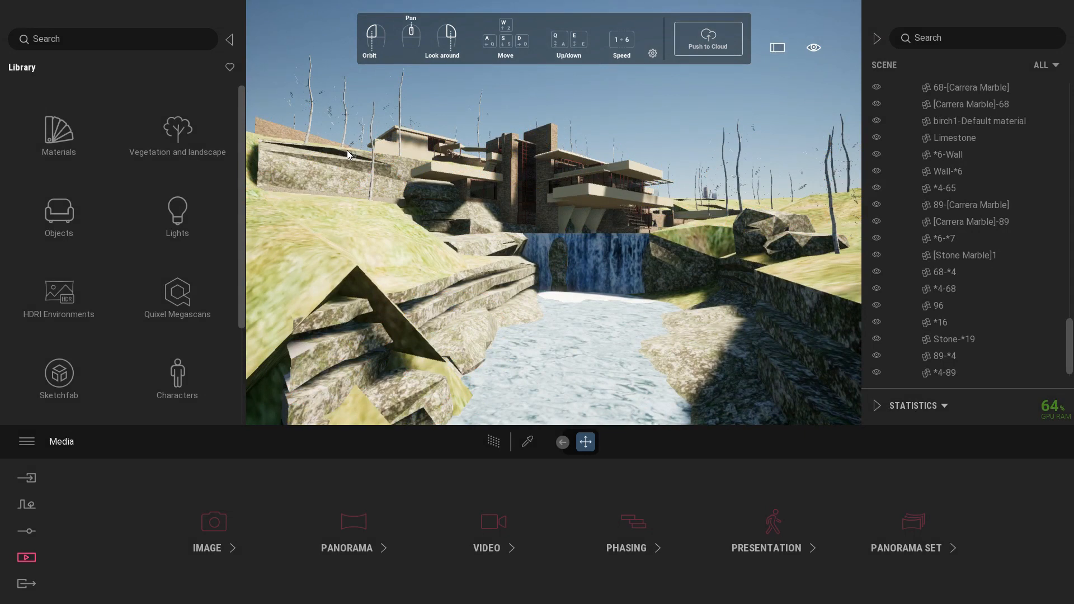
- Delete the bare tree trunks left standing around the house
{"action": "key", "text": "w"}
{"action": "right_click_drag", "start_coordinate": [492, 141], "coordinate": [721, 339]}
{"action": "left_click", "coordinate": [719, 320]}
{"action": "key", "text": "Delete"}
{"action": "left_click", "coordinate": [706, 306]}
{"action": "key", "text": "Delete"}
{"action": "right_click_drag", "start_coordinate": [707, 306], "coordinate": [805, 268]}
{"action": "key", "text": "w"}
{"action": "right_click_drag", "start_coordinate": [663, 271], "coordinate": [642, 293]}
{"action": "left_click", "coordinate": [661, 297]}
{"action": "key", "text": "Delete"}
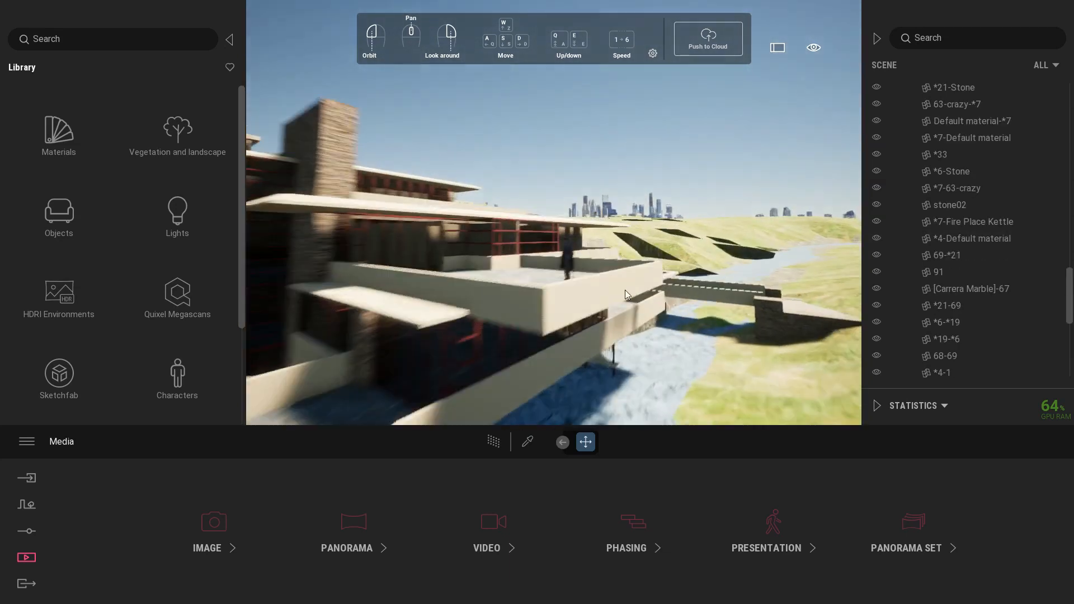
- Delete the human figure and its thin dark remnant from the upper terrace
{"action": "key", "text": "w"}
{"action": "left_click", "coordinate": [531, 323]}
{"action": "key", "text": "Delete"}
{"action": "key", "text": "w"}
{"action": "key", "text": "s"}
{"action": "key", "text": "a"}
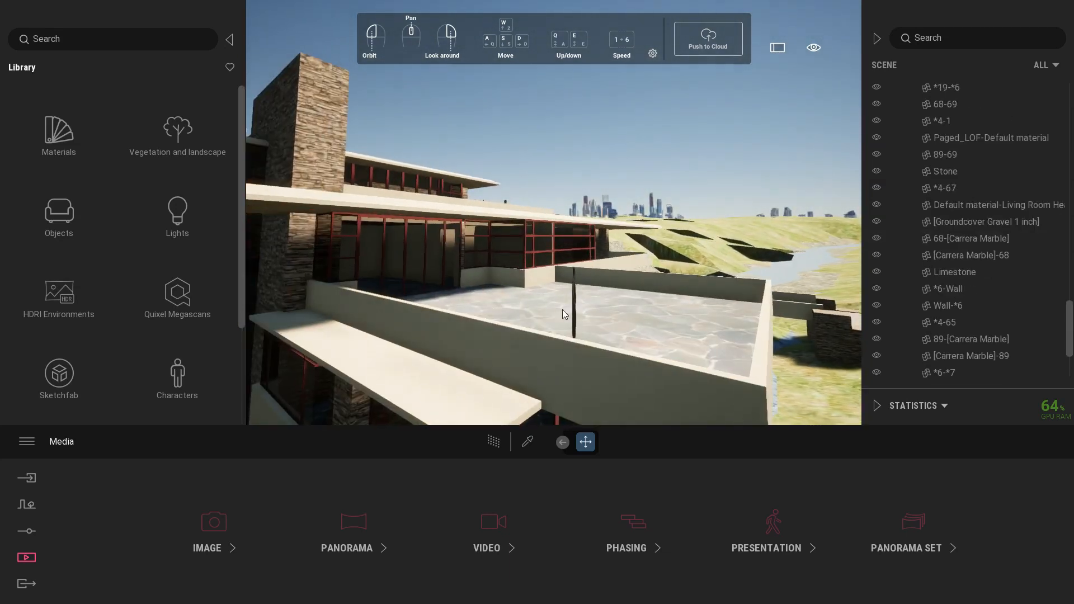
{"action": "left_click", "coordinate": [575, 297]}
{"action": "key", "text": "Delete"}
- Apply the Clear glass material to the main house's windows
{"action": "key", "text": "d"}
{"action": "key", "text": "q"}
{"action": "key", "text": "e"}
{"action": "key", "text": "q"}
{"action": "key", "text": "w"}
{"action": "key", "text": "s"}
{"action": "right_click_drag", "start_coordinate": [615, 300], "coordinate": [588, 273]}
{"action": "key", "text": "w"}
{"action": "key", "text": "a"}
{"action": "left_click", "coordinate": [75, 135]}
{"action": "left_click", "coordinate": [108, 135]}
{"action": "left_click_drag", "start_coordinate": [299, 125], "coordinate": [301, 127]}
{"action": "key", "text": "s"}
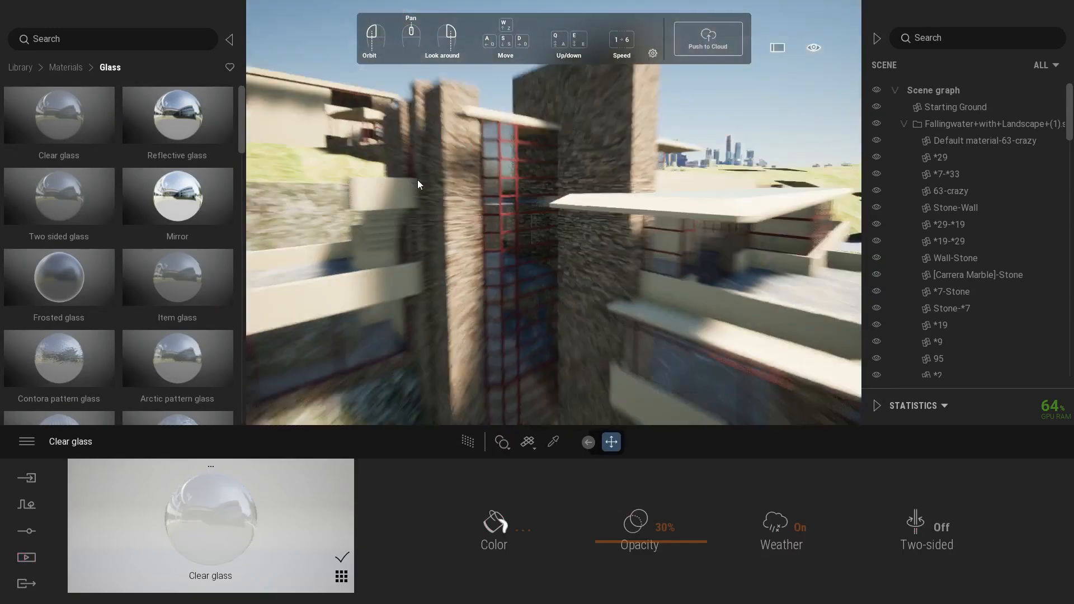
{"action": "right_click_drag", "start_coordinate": [439, 203], "coordinate": [472, 219]}
{"action": "key", "text": "w"}
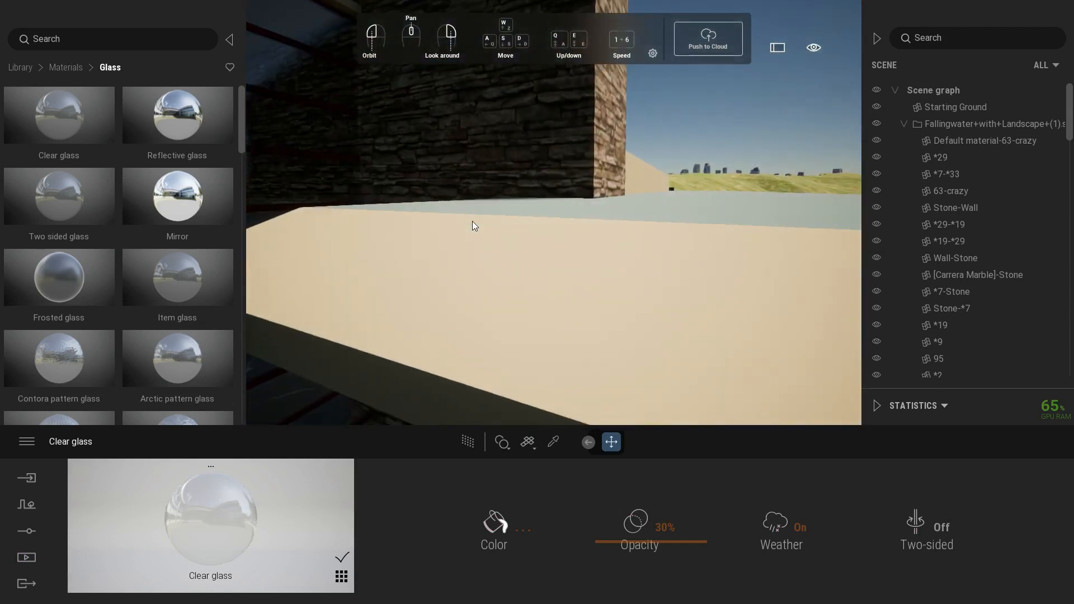
{"action": "key", "text": "s"}
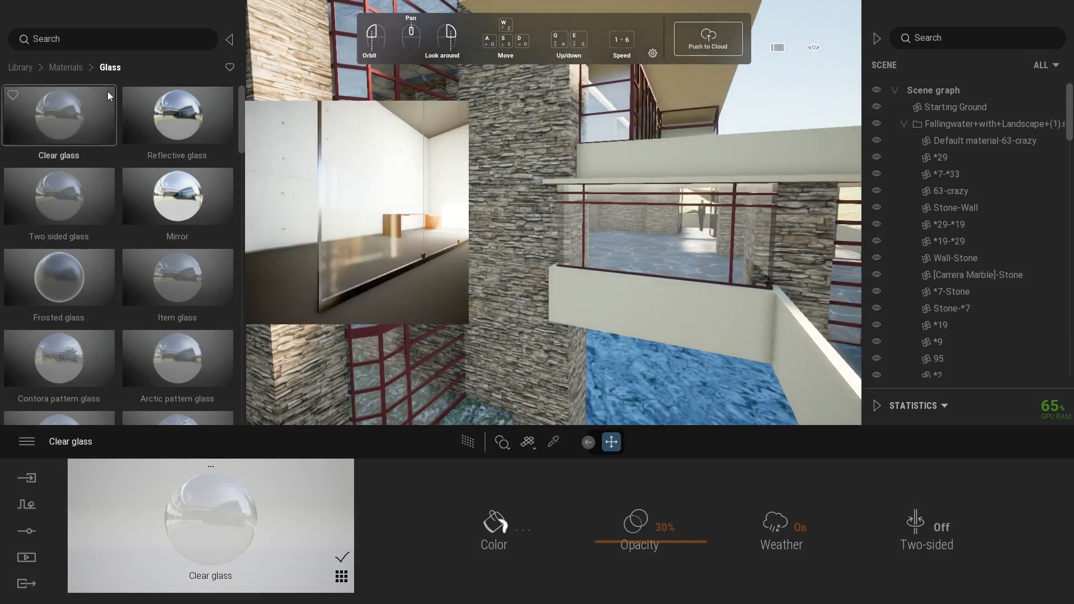
- Apply the dark, layered Stone Wall surface from the Quixel Megascans stone walls to the house's masonry piers
{"action": "left_click", "coordinate": [21, 68]}
{"action": "left_click", "coordinate": [178, 296]}
{"action": "left_click", "coordinate": [59, 215]}
{"action": "left_click", "coordinate": [60, 394]}
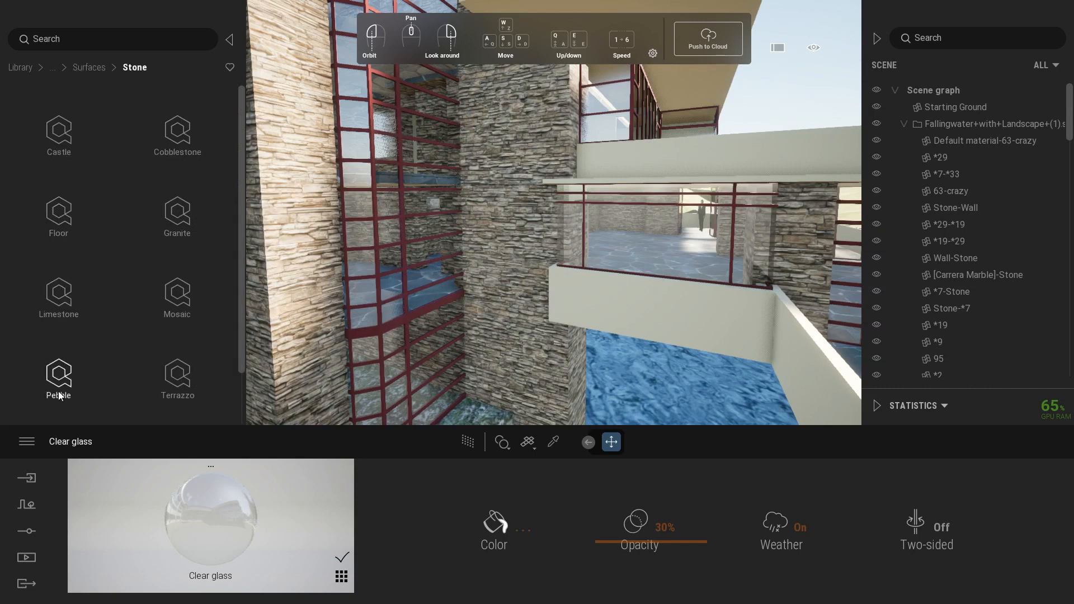
{"action": "scroll", "coordinate": [116, 268], "scroll_direction": "down", "scroll_amount": 2}
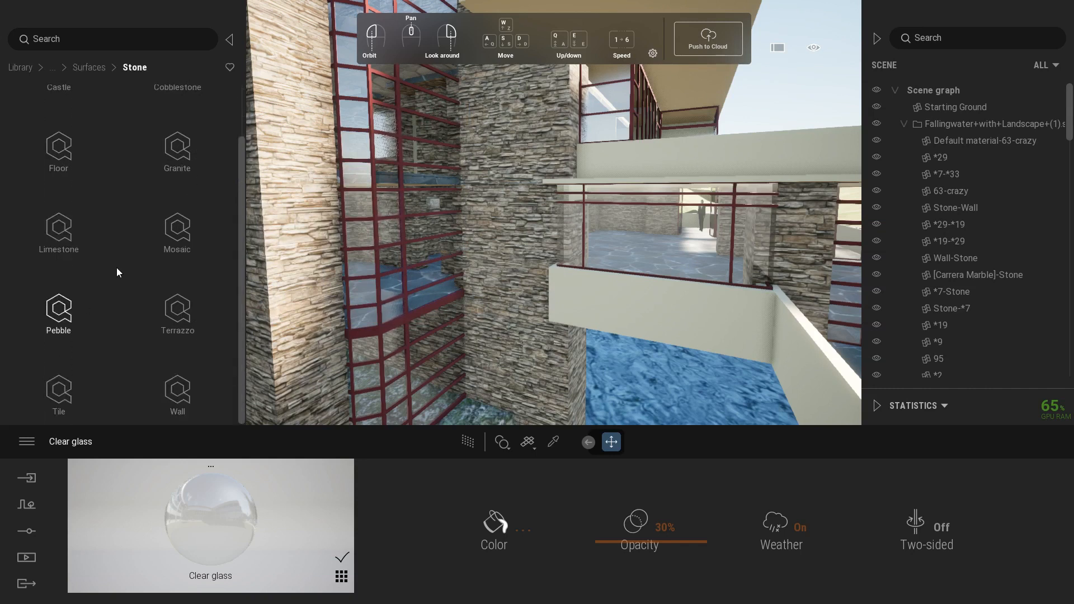
{"action": "left_click", "coordinate": [59, 385]}
{"action": "left_click", "coordinate": [135, 66]}
{"action": "scroll", "coordinate": [237, 226], "scroll_direction": "down", "scroll_amount": 2}
{"action": "left_click", "coordinate": [168, 398]}
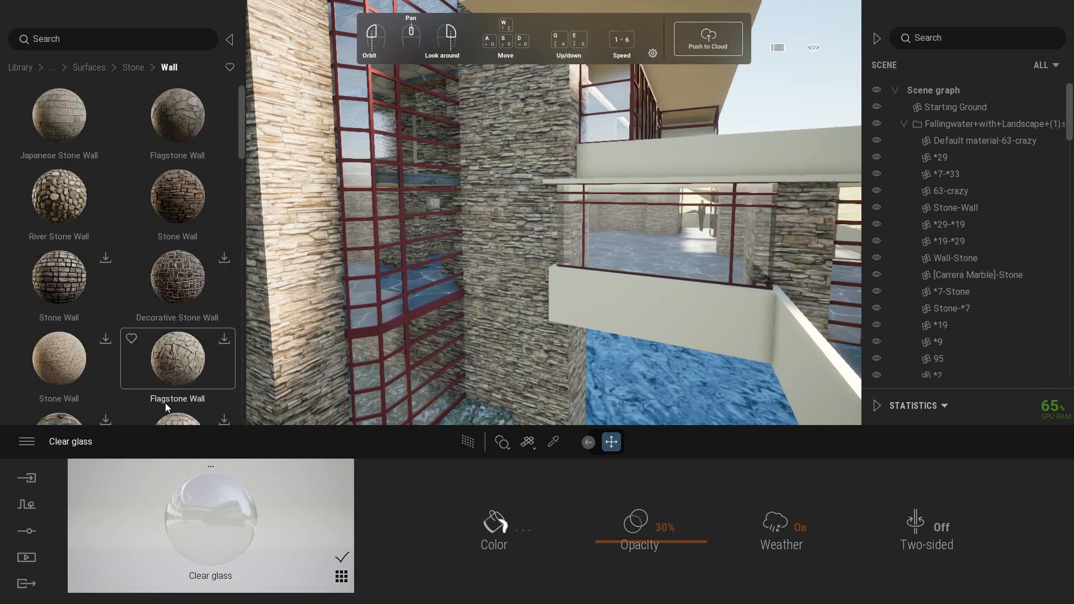
{"action": "left_click_drag", "start_coordinate": [185, 196], "coordinate": [283, 212]}
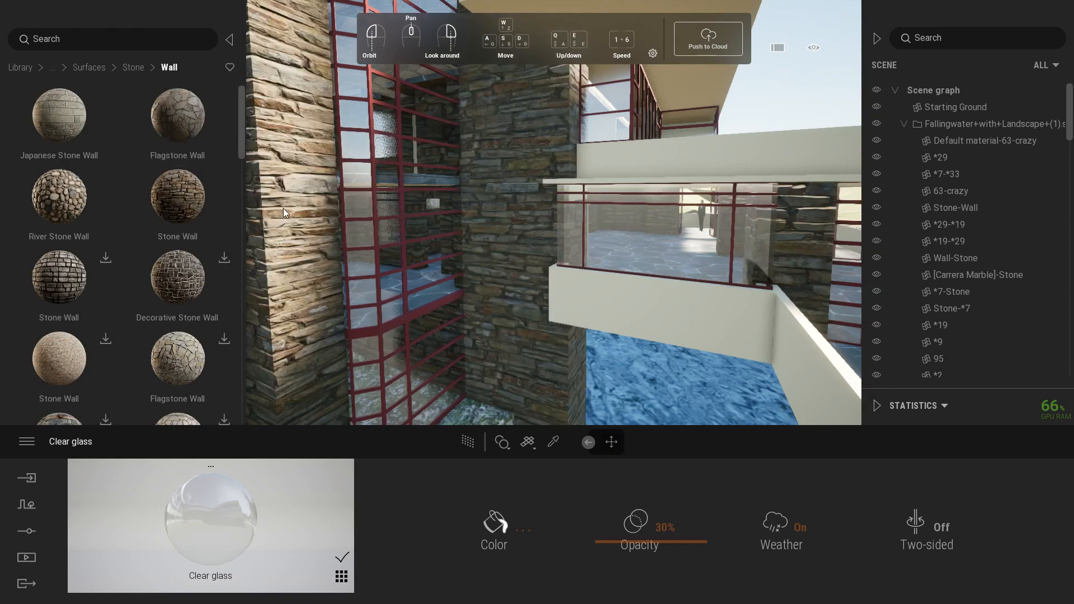
{"action": "scroll", "coordinate": [239, 165], "scroll_direction": "down", "scroll_amount": 5}
{"action": "left_click_drag", "start_coordinate": [237, 196], "coordinate": [236, 314]}
{"action": "left_click_drag", "start_coordinate": [233, 335], "coordinate": [249, 135]}
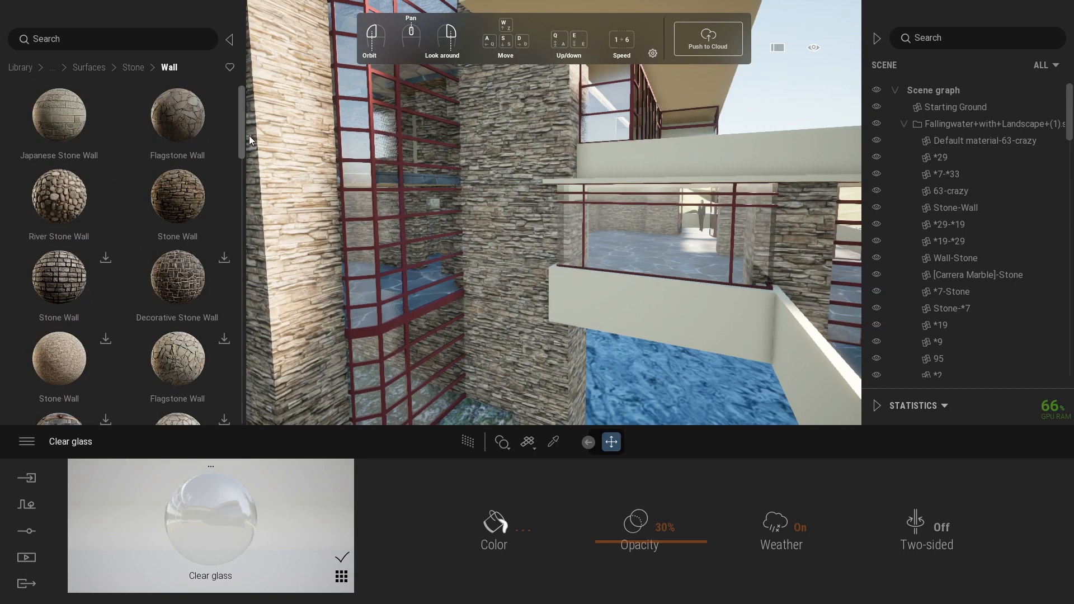
{"action": "left_click_drag", "start_coordinate": [184, 194], "coordinate": [317, 227]}
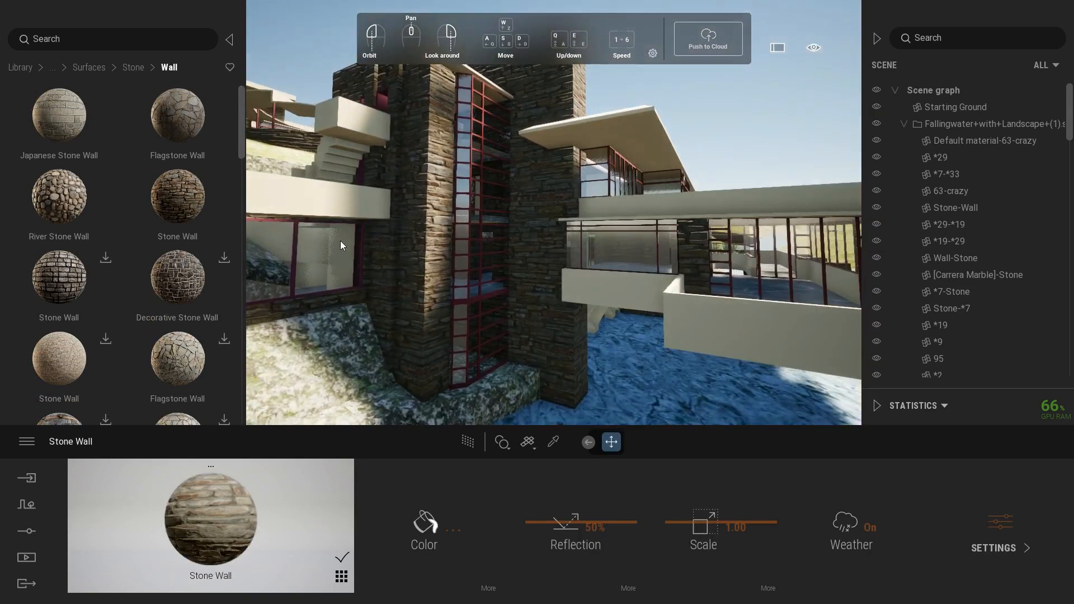
- Set the Stone Wall material's luminosity to 92% and its scale to 0.75
{"action": "left_click", "coordinate": [487, 588]}
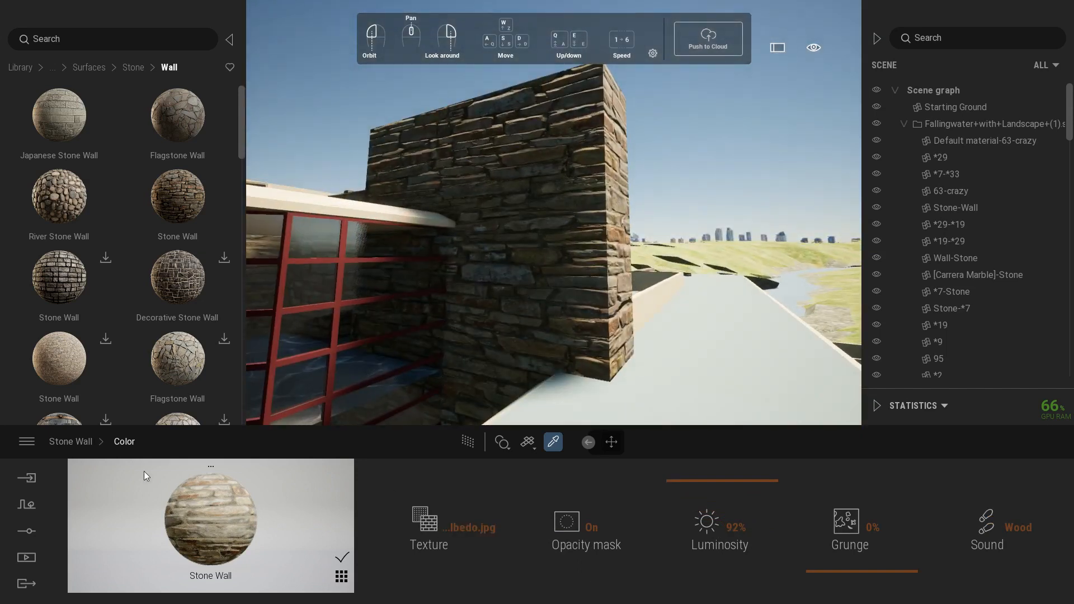
{"action": "left_click", "coordinate": [78, 441]}
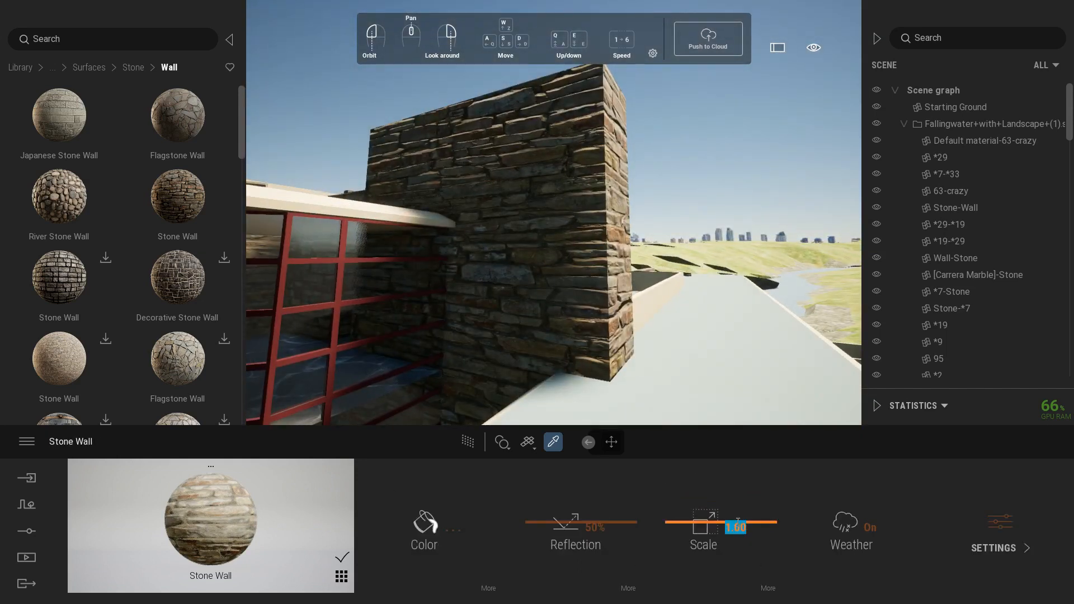
{"action": "key", "text": "Return"}
- Pick the red window frame material and set its reflection to 80%
{"action": "key", "text": "s"}
{"action": "right_click_drag", "start_coordinate": [562, 180], "coordinate": [563, 180]}
{"action": "key", "text": "w"}
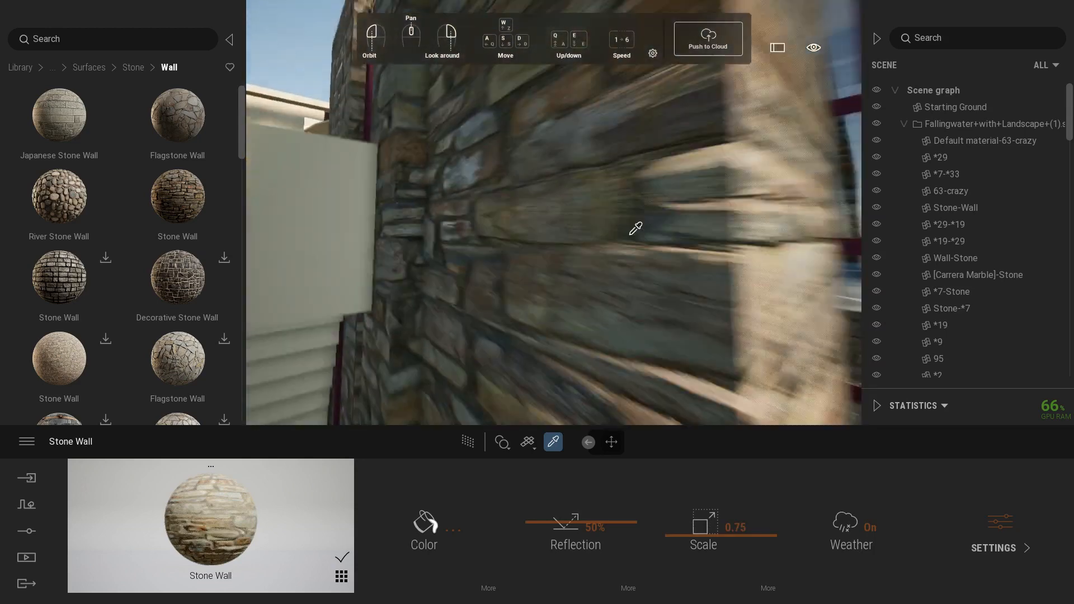
{"action": "key", "text": "w"}
{"action": "left_click", "coordinate": [520, 250]}
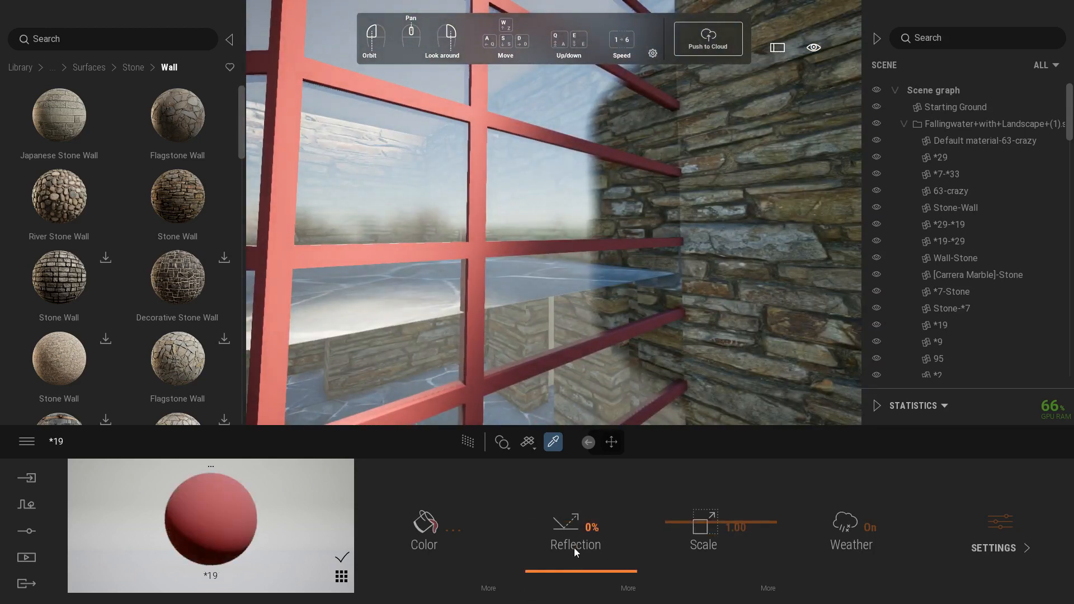
{"action": "type", "text": "80"}
{"action": "key", "text": "Return"}
- Pick the cream material of the balconies and set its reflection to 60%
{"action": "right_click_drag", "start_coordinate": [703, 320], "coordinate": [703, 319]}
{"action": "key", "text": "s"}
{"action": "left_click", "coordinate": [701, 322]}
{"action": "type", "text": "60"}
{"action": "key", "text": "Return"}
- Pick the flagstone material of the terrace floor and set its reflection to 60%
{"action": "key", "text": "s"}
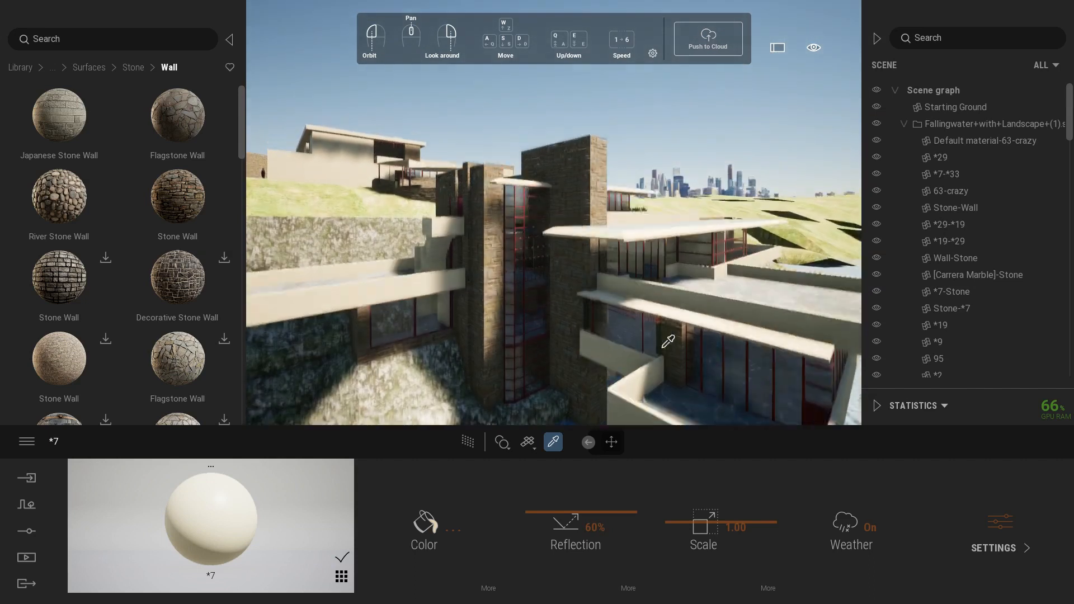
{"action": "left_click", "coordinate": [704, 407]}
{"action": "type", "text": "60"}
{"action": "key", "text": "Return"}
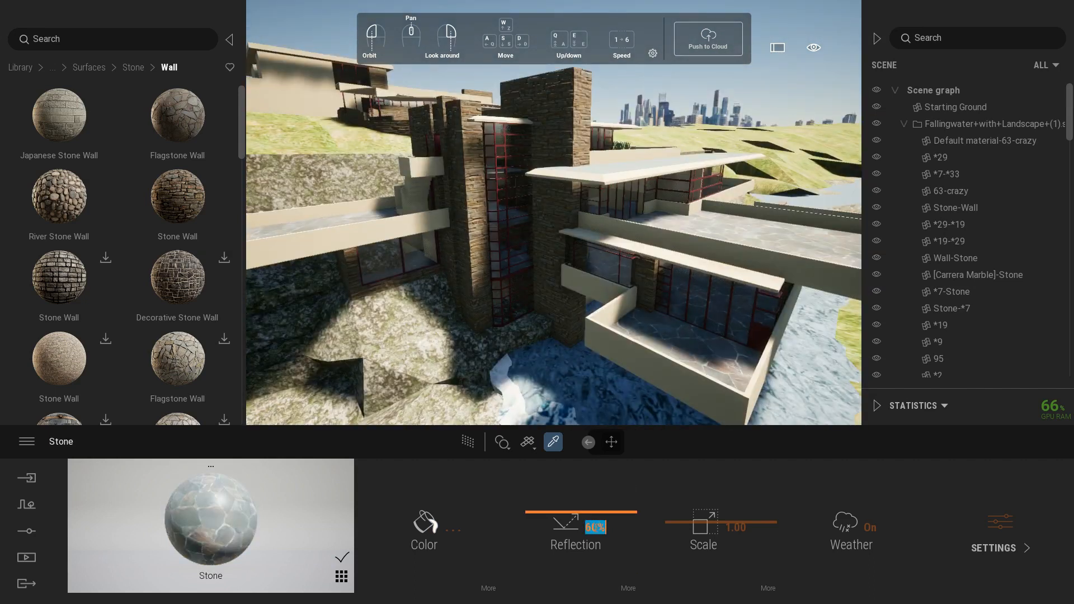
- Open Image1 in the media images to check the path-traced view with the edited house materials
{"action": "key", "text": "s"}
{"action": "key", "text": "s"}
{"action": "right_click_drag", "start_coordinate": [576, 314], "coordinate": [575, 314]}
{"action": "left_click", "coordinate": [26, 558]}
{"action": "left_click", "coordinate": [209, 525]}
{"action": "left_click", "coordinate": [234, 499]}
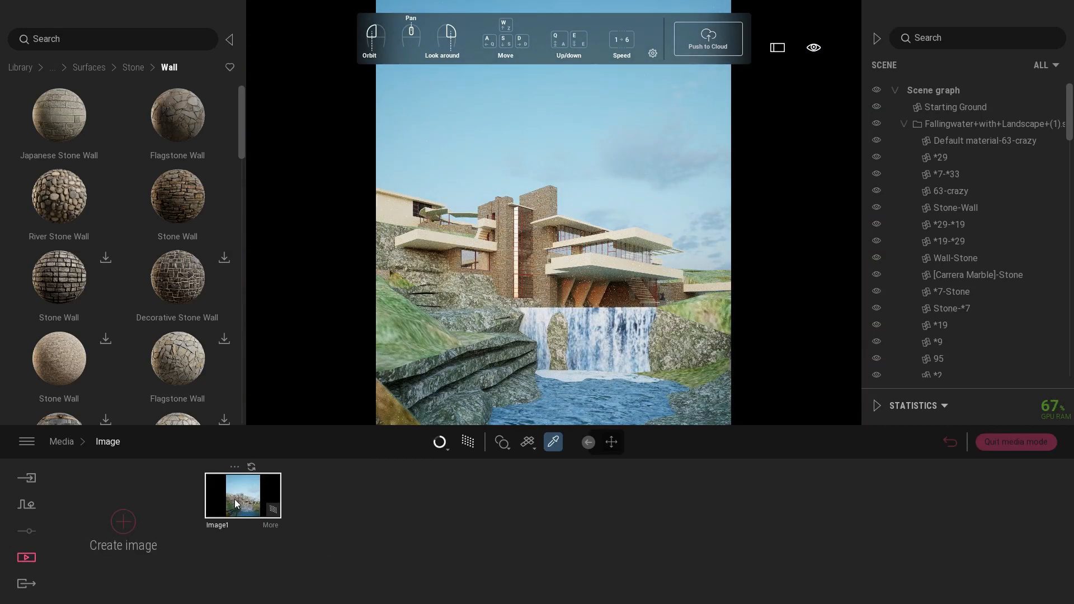
- Quit media mode and apply Clear glass to the dark windows of the building on the hill
{"action": "left_click", "coordinate": [1016, 448]}
{"action": "key", "text": "w"}
{"action": "mouse_move", "coordinate": [637, 282]}
{"action": "right_mouse_down"}
{"action": "mouse_move", "coordinate": [617, 252]}
{"action": "mouse_move", "coordinate": [617, 268]}
{"action": "mouse_move", "coordinate": [644, 281]}
{"action": "right_mouse_up"}
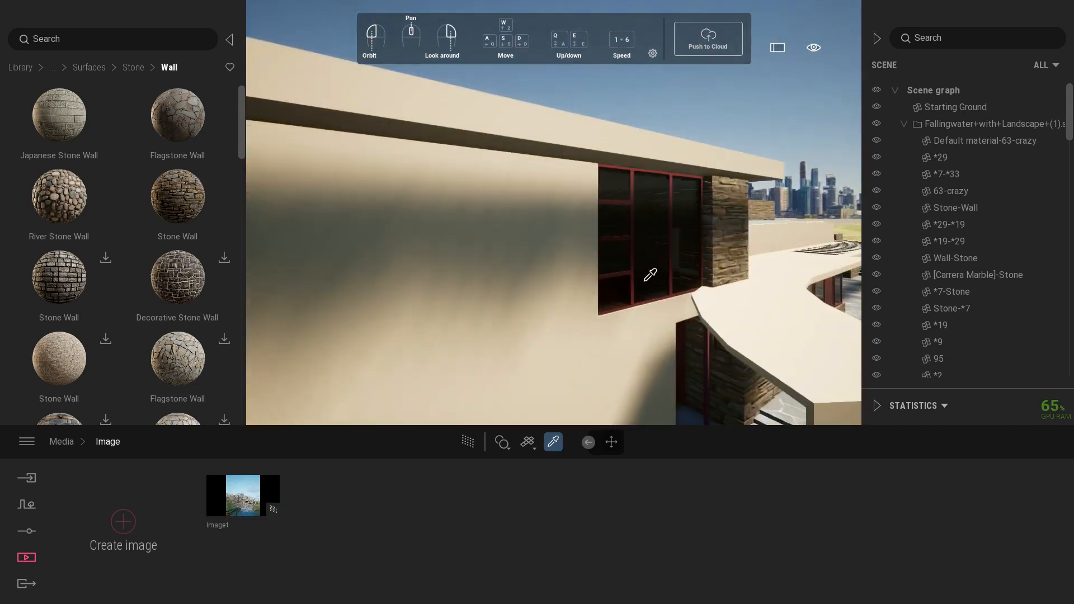
{"action": "left_click", "coordinate": [14, 69]}
{"action": "left_click", "coordinate": [65, 129]}
{"action": "left_click", "coordinate": [69, 135]}
{"action": "left_click_drag", "start_coordinate": [69, 135], "coordinate": [660, 234]}
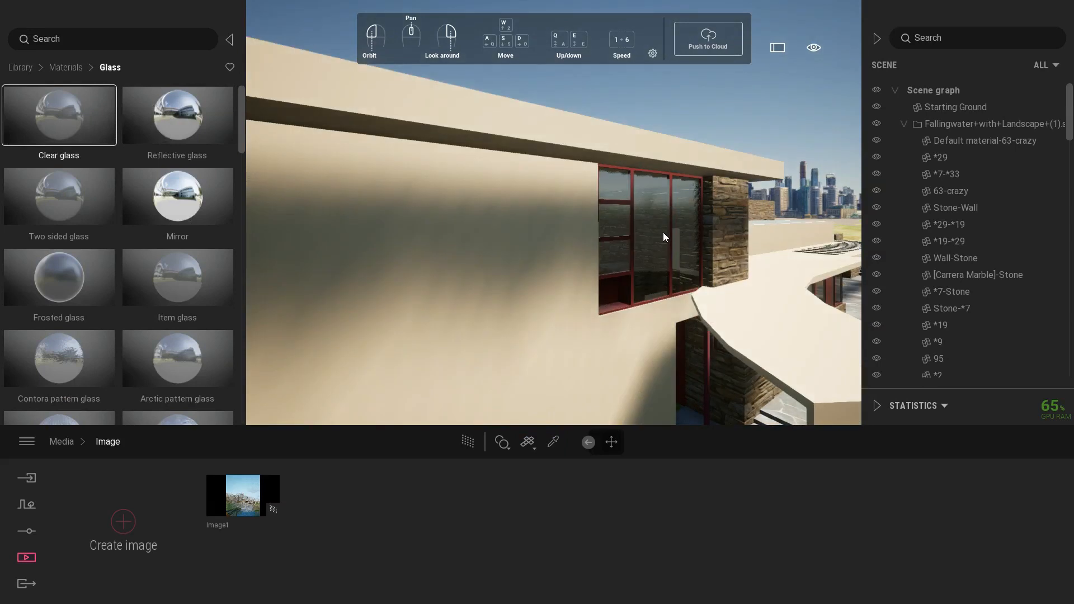
- Apply the Ground Grass surface from the Quixel Megascans dried grasses to the terrain
{"action": "key", "text": "s"}
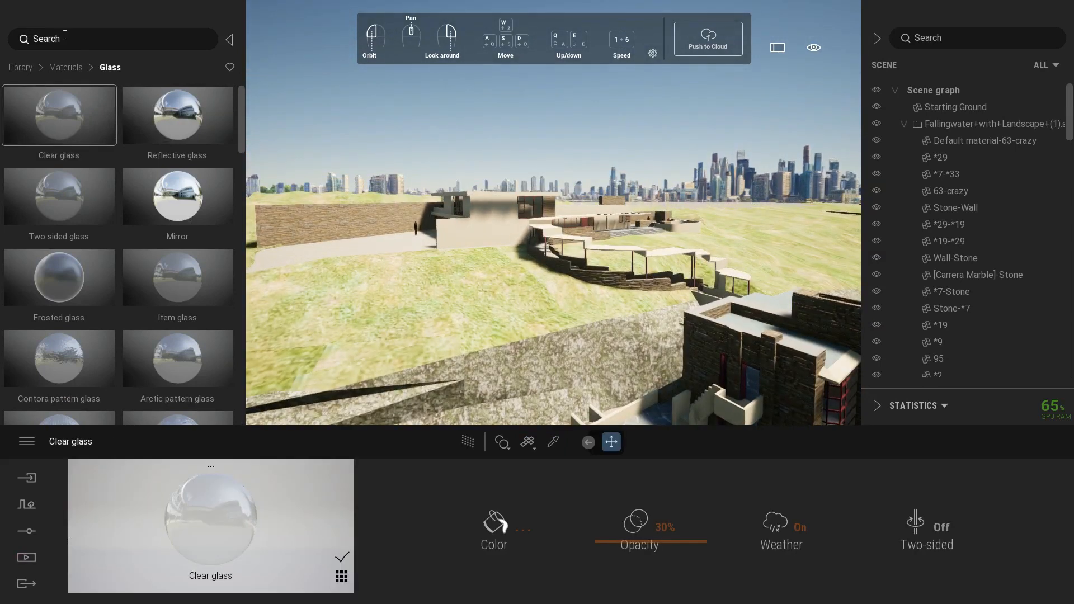
{"action": "left_click", "coordinate": [20, 67]}
{"action": "left_click", "coordinate": [177, 293]}
{"action": "left_click", "coordinate": [61, 215]}
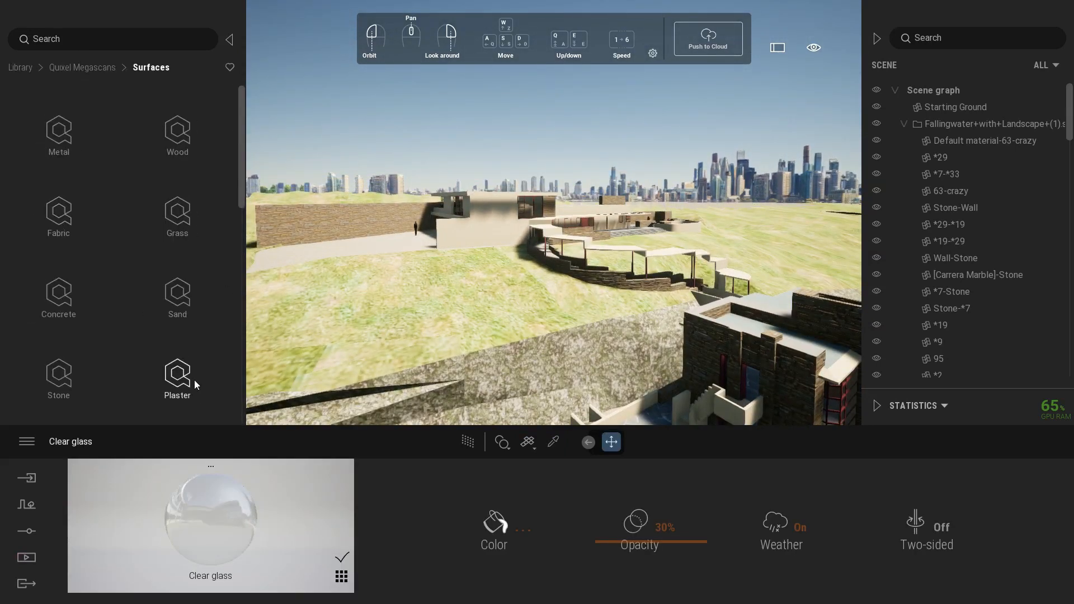
{"action": "left_click", "coordinate": [177, 218]}
{"action": "left_click", "coordinate": [66, 145]}
{"action": "left_click", "coordinate": [133, 68]}
{"action": "left_click", "coordinate": [189, 140]}
{"action": "left_click_drag", "start_coordinate": [60, 118], "coordinate": [414, 298]}
- Return to Image1 to examine the dried-grass terrain in the path-traced view
{"action": "right_click_drag", "start_coordinate": [414, 298], "coordinate": [444, 297]}
{"action": "middle_click_drag", "start_coordinate": [444, 297], "coordinate": [443, 323]}
{"action": "scroll", "coordinate": [454, 294], "scroll_direction": "down", "scroll_amount": 5}
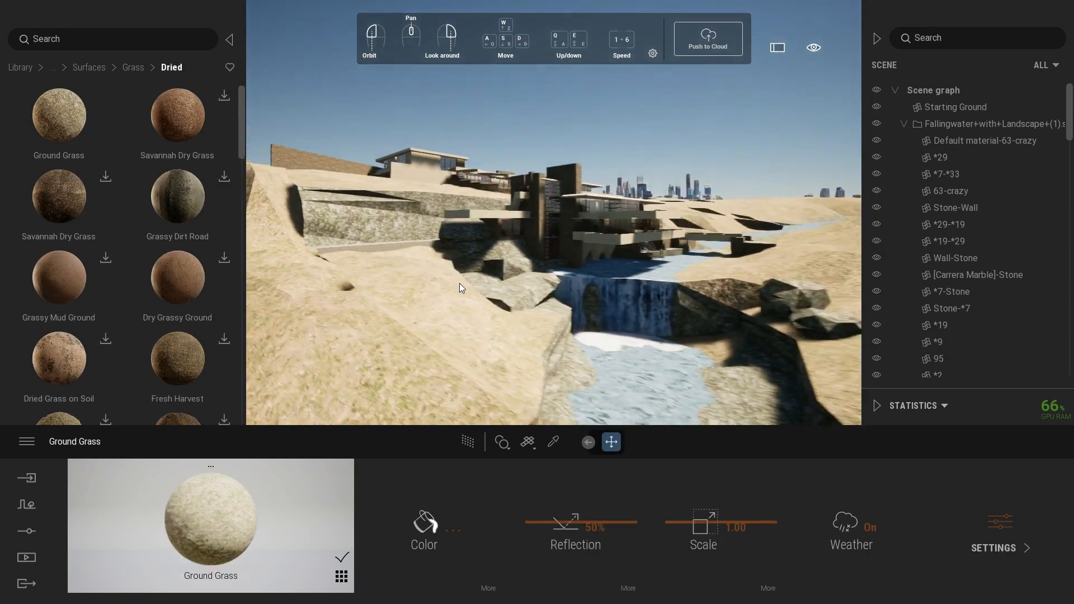
{"action": "scroll", "coordinate": [454, 294], "scroll_direction": "up", "scroll_amount": 3}
{"action": "scroll", "coordinate": [454, 294], "scroll_direction": "up", "scroll_amount": 5}
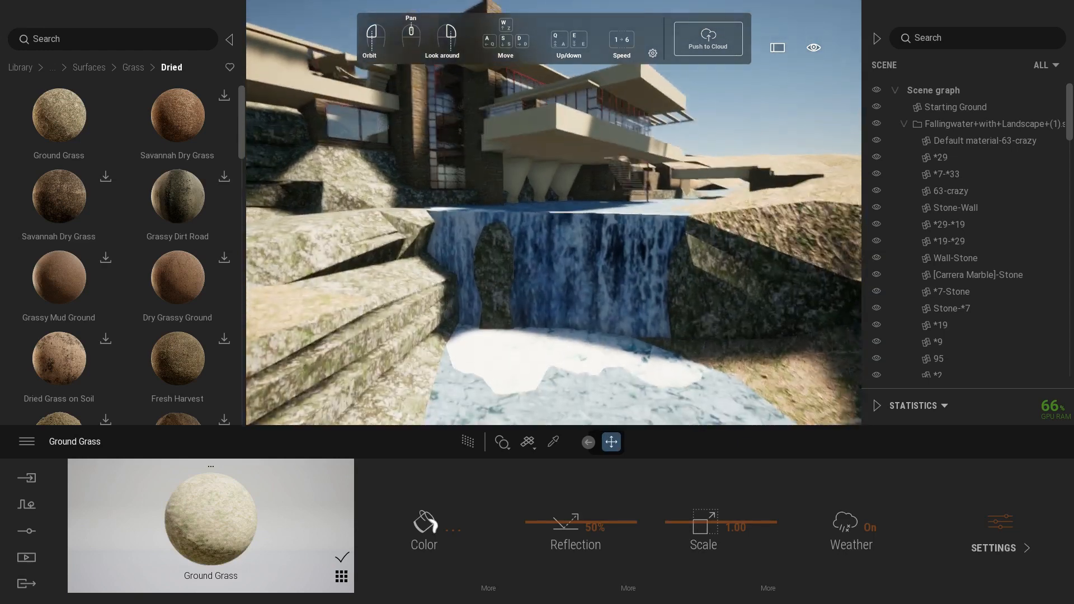
{"action": "left_click", "coordinate": [27, 557]}
{"action": "left_click", "coordinate": [210, 521]}
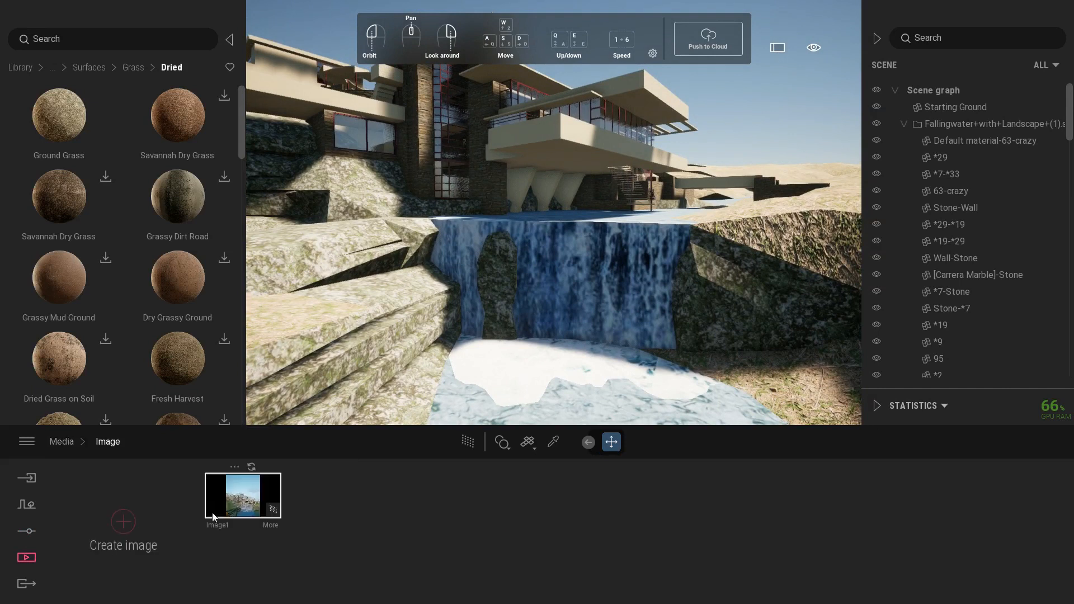
{"action": "left_click", "coordinate": [243, 493]}
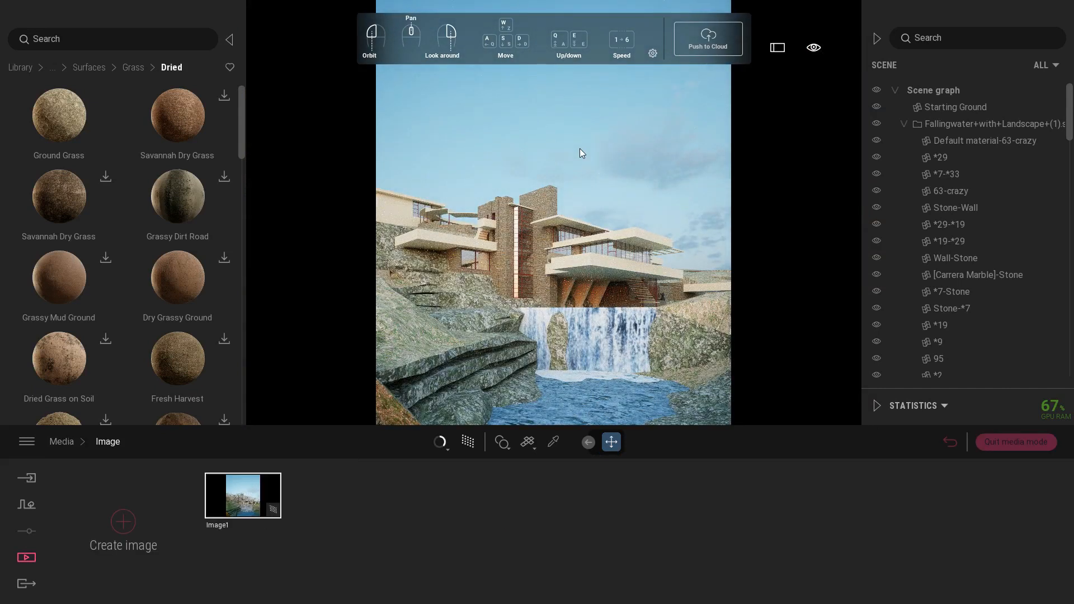
- Quit media mode and open the Boulder assets among the Quixel Megascans 3D nature rocks
{"action": "left_click", "coordinate": [1014, 446]}
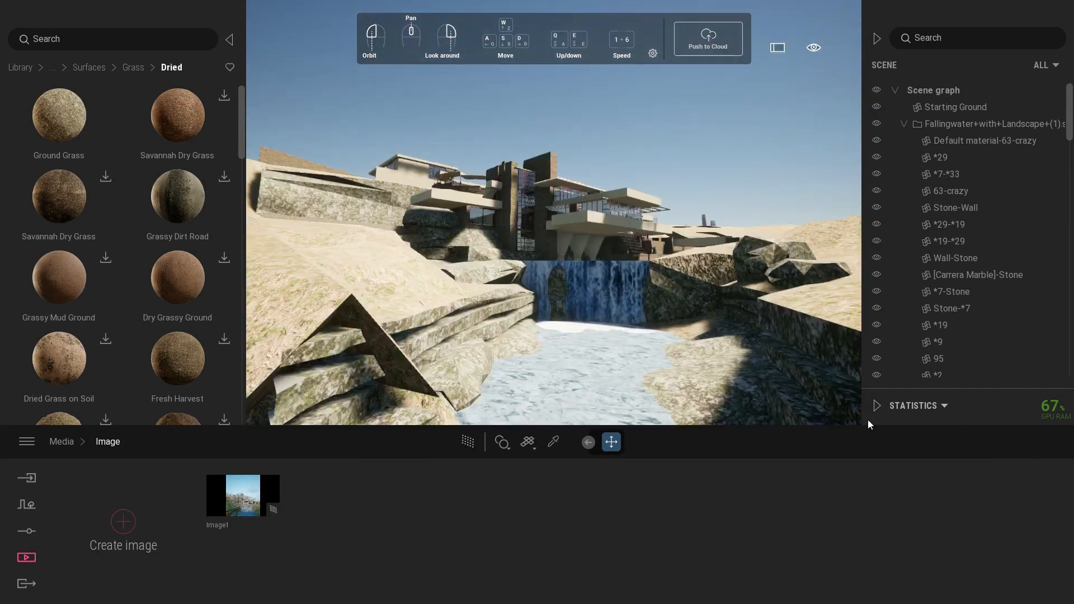
{"action": "left_click", "coordinate": [22, 68]}
{"action": "left_click", "coordinate": [173, 285]}
{"action": "left_click", "coordinate": [69, 146]}
{"action": "left_click", "coordinate": [184, 302]}
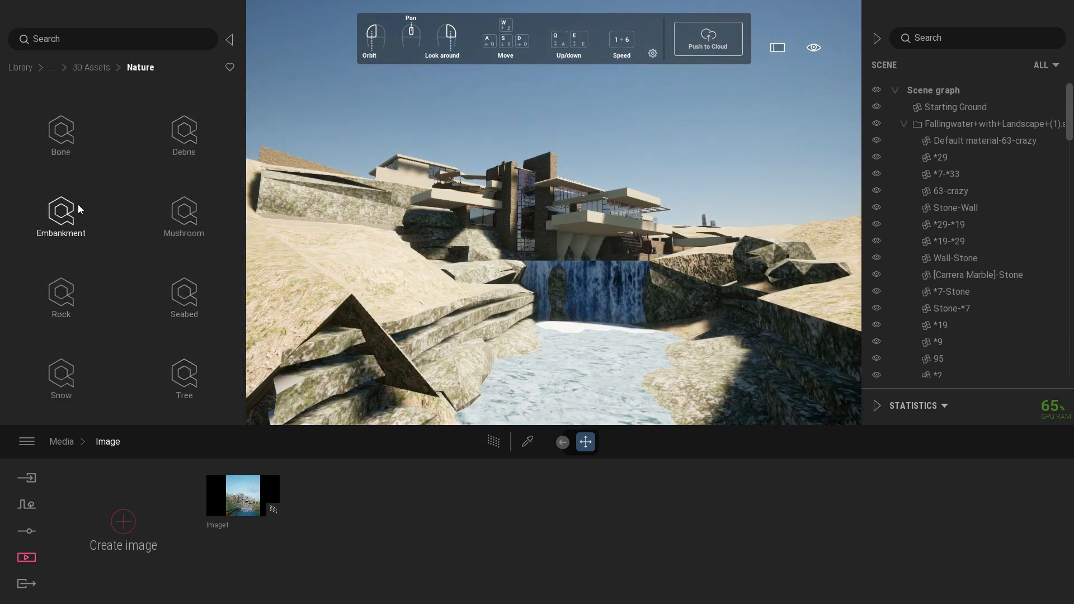
{"action": "left_click", "coordinate": [62, 293]}
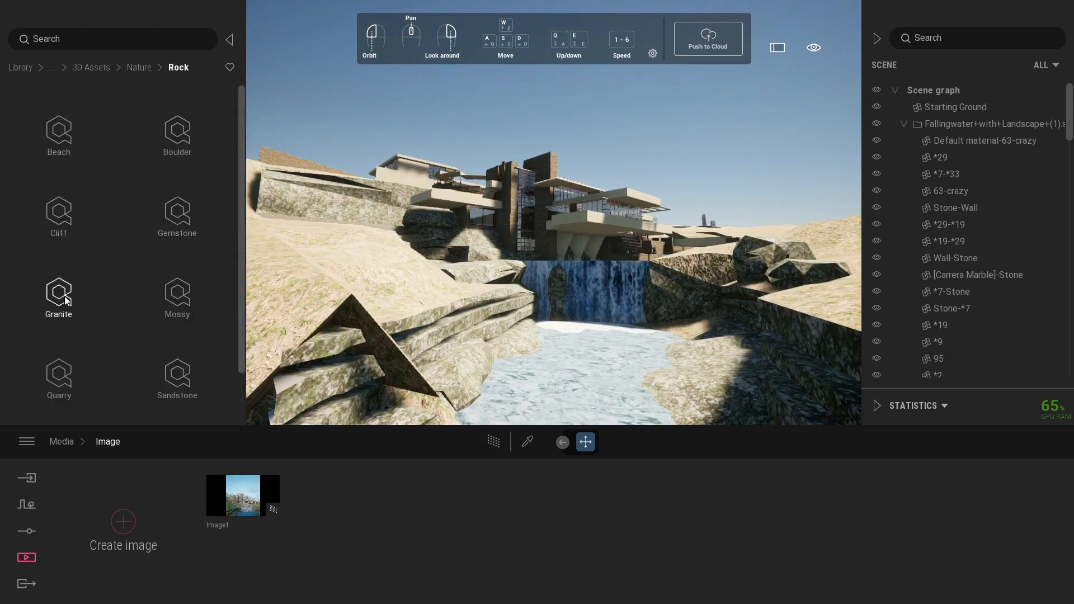
{"action": "left_click", "coordinate": [177, 134]}
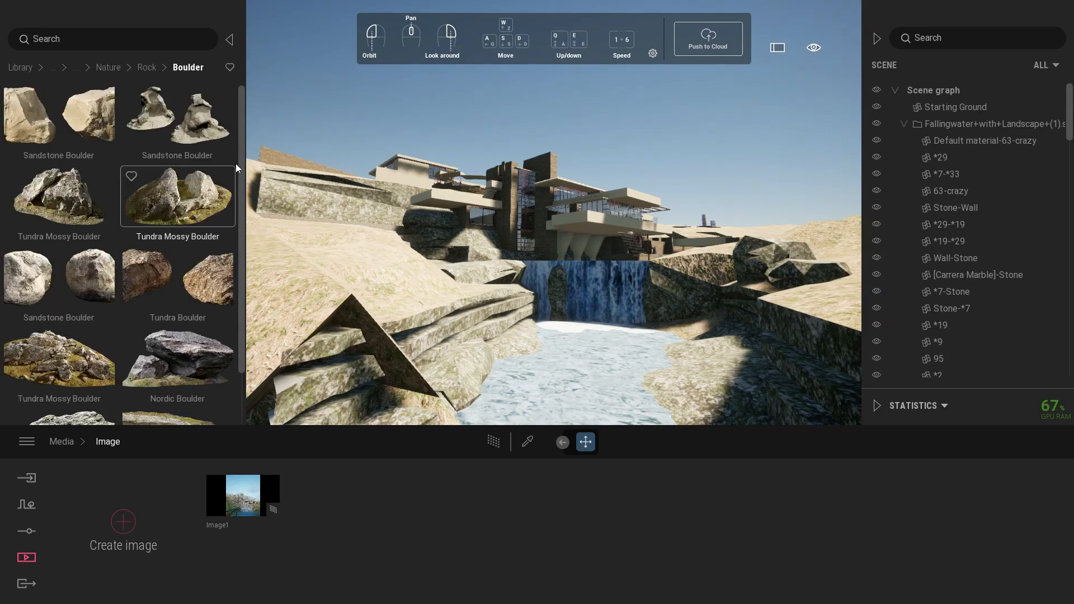
- Find the Massive Tundra Rock Formation among the mossy rocks and place it in the stream below the waterfall
{"action": "scroll", "coordinate": [241, 172], "scroll_direction": "down", "scroll_amount": 3}
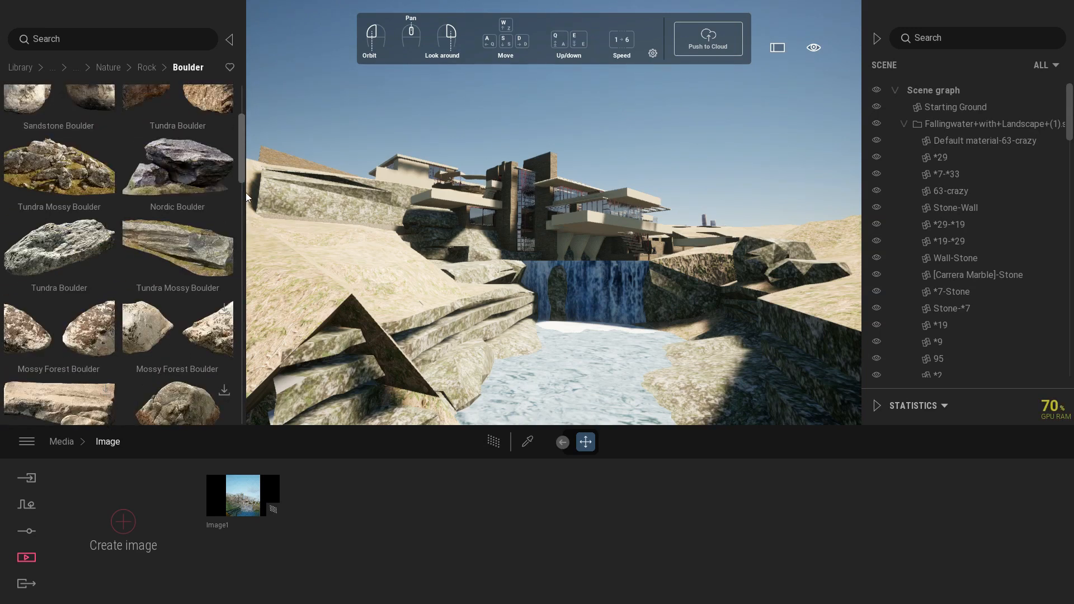
{"action": "scroll", "coordinate": [242, 218], "scroll_direction": "down", "scroll_amount": 5}
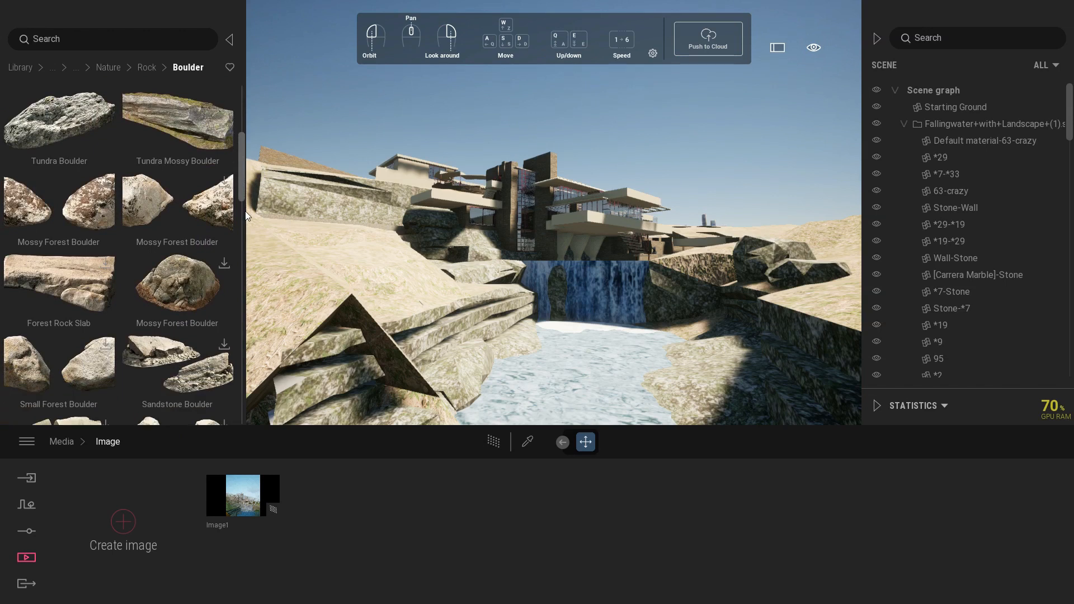
{"action": "scroll", "coordinate": [243, 213], "scroll_direction": "up", "scroll_amount": 6}
{"action": "left_click_drag", "start_coordinate": [200, 281], "coordinate": [59, 294]}
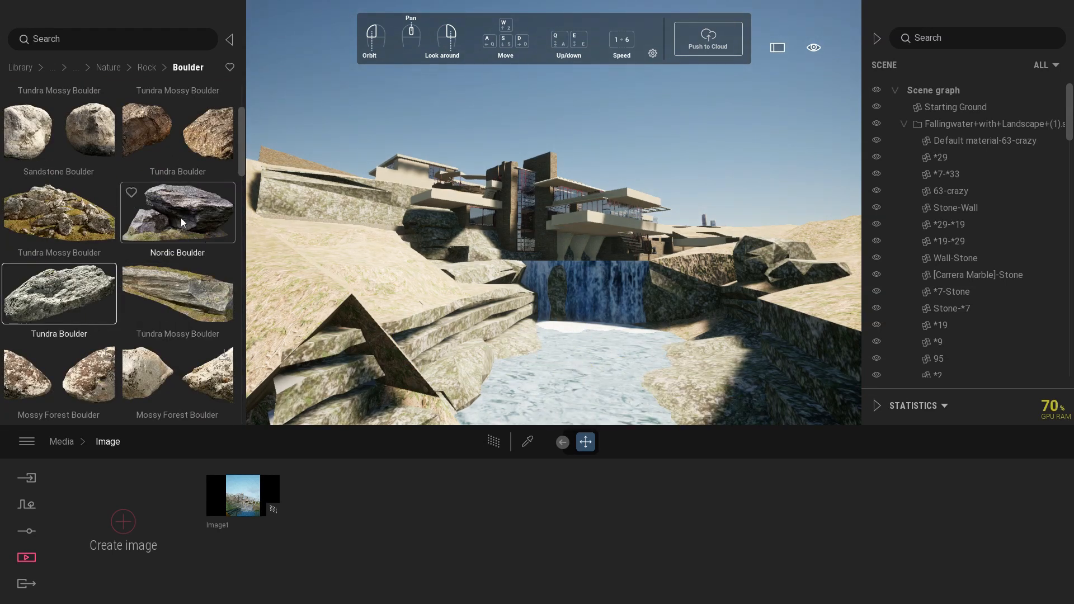
{"action": "scroll", "coordinate": [244, 152], "scroll_direction": "up", "scroll_amount": 1}
{"action": "left_click", "coordinate": [148, 68]}
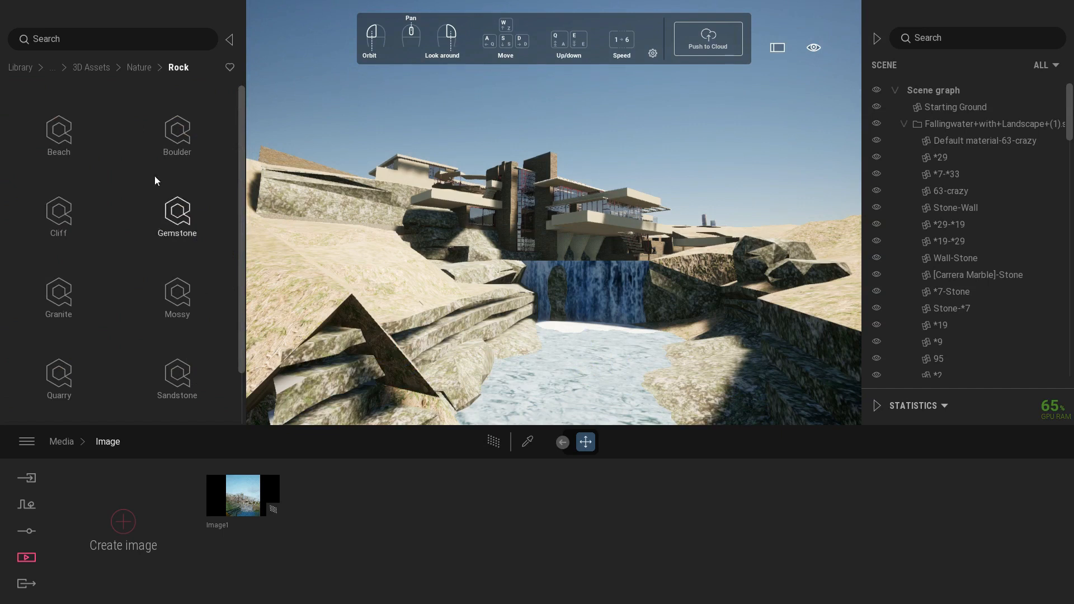
{"action": "left_click", "coordinate": [178, 292]}
{"action": "scroll", "coordinate": [241, 119], "scroll_direction": "down", "scroll_amount": 1}
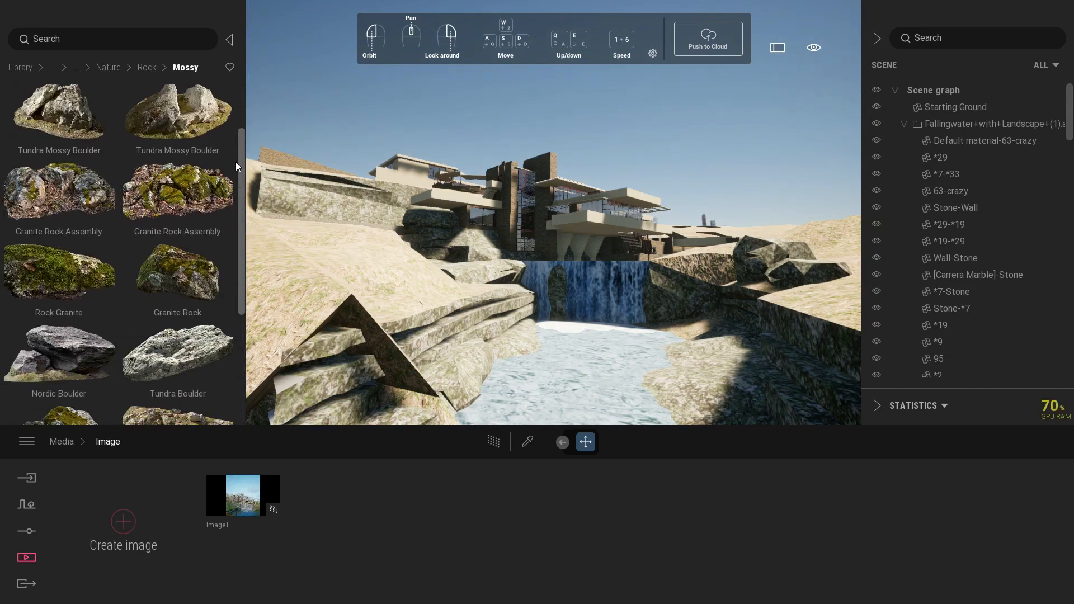
{"action": "scroll", "coordinate": [236, 162], "scroll_direction": "down", "scroll_amount": 1}
{"action": "left_click_drag", "start_coordinate": [178, 369], "coordinate": [592, 359]}
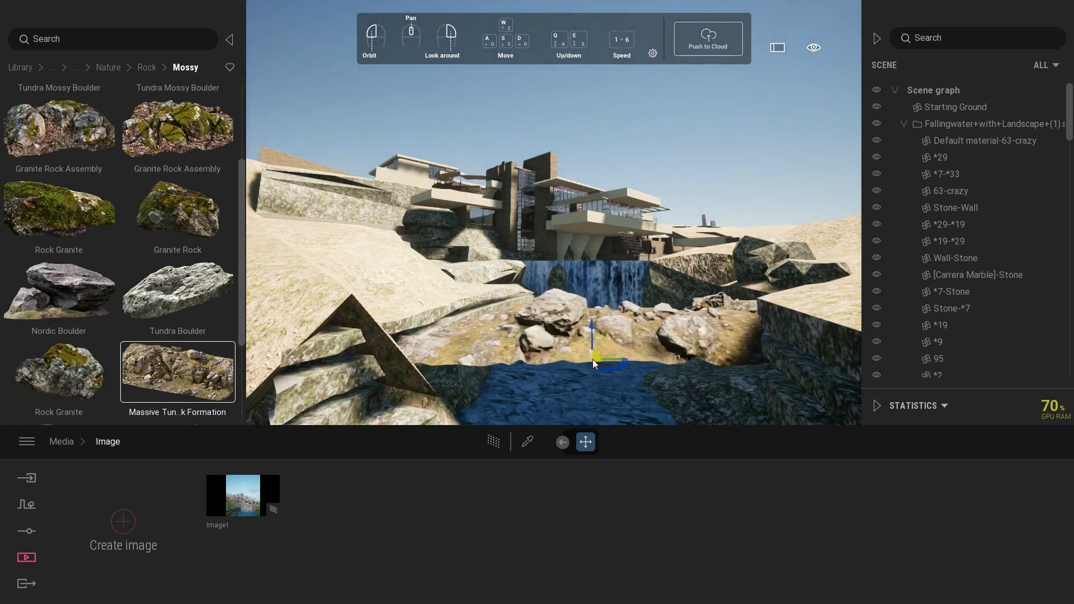
- Rotate the rock formation about 100 degrees and move it against the stream's right bank below the waterfall
{"action": "left_click_drag", "start_coordinate": [635, 378], "coordinate": [488, 382]}
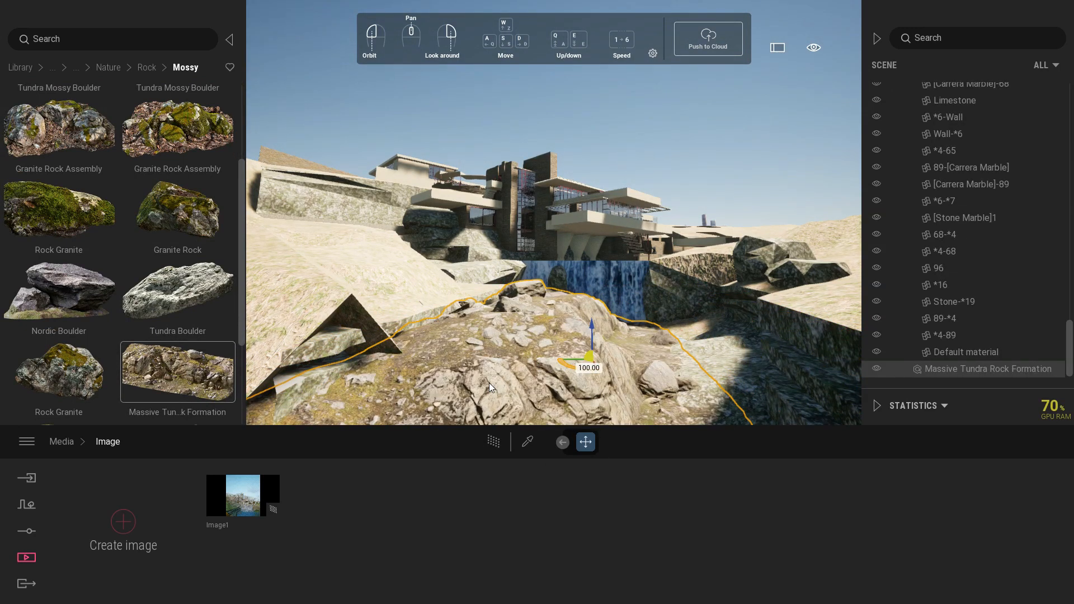
{"action": "left_click", "coordinate": [524, 442]}
{"action": "left_click_drag", "start_coordinate": [574, 333], "coordinate": [678, 326]}
{"action": "right_click_drag", "start_coordinate": [692, 313], "coordinate": [722, 346]}
{"action": "key", "text": "e"}
{"action": "key", "text": "a"}
{"action": "left_click_drag", "start_coordinate": [483, 221], "coordinate": [557, 229]}
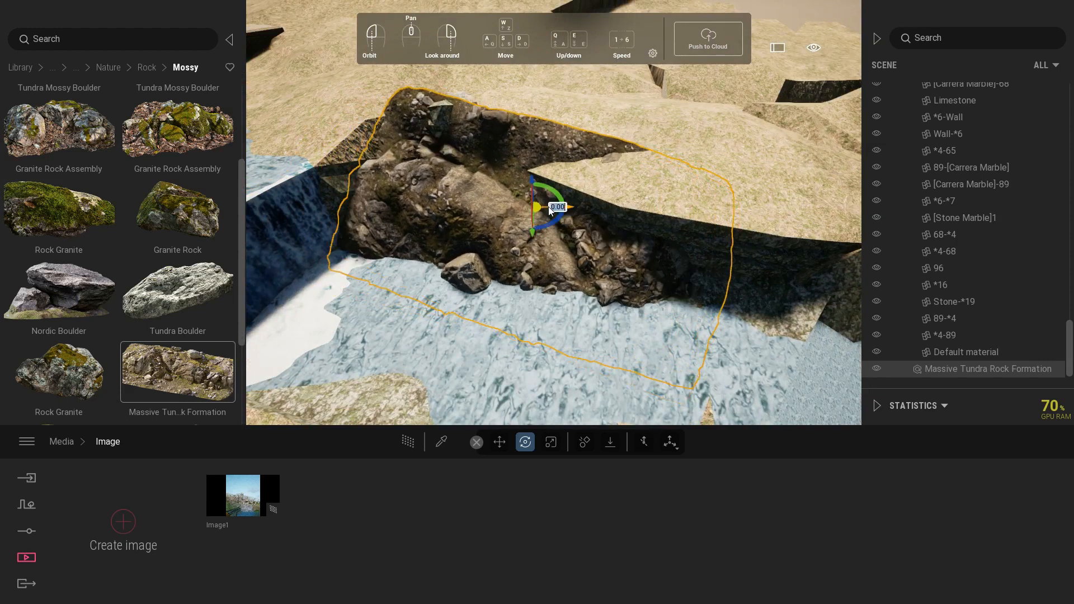
- Rotate the right-bank rock formation by 5 degrees, adjust its height slightly and check it in Image1
{"action": "key", "text": "d"}
{"action": "right_click_drag", "start_coordinate": [542, 215], "coordinate": [503, 196]}
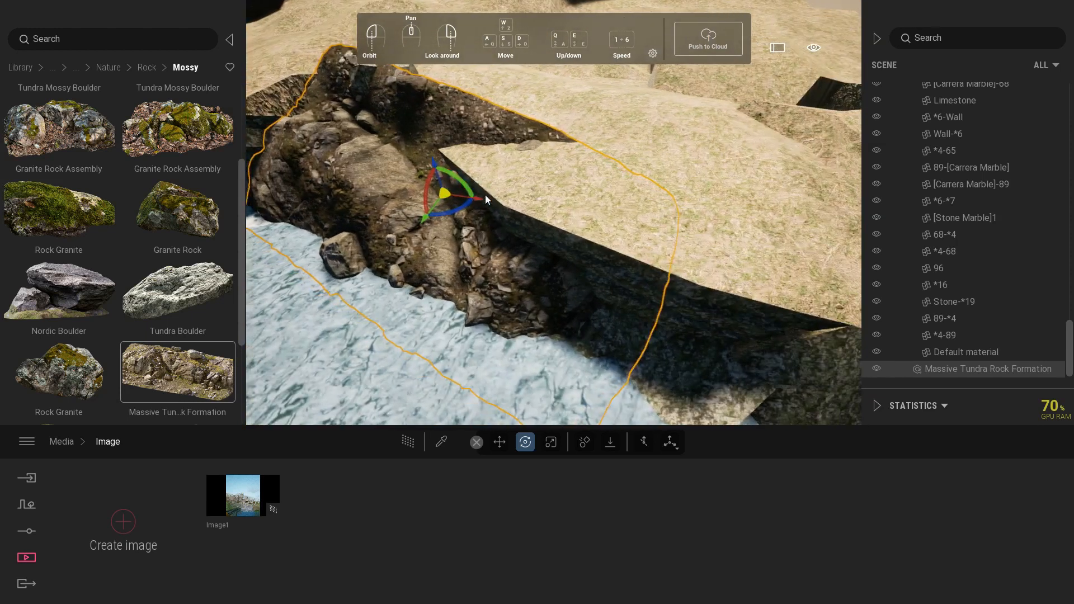
{"action": "left_click_drag", "start_coordinate": [425, 179], "coordinate": [441, 237]}
{"action": "type", "text": "5"}
{"action": "key", "text": "Return"}
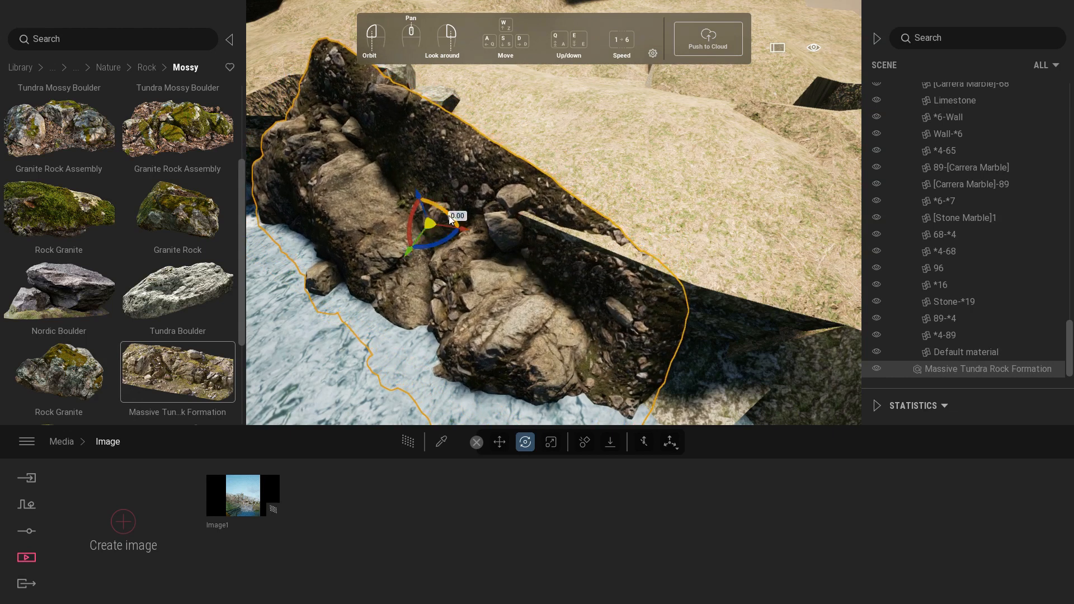
{"action": "left_click_drag", "start_coordinate": [419, 196], "coordinate": [420, 202]}
{"action": "left_click", "coordinate": [253, 489]}
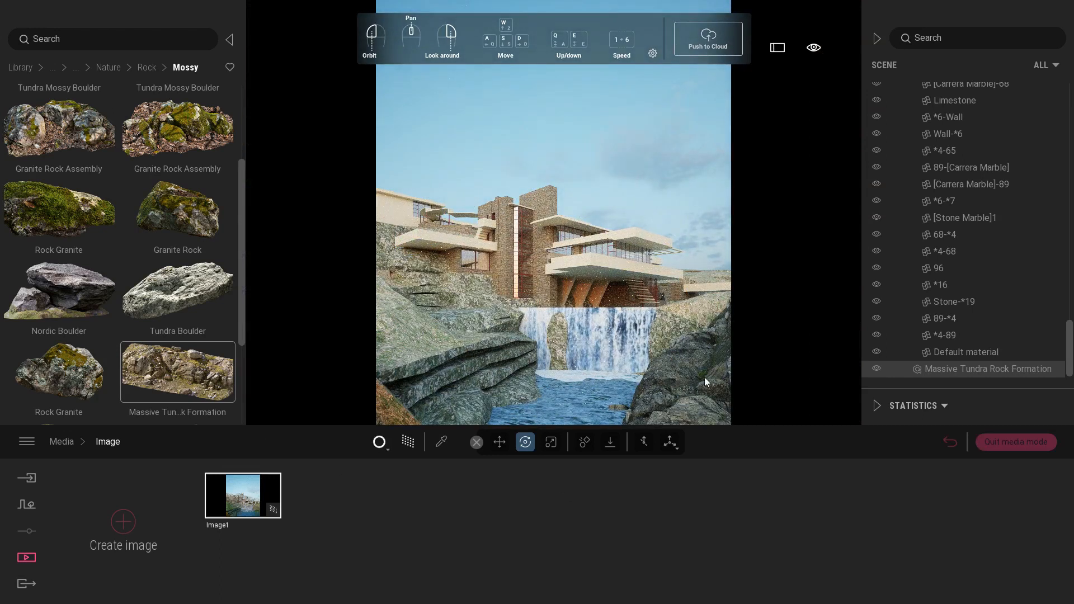
- Quit media mode and fine-tune the right-bank rock formation's position, comparing it with the Image1 view
{"action": "left_click", "coordinate": [1003, 445]}
{"action": "left_click_drag", "start_coordinate": [652, 308], "coordinate": [706, 307]}
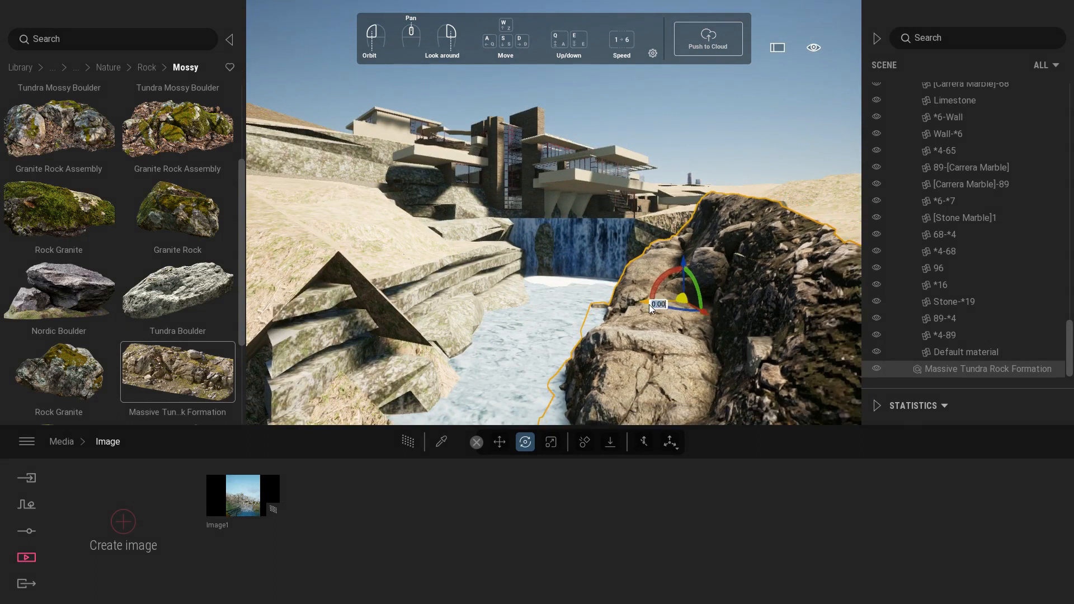
{"action": "left_click", "coordinate": [250, 499]}
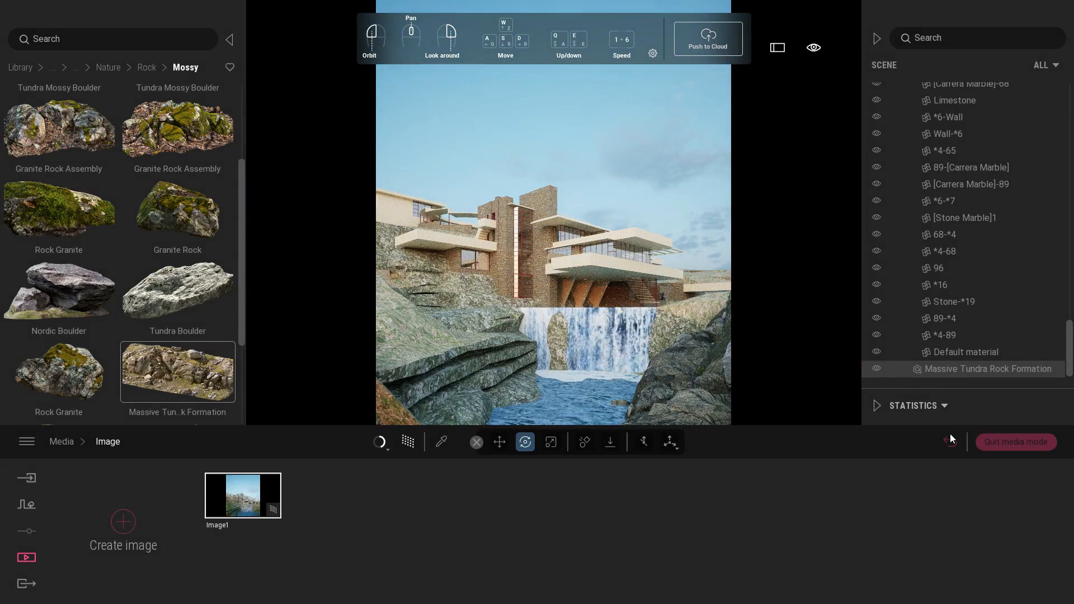
{"action": "left_click", "coordinate": [949, 440]}
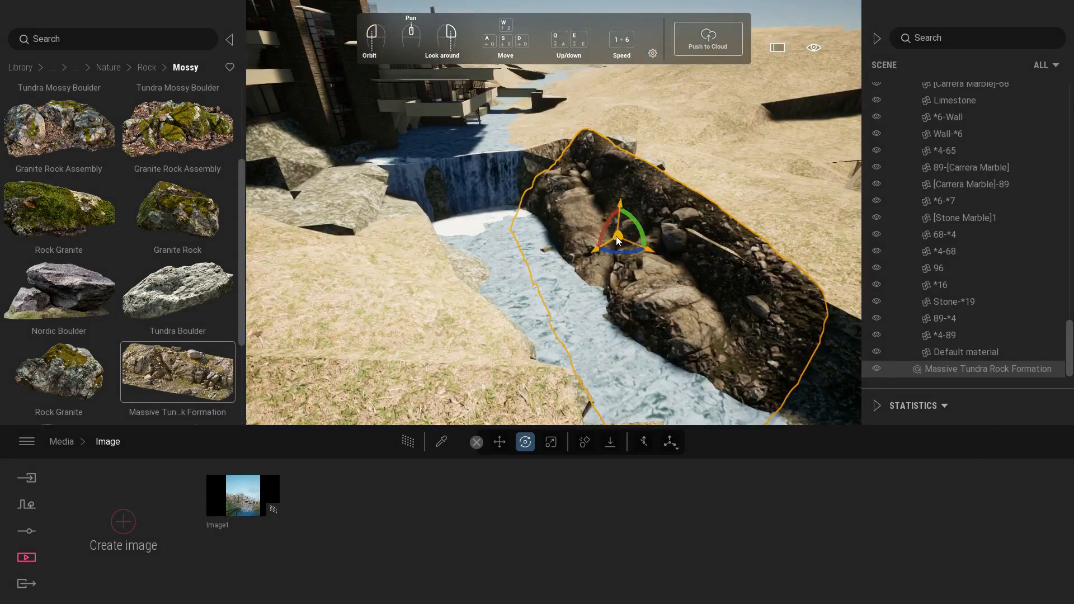
{"action": "mouse_move", "coordinate": [608, 223]}
{"action": "left_mouse_down"}
{"action": "mouse_move", "coordinate": [619, 240]}
{"action": "mouse_move", "coordinate": [606, 238]}
{"action": "left_mouse_up"}
{"action": "left_click", "coordinate": [243, 495]}
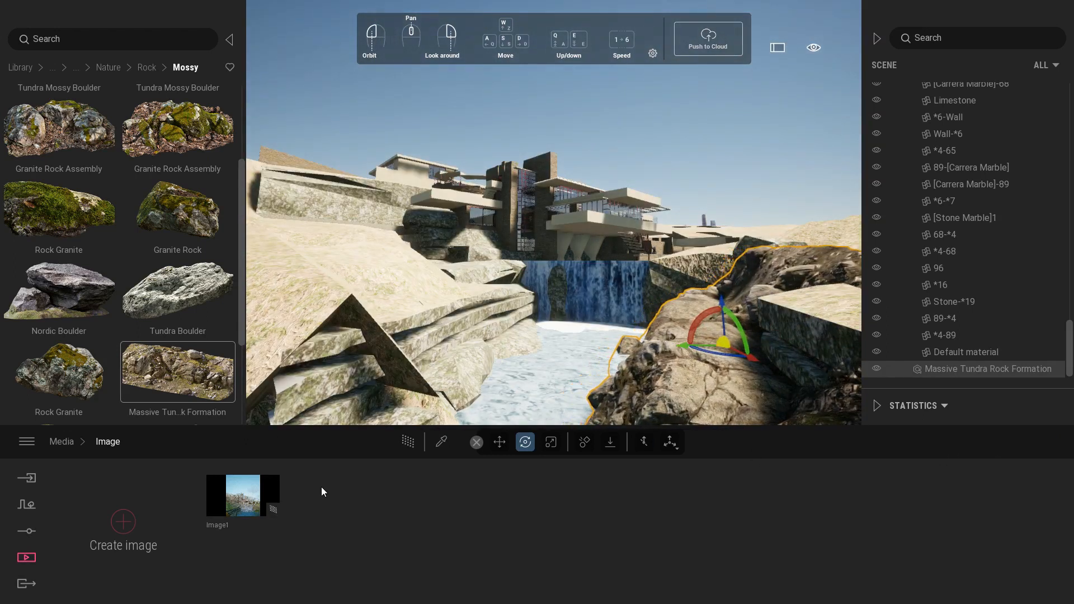
{"action": "left_click", "coordinate": [257, 500]}
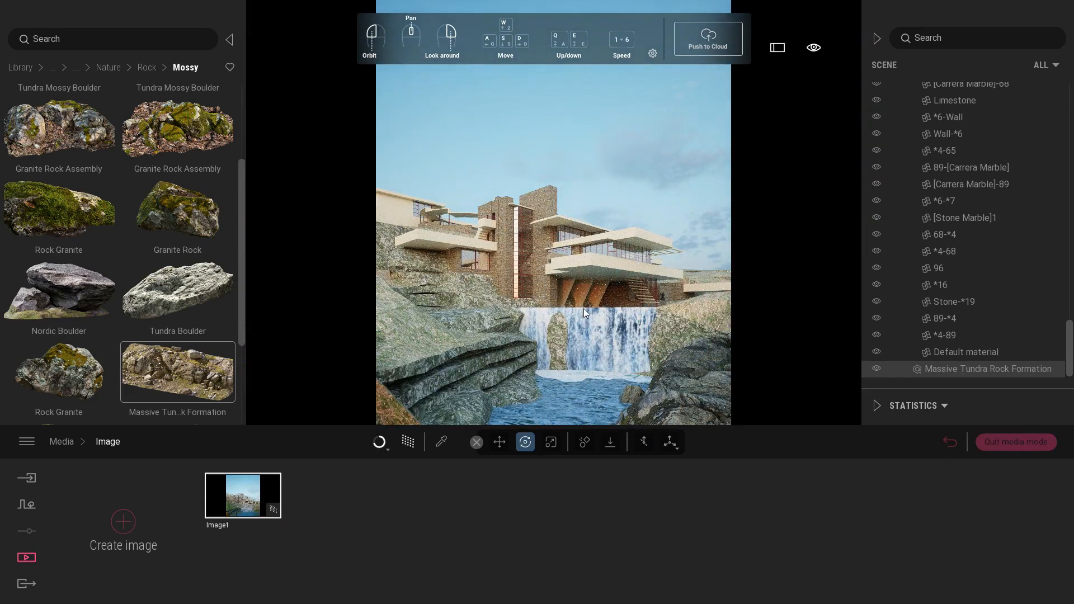
- Place a second Massive Tundra Rock Formation over the stream's left bank, opposite the first one
{"action": "left_click", "coordinate": [805, 359]}
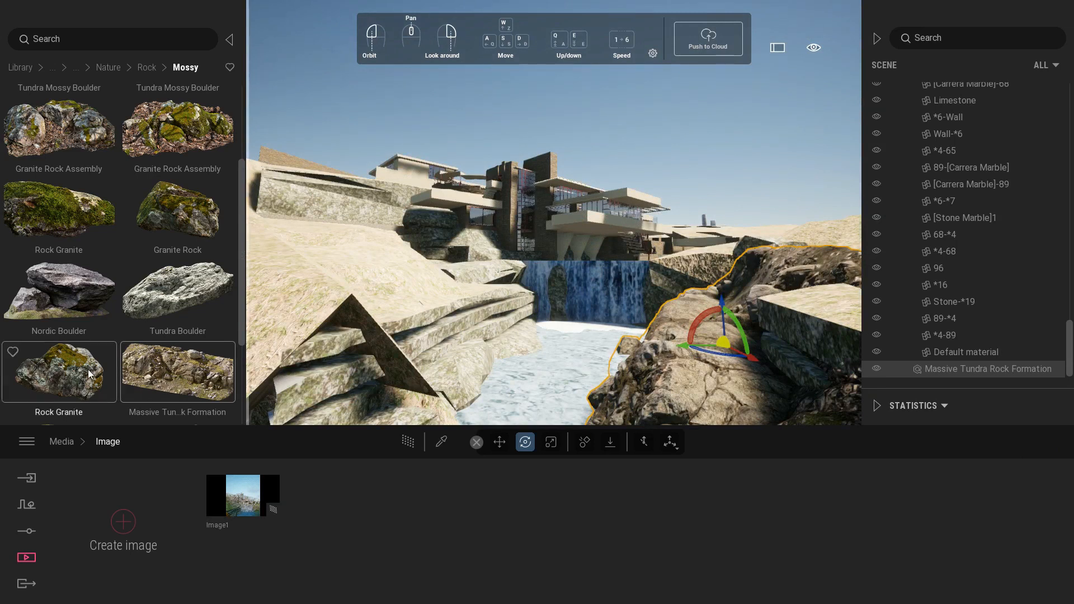
{"action": "left_click_drag", "start_coordinate": [178, 372], "coordinate": [457, 364]}
{"action": "left_click", "coordinate": [525, 442]}
{"action": "mouse_move", "coordinate": [523, 346]}
{"action": "left_mouse_down"}
{"action": "mouse_move", "coordinate": [550, 330]}
{"action": "mouse_move", "coordinate": [525, 352]}
{"action": "mouse_move", "coordinate": [497, 343]}
{"action": "mouse_move", "coordinate": [534, 357]}
{"action": "left_mouse_up"}
{"action": "key", "text": "q"}
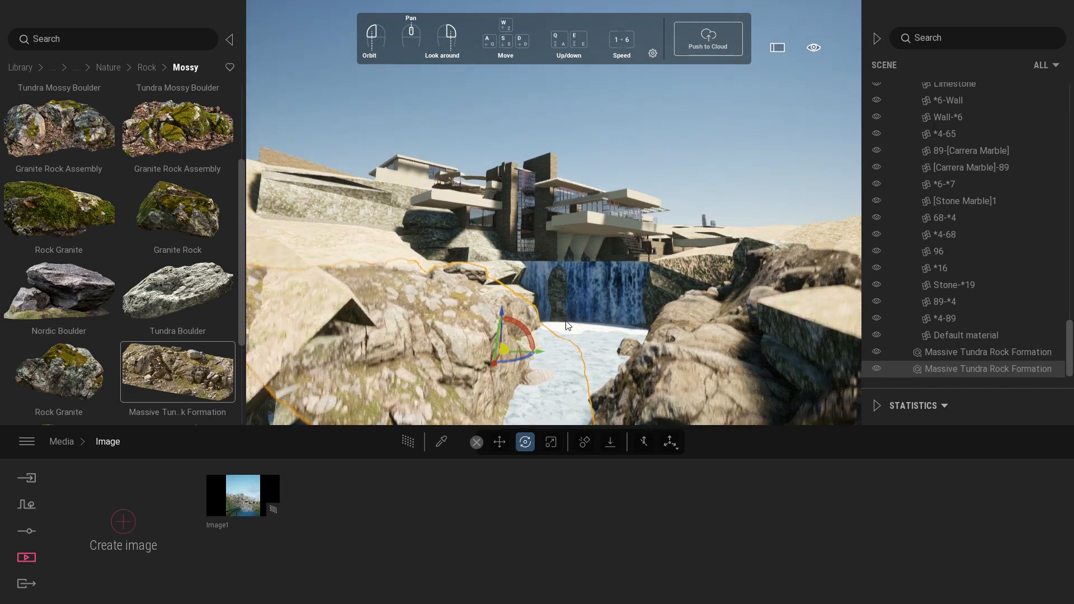
- Shift the left-bank rock formation horizontally by about 0.65, check it in Image1 and deselect it
{"action": "right_click_drag", "start_coordinate": [534, 357], "coordinate": [503, 391]}
{"action": "key", "text": "d"}
{"action": "left_click_drag", "start_coordinate": [486, 273], "coordinate": [515, 304]}
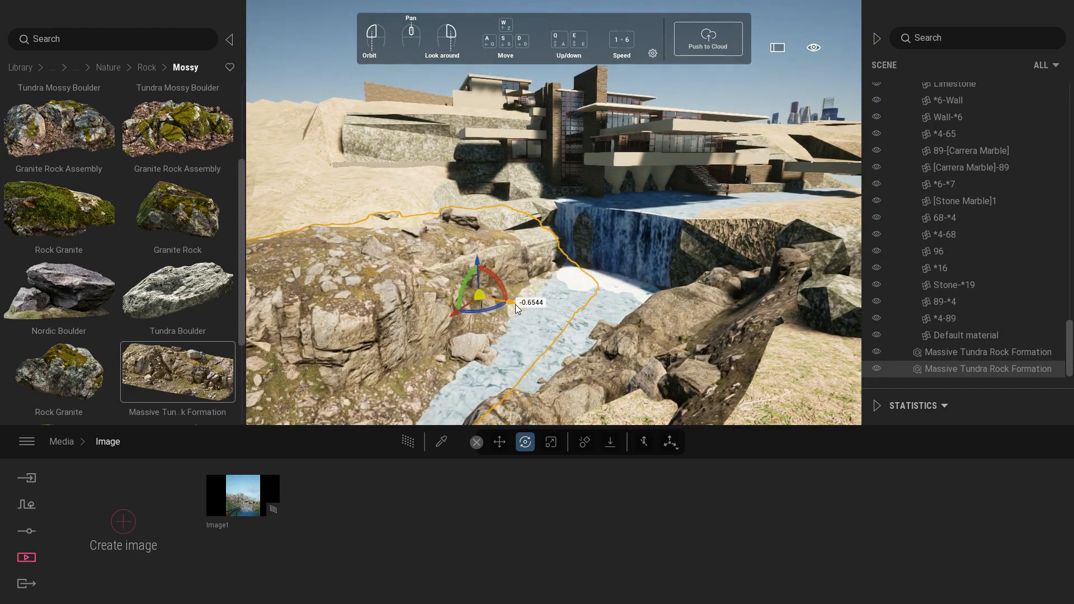
{"action": "left_click", "coordinate": [275, 476]}
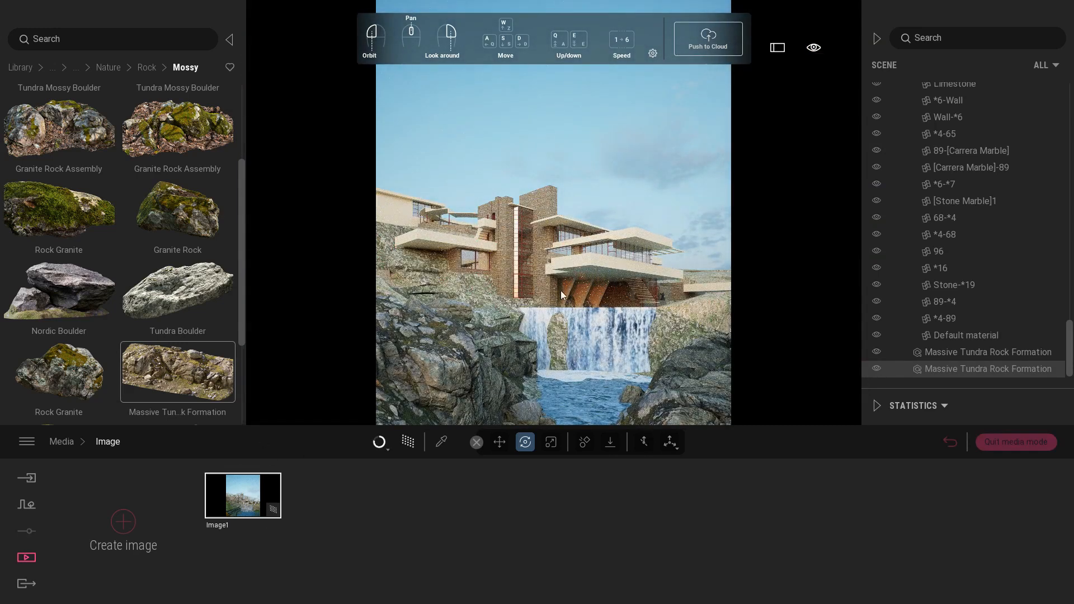
{"action": "key", "text": "Escape"}
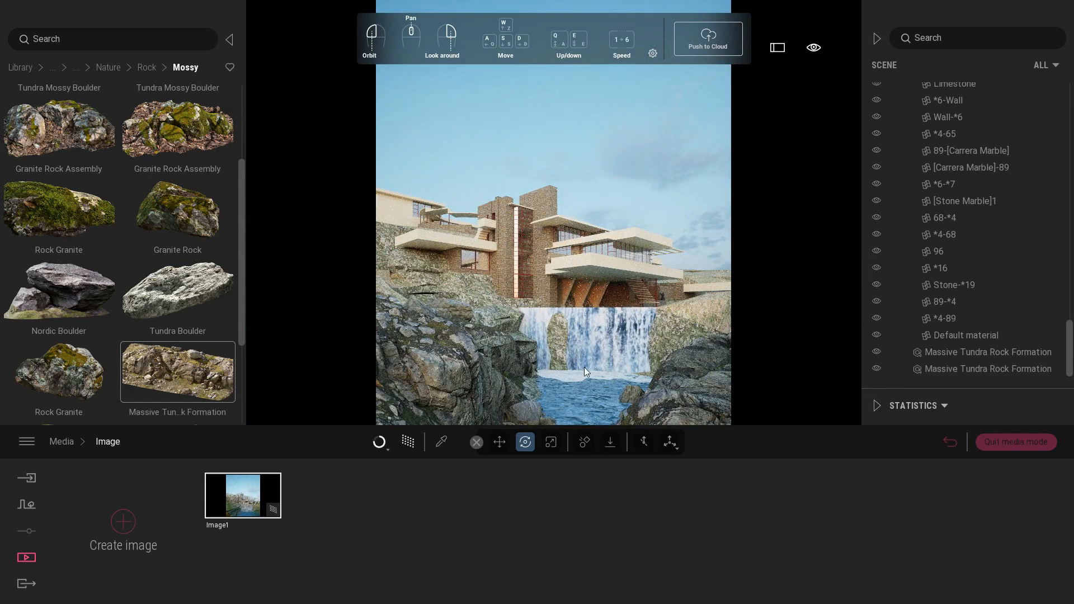
- Place a Large Tundra Rock Formation from the mossy rocks on the left bank beside the waterfall
{"action": "mouse_move", "coordinate": [184, 292]}
{"action": "left_mouse_down"}
{"action": "mouse_move", "coordinate": [645, 374]}
{"action": "mouse_move", "coordinate": [571, 394]}
{"action": "left_mouse_up"}
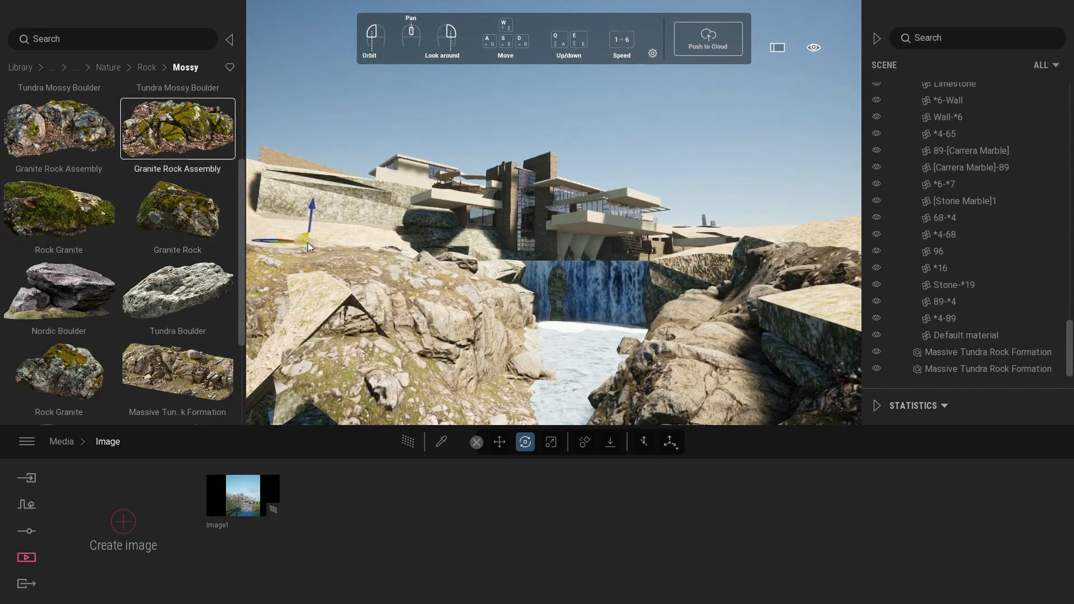
{"action": "scroll", "coordinate": [241, 264], "scroll_direction": "down", "scroll_amount": 5}
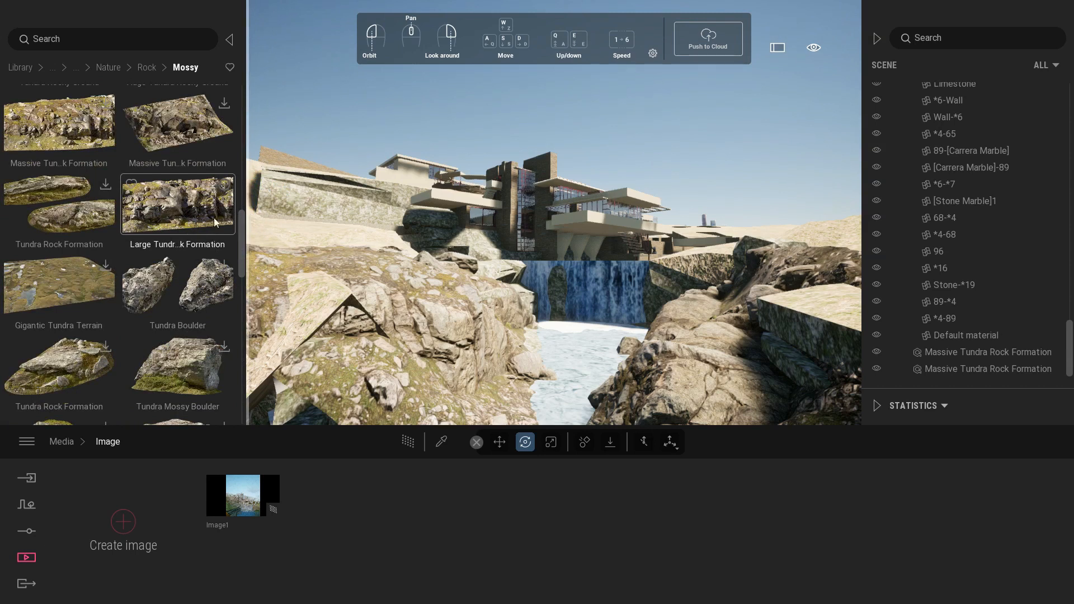
{"action": "left_click_drag", "start_coordinate": [197, 204], "coordinate": [569, 326]}
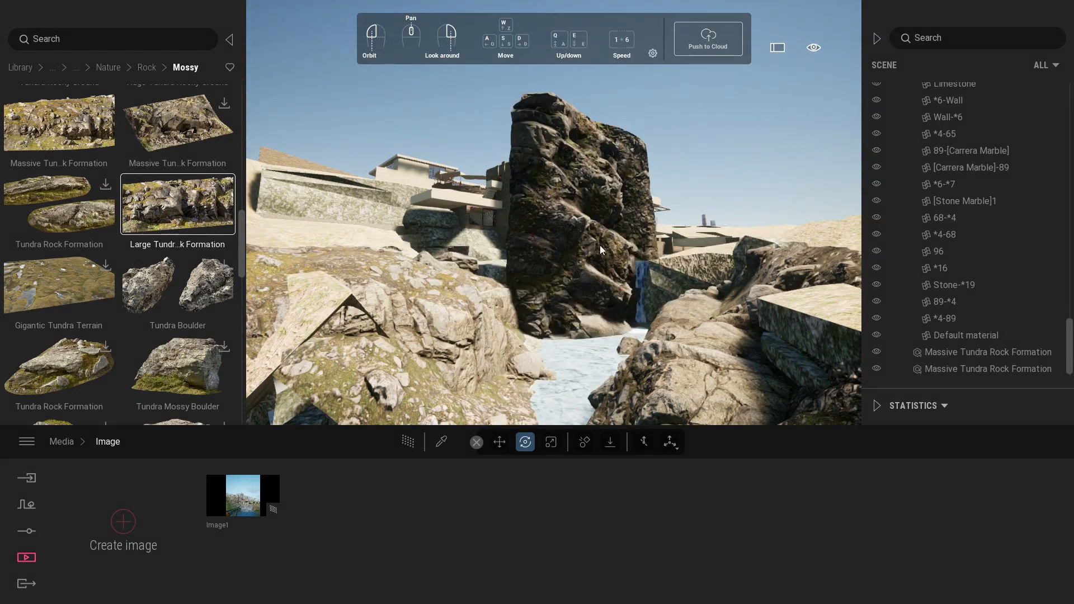
{"action": "left_click", "coordinate": [632, 254]}
{"action": "left_click_drag", "start_coordinate": [590, 296], "coordinate": [511, 306]}
{"action": "key", "text": "e"}
{"action": "right_click_drag", "start_coordinate": [511, 307], "coordinate": [515, 336]}
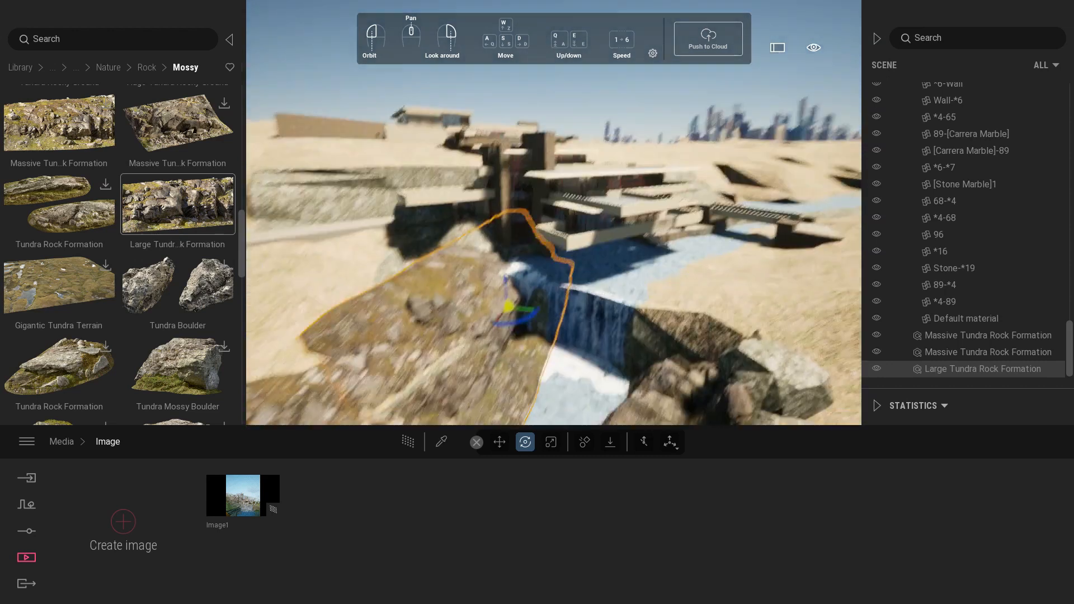
- Move the large rock formation down along the left bank so it overlaps the existing rocks
{"action": "left_click_drag", "start_coordinate": [515, 310], "coordinate": [428, 408]}
{"action": "key", "text": "q"}
{"action": "right_click_drag", "start_coordinate": [428, 408], "coordinate": [451, 359]}
{"action": "left_click_drag", "start_coordinate": [451, 359], "coordinate": [410, 335]}
{"action": "left_click_drag", "start_coordinate": [419, 383], "coordinate": [362, 425]}
{"action": "key", "text": "w"}
{"action": "right_click_drag", "start_coordinate": [426, 385], "coordinate": [392, 380]}
- Lower the large left-bank rock formation by about 0.4 and fine-tune its placement along the stream
{"action": "left_click_drag", "start_coordinate": [377, 329], "coordinate": [375, 340]}
{"action": "left_click_drag", "start_coordinate": [381, 389], "coordinate": [378, 394]}
{"action": "left_click_drag", "start_coordinate": [378, 351], "coordinate": [374, 358]}
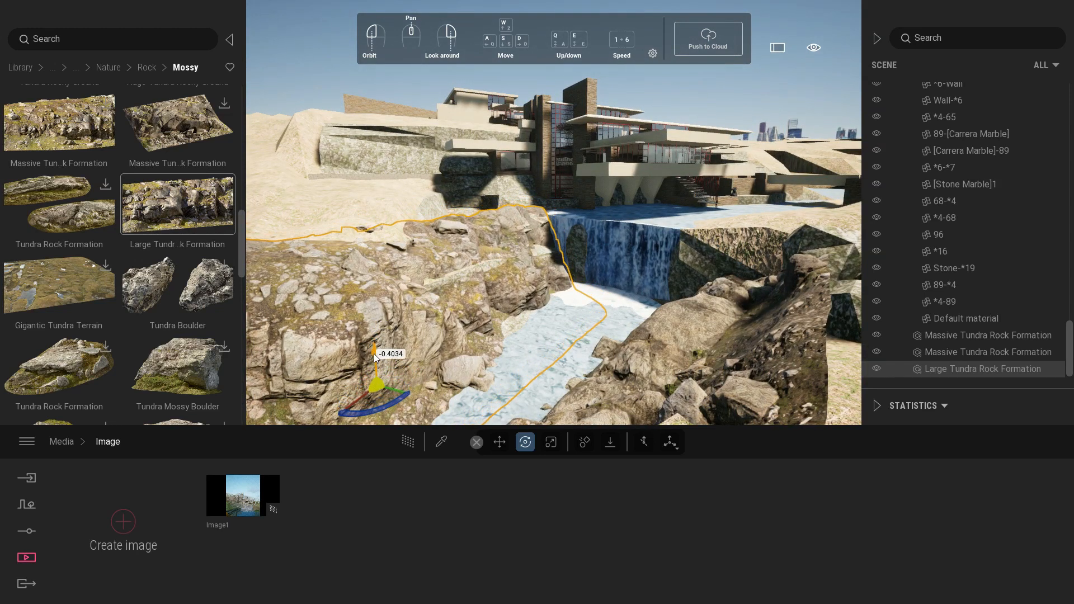
{"action": "left_click_drag", "start_coordinate": [380, 401], "coordinate": [382, 407]}
{"action": "left_click_drag", "start_coordinate": [368, 412], "coordinate": [364, 421]}
{"action": "mouse_move", "coordinate": [541, 274]}
{"action": "left_mouse_down"}
{"action": "mouse_move", "coordinate": [520, 308]}
{"action": "mouse_move", "coordinate": [541, 275]}
{"action": "left_mouse_up"}
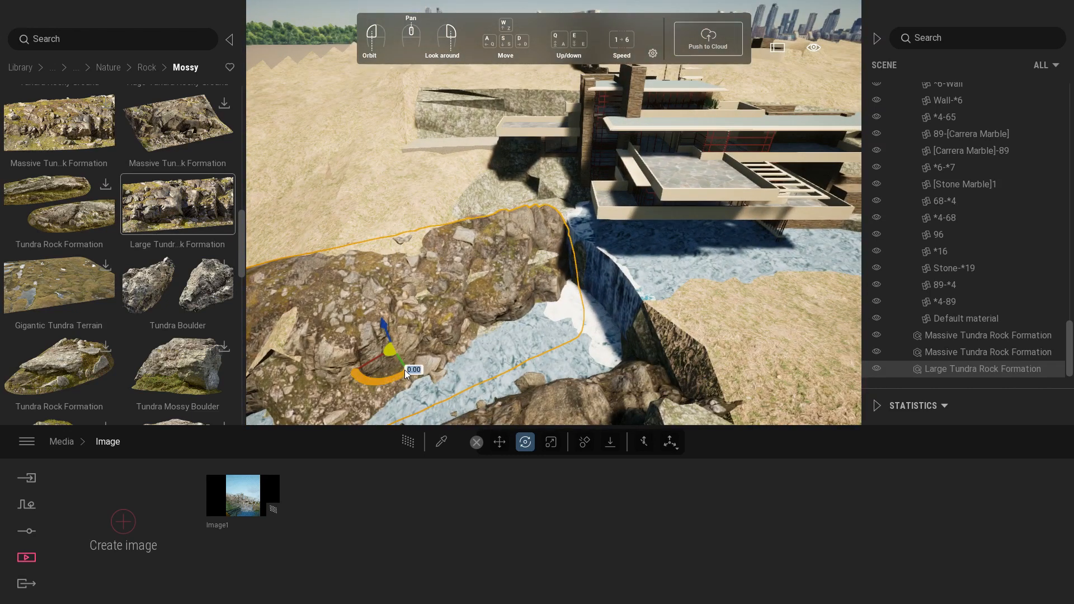
- Check the large left-bank rock formation in Image1, nudge its position, recheck the view and quit media mode
{"action": "left_click", "coordinate": [239, 497]}
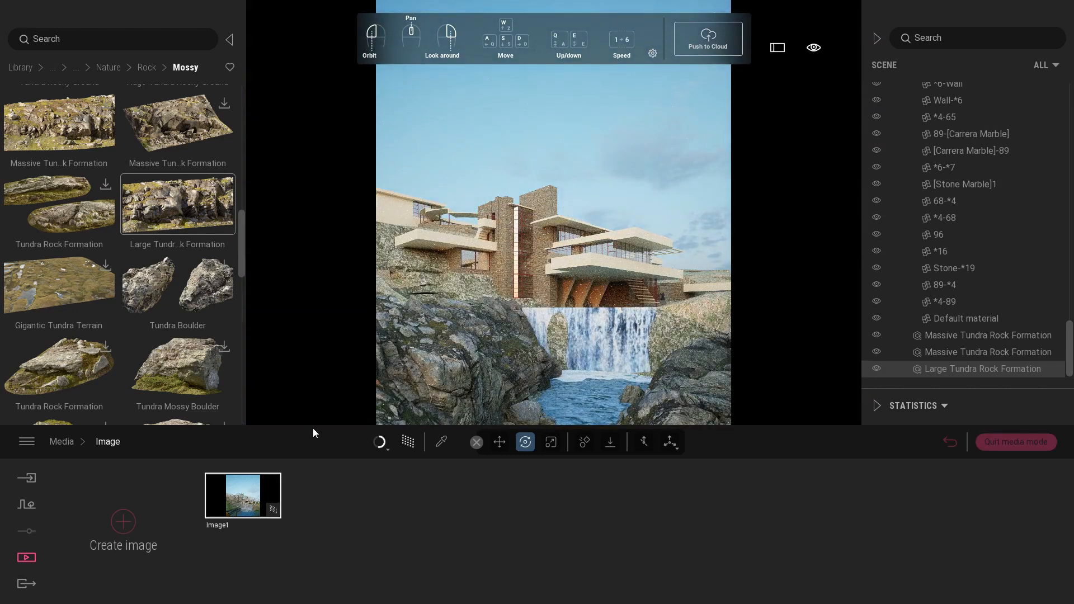
{"action": "left_click", "coordinate": [1050, 441]}
{"action": "left_click_drag", "start_coordinate": [517, 313], "coordinate": [509, 367]}
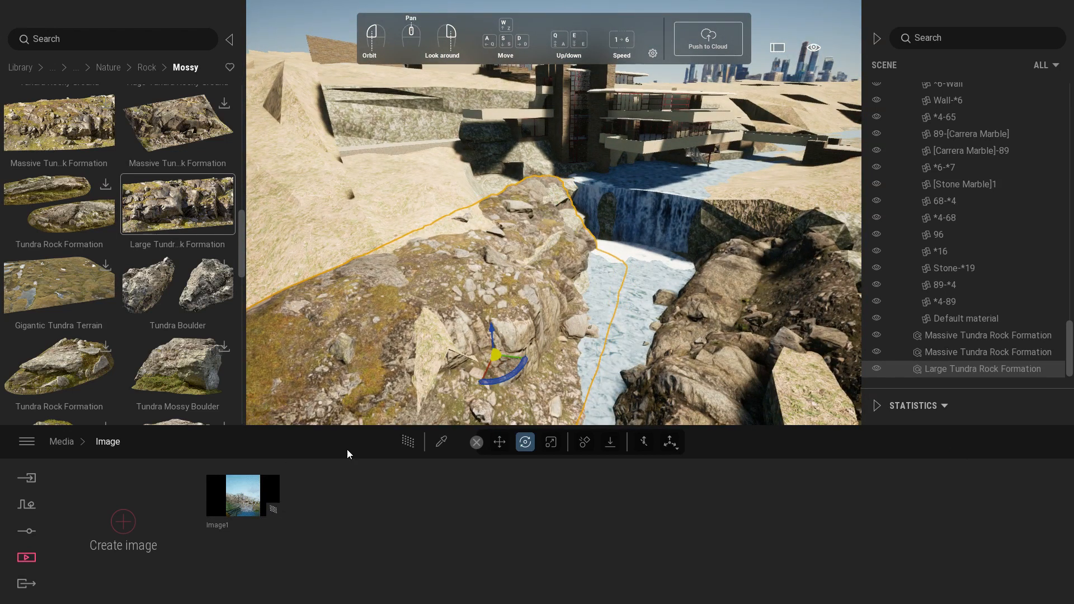
{"action": "left_click", "coordinate": [260, 492]}
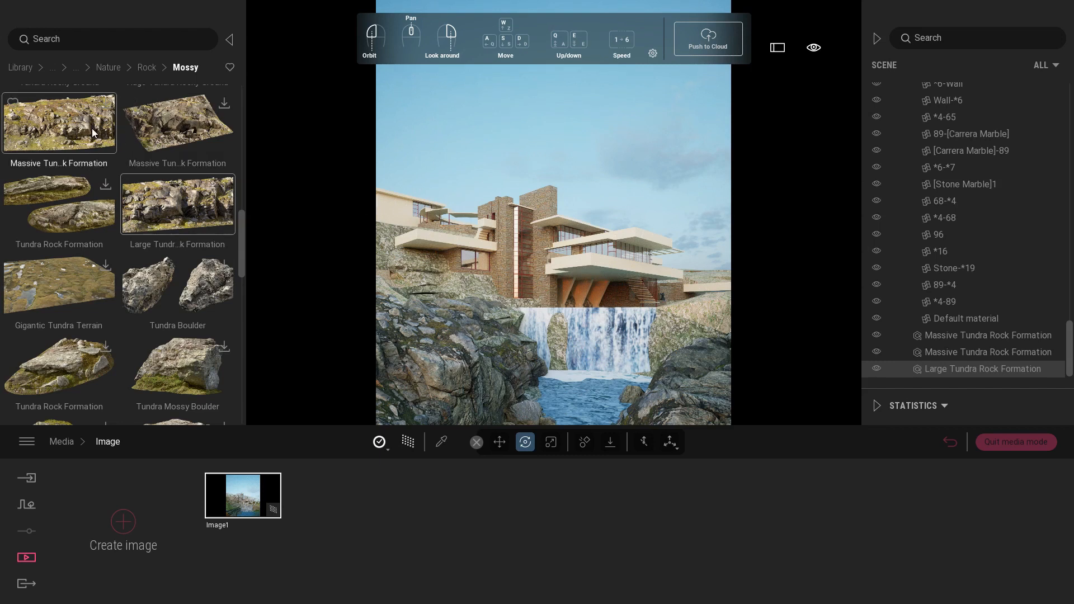
{"action": "left_click", "coordinate": [1015, 441]}
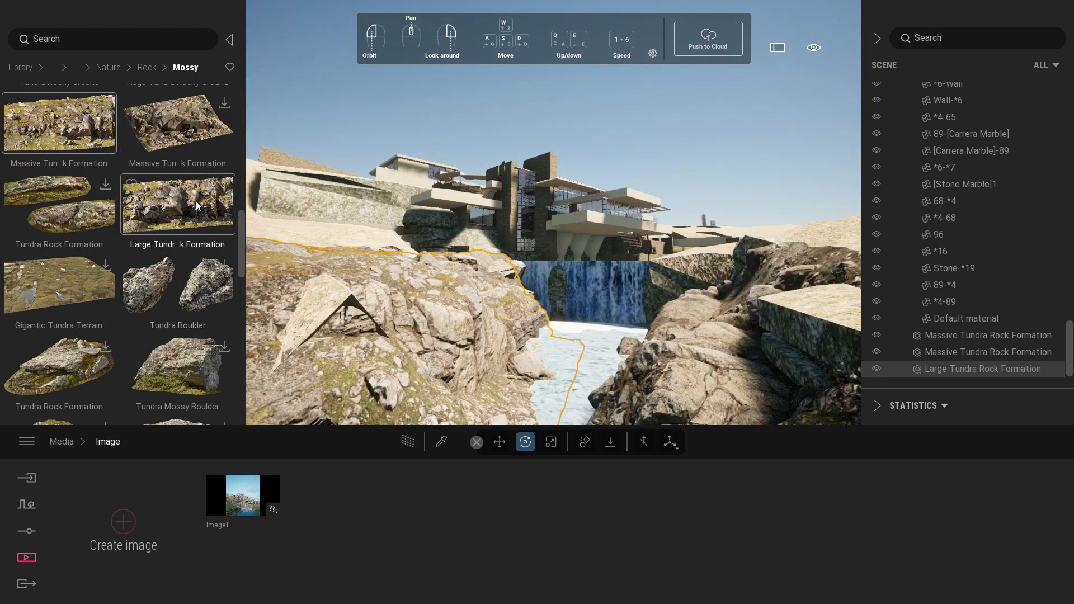
- Place another Large Tundra Rock Formation on the right bank beside the waterfall, adjust its placement, check it in Image1 and quit media mode
{"action": "left_click_drag", "start_coordinate": [177, 211], "coordinate": [428, 415]}
{"action": "right_click_drag", "start_coordinate": [580, 324], "coordinate": [578, 314]}
{"action": "key", "text": "e"}
{"action": "left_click", "coordinate": [572, 339]}
{"action": "left_click_drag", "start_coordinate": [556, 362], "coordinate": [665, 241]}
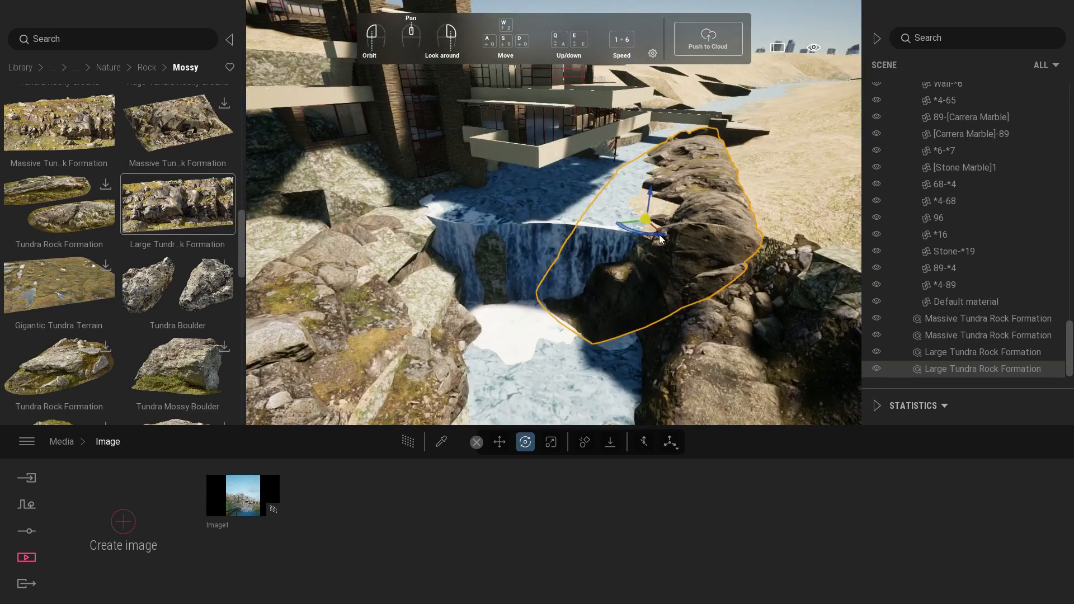
{"action": "mouse_move", "coordinate": [632, 199]}
{"action": "left_mouse_down"}
{"action": "mouse_move", "coordinate": [619, 266]}
{"action": "mouse_move", "coordinate": [557, 383]}
{"action": "mouse_move", "coordinate": [538, 365]}
{"action": "mouse_move", "coordinate": [542, 391]}
{"action": "mouse_move", "coordinate": [642, 208]}
{"action": "mouse_move", "coordinate": [667, 199]}
{"action": "mouse_move", "coordinate": [649, 229]}
{"action": "mouse_move", "coordinate": [655, 199]}
{"action": "mouse_move", "coordinate": [642, 247]}
{"action": "mouse_move", "coordinate": [662, 222]}
{"action": "mouse_move", "coordinate": [649, 246]}
{"action": "mouse_move", "coordinate": [599, 217]}
{"action": "mouse_move", "coordinate": [641, 222]}
{"action": "mouse_move", "coordinate": [629, 223]}
{"action": "mouse_move", "coordinate": [634, 190]}
{"action": "left_mouse_up"}
{"action": "scroll", "coordinate": [643, 244], "scroll_direction": "up", "scroll_amount": 5}
{"action": "left_click", "coordinate": [253, 510]}
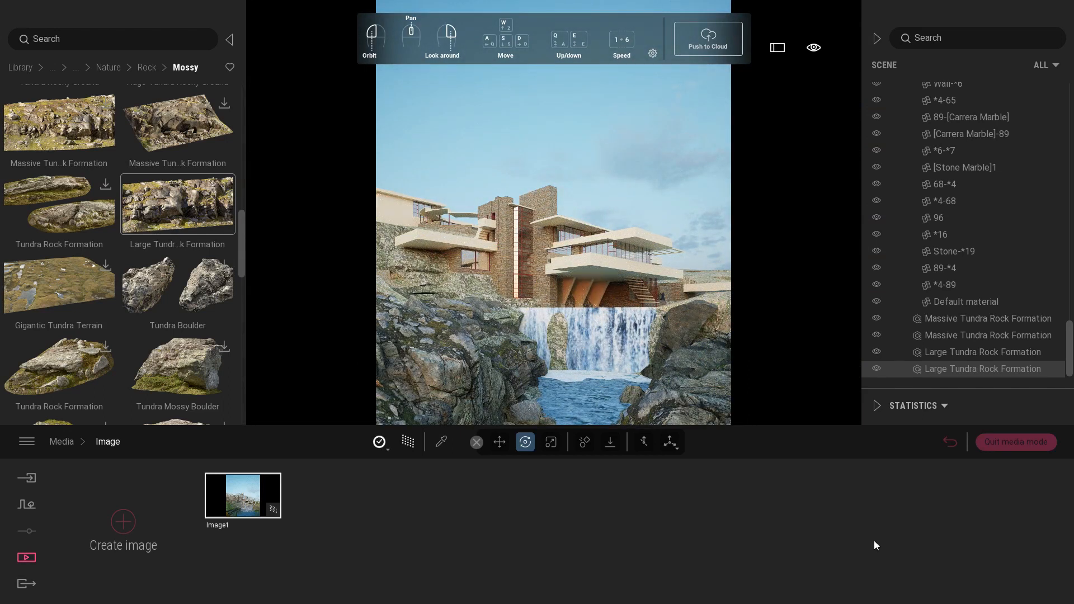
{"action": "left_click", "coordinate": [1011, 441]}
- Nudge the right-bank rock formation's position and height, recheck it in Image1 and quit media mode
{"action": "left_click_drag", "start_coordinate": [673, 300], "coordinate": [713, 345]}
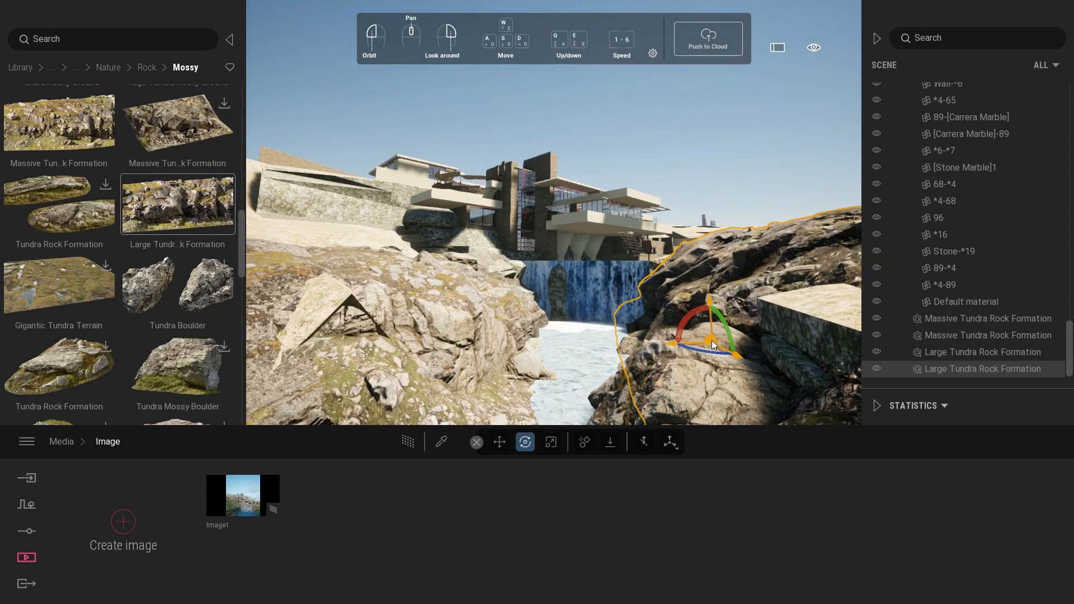
{"action": "left_click_drag", "start_coordinate": [712, 306], "coordinate": [711, 318]}
{"action": "left_click_drag", "start_coordinate": [676, 356], "coordinate": [670, 356]}
{"action": "left_click", "coordinate": [241, 497]}
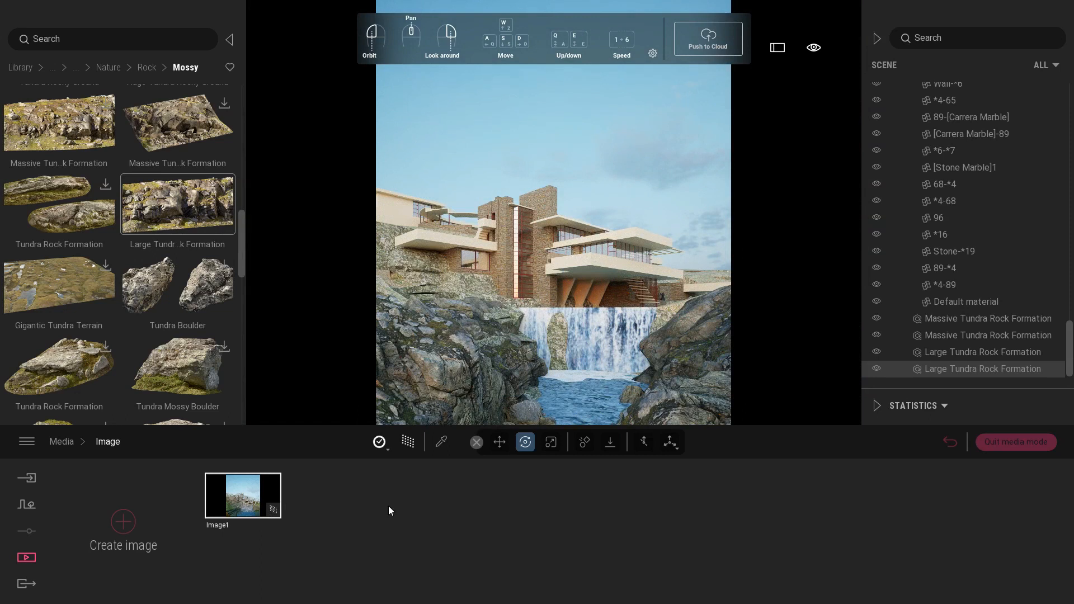
{"action": "left_click", "coordinate": [1030, 441]}
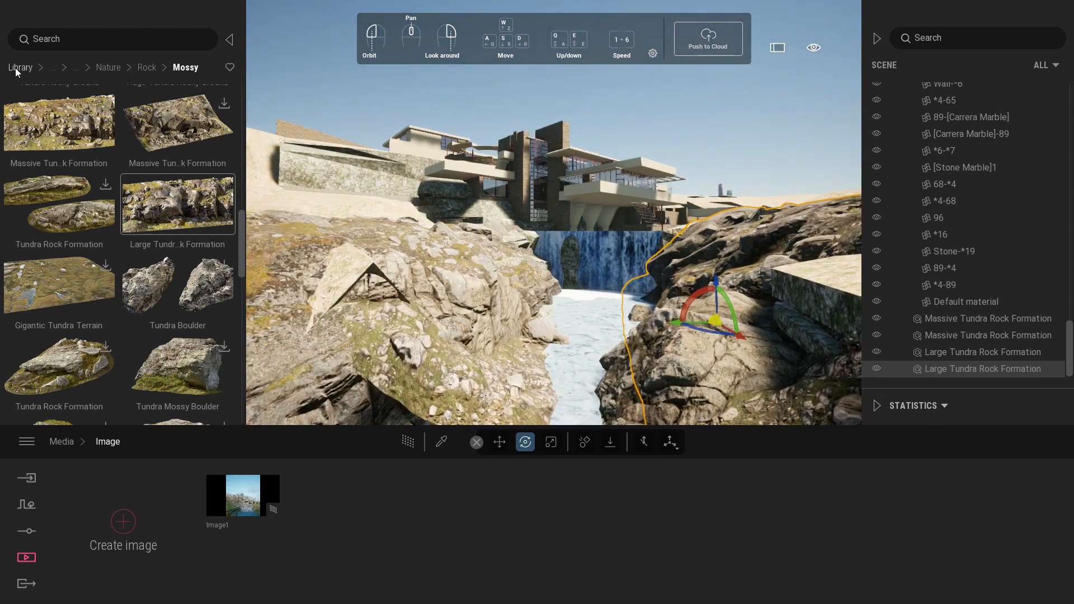
- Pick the Eastern white pine from the library's Vegetation and landscape trees for planting
{"action": "left_click", "coordinate": [18, 68]}
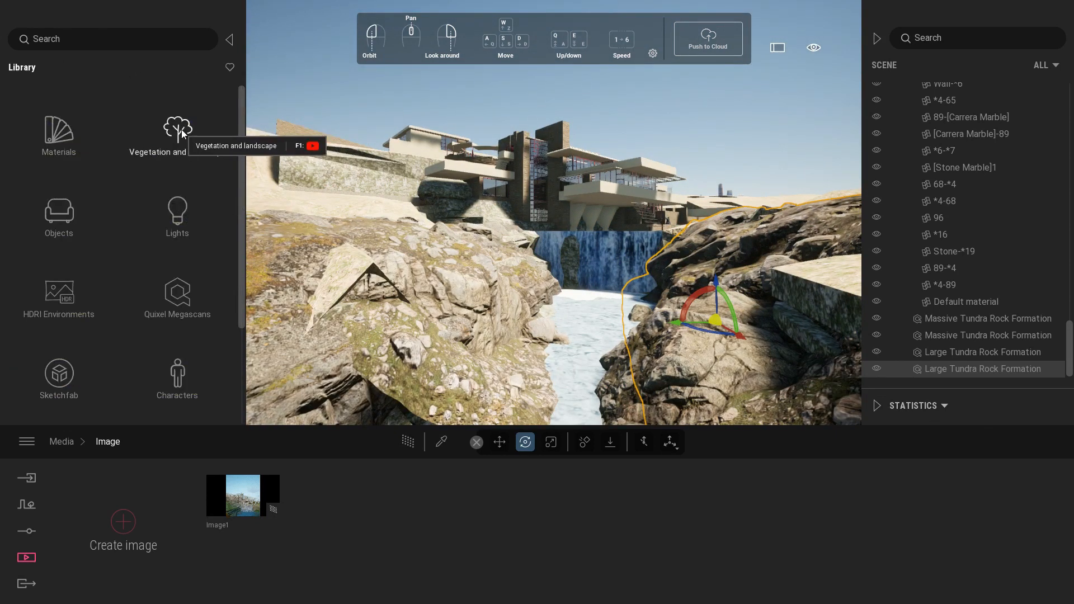
{"action": "key", "text": "e"}
{"action": "key", "text": "w"}
{"action": "right_click_drag", "start_coordinate": [562, 163], "coordinate": [562, 165]}
{"action": "left_click", "coordinate": [197, 135]}
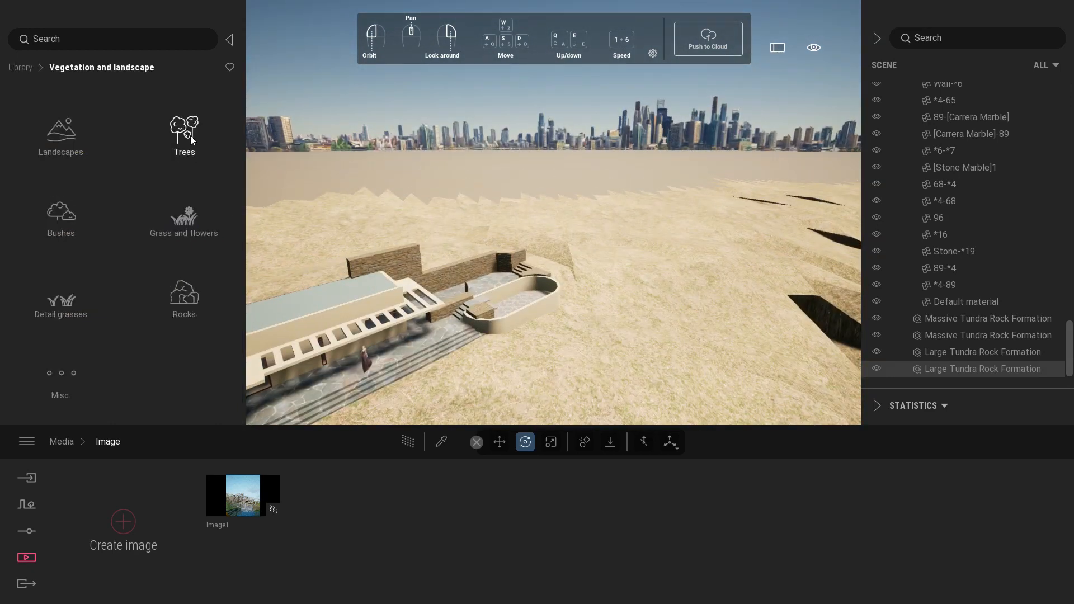
{"action": "left_click", "coordinate": [191, 137]}
{"action": "mouse_move", "coordinate": [188, 150]}
{"action": "scroll", "coordinate": [242, 149], "scroll_direction": "down", "scroll_amount": 10}
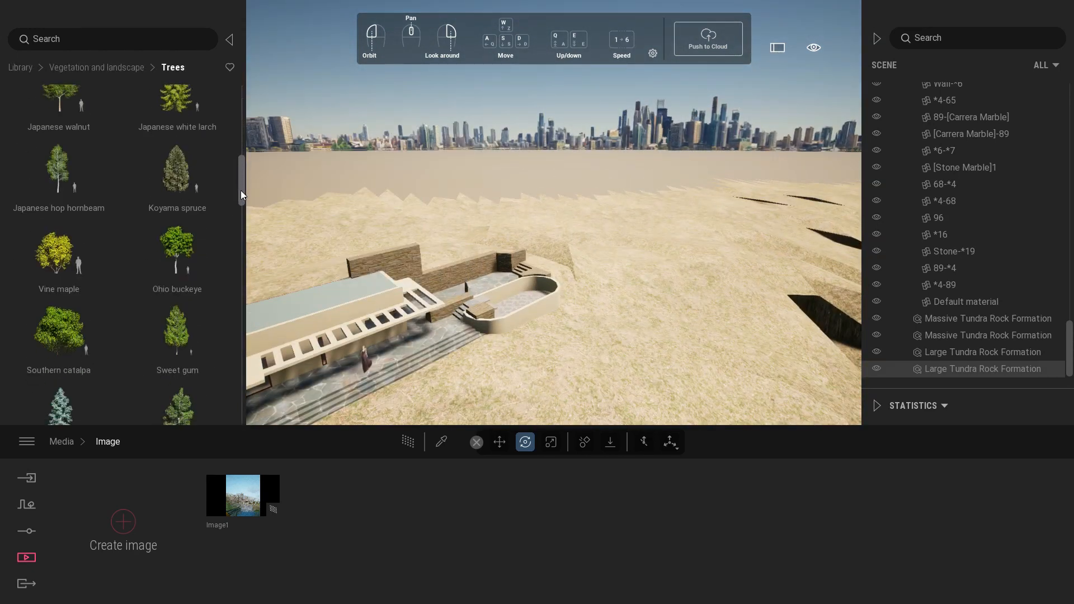
{"action": "left_click", "coordinate": [223, 207]}
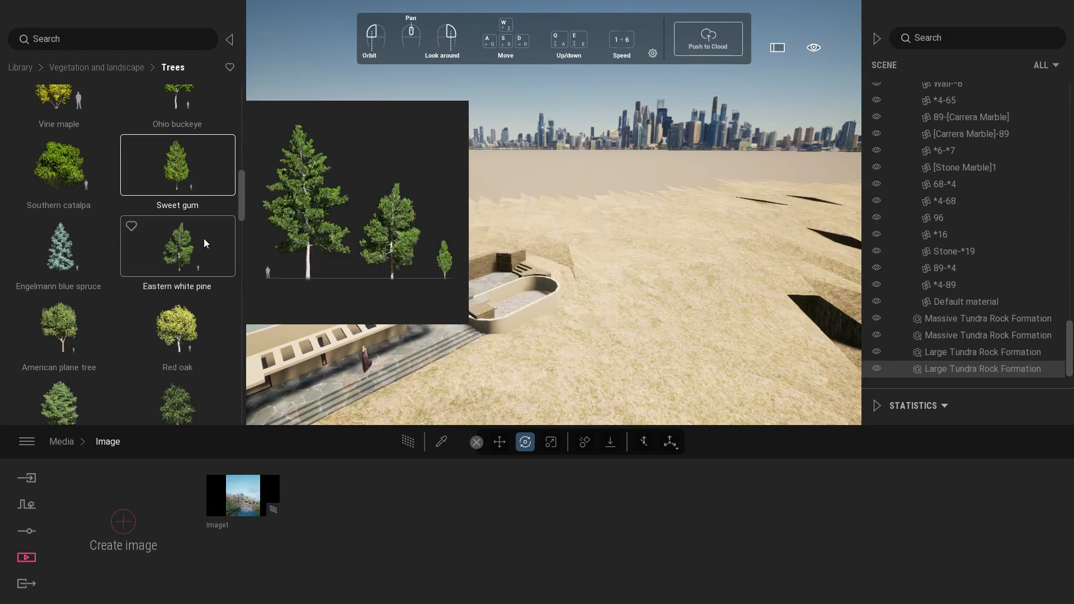
{"action": "mouse_move", "coordinate": [66, 266]}
{"action": "left_click", "coordinate": [181, 258]}
- Plant a group of Eastern white pines on the hillside behind the house and beside the guest house
{"action": "right_click_drag", "start_coordinate": [620, 304], "coordinate": [652, 306]}
{"action": "scroll", "coordinate": [651, 305], "scroll_direction": "down", "scroll_amount": 3}
{"action": "left_click", "coordinate": [587, 313]}
{"action": "left_click", "coordinate": [712, 319]}
{"action": "left_click", "coordinate": [794, 322]}
{"action": "left_click", "coordinate": [748, 331]}
{"action": "scroll", "coordinate": [829, 366], "scroll_direction": "down", "scroll_amount": 1}
{"action": "scroll", "coordinate": [830, 366], "scroll_direction": "down", "scroll_amount": 3}
{"action": "left_click", "coordinate": [770, 343]}
{"action": "left_click", "coordinate": [819, 372]}
{"action": "left_click", "coordinate": [748, 364]}
- Plant more Eastern white pines around the guest house and on the right bank, check Image1 and quit media mode
{"action": "scroll", "coordinate": [772, 383], "scroll_direction": "down", "scroll_amount": 3}
{"action": "scroll", "coordinate": [764, 388], "scroll_direction": "up", "scroll_amount": 3}
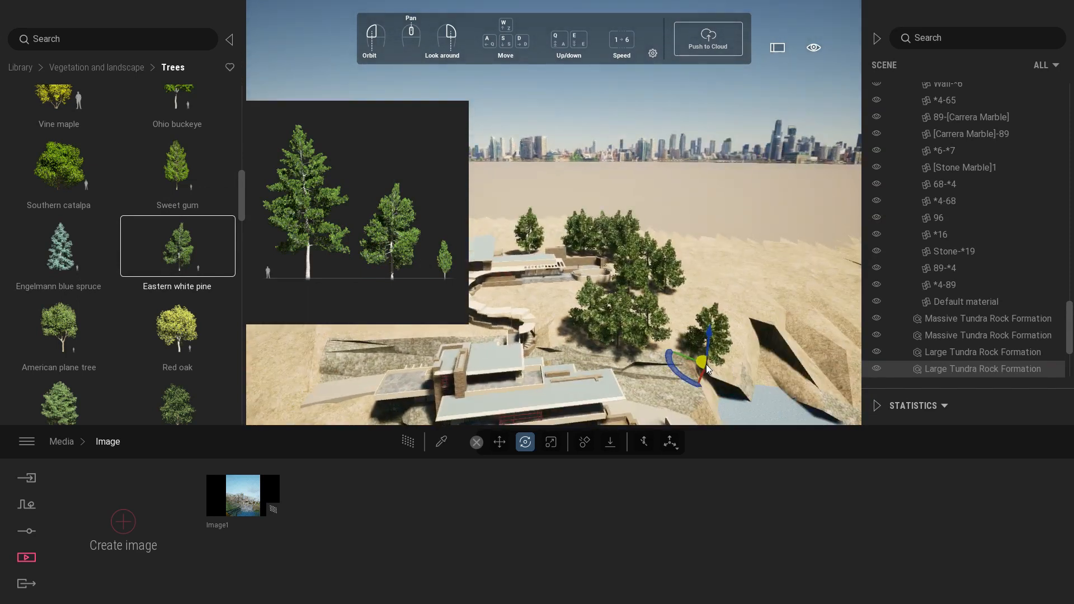
{"action": "scroll", "coordinate": [642, 318], "scroll_direction": "up", "scroll_amount": 5}
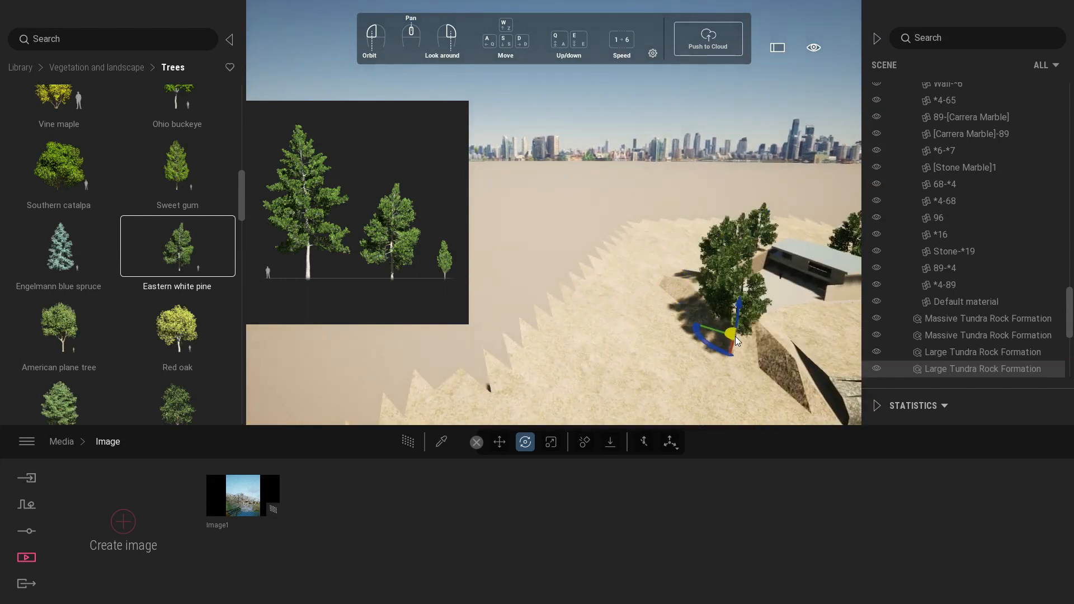
{"action": "scroll", "coordinate": [735, 336], "scroll_direction": "down", "scroll_amount": 5}
{"action": "left_click", "coordinate": [782, 351]}
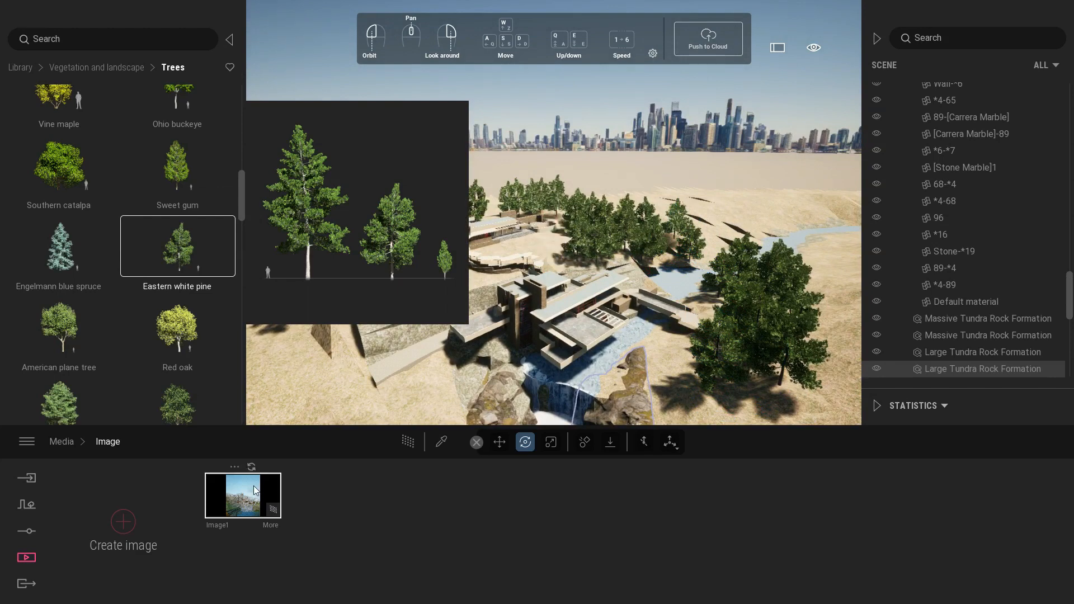
{"action": "left_click", "coordinate": [242, 492]}
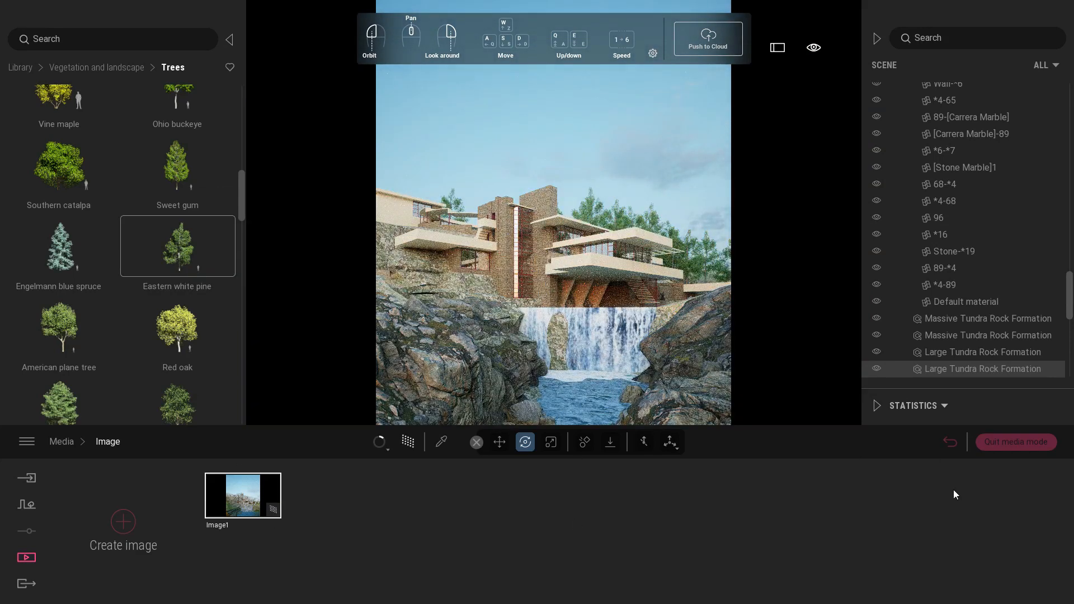
{"action": "left_click", "coordinate": [983, 442]}
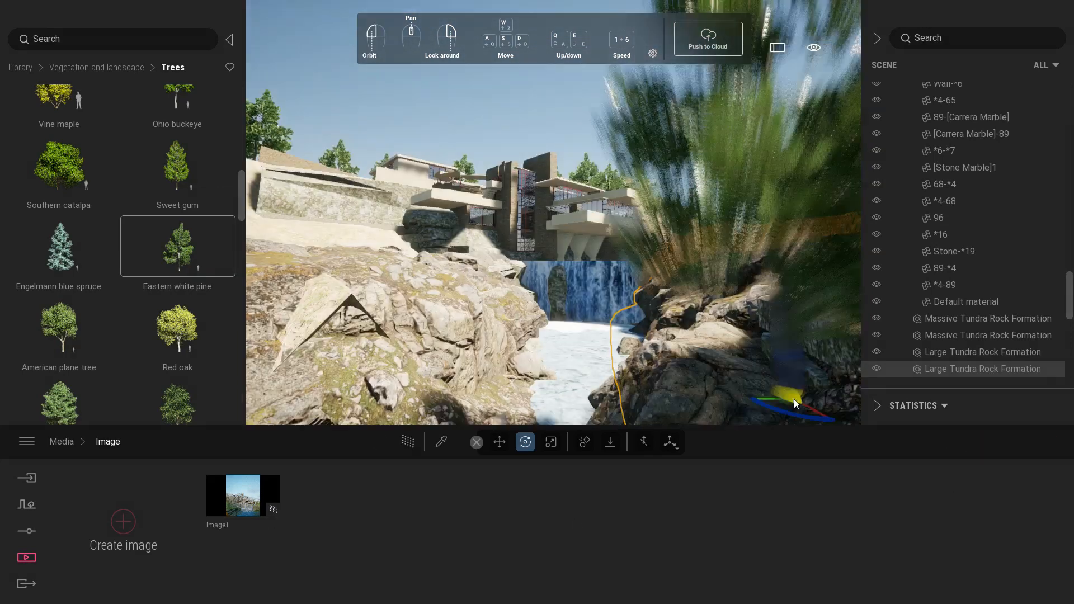
- Add Eastern white pines farther upstream on the right bank, check the view in Image1 and quit media mode
{"action": "left_click_drag", "start_coordinate": [601, 311], "coordinate": [663, 260]}
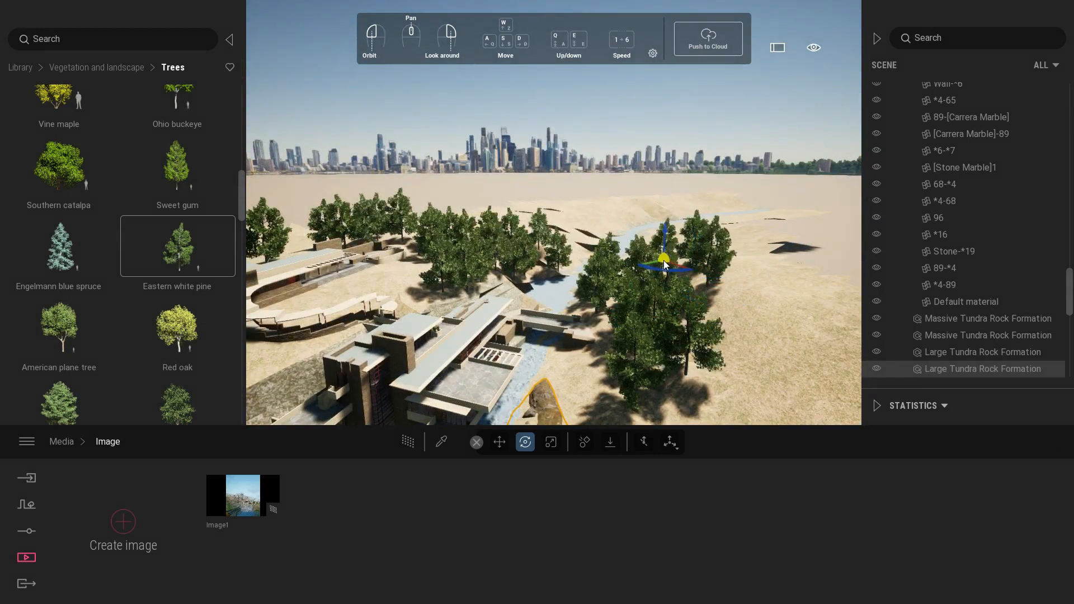
{"action": "left_click_drag", "start_coordinate": [583, 252], "coordinate": [417, 270]}
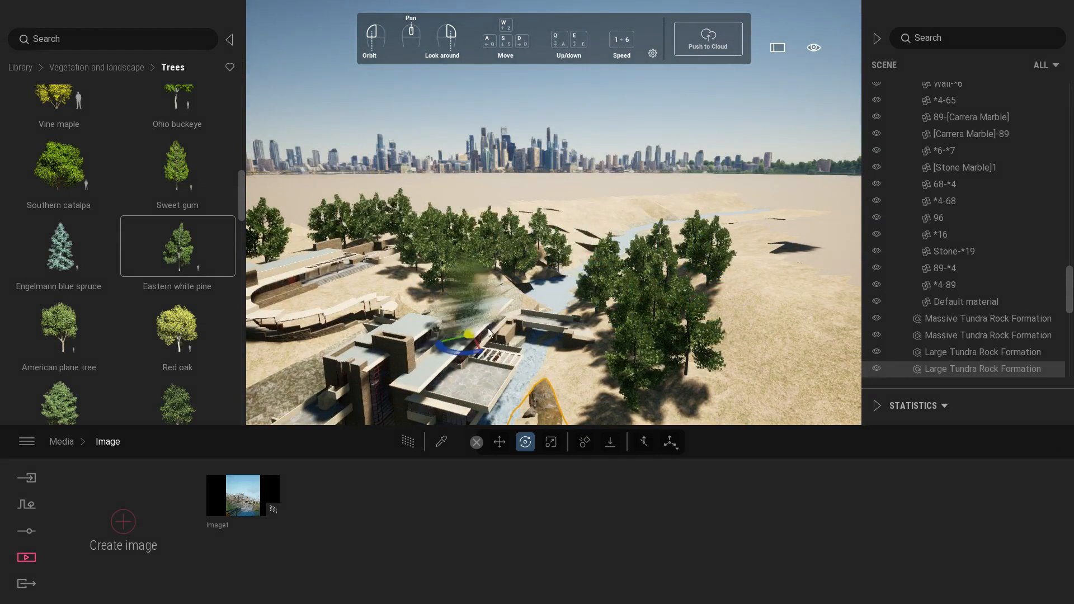
{"action": "left_click", "coordinate": [258, 493]}
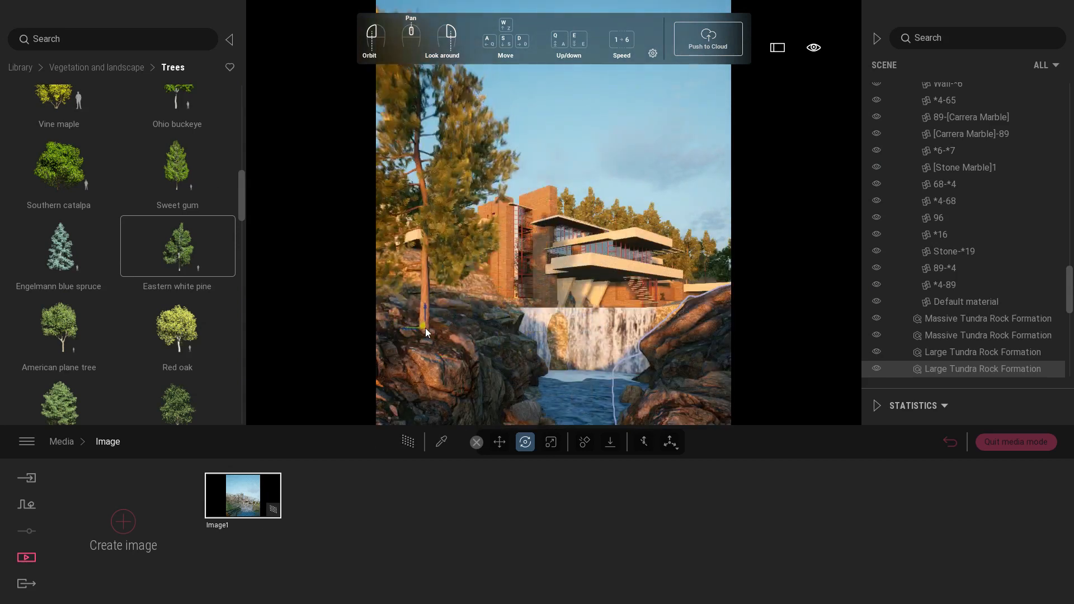
{"action": "left_click", "coordinate": [1015, 441]}
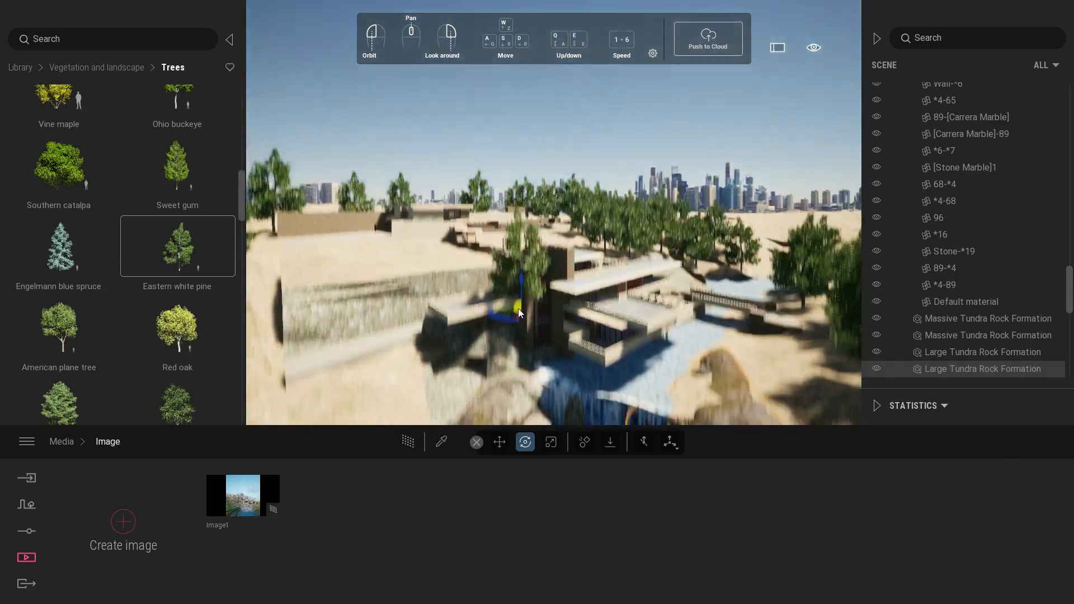
- Plant Eastern white pines along the left bank from the retaining wall to the rocks, check Image1 and quit media mode
{"action": "left_click_drag", "start_coordinate": [405, 380], "coordinate": [445, 304]}
{"action": "left_click", "coordinate": [382, 275]}
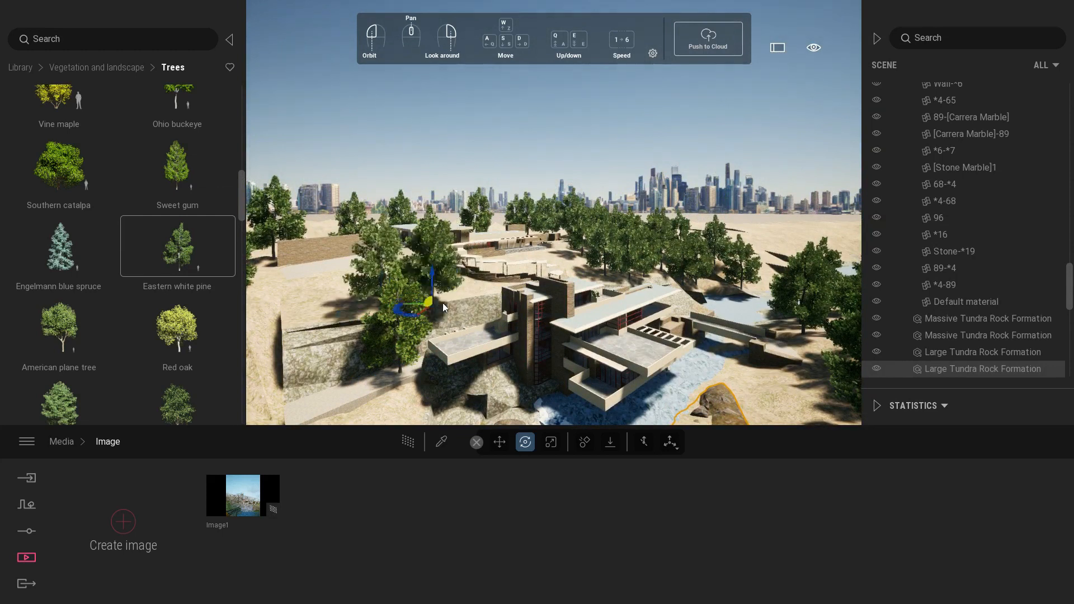
{"action": "left_click", "coordinate": [469, 262]}
{"action": "right_click_drag", "start_coordinate": [571, 263], "coordinate": [623, 300]}
{"action": "left_click", "coordinate": [565, 328]}
{"action": "left_click", "coordinate": [623, 301]}
{"action": "left_click", "coordinate": [580, 357]}
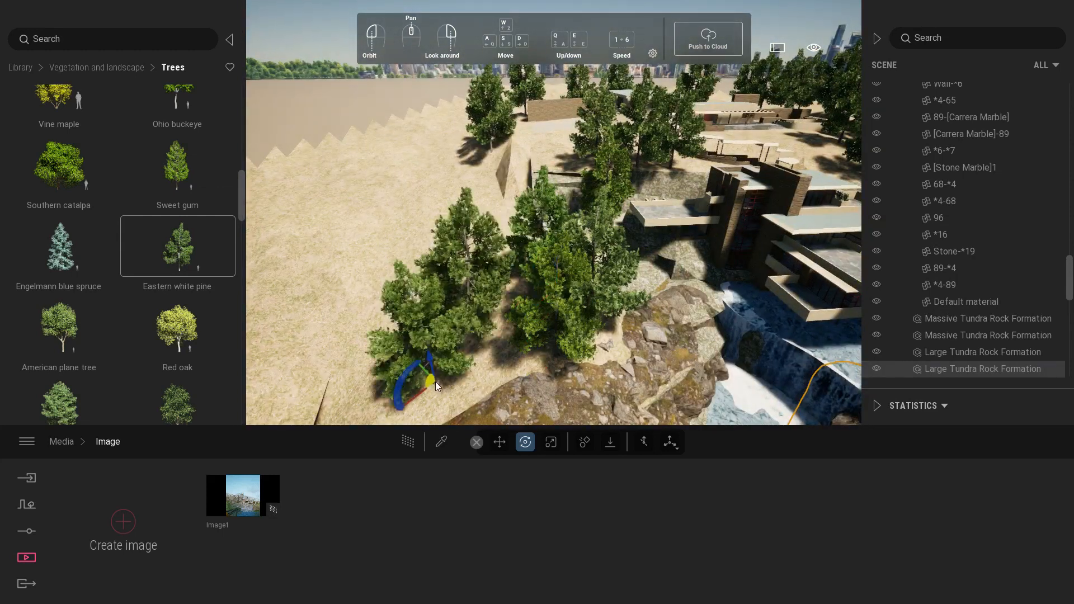
{"action": "left_click", "coordinate": [228, 503]}
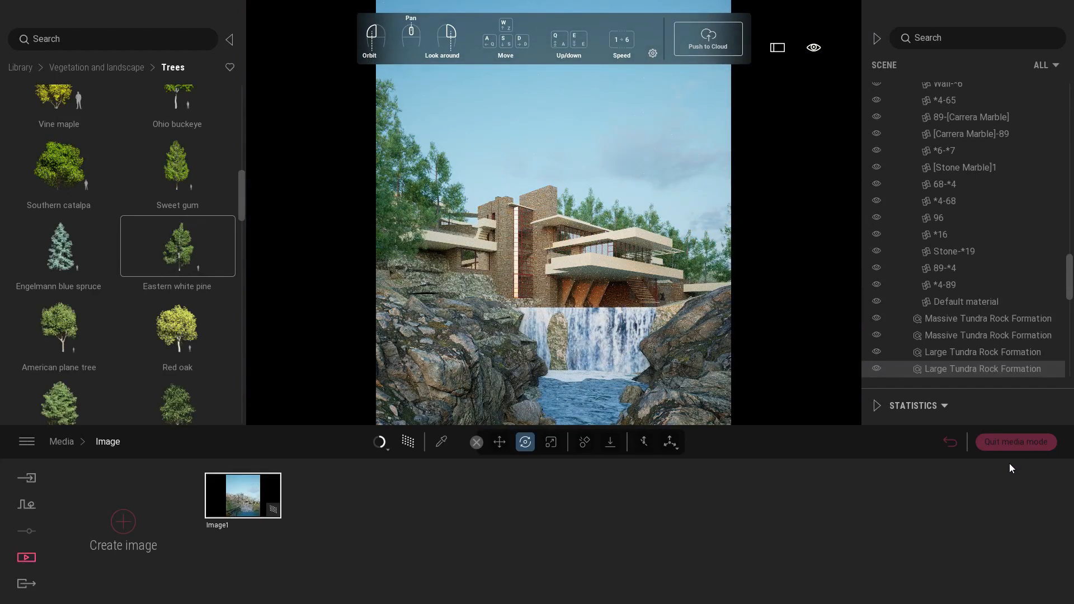
{"action": "left_click", "coordinate": [1023, 443]}
- Plant additional Eastern white pines behind the house near the curved walkway
{"action": "key", "text": "w"}
{"action": "key", "text": "e"}
{"action": "left_click", "coordinate": [513, 237]}
{"action": "left_click", "coordinate": [557, 231]}
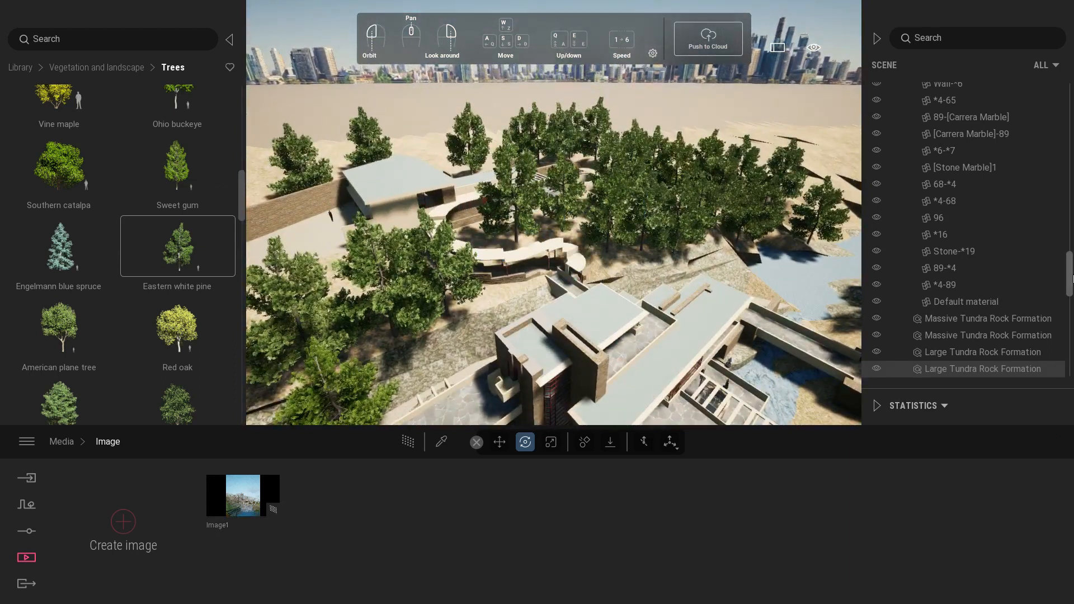
- Set the age of the last six Eastern white pines in the scene list to 80%
{"action": "scroll", "coordinate": [982, 286], "scroll_direction": "down", "scroll_amount": 5}
{"action": "left_click", "coordinate": [983, 285]}
{"action": "left_click", "coordinate": [985, 369], "text": "shift"}
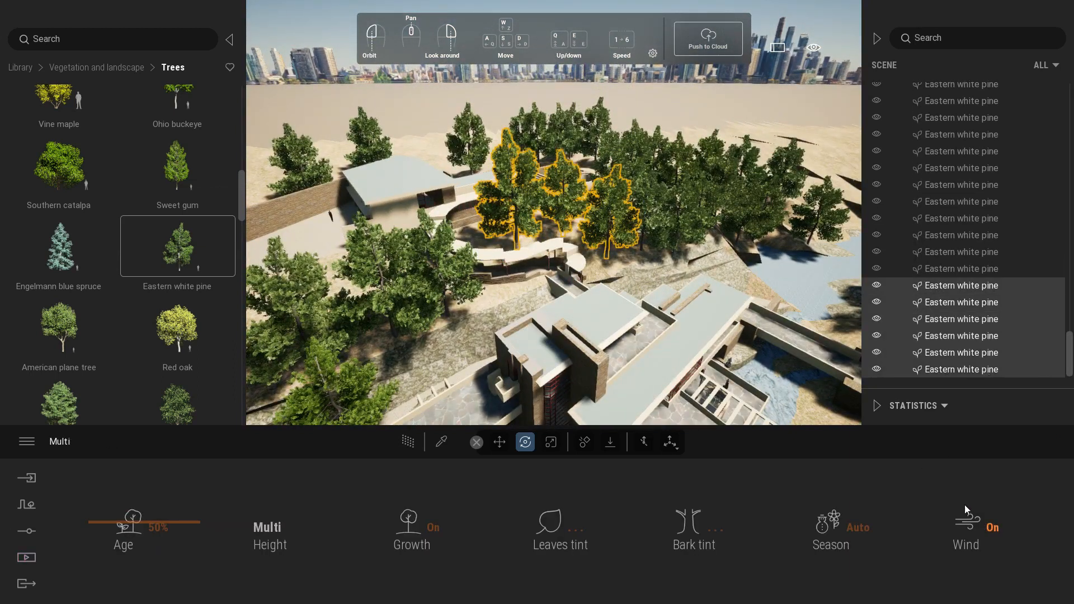
{"action": "left_click_drag", "start_coordinate": [157, 523], "coordinate": [158, 495]}
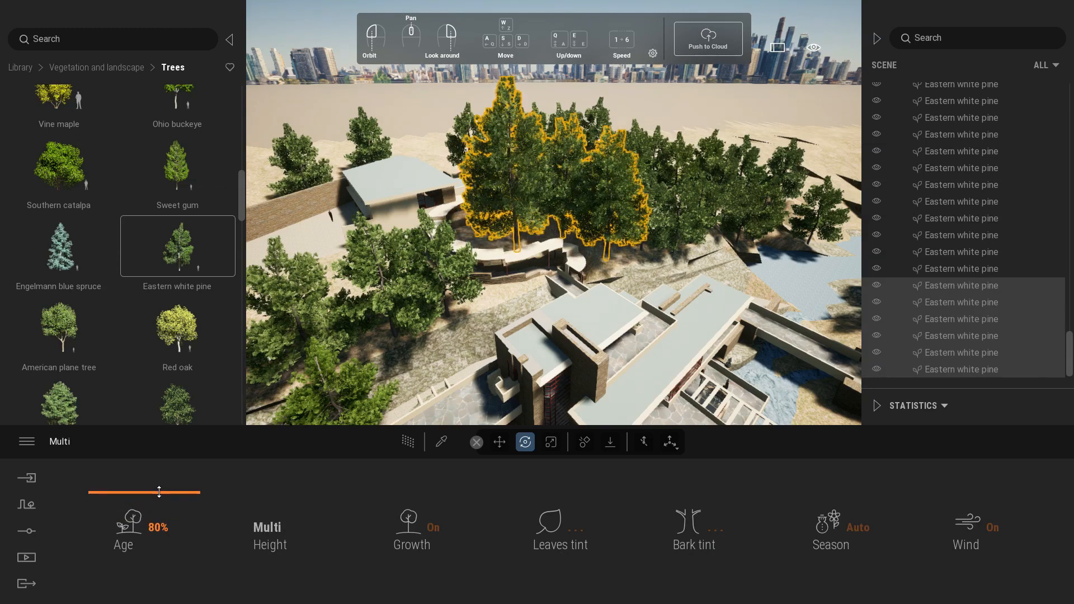
- Set the age of the nine left- and right-bank pines just above those in the scene list to about 71%
{"action": "left_click", "coordinate": [984, 117]}
{"action": "left_click", "coordinate": [974, 253], "text": "shift"}
{"action": "left_click_drag", "start_coordinate": [180, 518], "coordinate": [171, 501]}
- Increase the age of the neighbouring group of pines directly behind the house
{"action": "left_click", "coordinate": [684, 227]}
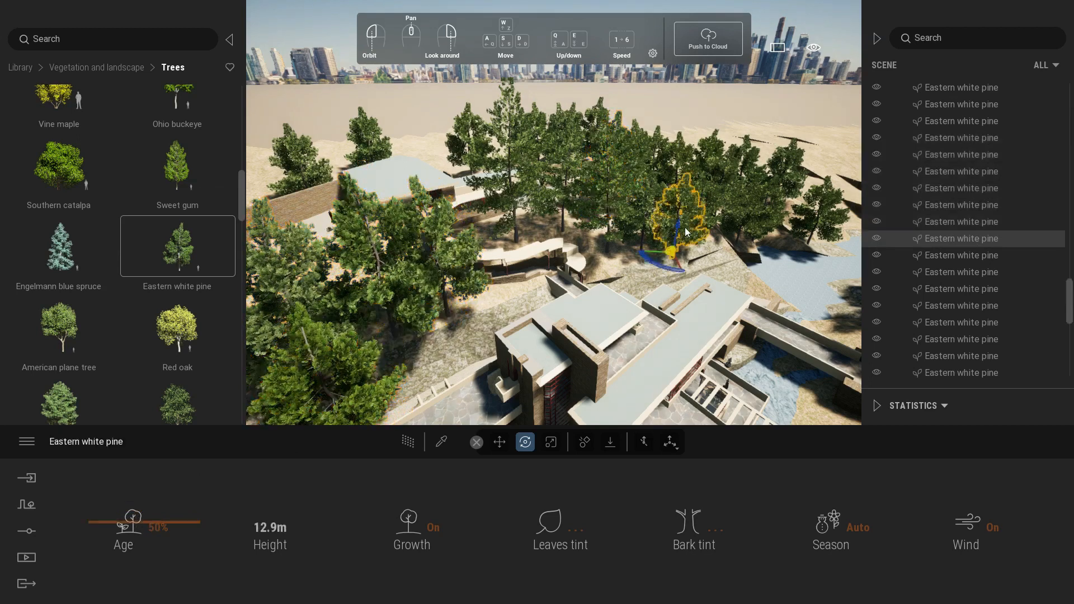
{"action": "left_click", "coordinate": [997, 189]}
{"action": "left_click", "coordinate": [991, 236], "text": "shift"}
{"action": "left_click_drag", "start_coordinate": [126, 526], "coordinate": [138, 484]}
- Increase the age of the four hillside pines between the house and the upstream water
{"action": "left_click", "coordinate": [749, 204]}
{"action": "left_click", "coordinate": [977, 210], "text": "shift"}
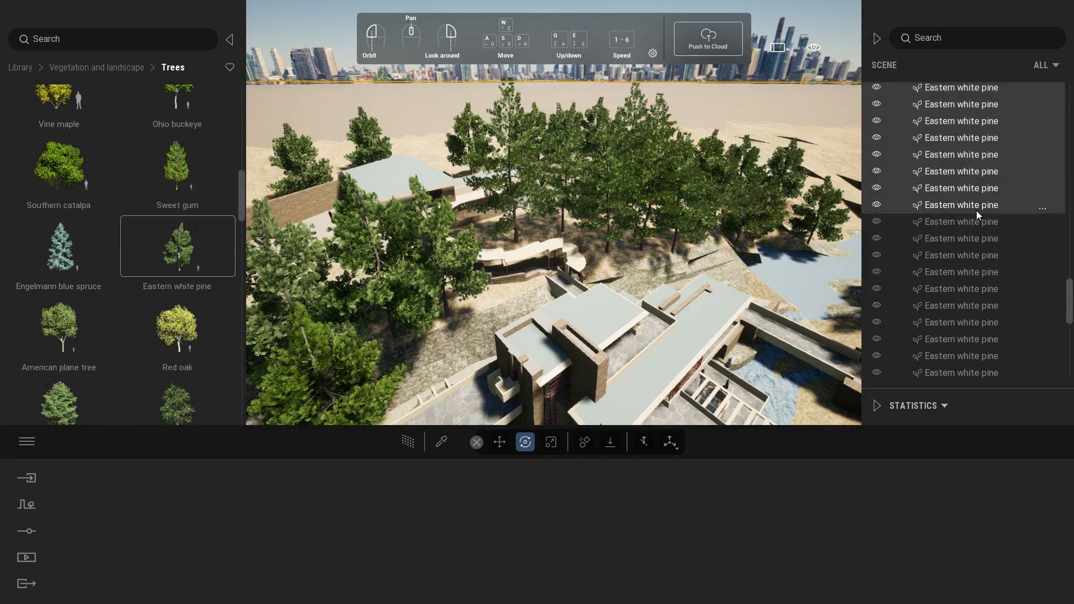
{"action": "left_click", "coordinate": [979, 238]}
{"action": "left_click", "coordinate": [980, 283], "text": "shift"}
{"action": "left_click_drag", "start_coordinate": [155, 574], "coordinate": [168, 472]}
- Check the aged pines in Image1 and quit media mode
{"action": "left_click", "coordinate": [26, 557]}
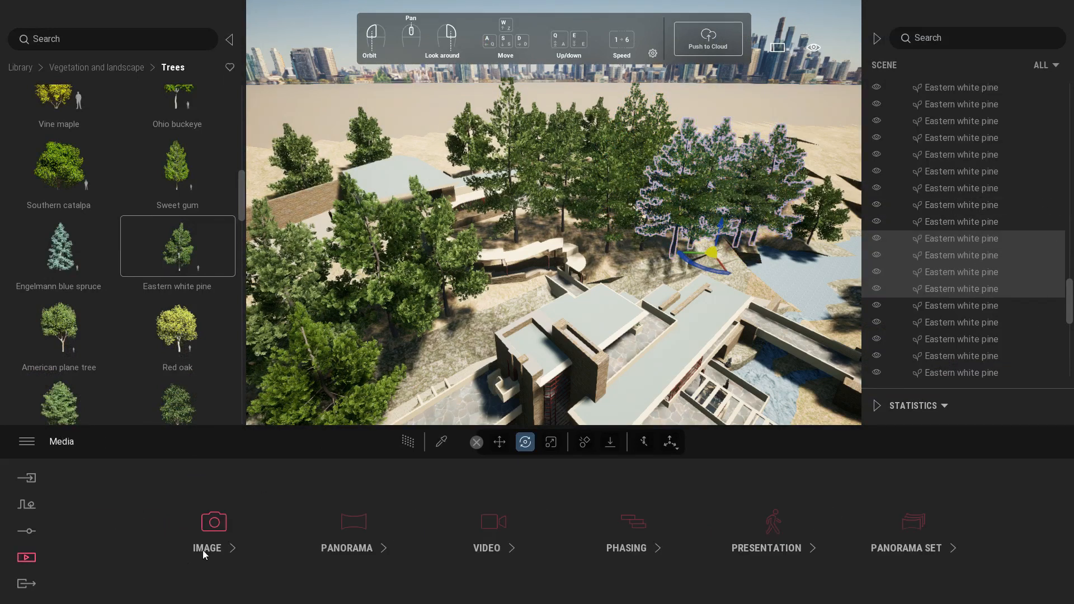
{"action": "left_click", "coordinate": [211, 531]}
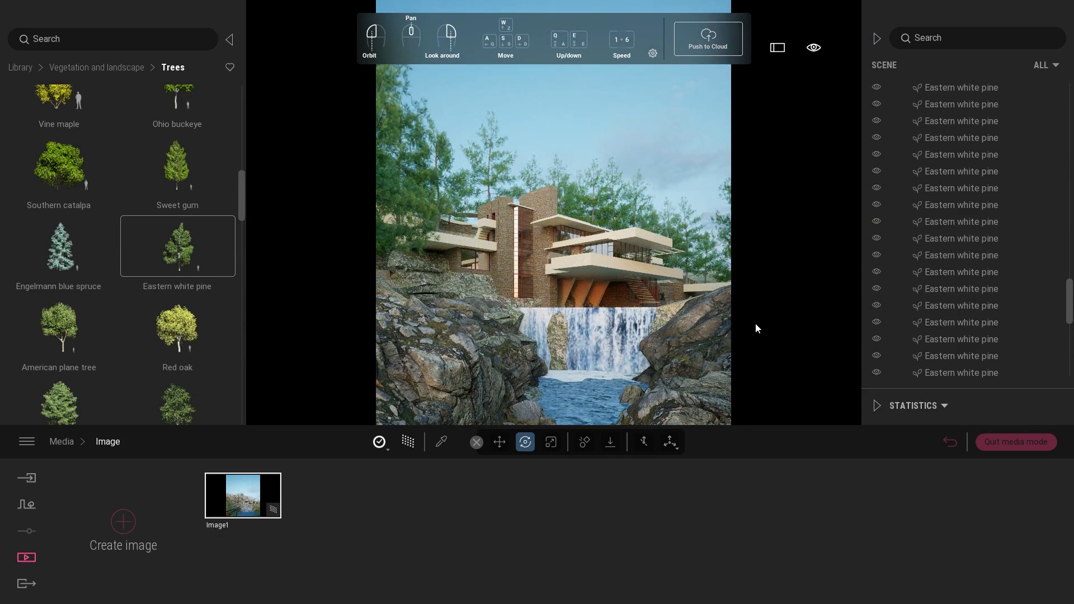
{"action": "left_click", "coordinate": [1027, 442]}
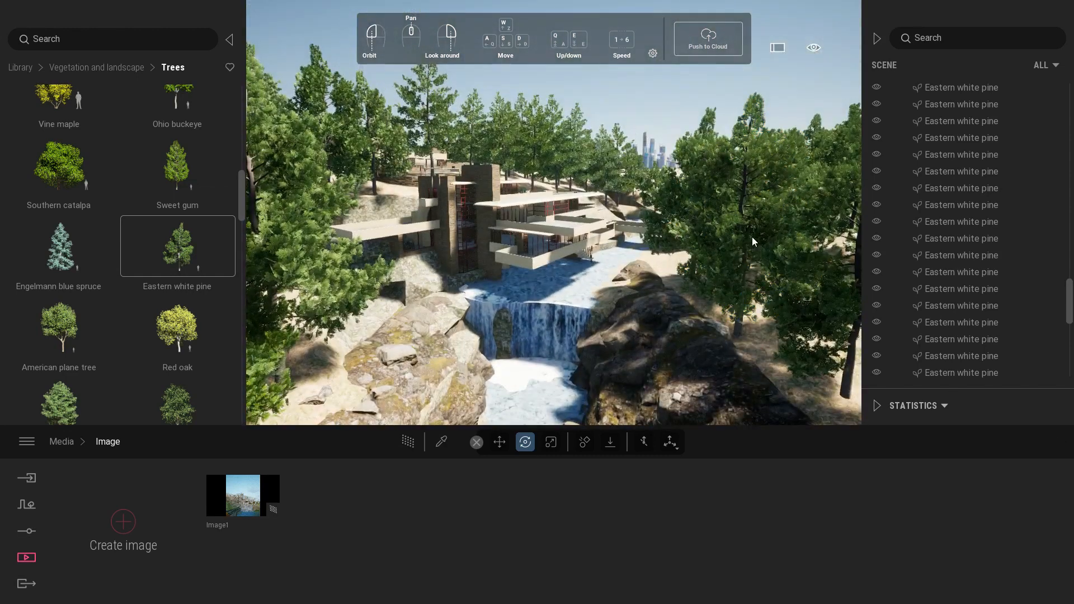
- Move a right-bank pine closer to the stream and plant another Eastern white pine beside it
{"action": "left_click", "coordinate": [752, 241]}
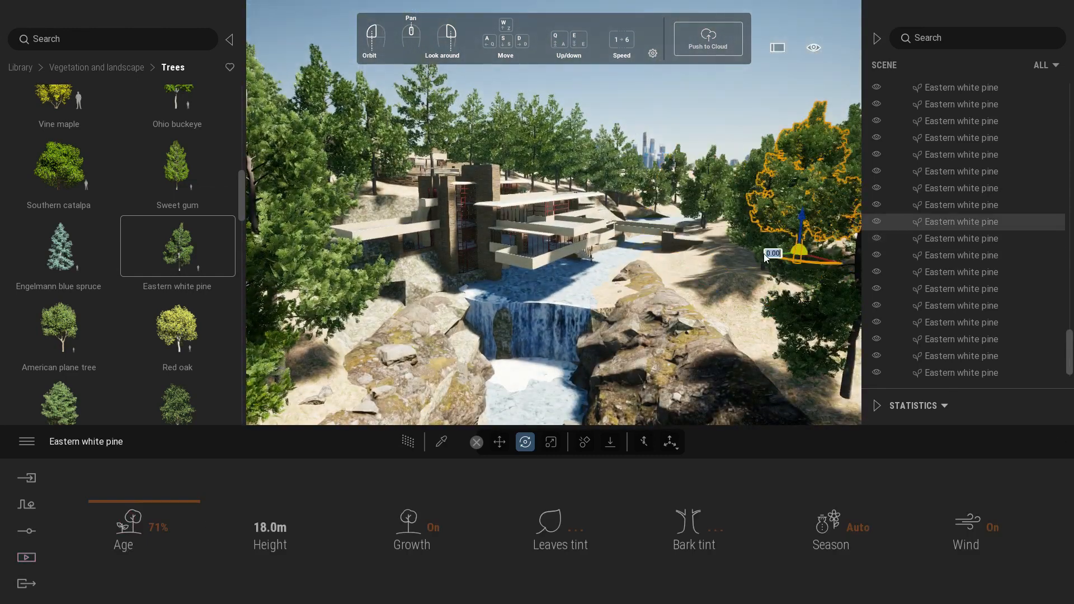
{"action": "left_click_drag", "start_coordinate": [799, 252], "coordinate": [714, 296]}
{"action": "left_click", "coordinate": [198, 260]}
{"action": "left_click", "coordinate": [750, 316]}
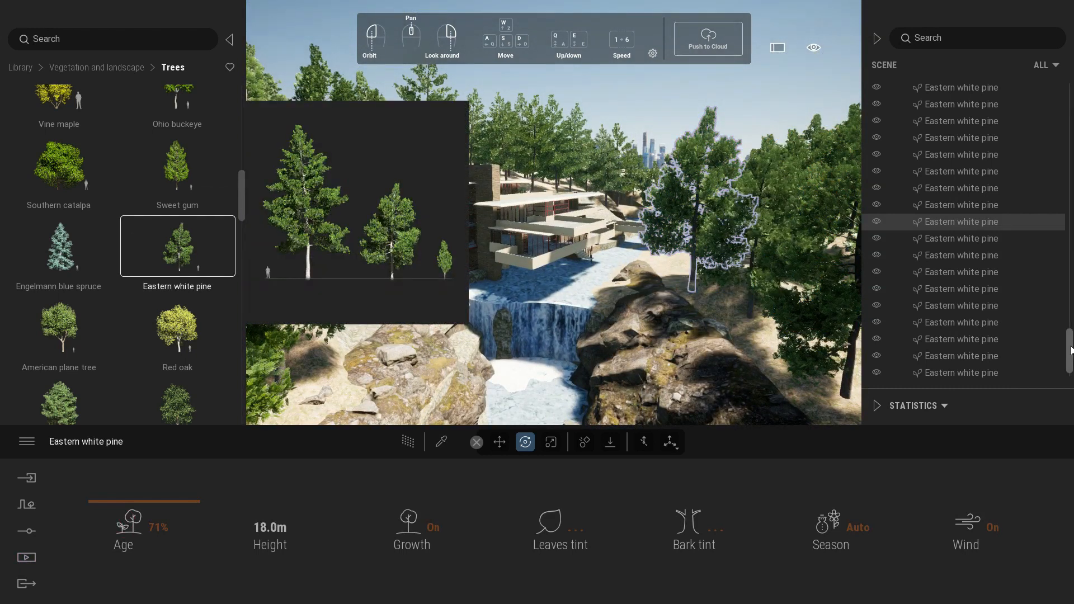
- Increase the age of the last planted pine and set the moved right-bank pine's age to 100%
{"action": "left_click_drag", "start_coordinate": [1071, 350], "coordinate": [1070, 361]}
{"action": "left_click", "coordinate": [971, 369]}
{"action": "left_click_drag", "start_coordinate": [125, 522], "coordinate": [247, 496]}
{"action": "left_click", "coordinate": [673, 238]}
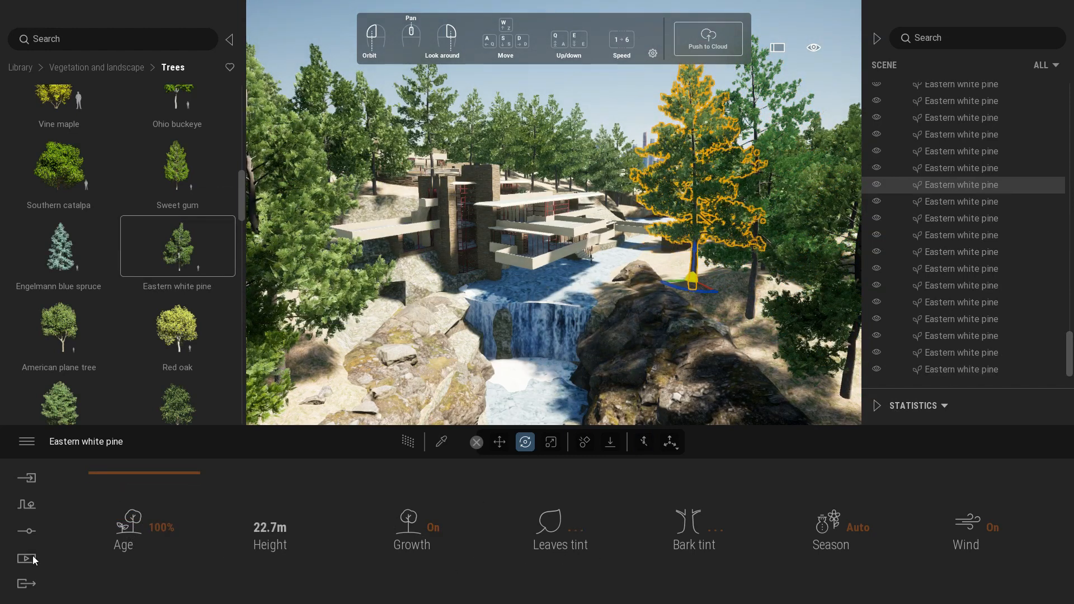
- Open Image1 to examine the enlarged right-bank pines in the composition
{"action": "left_click", "coordinate": [32, 556]}
{"action": "left_click", "coordinate": [215, 532]}
{"action": "left_click", "coordinate": [241, 503]}
- Preview the Sweet gum and Southern catalpa trees, and return to the Vegetation and landscape category
{"action": "left_click", "coordinate": [680, 136]}
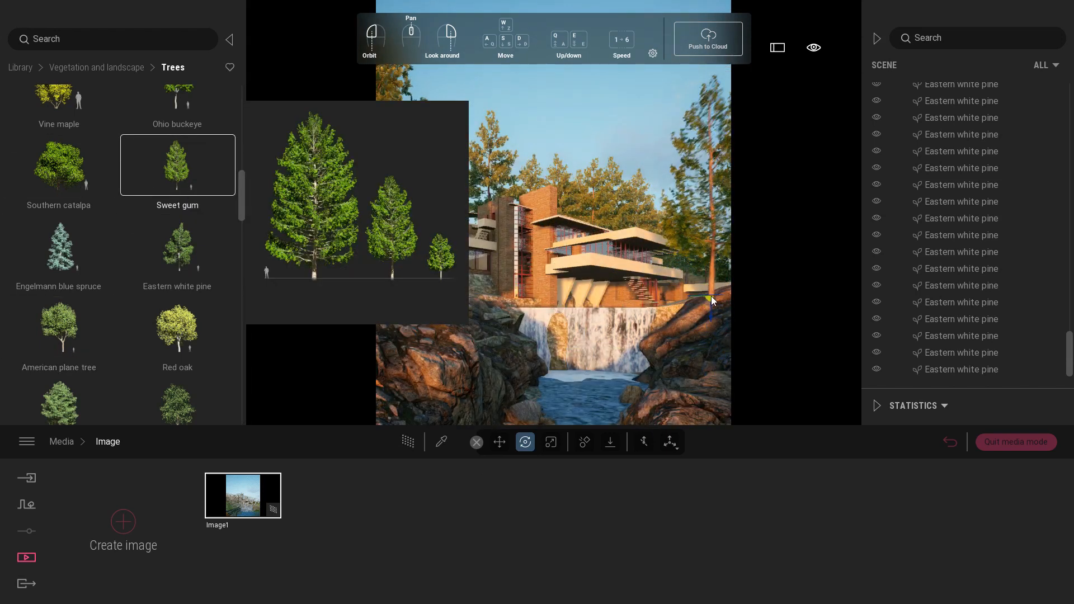
{"action": "mouse_move", "coordinate": [87, 174]}
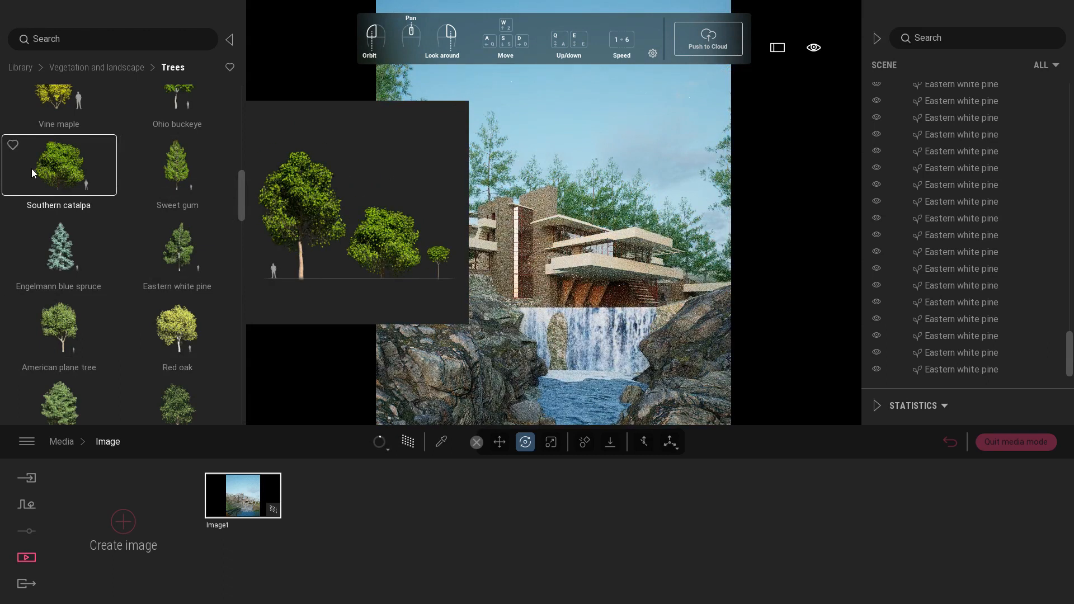
{"action": "left_click", "coordinate": [93, 68]}
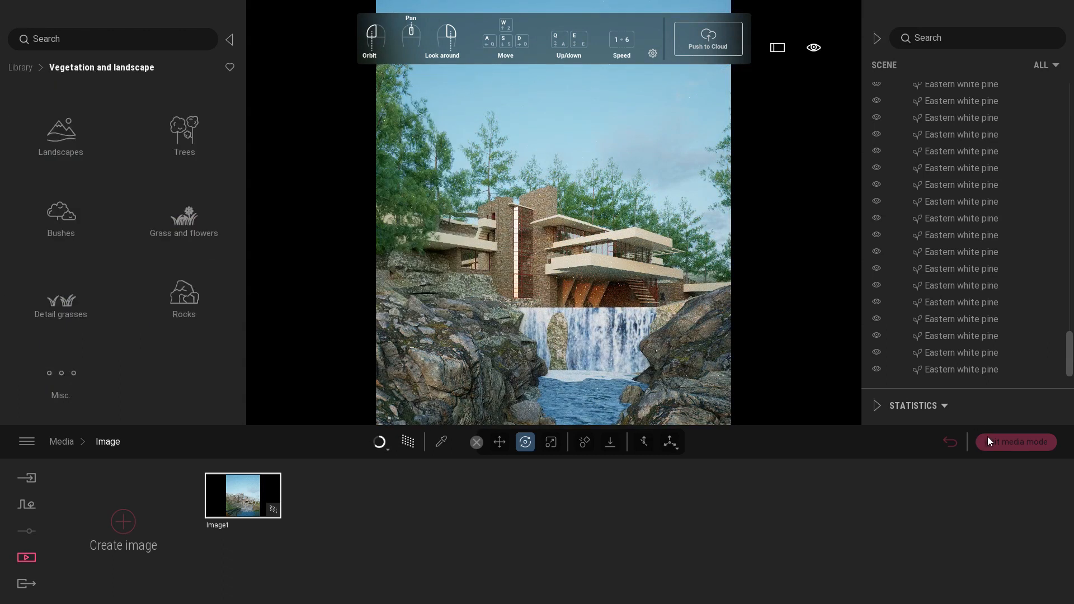
- Plant Bush base 2 shrubs on the rocky slope below the house's left wing and down toward the waterfall
{"action": "left_click", "coordinate": [1016, 442]}
{"action": "left_click", "coordinate": [61, 216]}
{"action": "left_click_drag", "start_coordinate": [161, 163], "coordinate": [476, 267]}
{"action": "scroll", "coordinate": [473, 254], "scroll_direction": "up", "scroll_amount": 5}
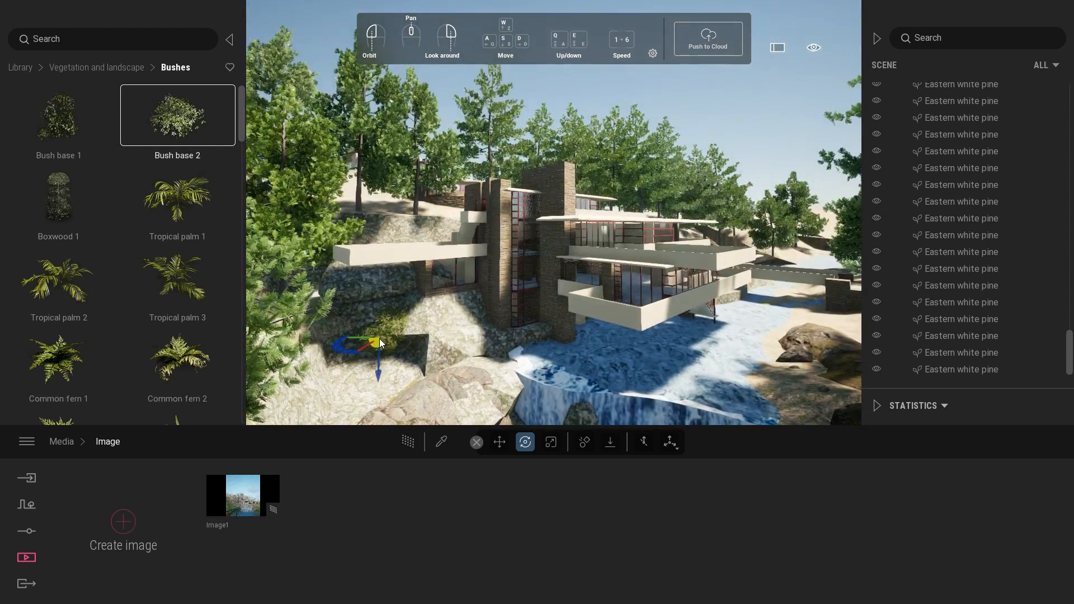
{"action": "right_click_drag", "start_coordinate": [379, 335], "coordinate": [445, 353]}
{"action": "left_click", "coordinate": [419, 363]}
{"action": "left_click", "coordinate": [462, 359]}
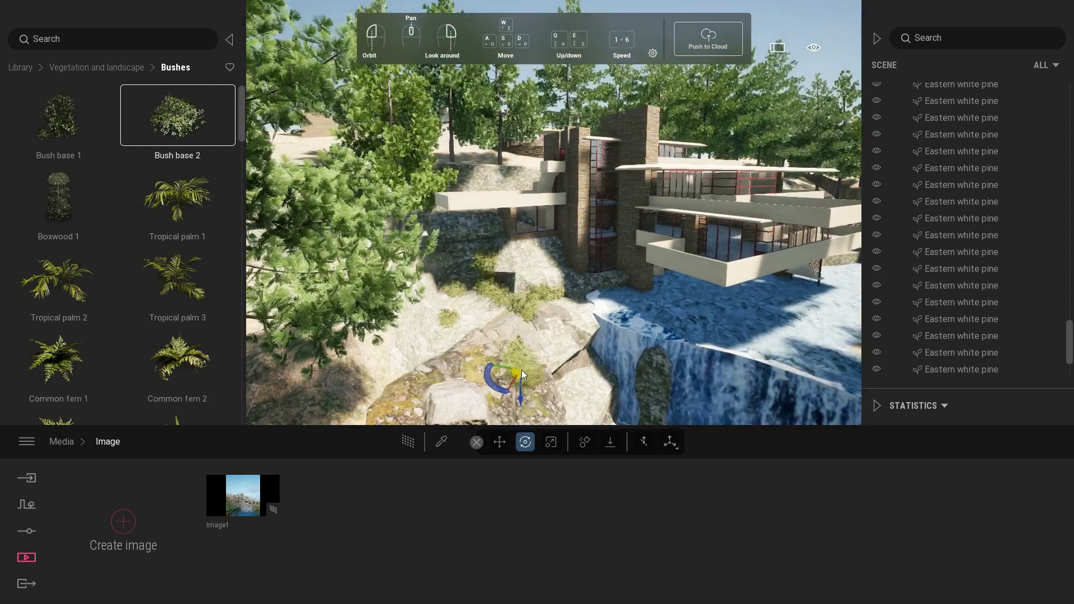
- Add Bush base 2 shrubs on the rocks on both sides of the waterfall and check them in Image1
{"action": "scroll", "coordinate": [452, 373], "scroll_direction": "up", "scroll_amount": 3}
{"action": "scroll", "coordinate": [452, 374], "scroll_direction": "up", "scroll_amount": 3}
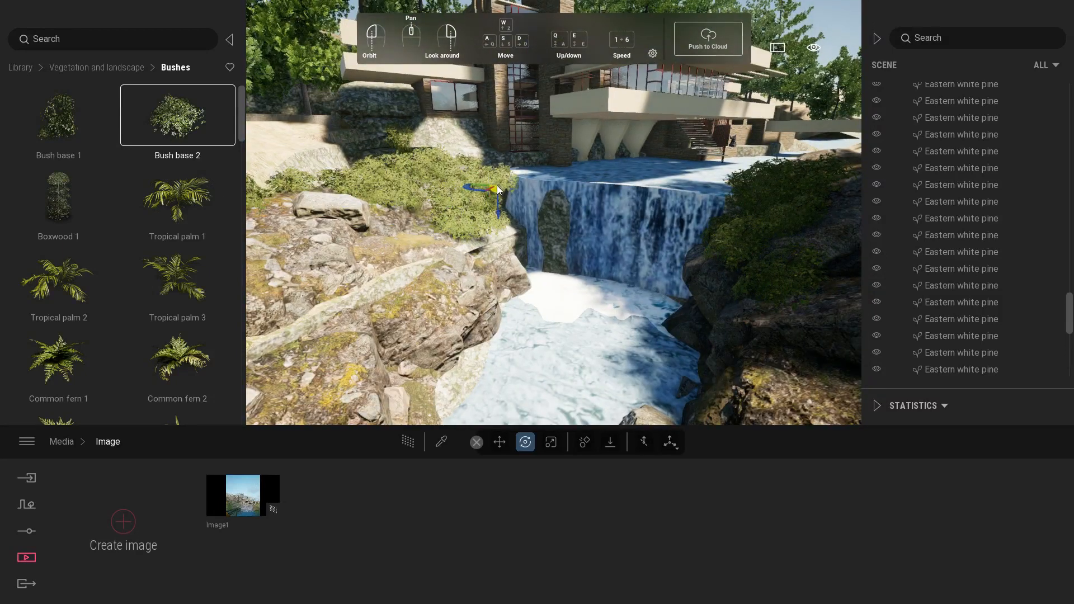
{"action": "left_click", "coordinate": [243, 496]}
{"action": "key", "text": "Escape"}
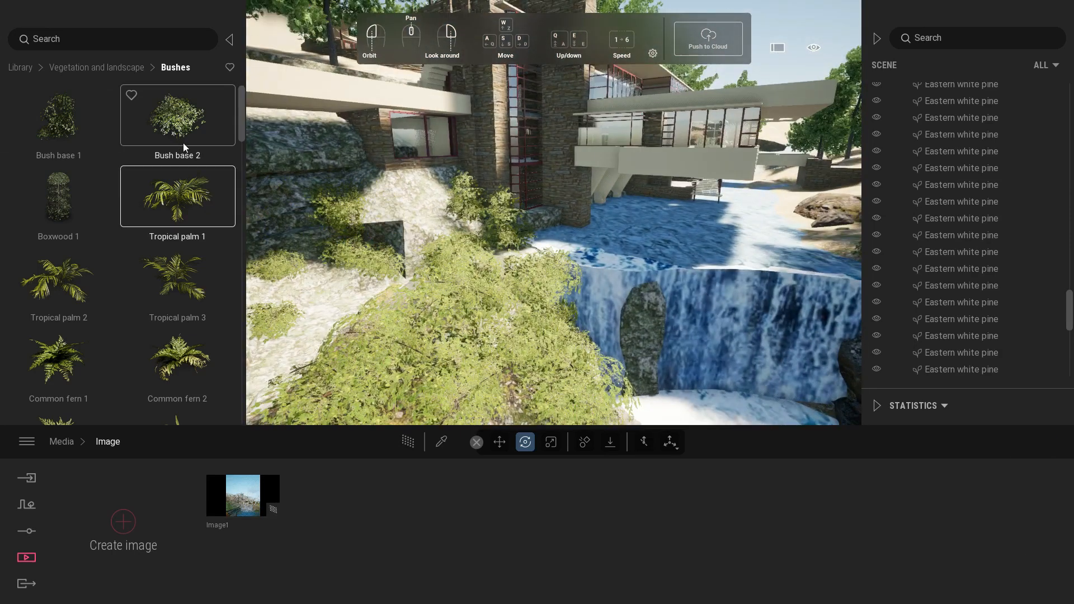
- Try Rhapis excelsa plants on the slope below the house and check the composition in Image1
{"action": "scroll", "coordinate": [58, 274], "scroll_direction": "down", "scroll_amount": 3}
{"action": "left_click_drag", "start_coordinate": [59, 354], "coordinate": [468, 272]}
{"action": "left_click", "coordinate": [243, 496]}
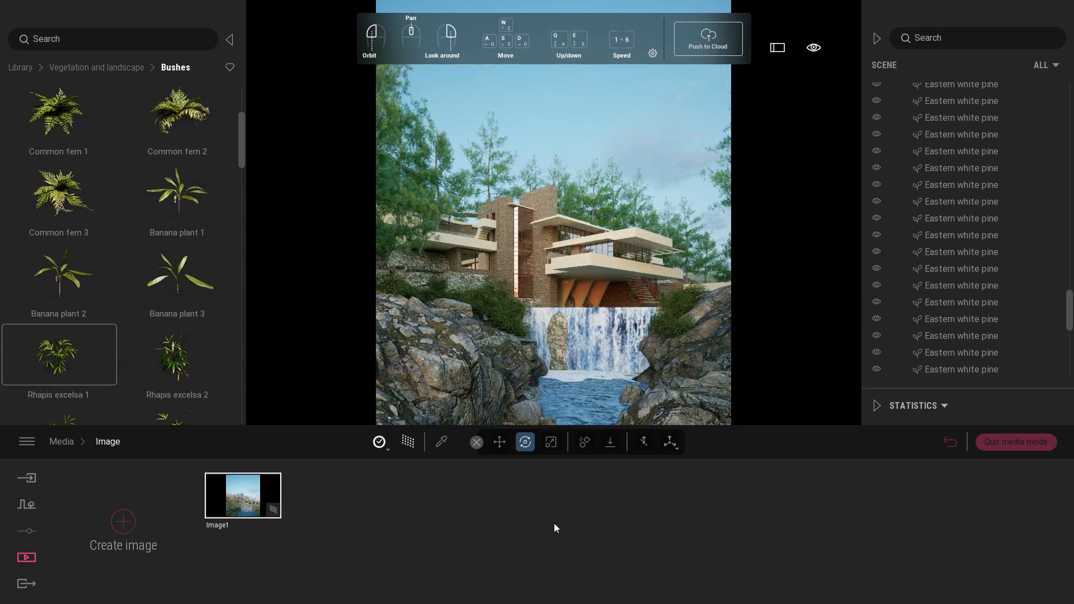
{"action": "left_click", "coordinate": [1016, 442]}
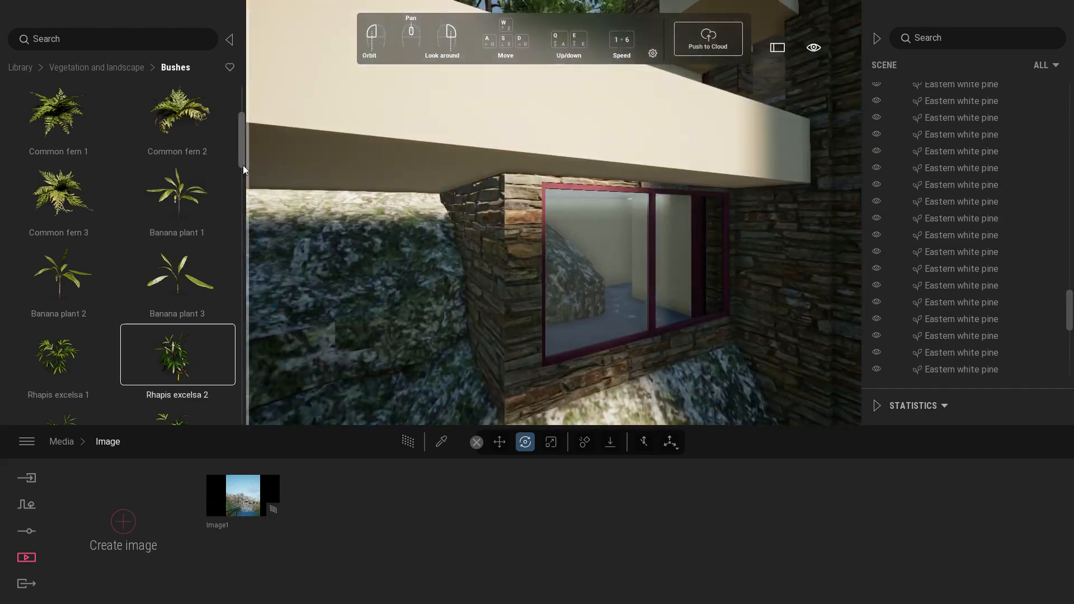
- Plant RosaCanina 1 on the rocks below the left wing's window and surround it with more Bush base 2 shrubs
{"action": "left_click_drag", "start_coordinate": [243, 166], "coordinate": [243, 283]}
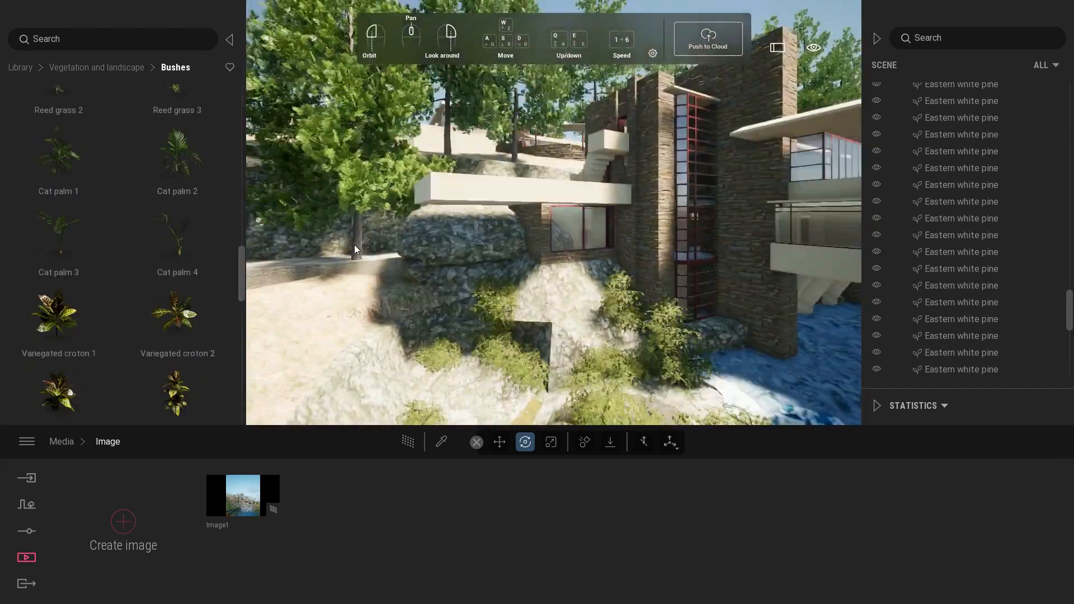
{"action": "scroll", "coordinate": [218, 311], "scroll_direction": "down", "scroll_amount": 3}
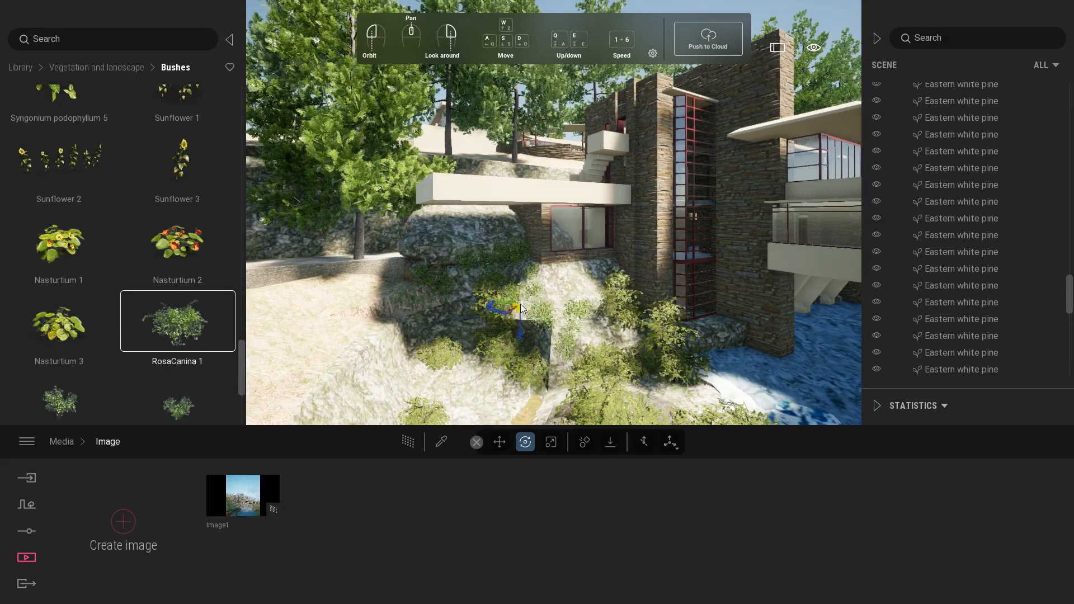
{"action": "scroll", "coordinate": [229, 182], "scroll_direction": "up", "scroll_amount": 5}
{"action": "scroll", "coordinate": [229, 183], "scroll_direction": "up", "scroll_amount": 2}
{"action": "left_click", "coordinate": [178, 115]}
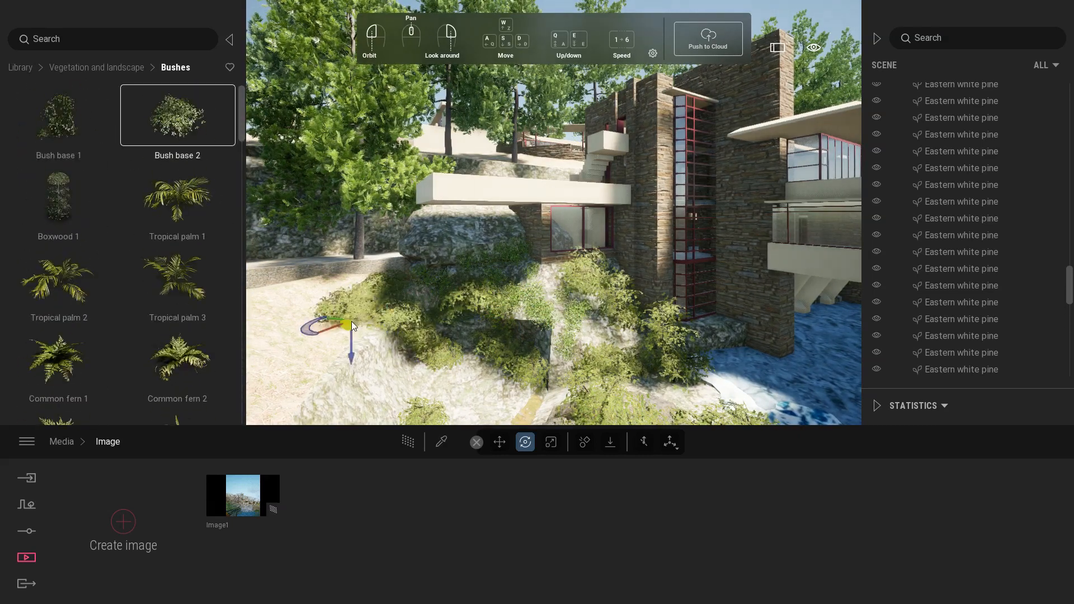
{"action": "left_click", "coordinate": [588, 374]}
- Plant further Bush base 2 shrubs on the foreground rocks of both banks and check their coverage in Image1
{"action": "scroll", "coordinate": [588, 374], "scroll_direction": "down", "scroll_amount": 5}
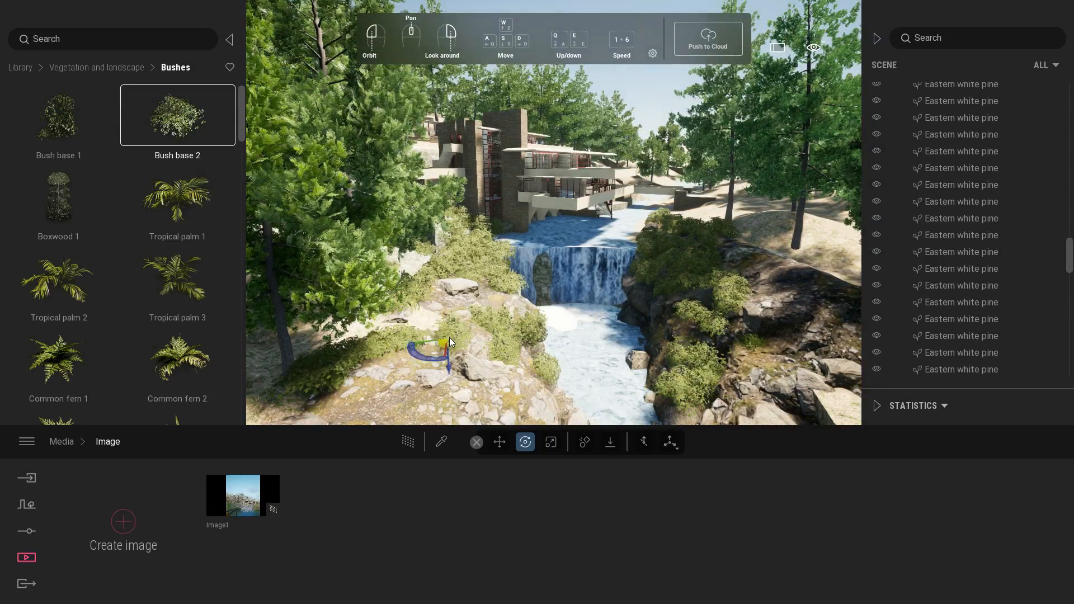
{"action": "left_click", "coordinate": [242, 500]}
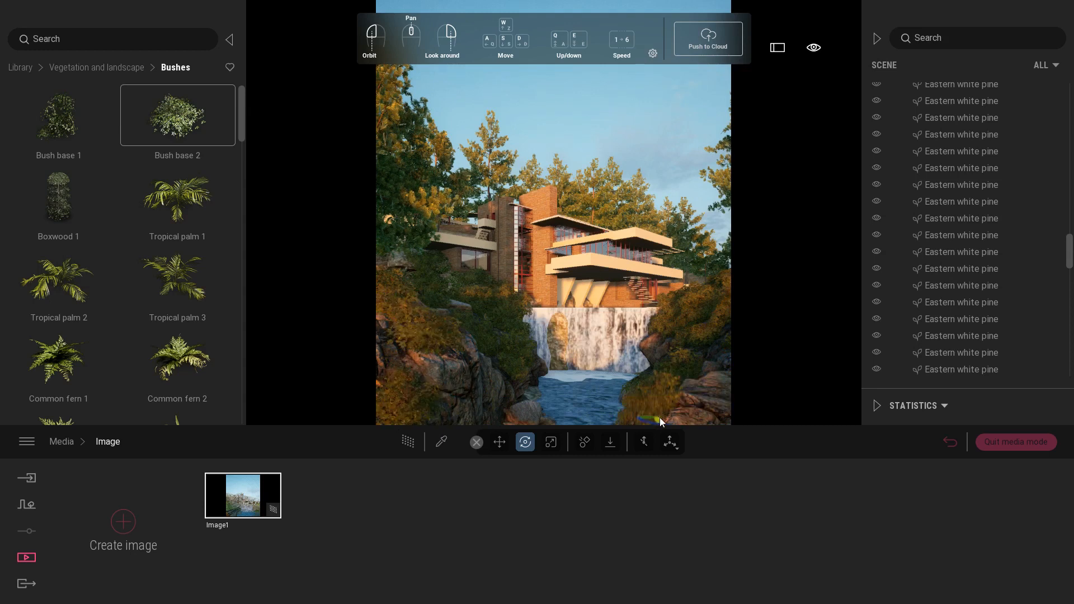
{"action": "left_click", "coordinate": [508, 363]}
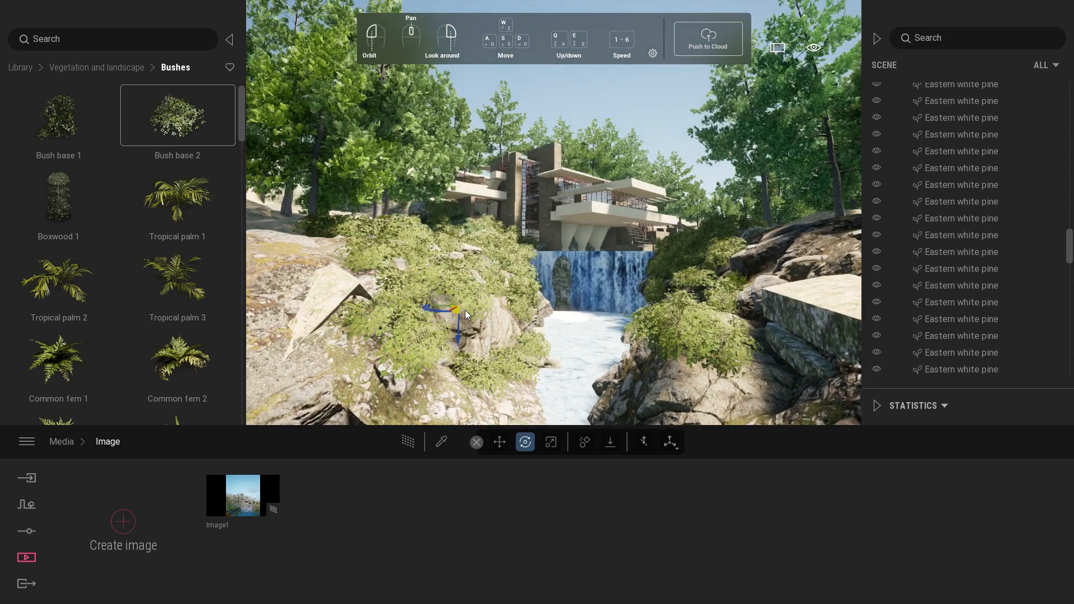
{"action": "left_click", "coordinate": [739, 335]}
{"action": "left_click", "coordinate": [245, 499]}
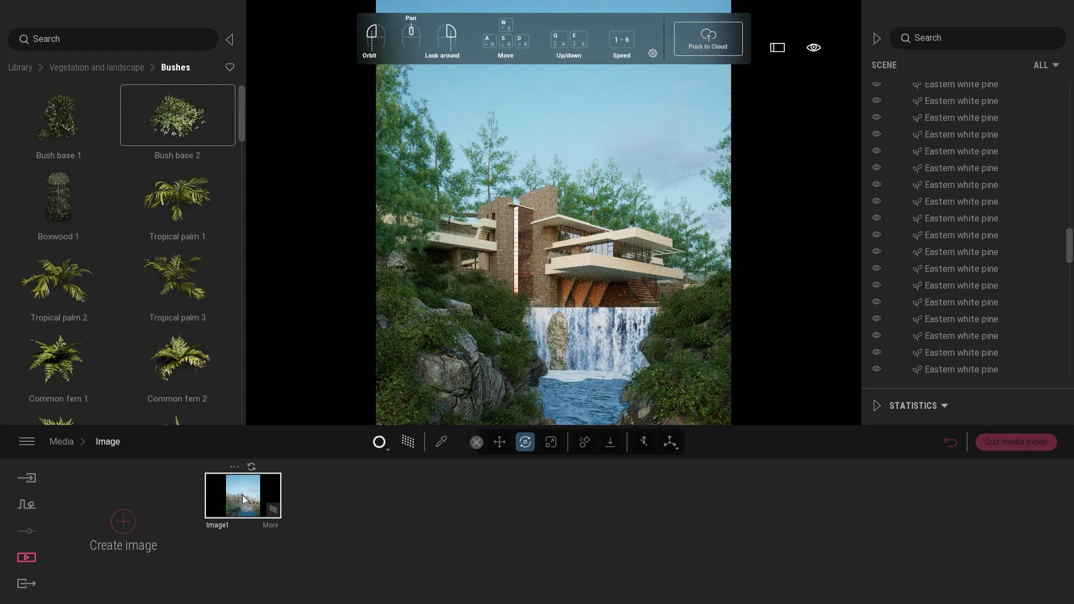
- Set a left-bank Bush base 2 shrub's size to 96% and its tint to the grey C0C0C0
{"action": "left_click", "coordinate": [1015, 443]}
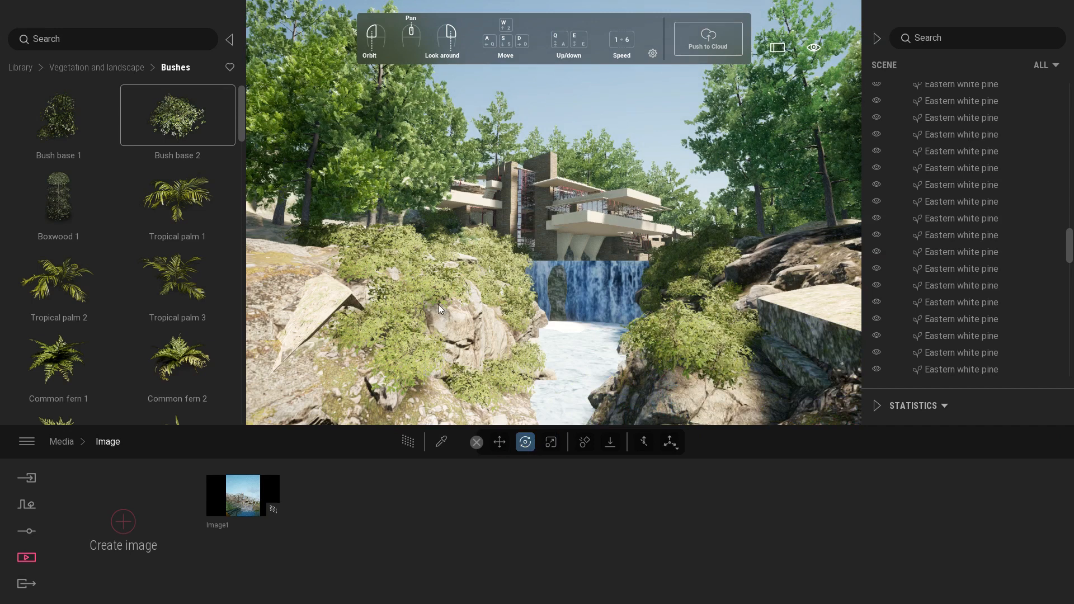
{"action": "left_click", "coordinate": [431, 281]}
{"action": "left_click_drag", "start_coordinate": [444, 501], "coordinate": [444, 477]}
{"action": "left_click", "coordinate": [562, 526]}
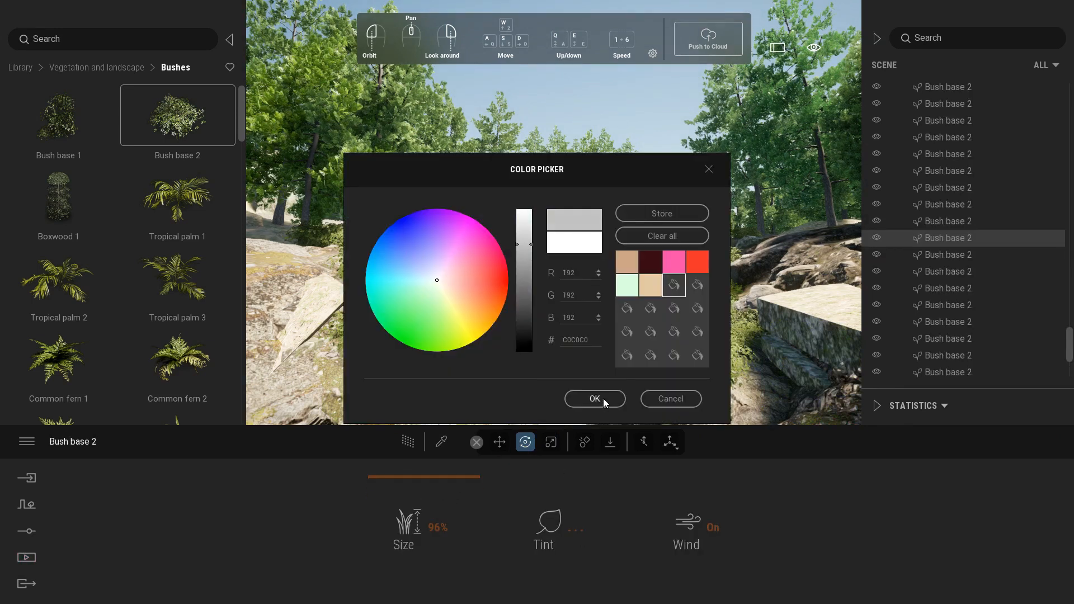
{"action": "left_click", "coordinate": [594, 398]}
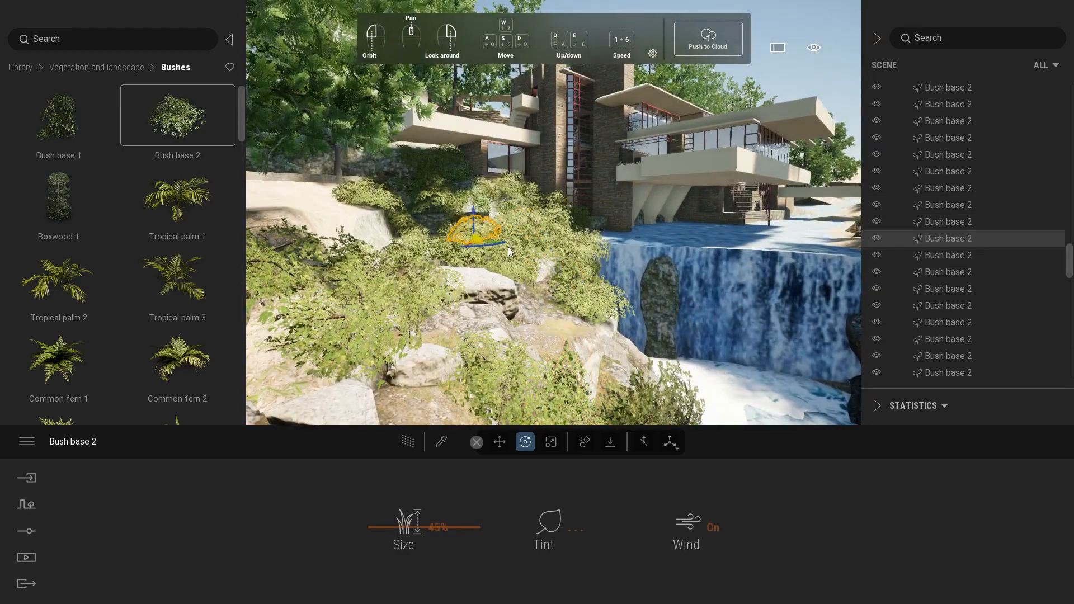
- Select several Bush base 2 shrubs on the left bank together and darken their tint to the grey B3B3B3
{"action": "left_click", "coordinate": [528, 245], "text": "ctrl"}
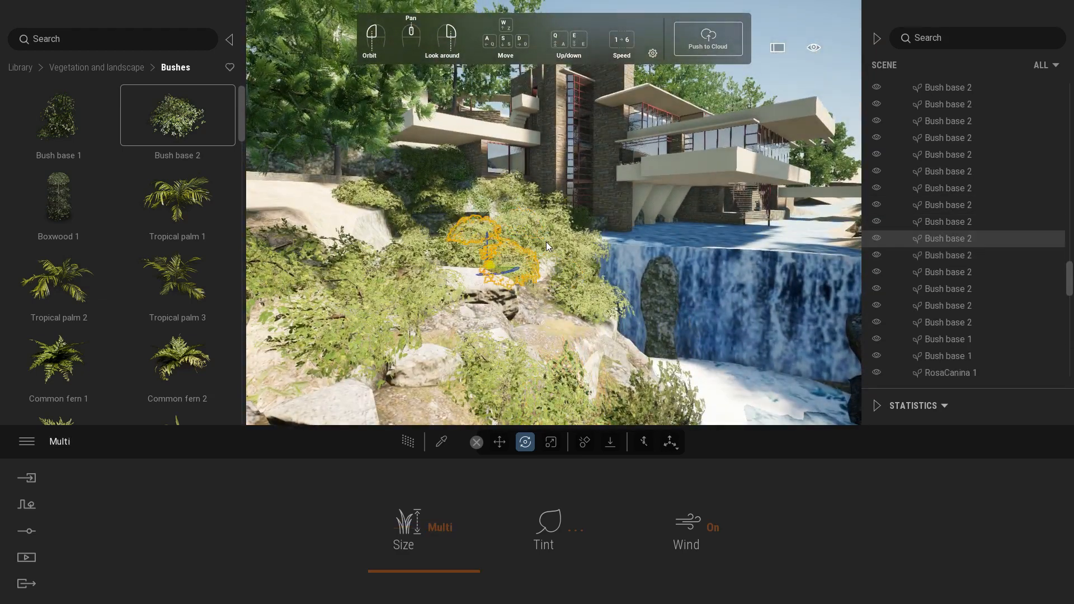
{"action": "left_click", "coordinate": [579, 274], "text": "ctrl"}
{"action": "left_click", "coordinate": [422, 268], "text": "ctrl"}
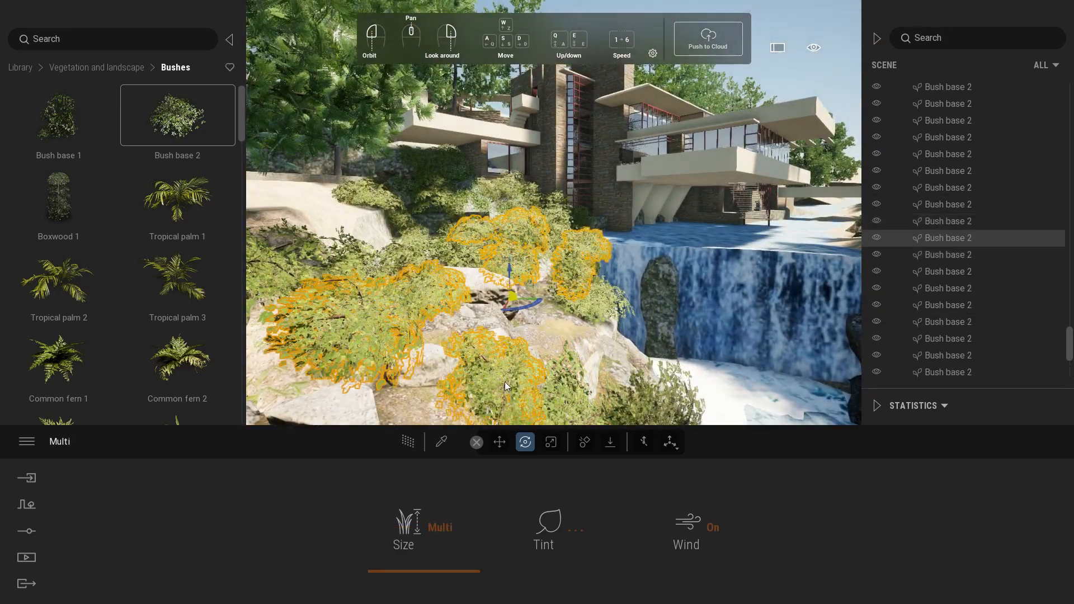
{"action": "left_click", "coordinate": [547, 522]}
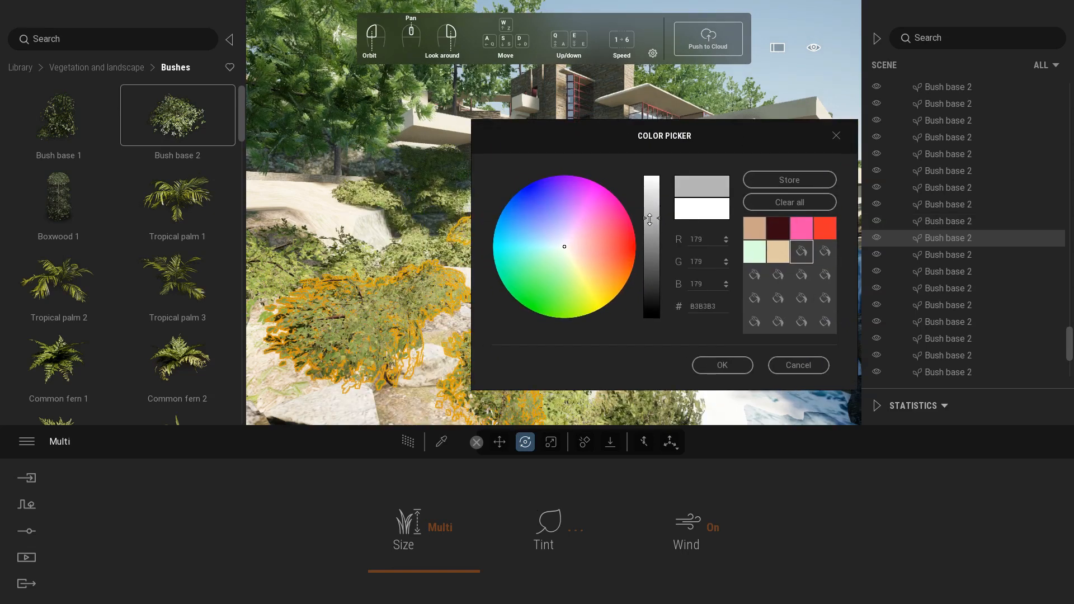
{"action": "left_click", "coordinate": [698, 363]}
- Select six Bush base 2 shrubs on the right bank together and set their tint to the grey C5C5C5
{"action": "left_click", "coordinate": [765, 274]}
{"action": "left_click", "coordinate": [822, 271], "text": "ctrl"}
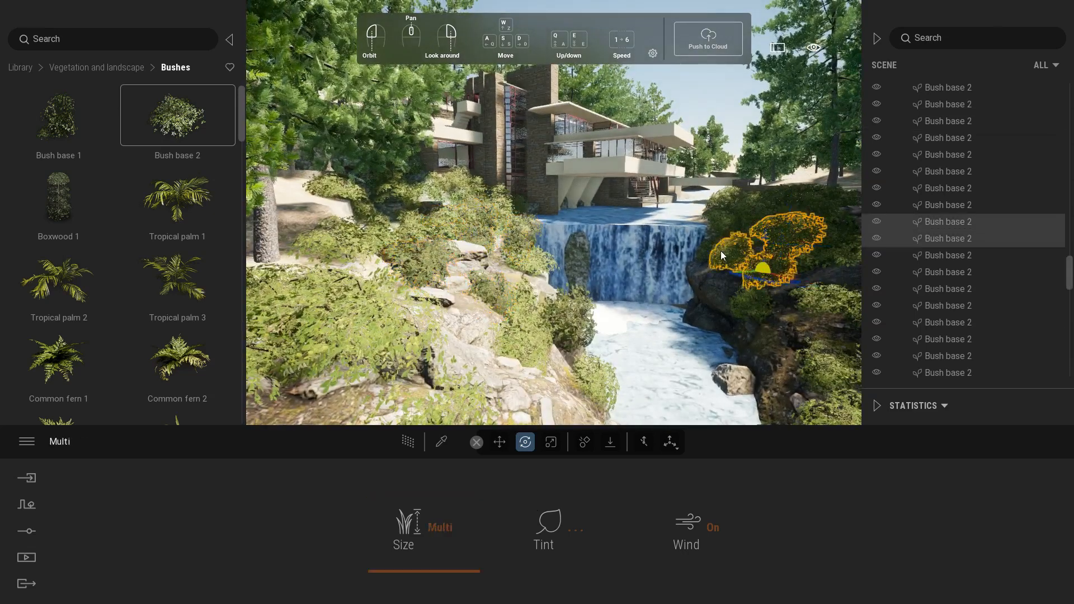
{"action": "left_click", "coordinate": [761, 276], "text": "ctrl"}
{"action": "left_click", "coordinate": [794, 291], "text": "ctrl"}
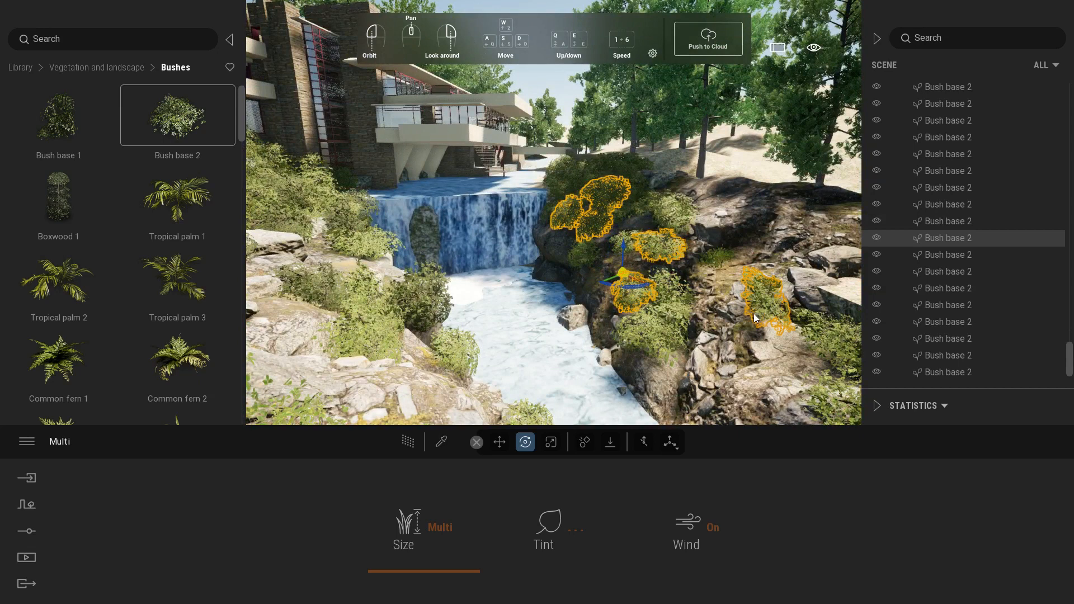
{"action": "left_click", "coordinate": [642, 341], "text": "ctrl"}
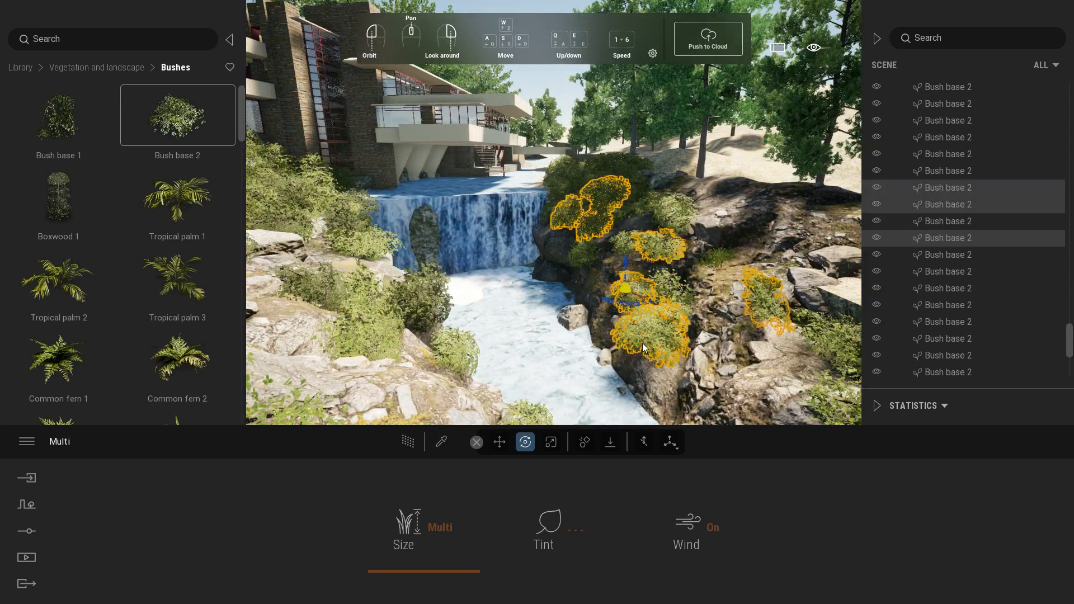
{"action": "left_click", "coordinate": [547, 523]}
{"action": "left_click_drag", "start_coordinate": [524, 221], "coordinate": [530, 242]}
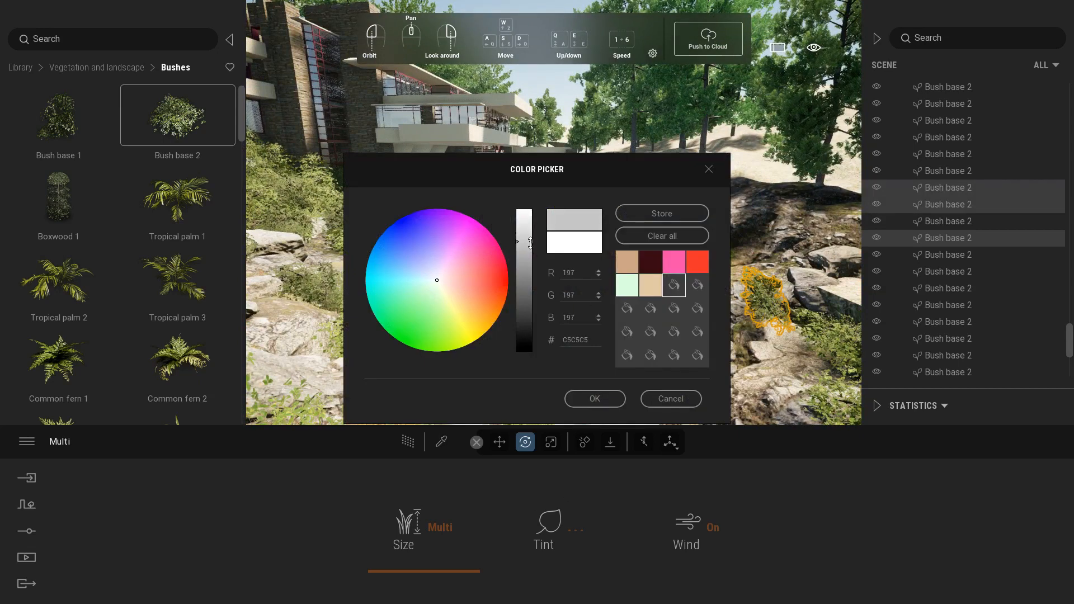
{"action": "left_click", "coordinate": [594, 399]}
- Open Image1 to examine the retinted bushes on both banks
{"action": "left_click", "coordinate": [26, 557]}
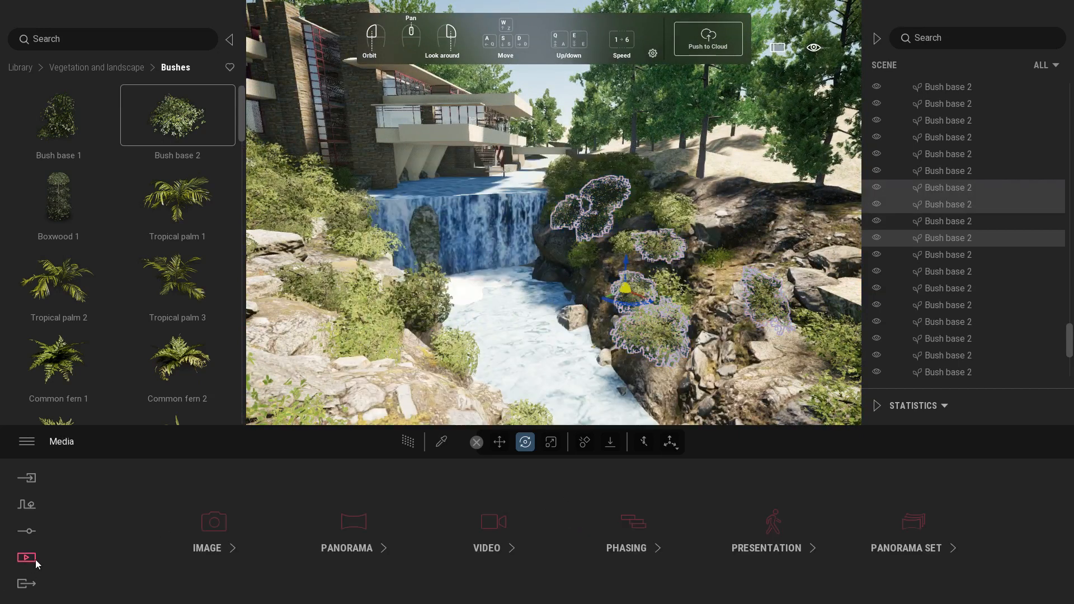
{"action": "left_click", "coordinate": [208, 531]}
{"action": "left_click", "coordinate": [238, 513]}
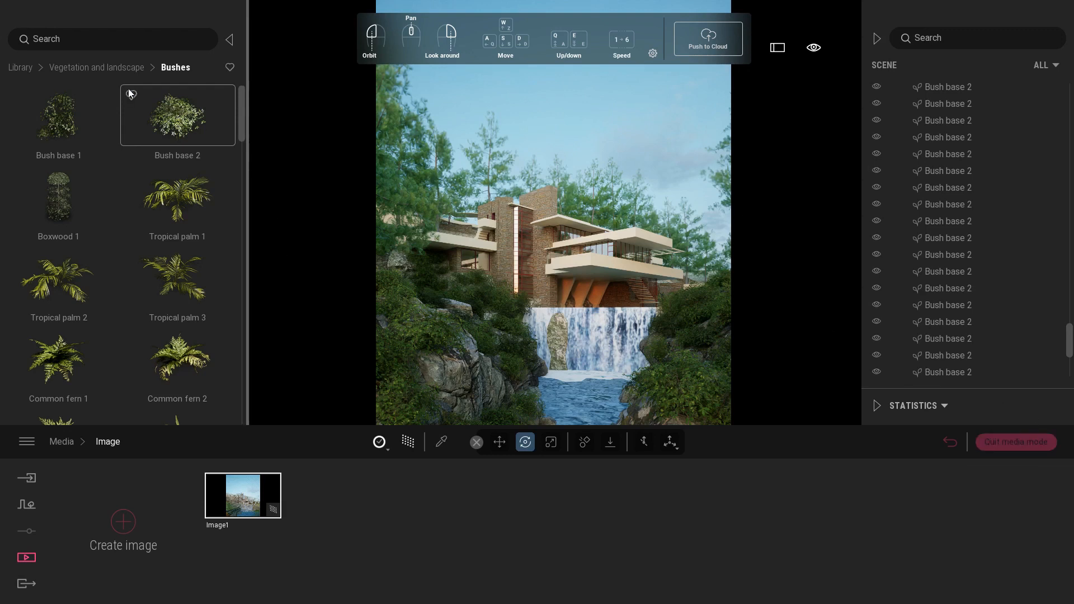
- Open the Rose Hip set in the Flowerhead category of the Quixel Megascans flowering 3D plants
{"action": "left_click", "coordinate": [20, 67]}
{"action": "left_click", "coordinate": [183, 303]}
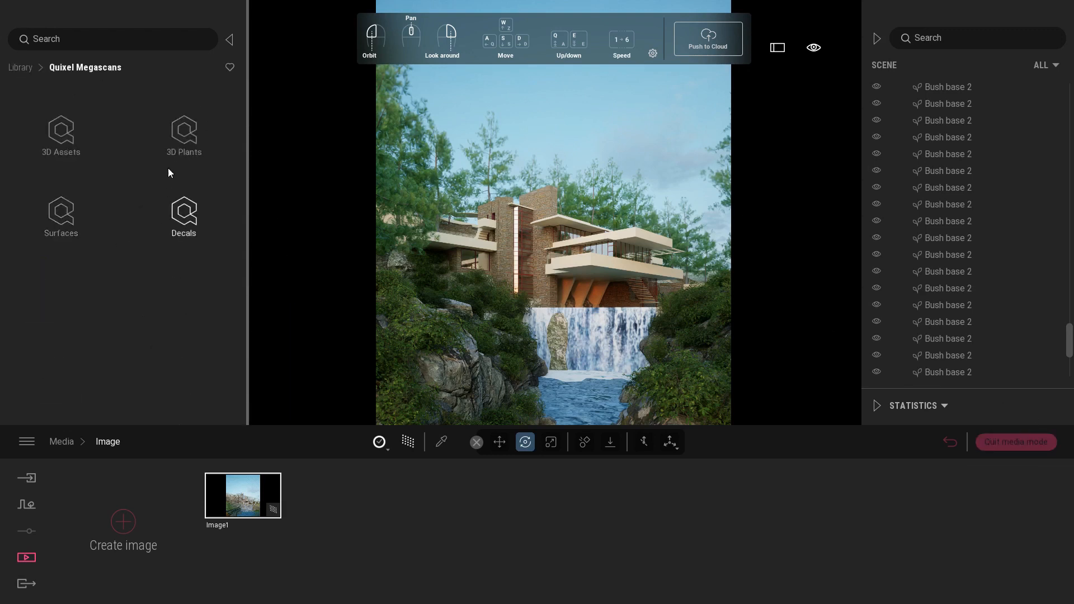
{"action": "left_click", "coordinate": [188, 134]}
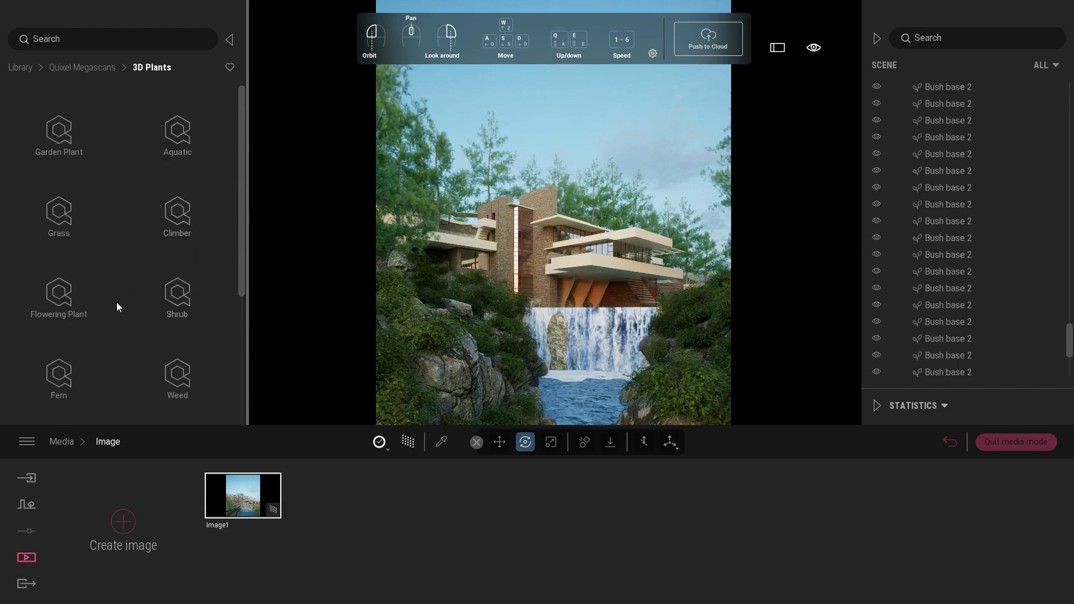
{"action": "left_click", "coordinate": [58, 293]}
{"action": "left_click", "coordinate": [66, 127]}
{"action": "left_click", "coordinate": [66, 127]}
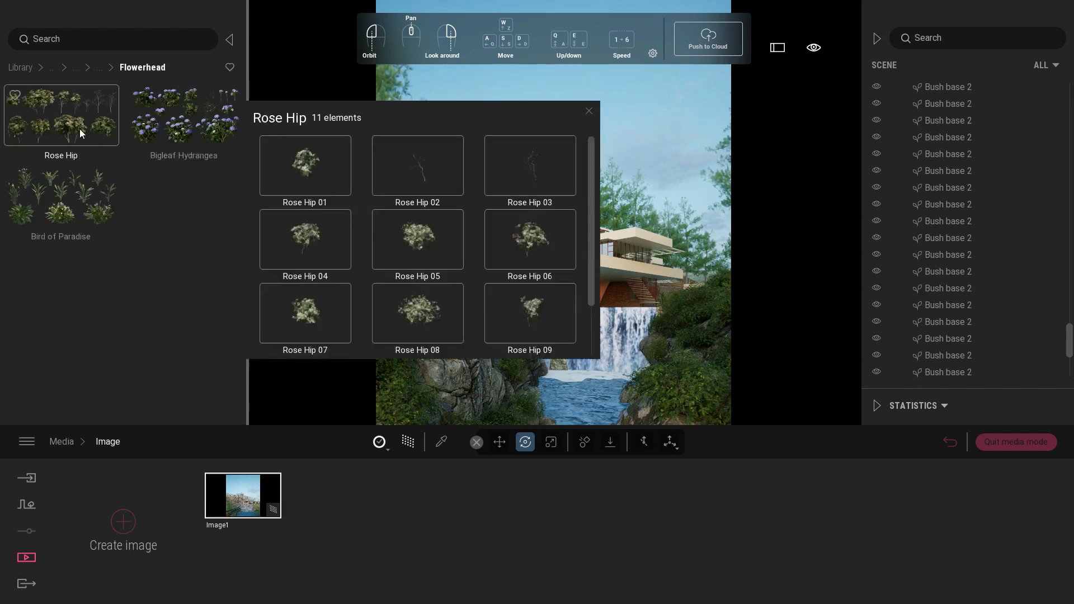
{"action": "mouse_move", "coordinate": [75, 203]}
{"action": "mouse_move", "coordinate": [75, 140]}
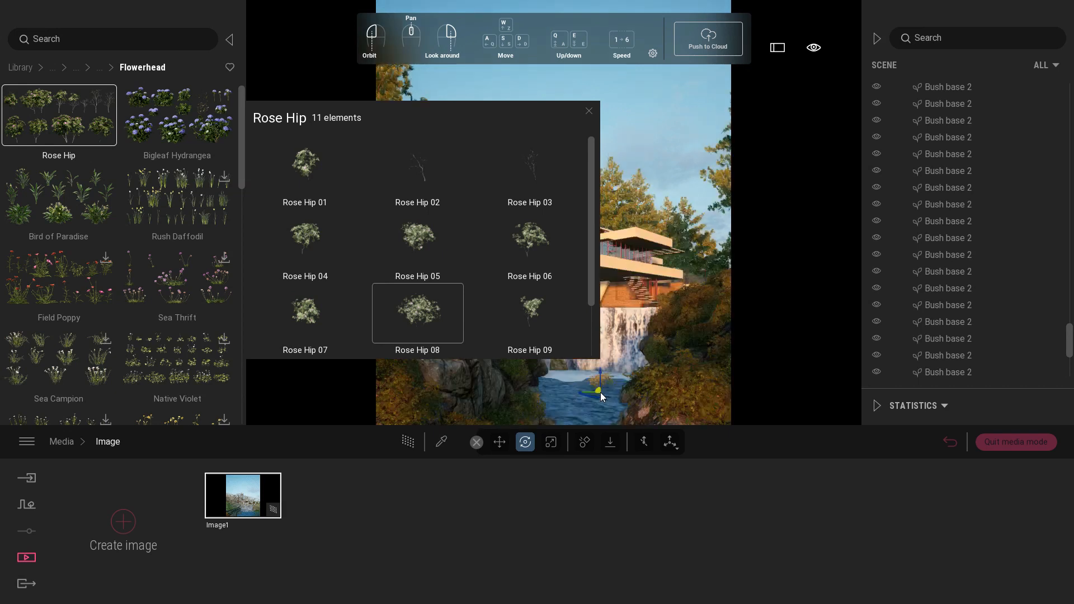
- Plant three Rose Hip 08 shrubs: one on the right bank, one on the upper left bank and one in the left foreground
{"action": "left_click", "coordinate": [1035, 443]}
{"action": "left_click_drag", "start_coordinate": [614, 129], "coordinate": [635, 343]}
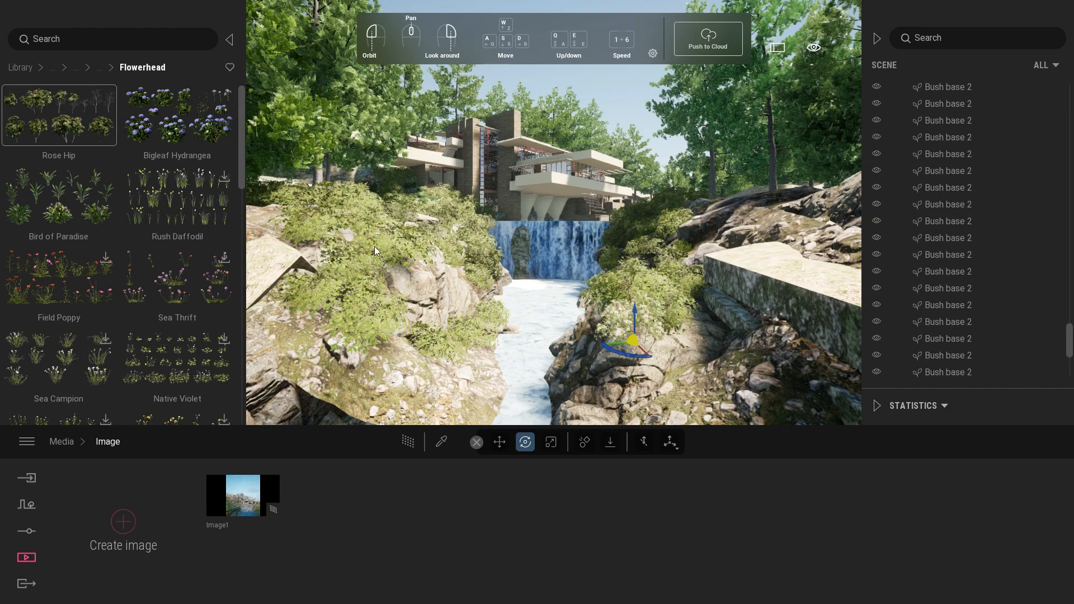
{"action": "left_click_drag", "start_coordinate": [366, 242], "coordinate": [340, 245]}
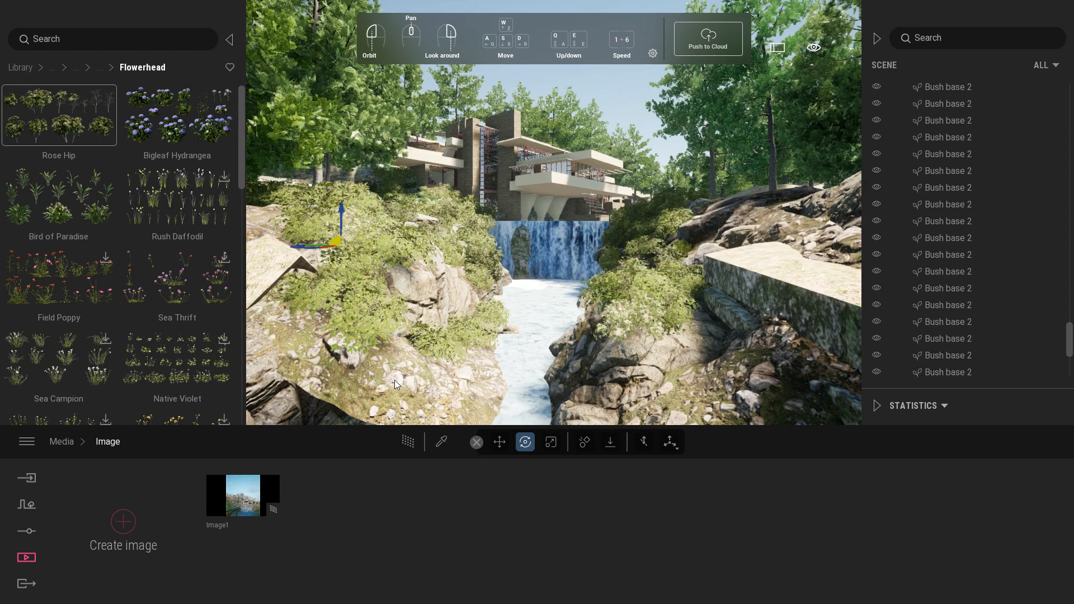
{"action": "left_click_drag", "start_coordinate": [401, 402], "coordinate": [385, 381]}
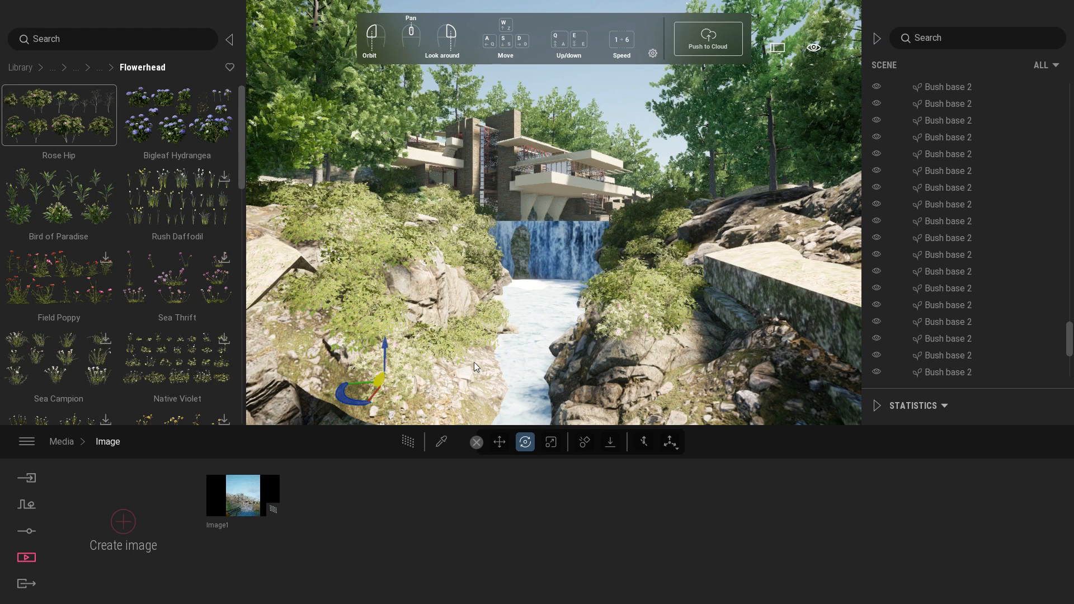
- Select the Rose Hip 08 in the left foreground and open Image1 to examine the flowering shrubs in the composition
{"action": "left_click", "coordinate": [425, 221]}
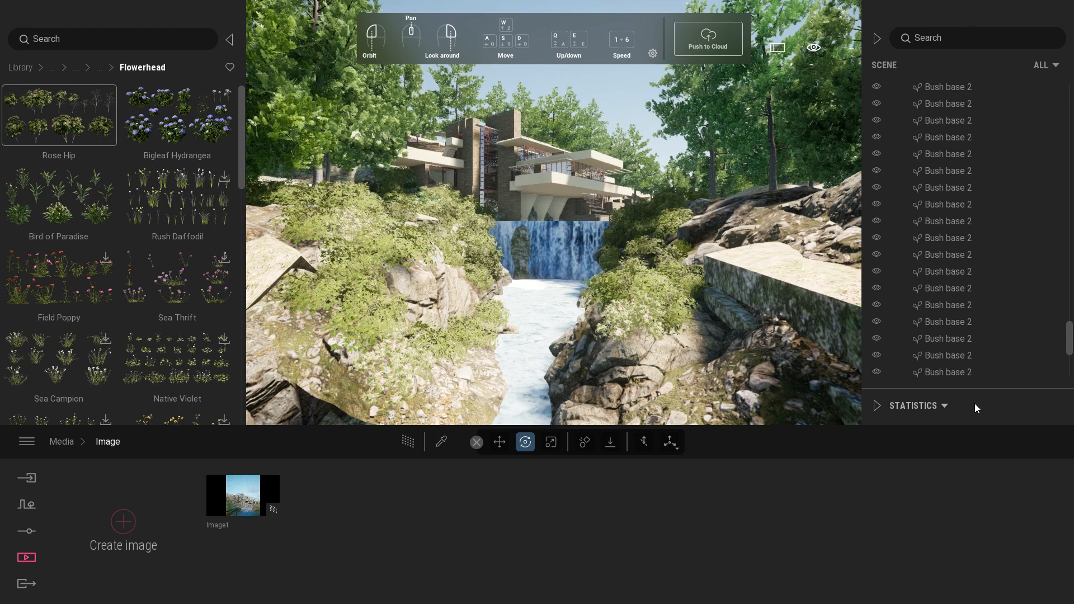
{"action": "scroll", "coordinate": [1056, 356], "scroll_direction": "down", "scroll_amount": 2}
{"action": "left_click", "coordinate": [978, 369]}
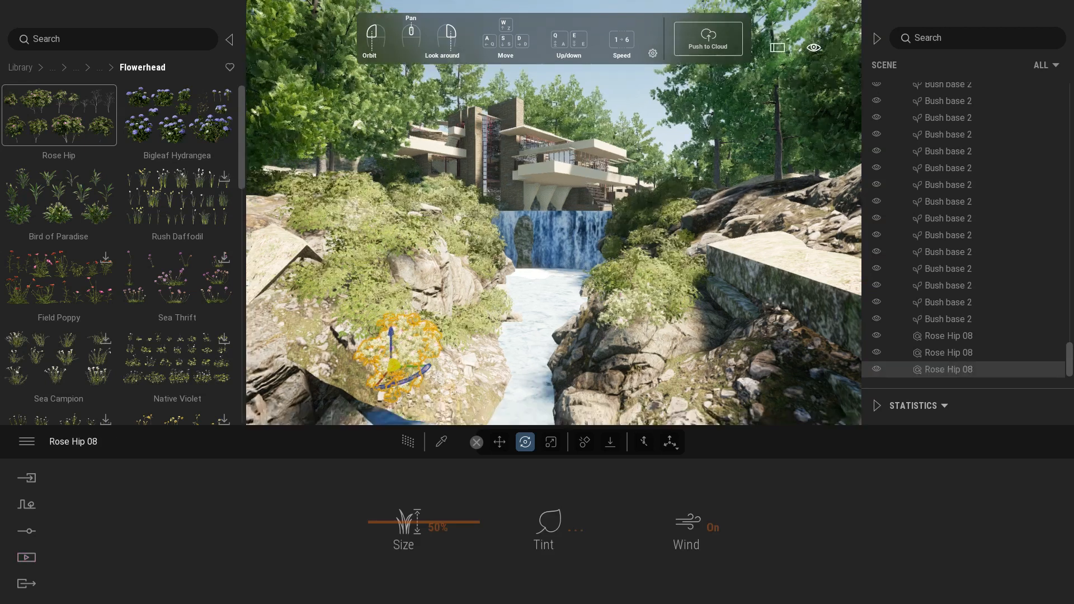
{"action": "left_click", "coordinate": [26, 557]}
{"action": "left_click", "coordinate": [220, 527]}
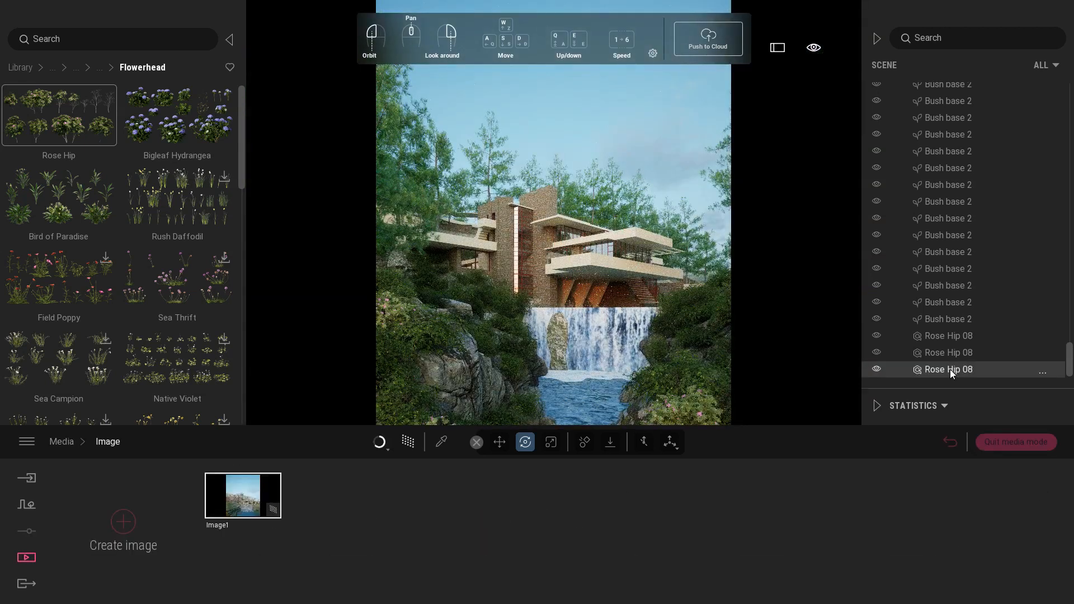
- Rotate the Rose Hip 08 in the left foreground and reopen Image1 to check how its blossoms face the camera
{"action": "left_click", "coordinate": [1015, 443]}
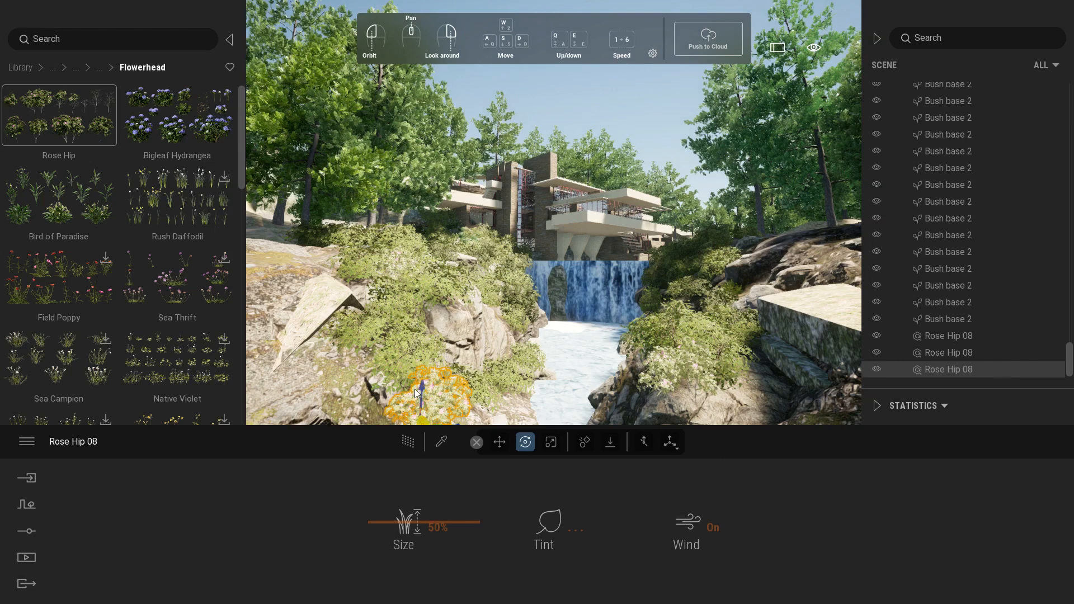
{"action": "left_click", "coordinate": [27, 557]}
{"action": "left_click", "coordinate": [236, 509]}
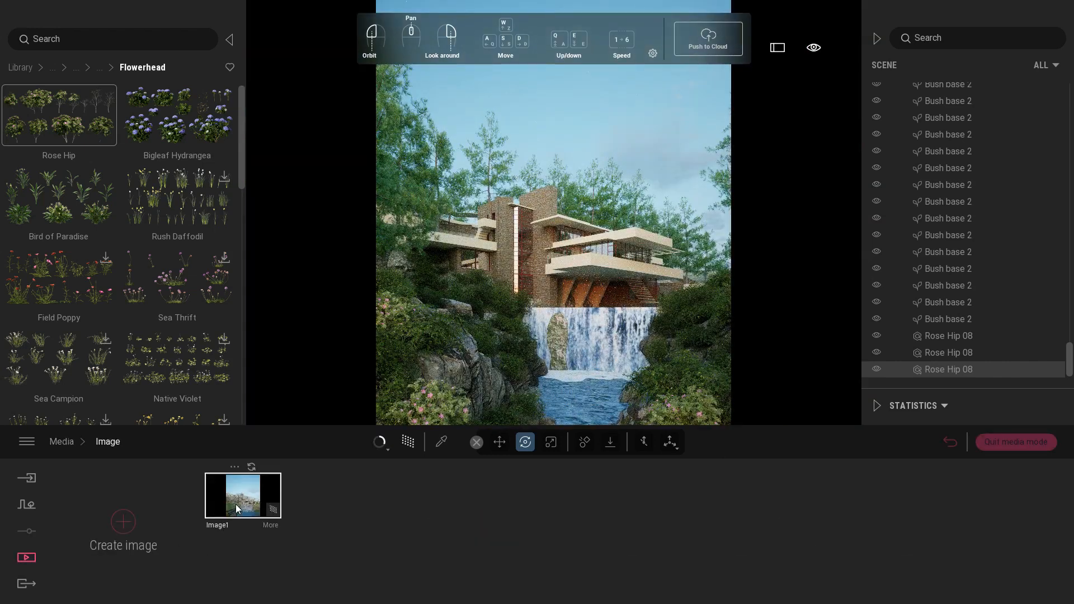
- Copy the Rose Hip 08 from the left foreground to the upper right bank and set the copy's size to 70%
{"action": "left_click", "coordinate": [1016, 442]}
{"action": "left_click_drag", "start_coordinate": [420, 351], "coordinate": [660, 210], "text": "alt"}
{"action": "left_click", "coordinate": [502, 359]}
{"action": "left_click", "coordinate": [502, 359]}
{"action": "left_click", "coordinate": [440, 506]}
{"action": "type", "text": "70"}
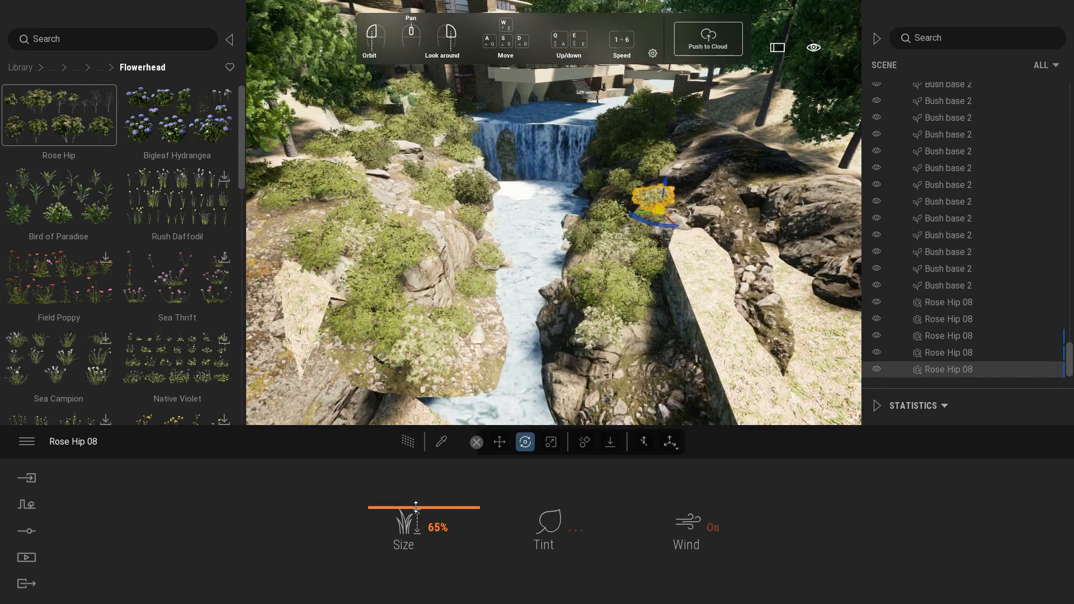
{"action": "key", "text": "Return"}
- Copy the enlarged Rose Hip 08 onto the left bank, add further copies around it and reopen Image1 to check the planting
{"action": "left_click_drag", "start_coordinate": [660, 210], "coordinate": [395, 210], "text": "alt"}
{"action": "left_click", "coordinate": [508, 361]}
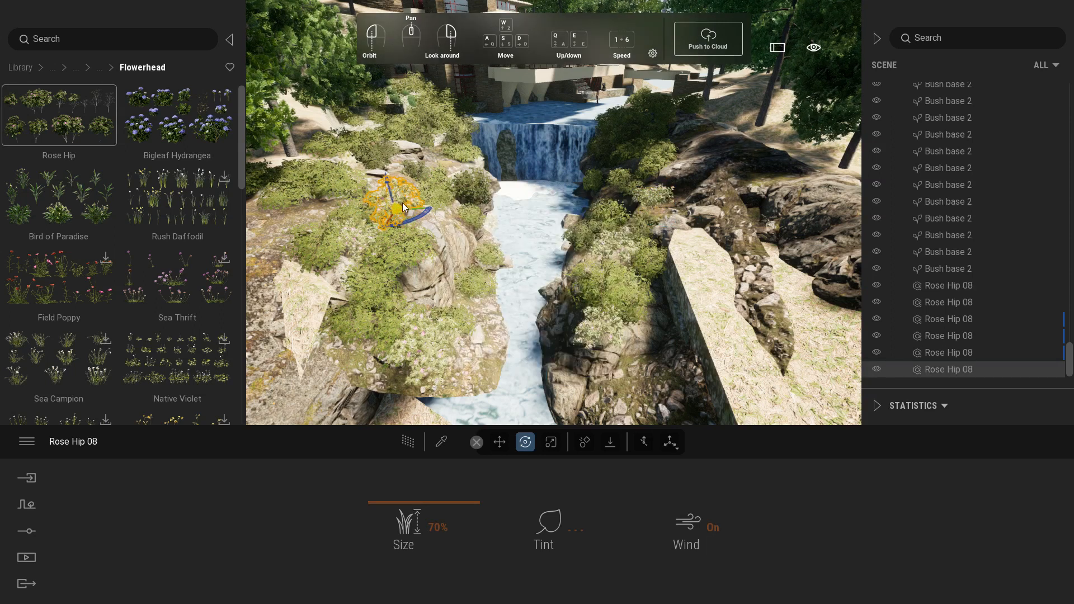
{"action": "left_click_drag", "start_coordinate": [437, 222], "coordinate": [435, 167], "text": "alt"}
{"action": "key", "text": "Return"}
{"action": "key", "text": "Return"}
{"action": "left_click", "coordinate": [56, 558]}
{"action": "left_click", "coordinate": [213, 518]}
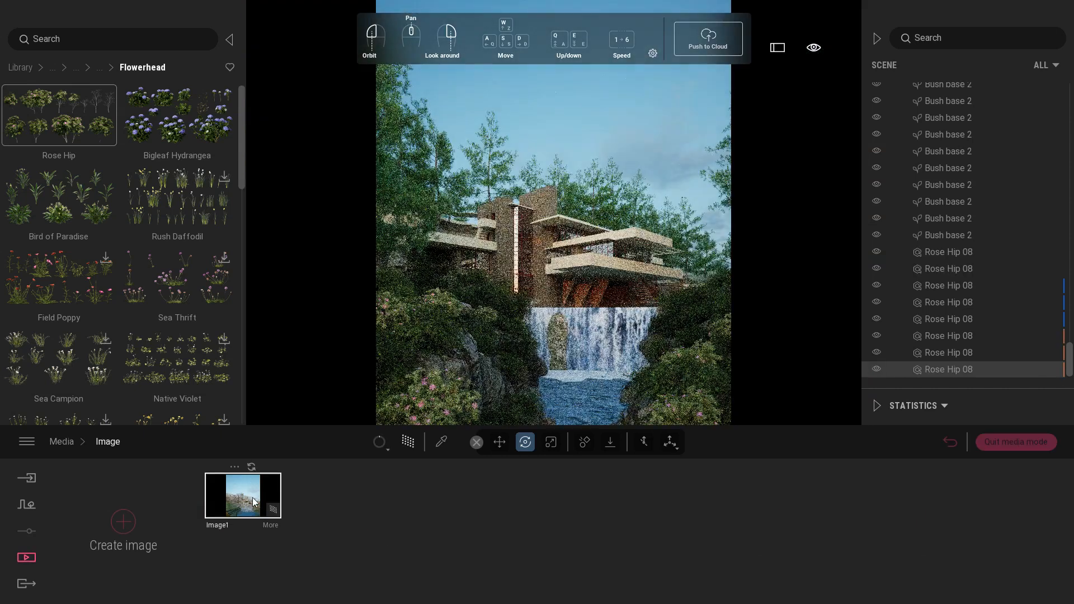
- Browse to the Branch category under Quixel Megascans 3D Assets, Nature, Tree, and look through its wooden branches
{"action": "left_click", "coordinate": [96, 67]}
{"action": "left_click_drag", "start_coordinate": [241, 256], "coordinate": [273, 203]}
{"action": "left_click", "coordinate": [73, 67]}
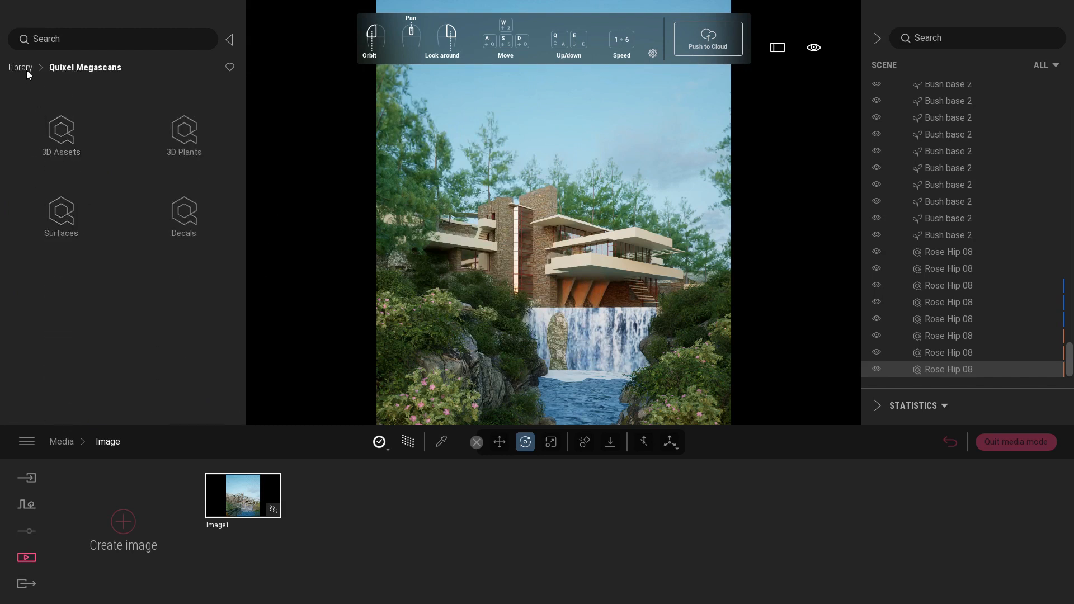
{"action": "left_click", "coordinate": [71, 142]}
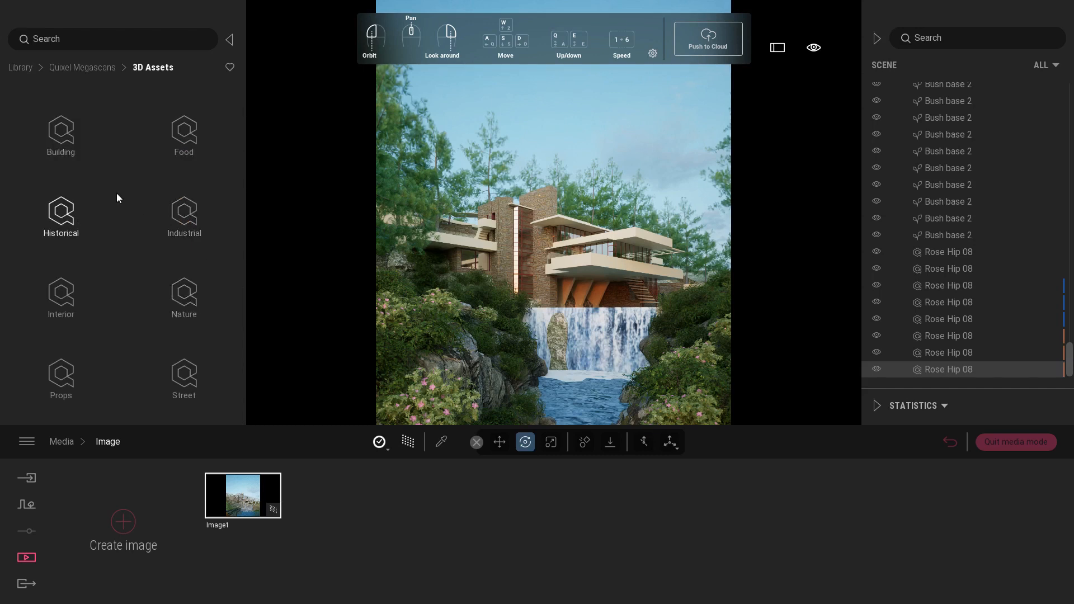
{"action": "left_click", "coordinate": [192, 302]}
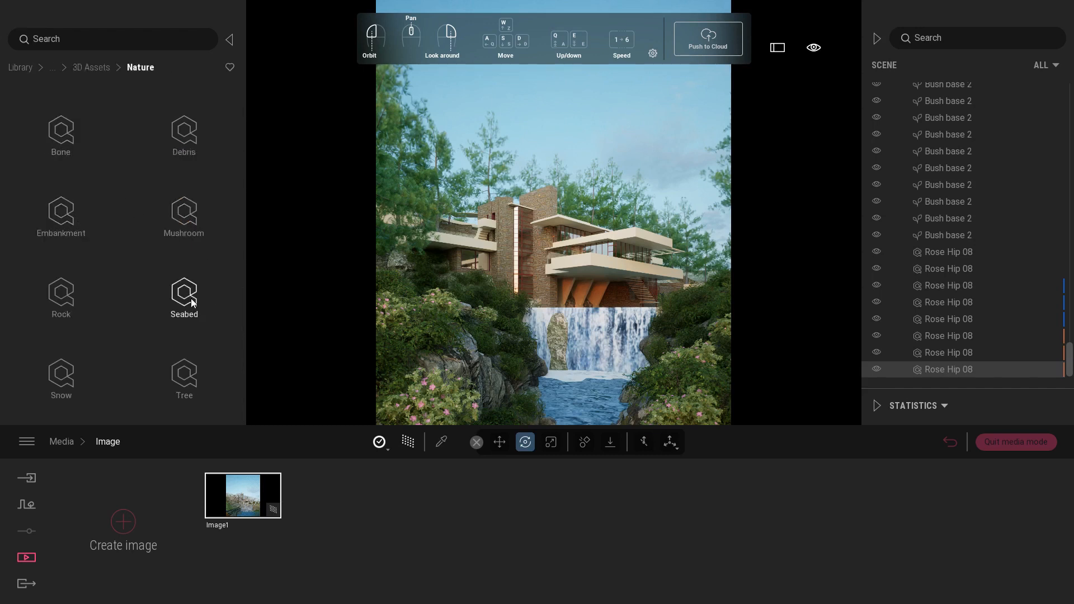
{"action": "left_click", "coordinate": [187, 374]}
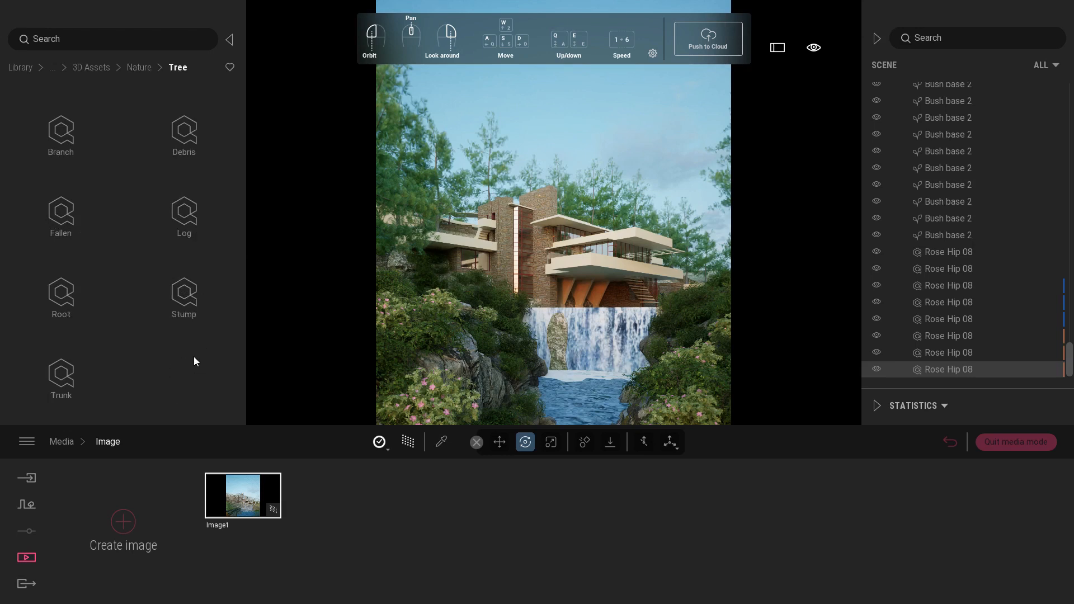
{"action": "left_click", "coordinate": [60, 120]}
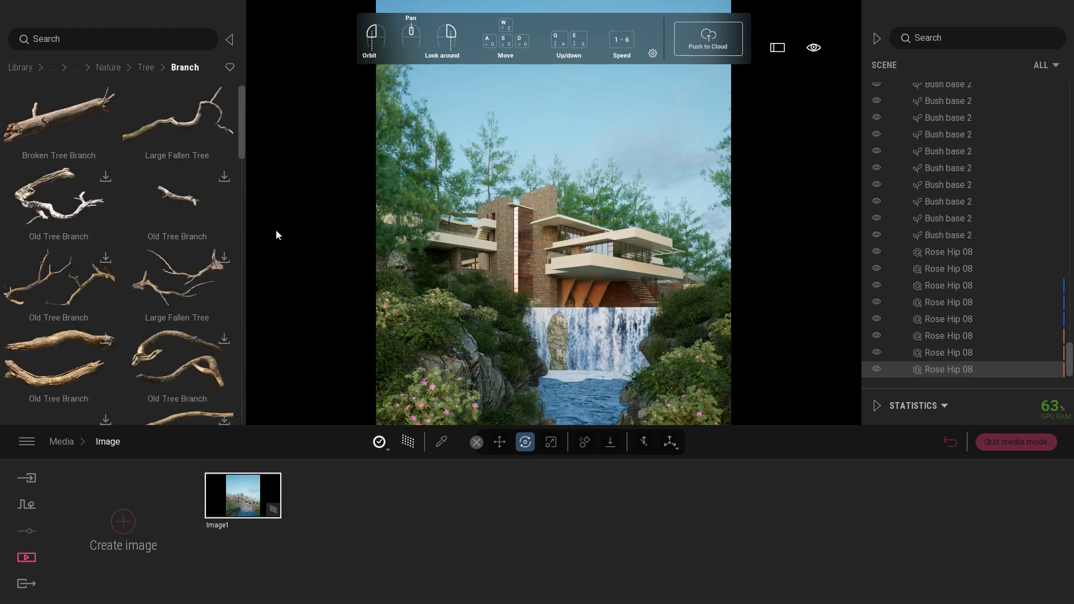
{"action": "left_click_drag", "start_coordinate": [244, 154], "coordinate": [264, 364]}
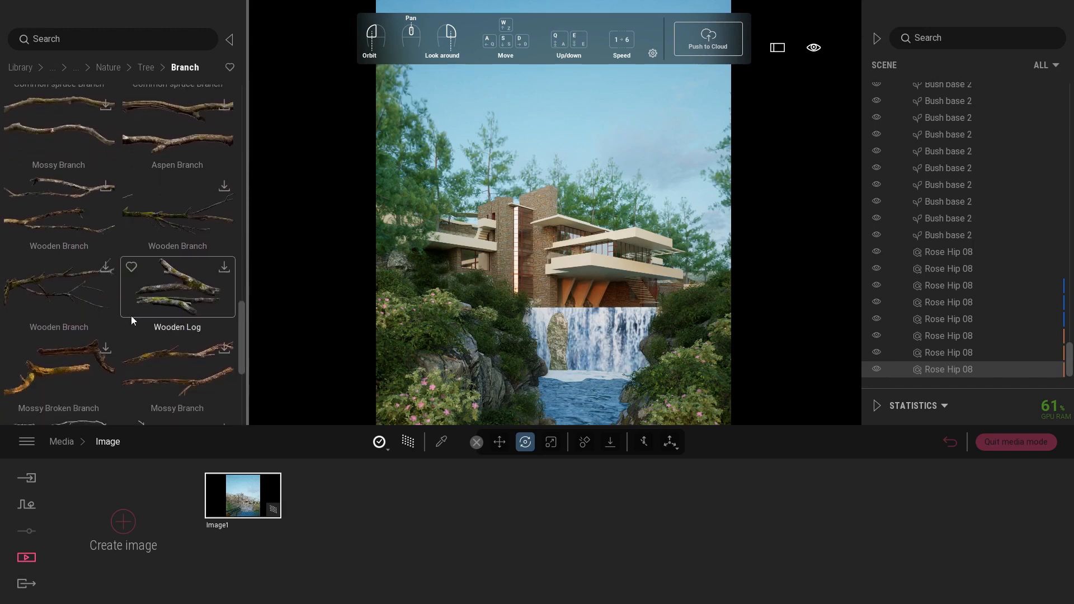
- Download the thin mossy Wooden Branch, place it in the stream in the foreground and focus the view on it in the scene
{"action": "left_click", "coordinate": [224, 189]}
{"action": "left_click_drag", "start_coordinate": [167, 226], "coordinate": [530, 399]}
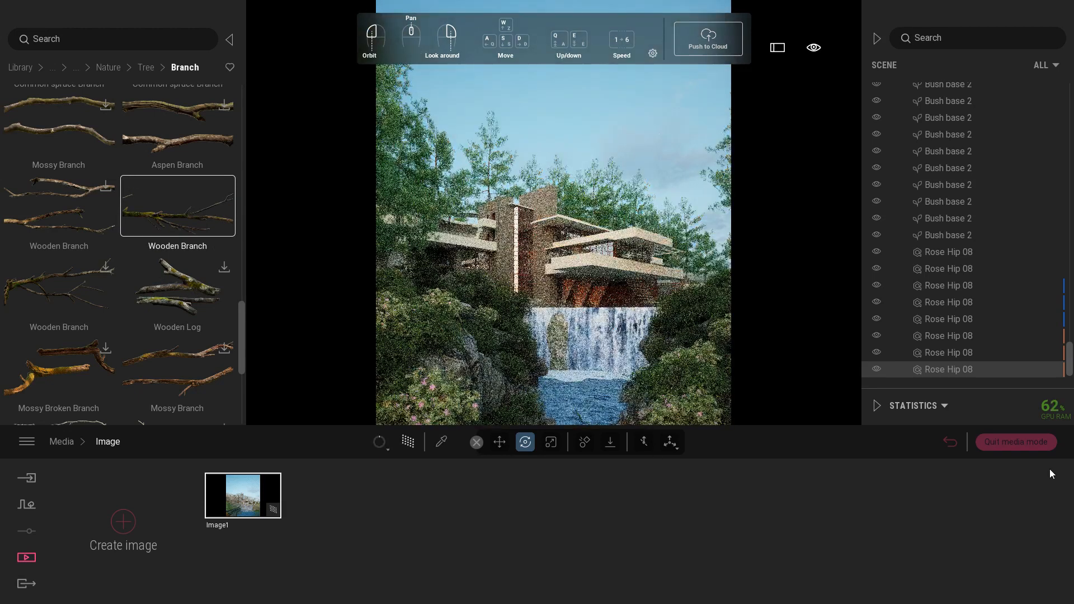
{"action": "left_click", "coordinate": [1014, 442]}
{"action": "key", "text": "w"}
{"action": "left_click_drag", "start_coordinate": [1069, 363], "coordinate": [1070, 389]}
{"action": "left_click", "coordinate": [957, 370]}
{"action": "key", "text": "f"}
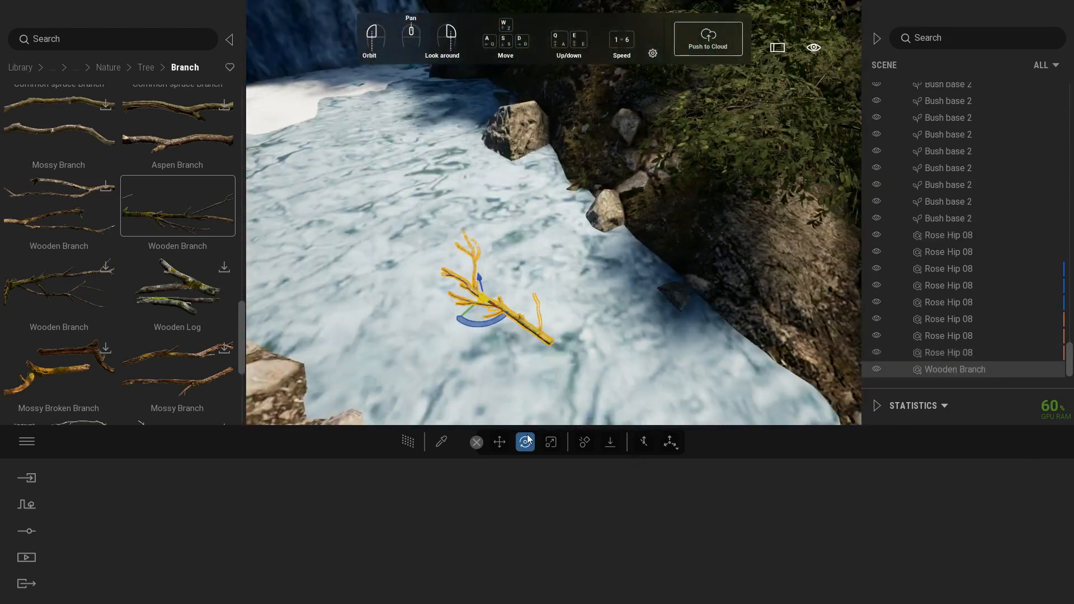
- Stand the Wooden Branch upright and move it from the stream onto the right bank among the bushes
{"action": "left_click_drag", "start_coordinate": [485, 278], "coordinate": [528, 343]}
{"action": "left_click_drag", "start_coordinate": [484, 302], "coordinate": [557, 354]}
{"action": "left_click_drag", "start_coordinate": [557, 327], "coordinate": [557, 328]}
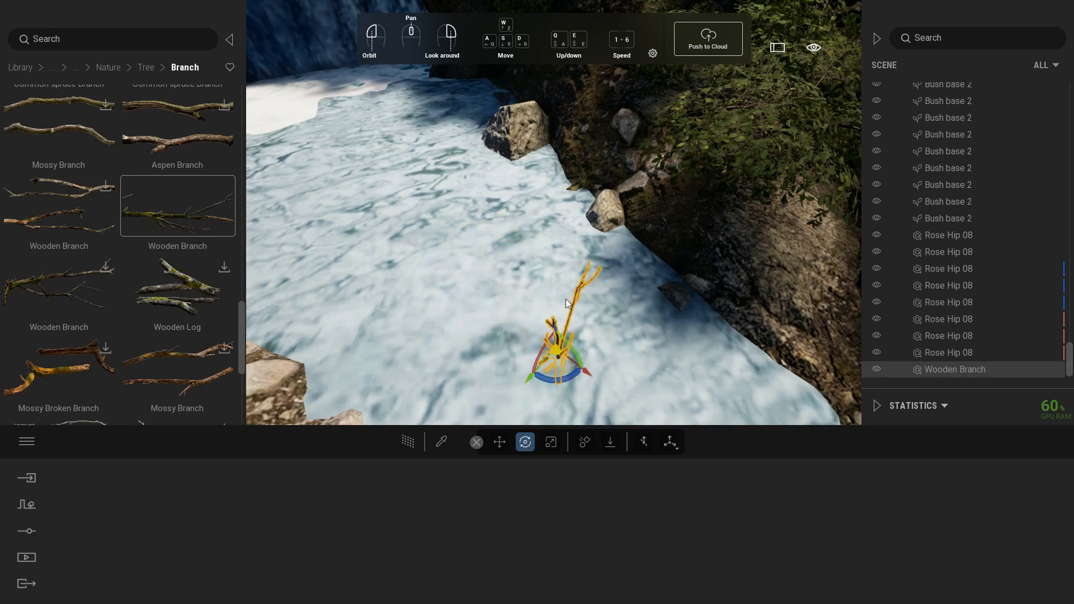
{"action": "scroll", "coordinate": [564, 284], "scroll_direction": "down", "scroll_amount": 5}
{"action": "left_click_drag", "start_coordinate": [483, 241], "coordinate": [649, 243]}
{"action": "right_click_drag", "start_coordinate": [649, 243], "coordinate": [574, 261]}
{"action": "key", "text": "e"}
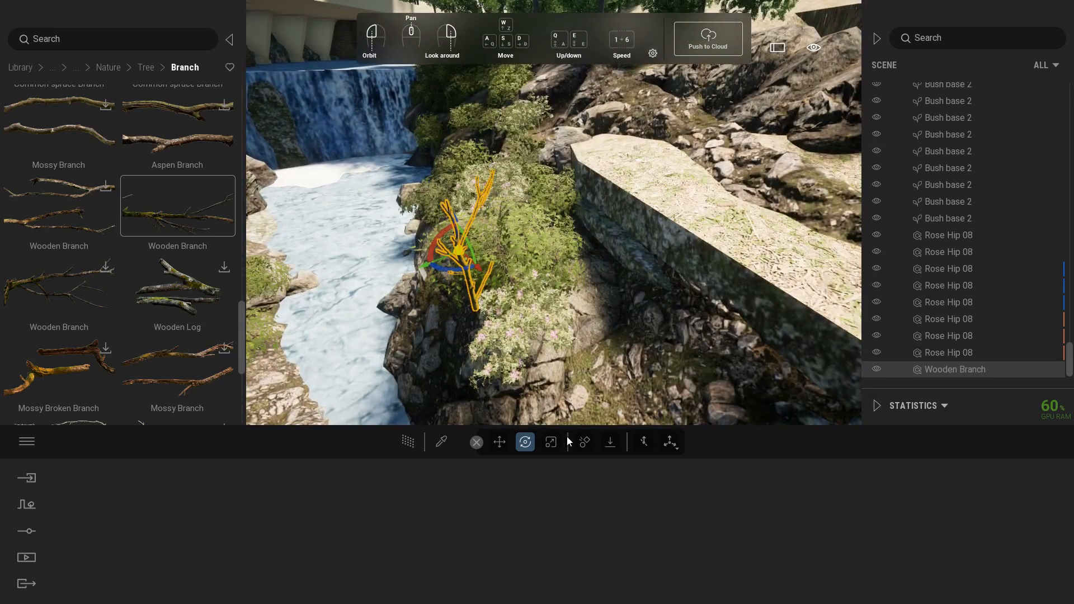
- Scale the Wooden Branch up to the size of a bare tree, turn it and check it in Image1
{"action": "left_click", "coordinate": [551, 441]}
{"action": "left_click", "coordinate": [471, 262]}
{"action": "left_click_drag", "start_coordinate": [457, 251], "coordinate": [484, 133]}
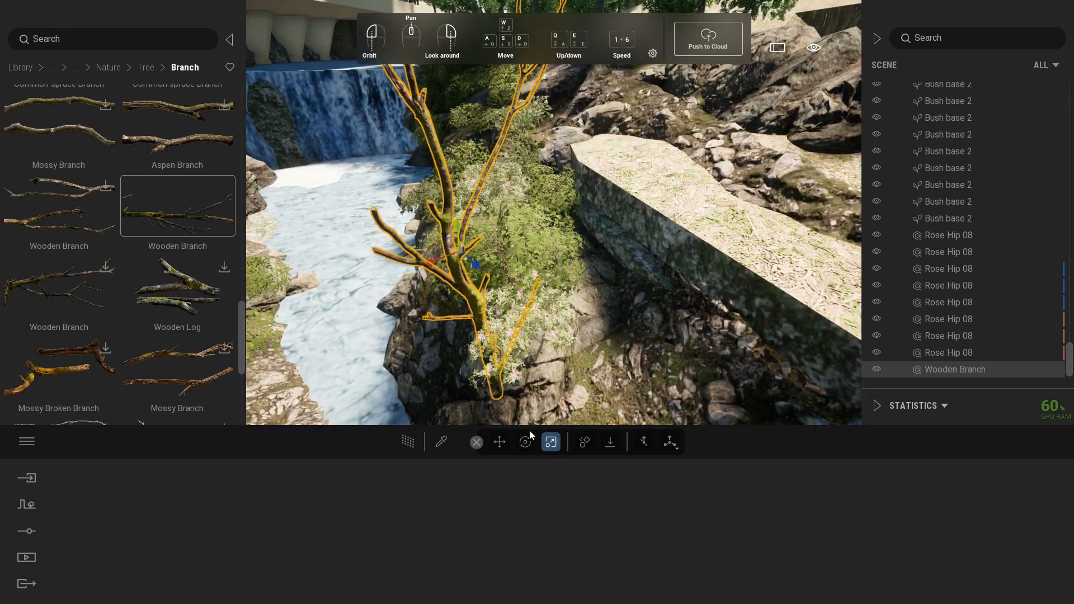
{"action": "left_click", "coordinate": [499, 440]}
{"action": "left_click_drag", "start_coordinate": [457, 271], "coordinate": [403, 494]}
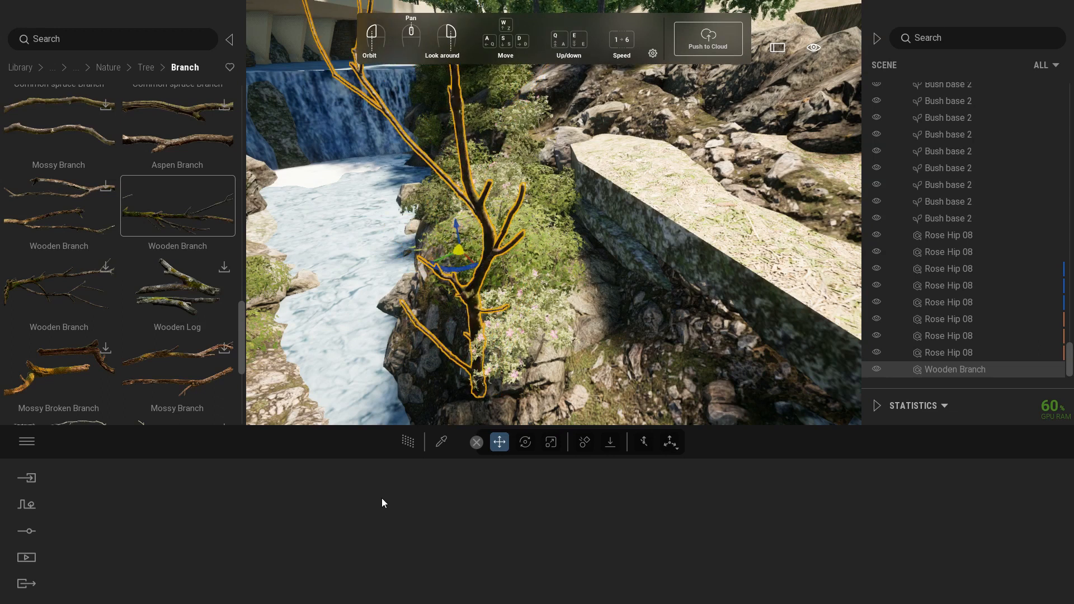
{"action": "left_click", "coordinate": [26, 557]}
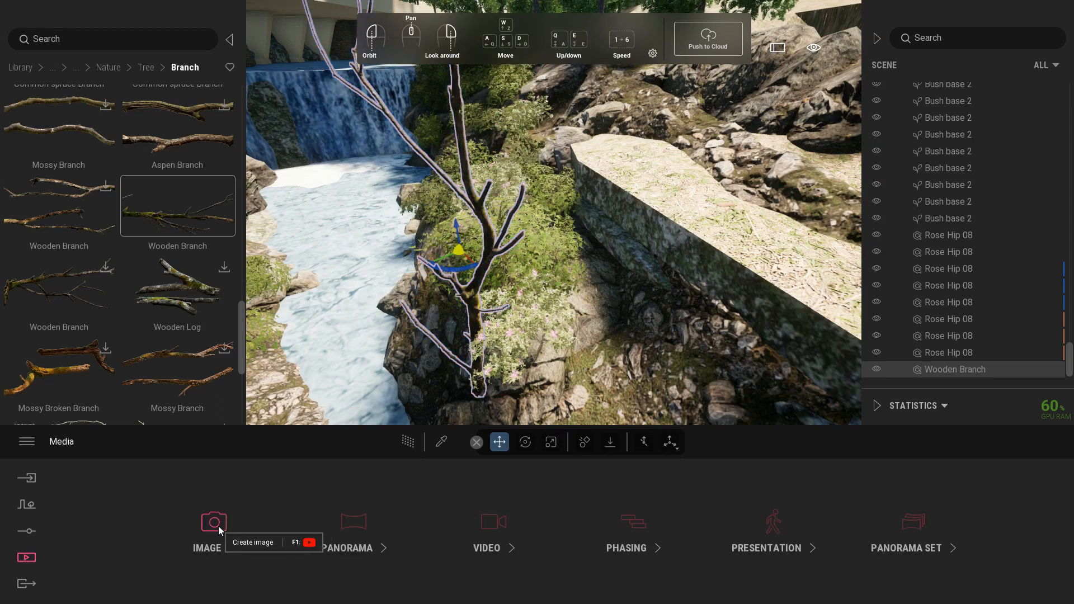
{"action": "left_click", "coordinate": [214, 523]}
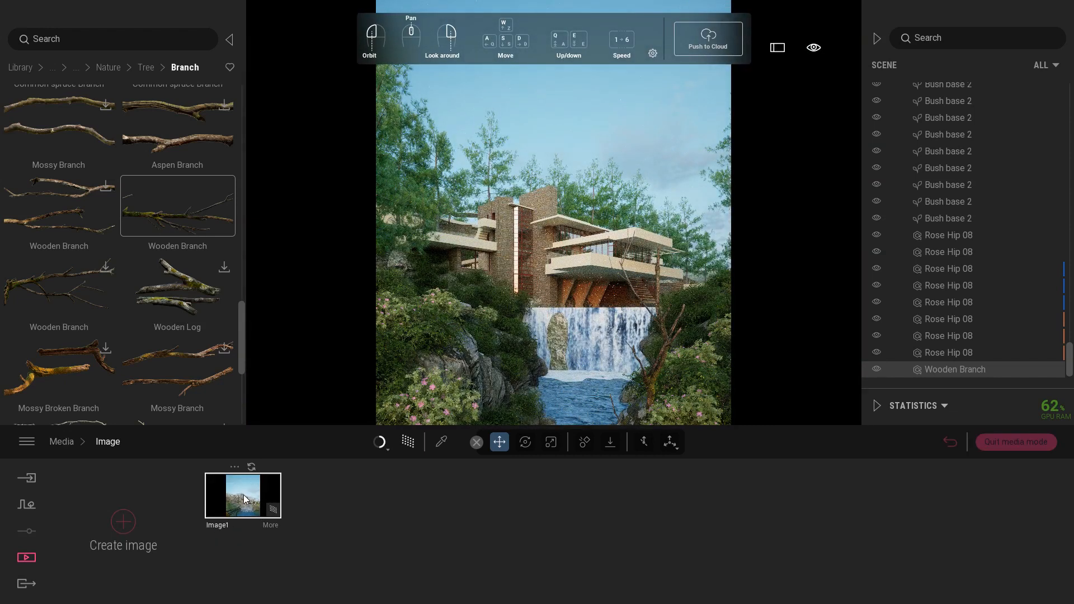
- Move the Wooden Branch closer to the camera along the right bank and check the framing in Image1
{"action": "left_click", "coordinate": [1015, 442]}
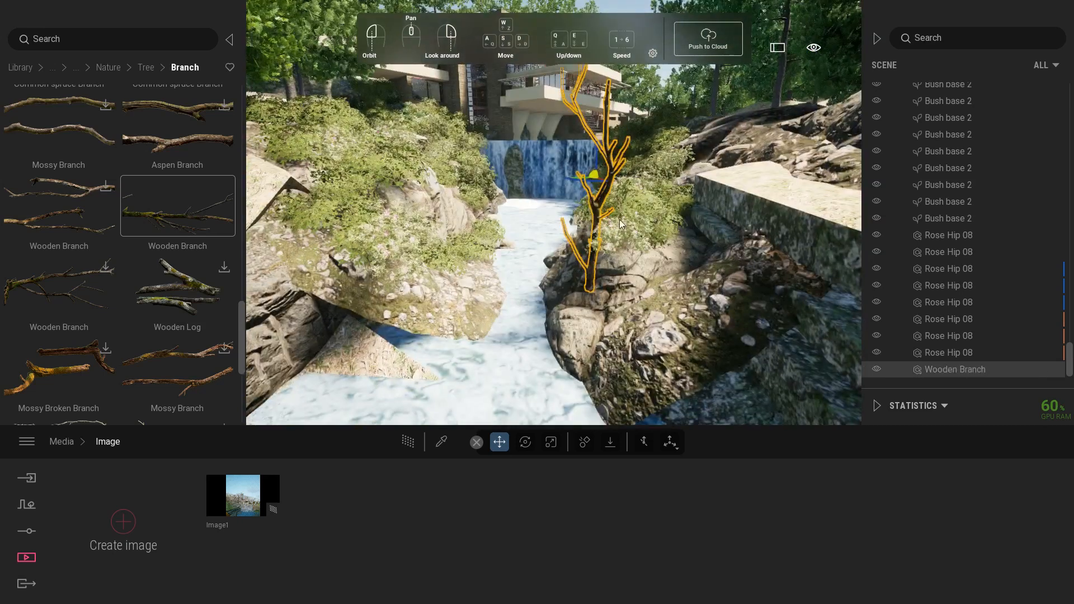
{"action": "left_click_drag", "start_coordinate": [594, 187], "coordinate": [625, 212]}
{"action": "left_click_drag", "start_coordinate": [629, 165], "coordinate": [630, 115]}
{"action": "left_click", "coordinate": [243, 494]}
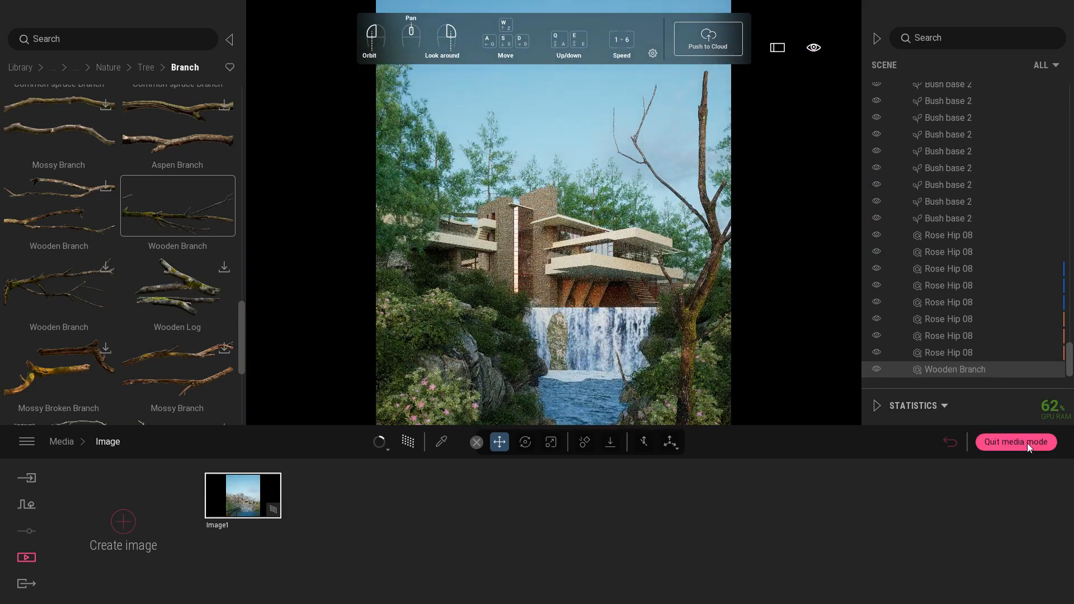
- Shift the Wooden Branch outward to the right edge of the composition, adjust its height and compare the result in Image1
{"action": "left_click", "coordinate": [1027, 442]}
{"action": "left_click_drag", "start_coordinate": [486, 291], "coordinate": [487, 338]}
{"action": "left_click_drag", "start_coordinate": [599, 240], "coordinate": [638, 132]}
{"action": "left_click", "coordinate": [241, 488]}
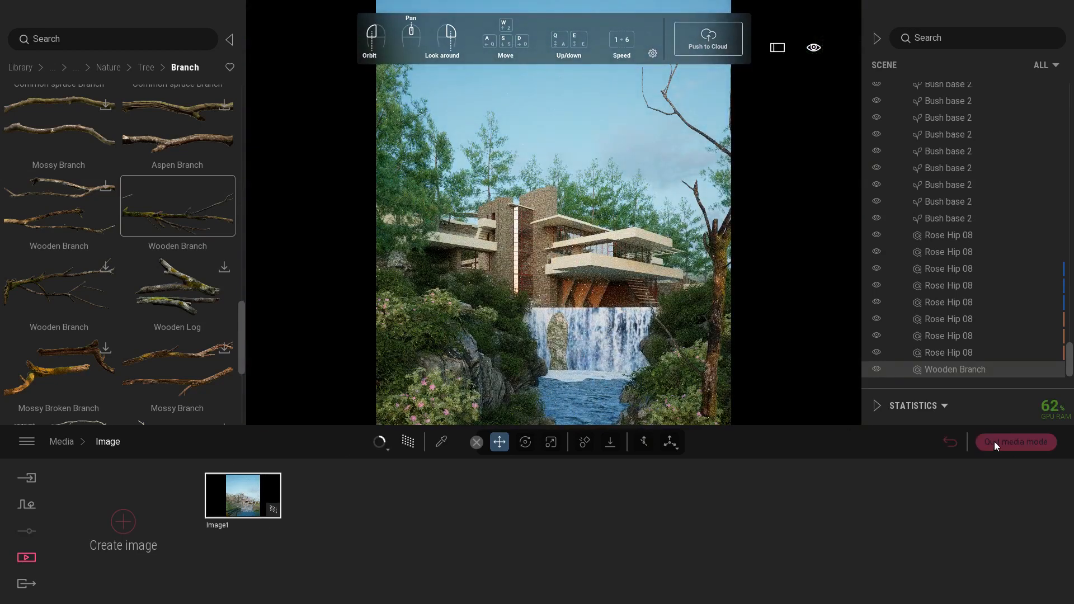
{"action": "left_click", "coordinate": [1008, 446]}
{"action": "left_click_drag", "start_coordinate": [700, 208], "coordinate": [702, 250]}
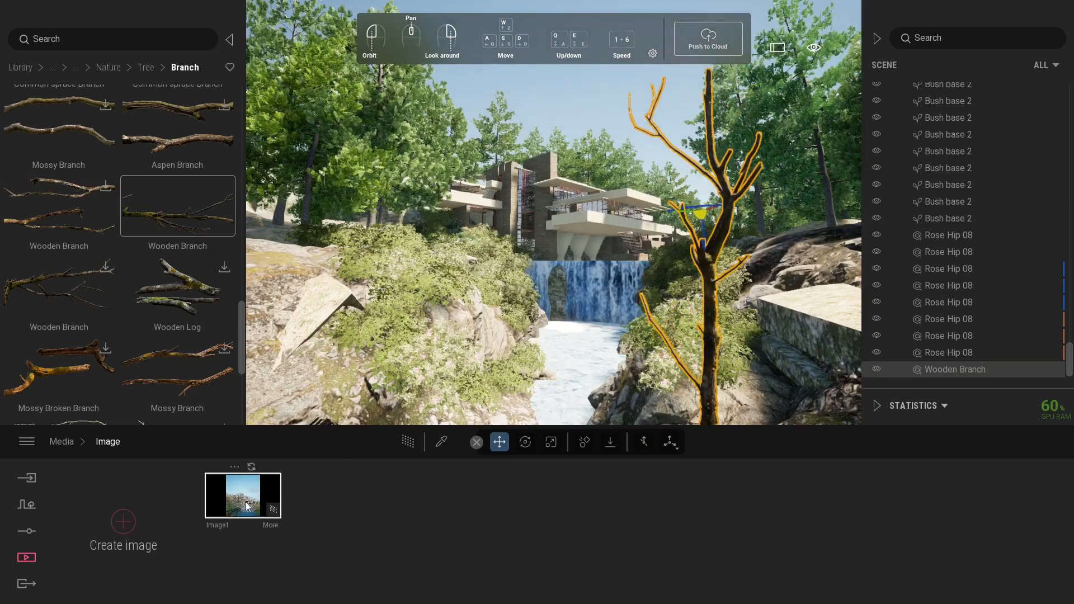
{"action": "left_click", "coordinate": [244, 495]}
- Rotate the Wooden Branch about its vertical axis so its forks point a different way and check it in Image1
{"action": "left_click", "coordinate": [1007, 447]}
{"action": "right_click_drag", "start_coordinate": [696, 297], "coordinate": [718, 394]}
{"action": "key", "text": "e"}
{"action": "left_click", "coordinate": [593, 330]}
{"action": "mouse_move", "coordinate": [595, 333]}
{"action": "left_mouse_down"}
{"action": "mouse_move", "coordinate": [656, 344]}
{"action": "mouse_move", "coordinate": [760, 315]}
{"action": "mouse_move", "coordinate": [699, 330]}
{"action": "mouse_move", "coordinate": [808, 273]}
{"action": "mouse_move", "coordinate": [766, 344]}
{"action": "mouse_move", "coordinate": [603, 336]}
{"action": "left_mouse_up"}
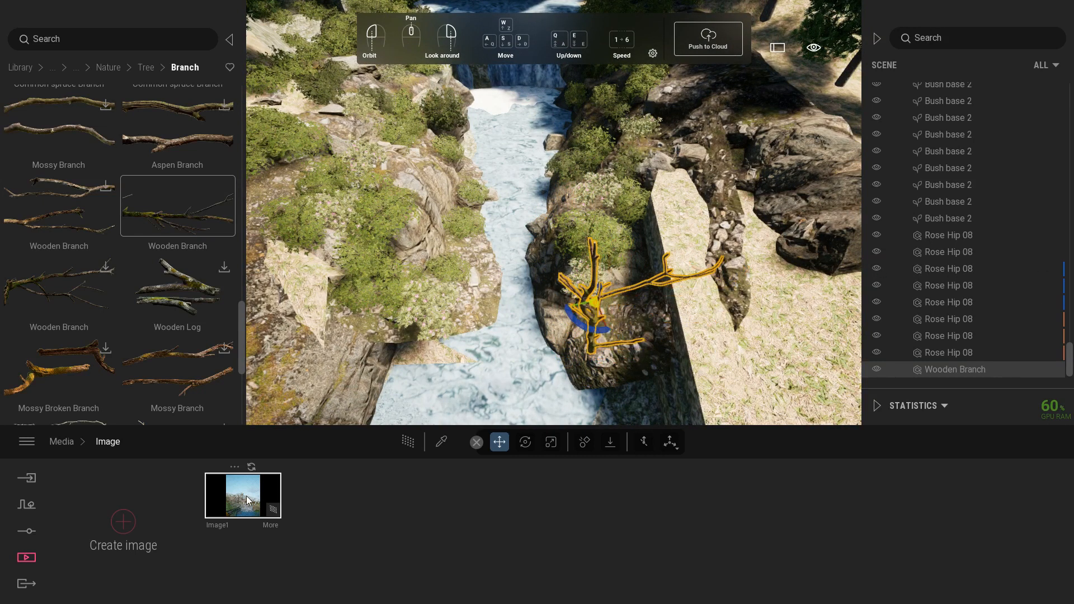
{"action": "left_click", "coordinate": [246, 482]}
{"action": "left_click", "coordinate": [1004, 441]}
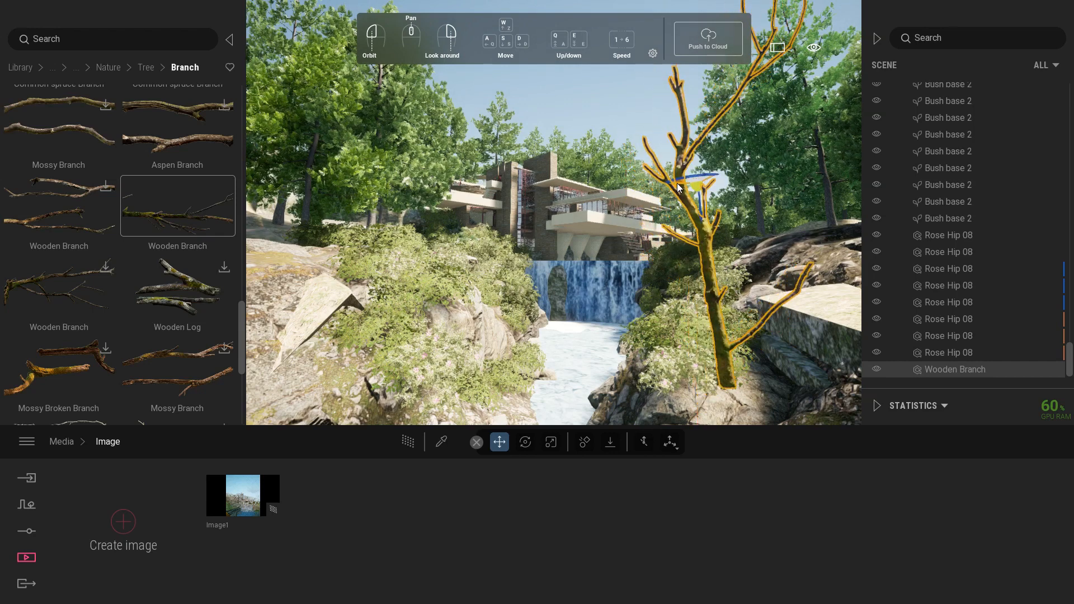
{"action": "left_click", "coordinate": [250, 487]}
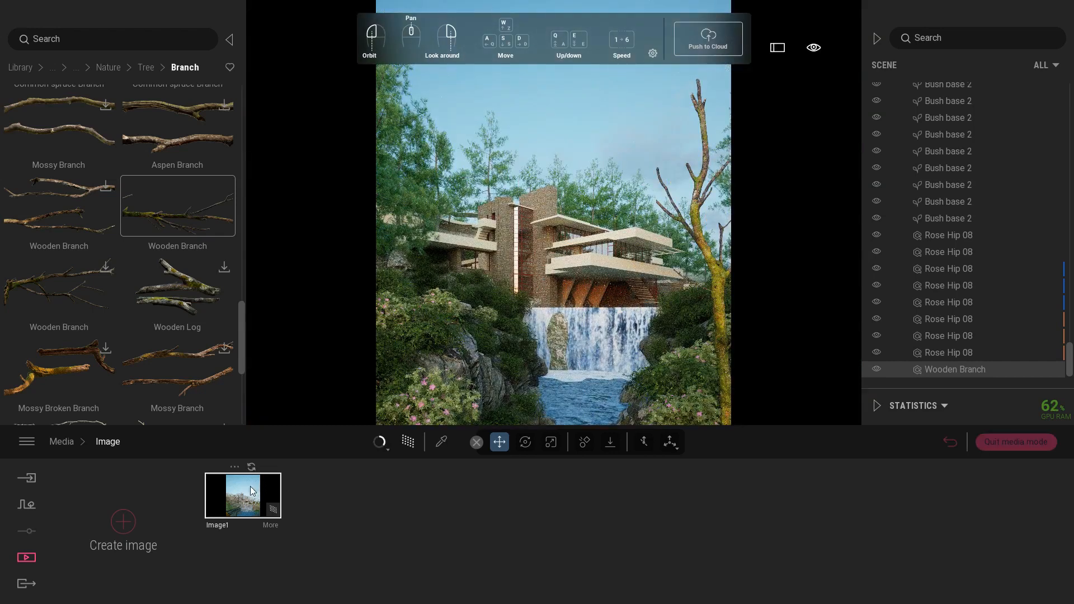
- Move the Wooden Branch farther back up the right bank, turn it again and recheck the composition in Image1
{"action": "left_click", "coordinate": [1015, 441]}
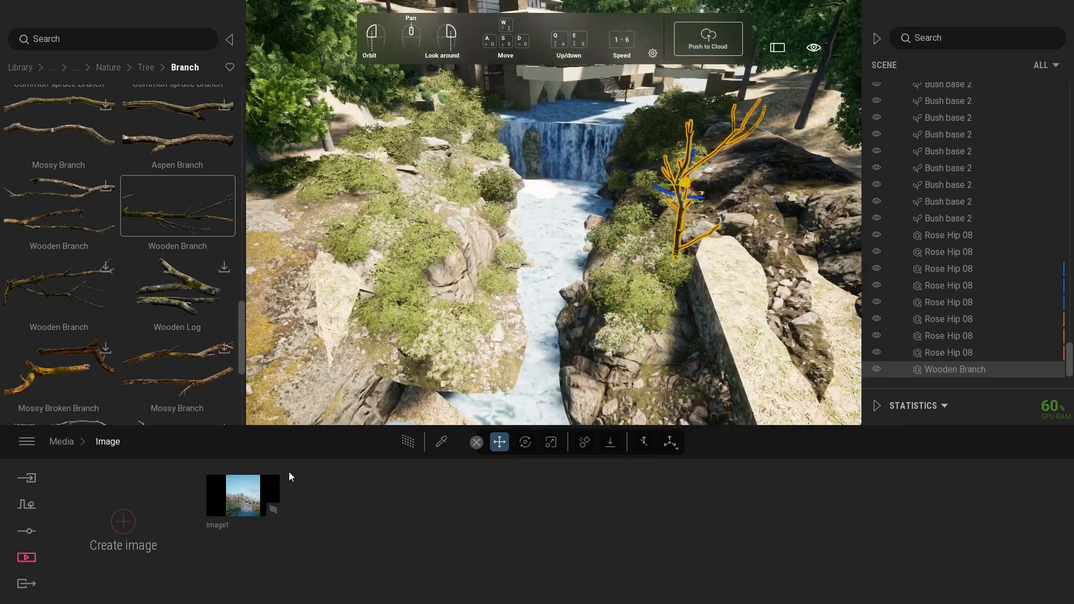
{"action": "left_click", "coordinate": [250, 487]}
{"action": "left_click", "coordinate": [1006, 444]}
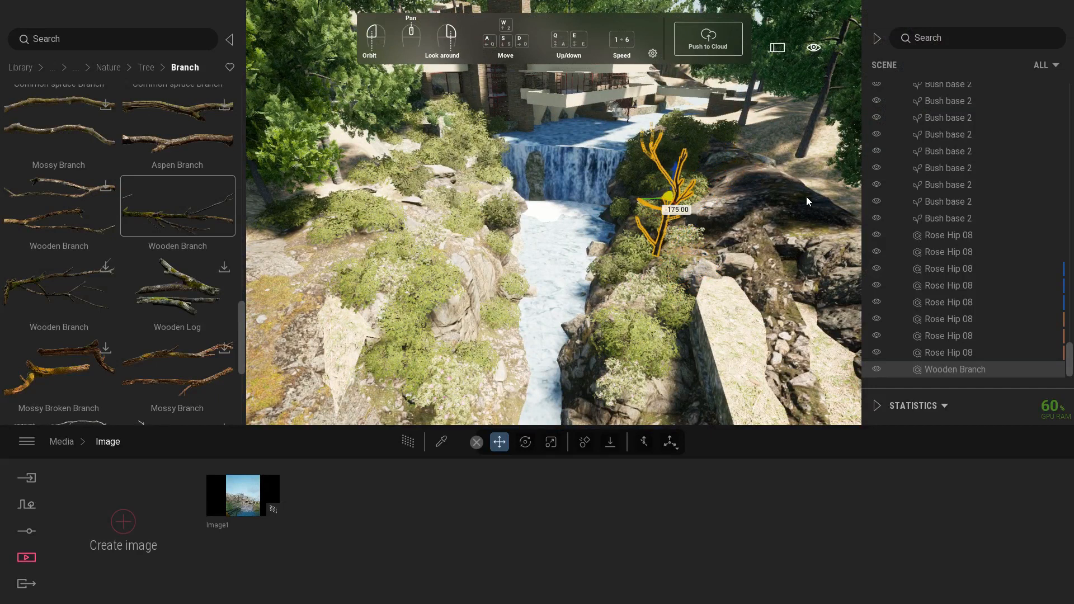
{"action": "left_click", "coordinate": [247, 487]}
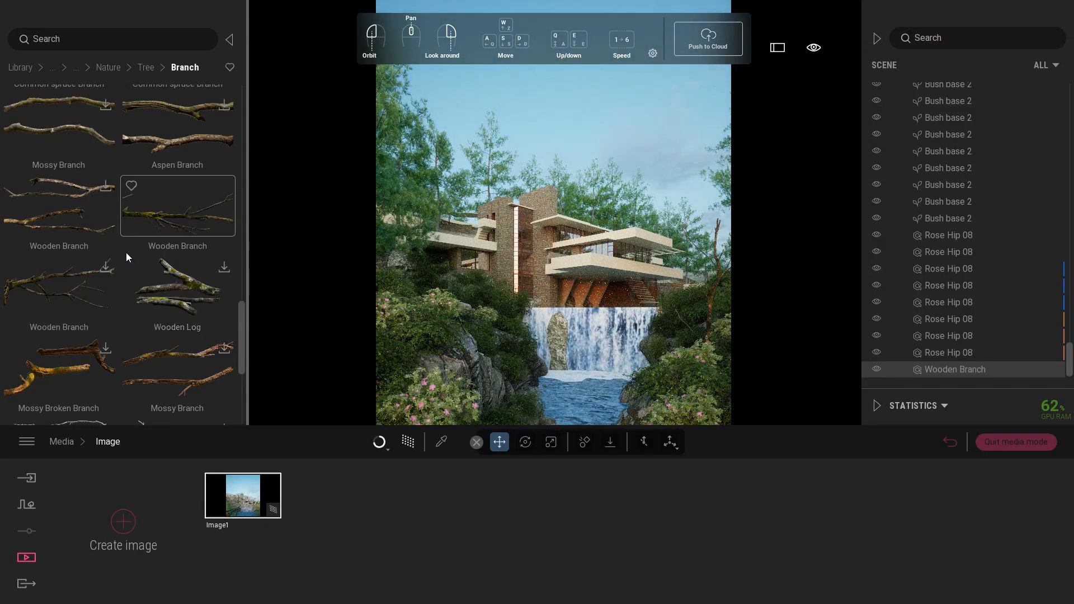
- Download the other forked Wooden Branch located beside the Wooden Log in the Branch category
{"action": "left_click_drag", "start_coordinate": [242, 316], "coordinate": [248, 343]}
{"action": "scroll", "coordinate": [248, 343], "scroll_direction": "up", "scroll_amount": 2}
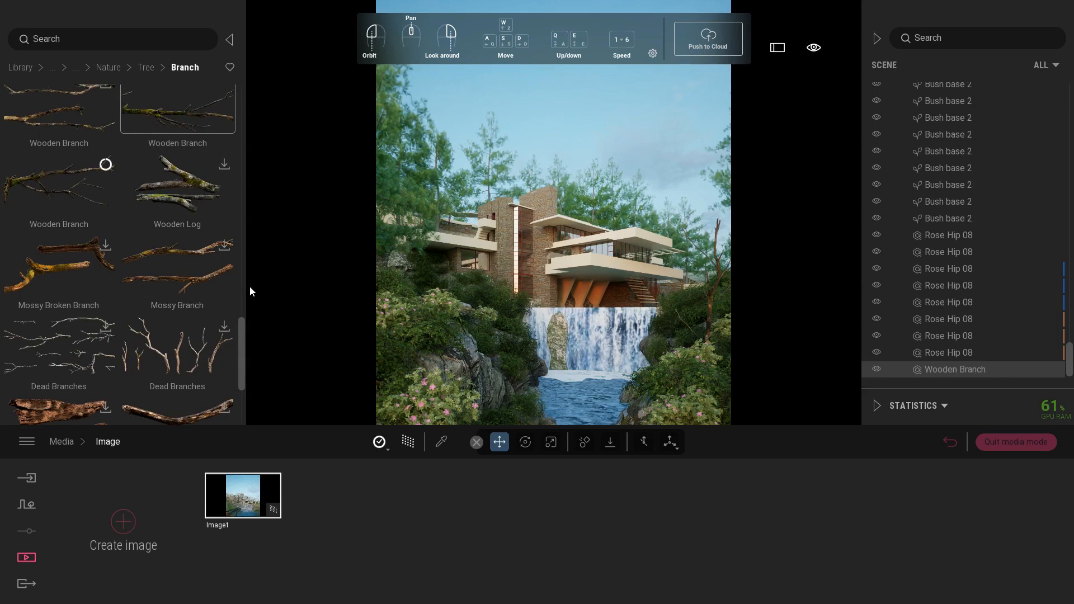
- Place another Wooden Branch in the river below the waterfall and scale it up
{"action": "left_click_drag", "start_coordinate": [95, 182], "coordinate": [596, 420]}
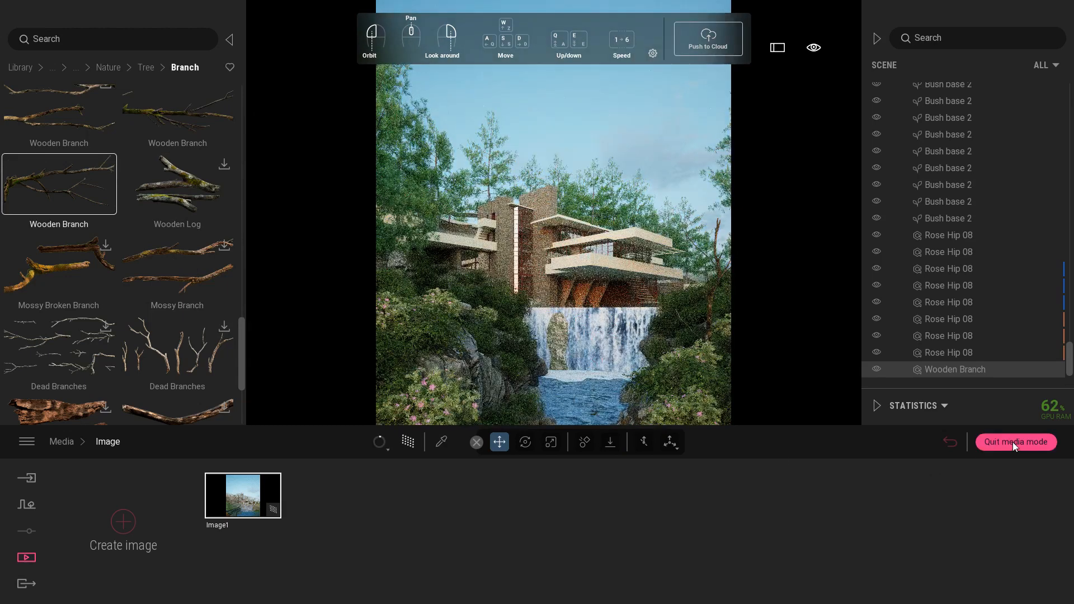
{"action": "left_click", "coordinate": [1011, 441]}
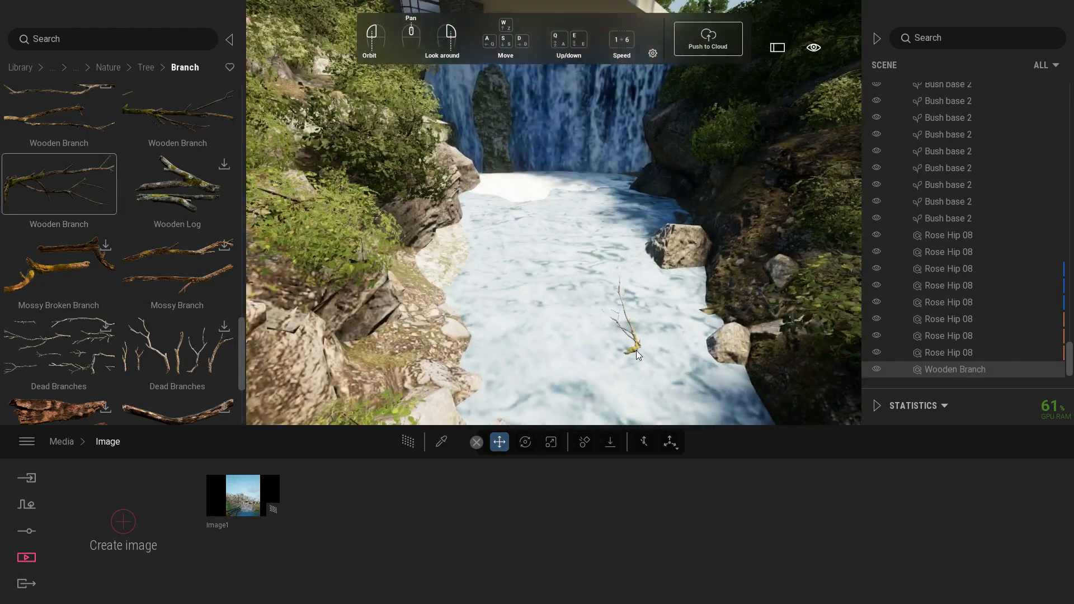
{"action": "left_click", "coordinate": [550, 441]}
{"action": "left_click_drag", "start_coordinate": [620, 330], "coordinate": [596, 198]}
- Rotate the new wooden branch upright, position it on the left riverbank, and check it in the Image1 view
{"action": "left_click", "coordinate": [524, 441]}
{"action": "left_click_drag", "start_coordinate": [613, 309], "coordinate": [653, 371]}
{"action": "scroll", "coordinate": [626, 336], "scroll_direction": "down", "scroll_amount": 3}
{"action": "left_click_drag", "start_coordinate": [602, 299], "coordinate": [401, 117]}
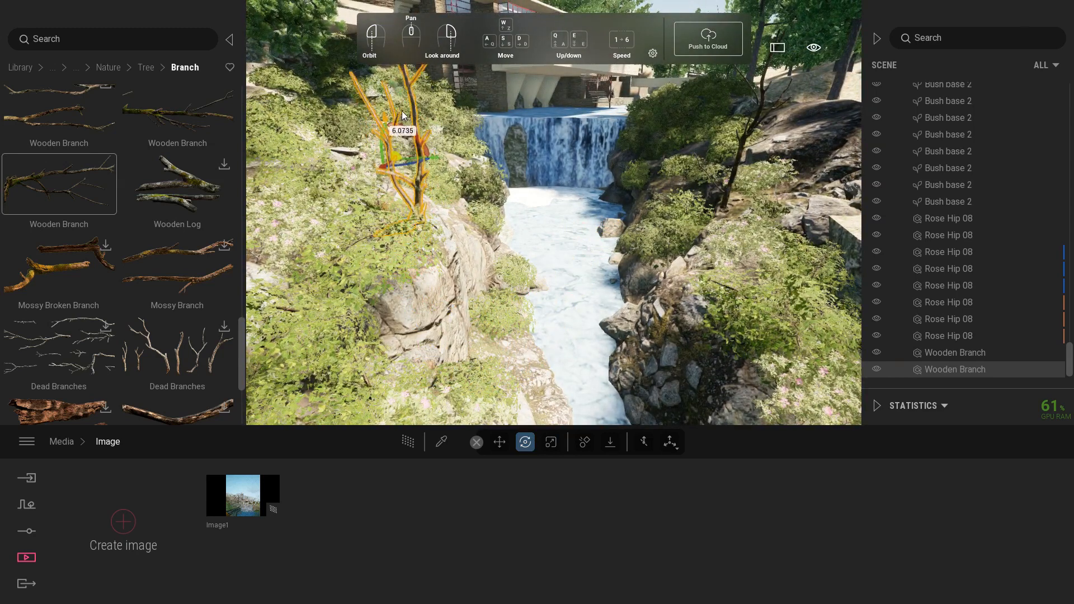
{"action": "left_click", "coordinate": [246, 493]}
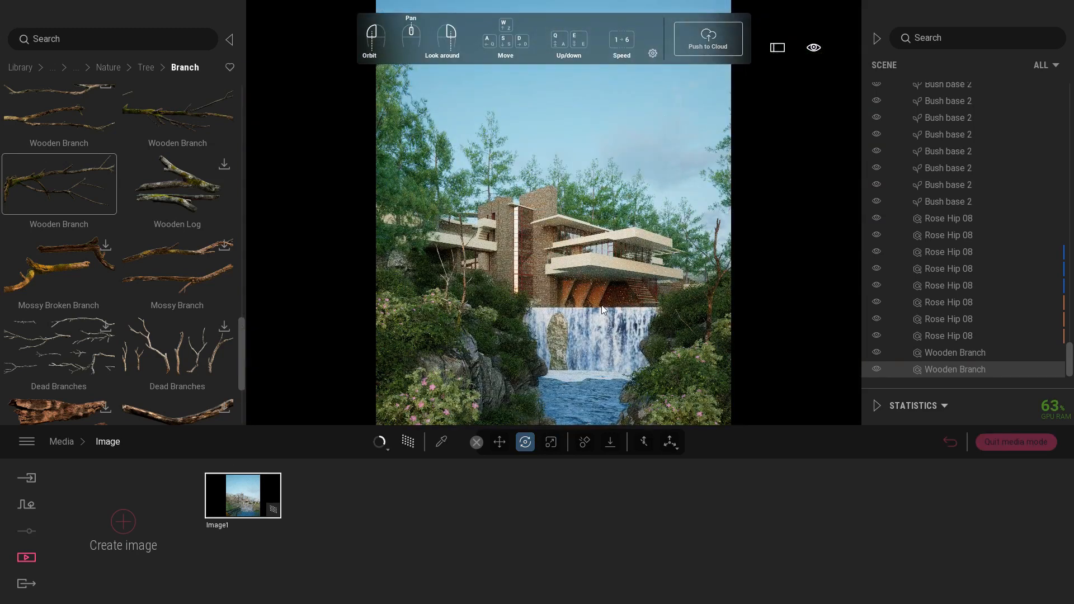
- Copy the wooden branch to a spot farther left on the rocky bank, rotate the copy, and check it in Image1
{"action": "left_click", "coordinate": [1016, 441]}
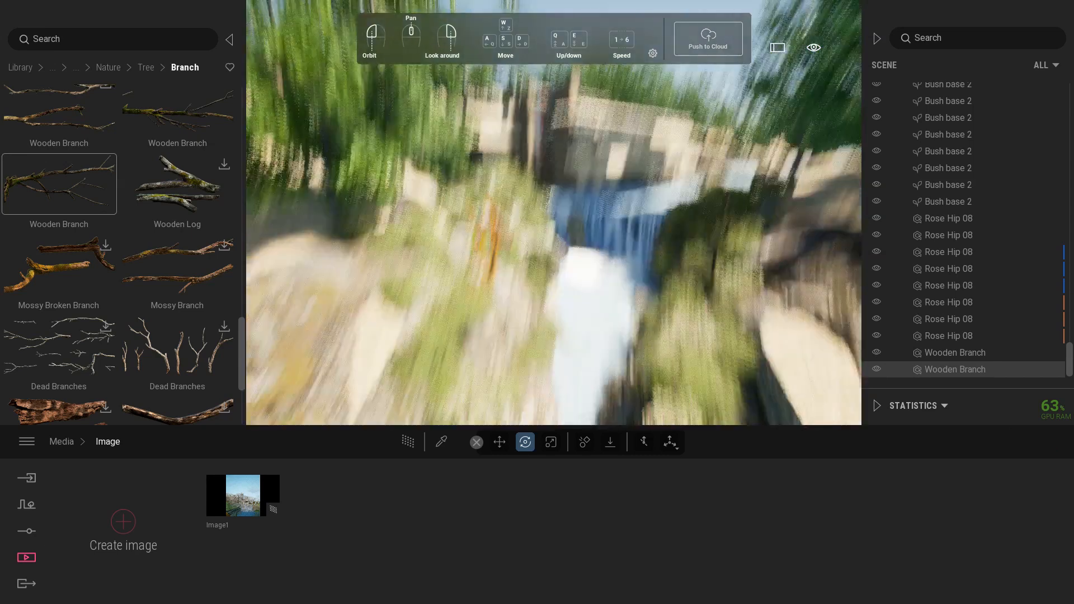
{"action": "left_click", "coordinate": [498, 357]}
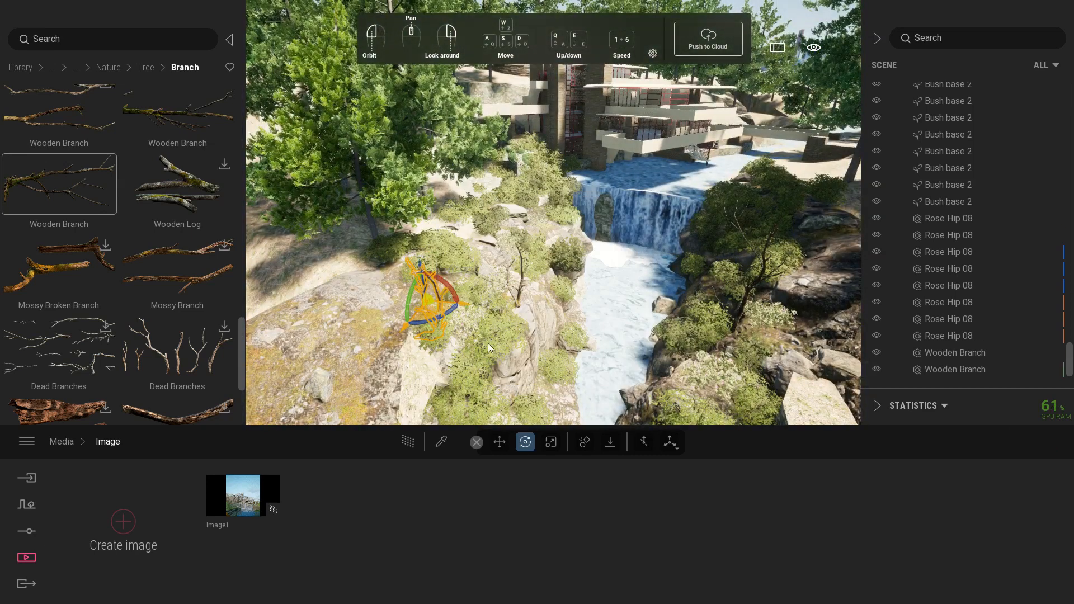
{"action": "right_click_drag", "start_coordinate": [418, 230], "coordinate": [391, 229]}
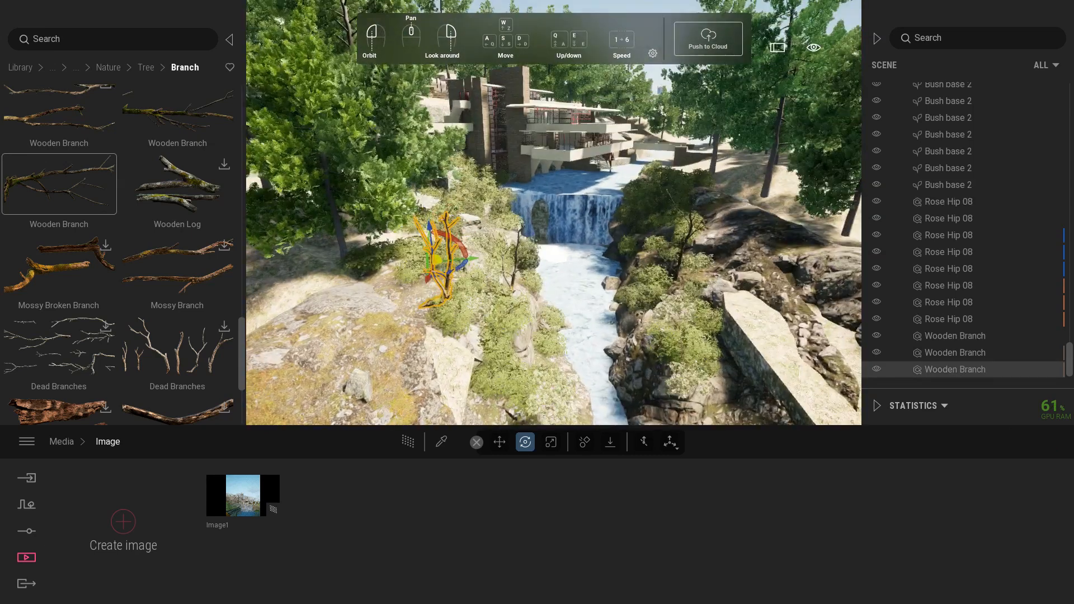
{"action": "mouse_move", "coordinate": [464, 266]}
{"action": "left_mouse_down"}
{"action": "mouse_move", "coordinate": [364, 281]}
{"action": "mouse_move", "coordinate": [458, 270]}
{"action": "mouse_move", "coordinate": [445, 269]}
{"action": "mouse_move", "coordinate": [454, 257]}
{"action": "left_mouse_up"}
{"action": "right_click_drag", "start_coordinate": [454, 257], "coordinate": [435, 236]}
{"action": "left_click_drag", "start_coordinate": [423, 203], "coordinate": [424, 209]}
{"action": "left_click", "coordinate": [240, 495]}
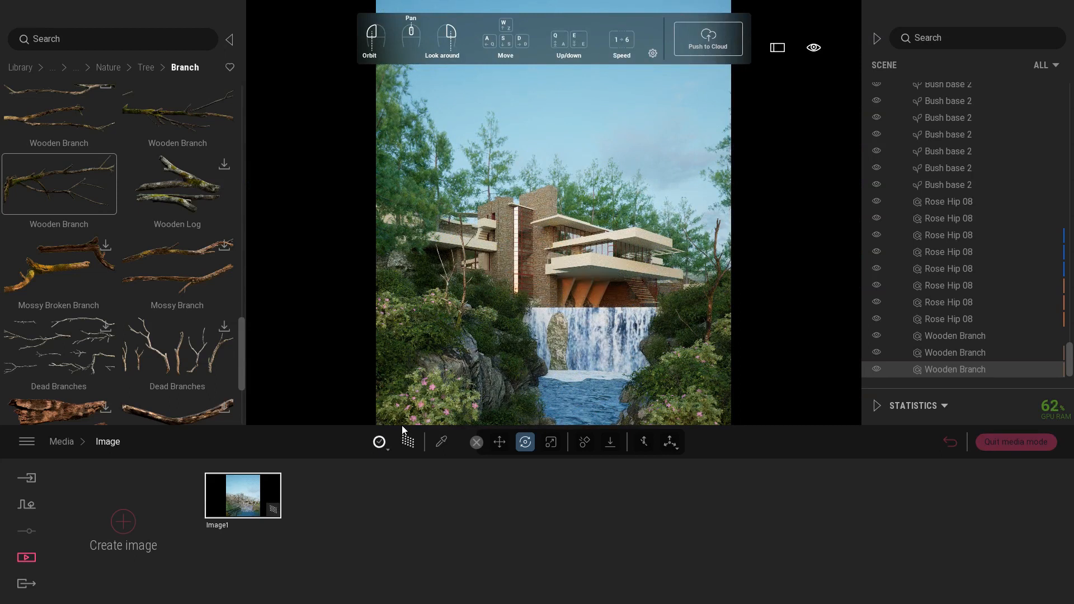
- Set the large foreground Eastern white pine on the left bank to Summer, give its leaves a light warm tint, and return to the media images
{"action": "key", "text": "Escape"}
{"action": "left_click", "coordinate": [422, 161]}
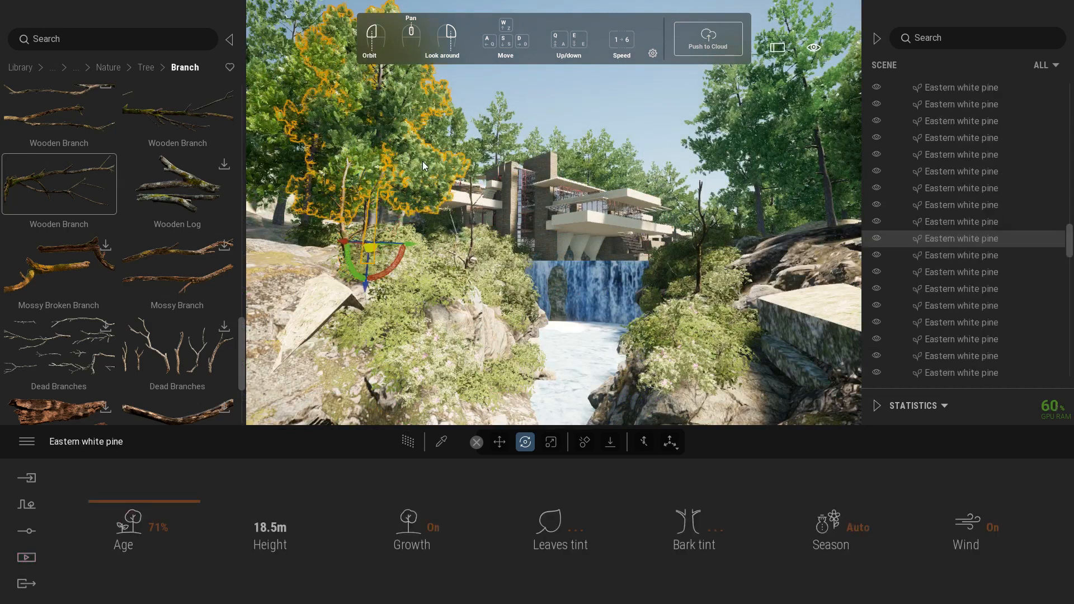
{"action": "left_click", "coordinate": [858, 527]}
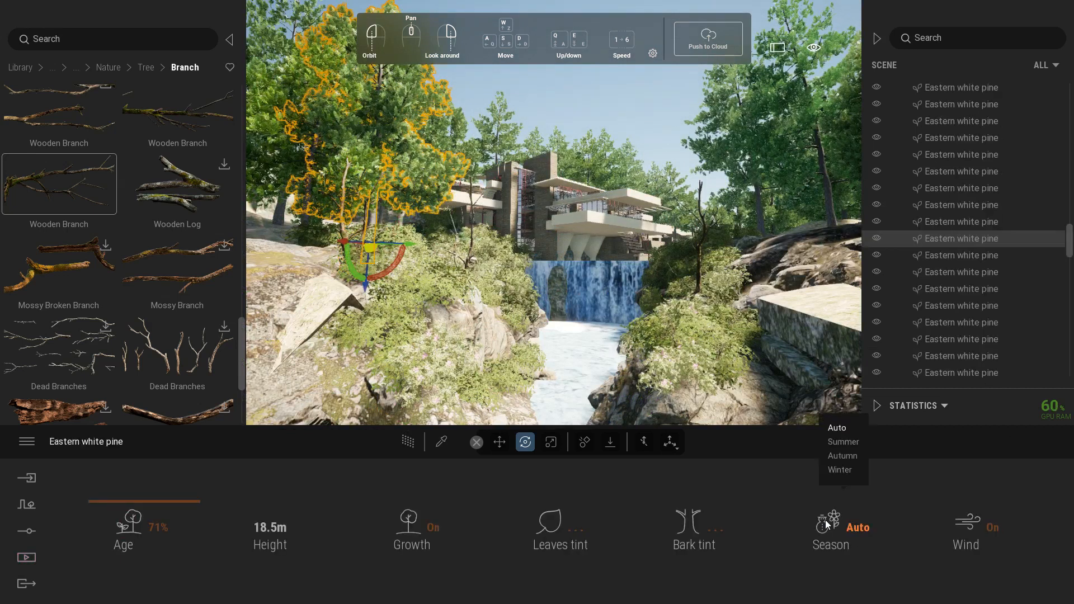
{"action": "left_click", "coordinate": [842, 442]}
{"action": "left_click", "coordinate": [575, 529]}
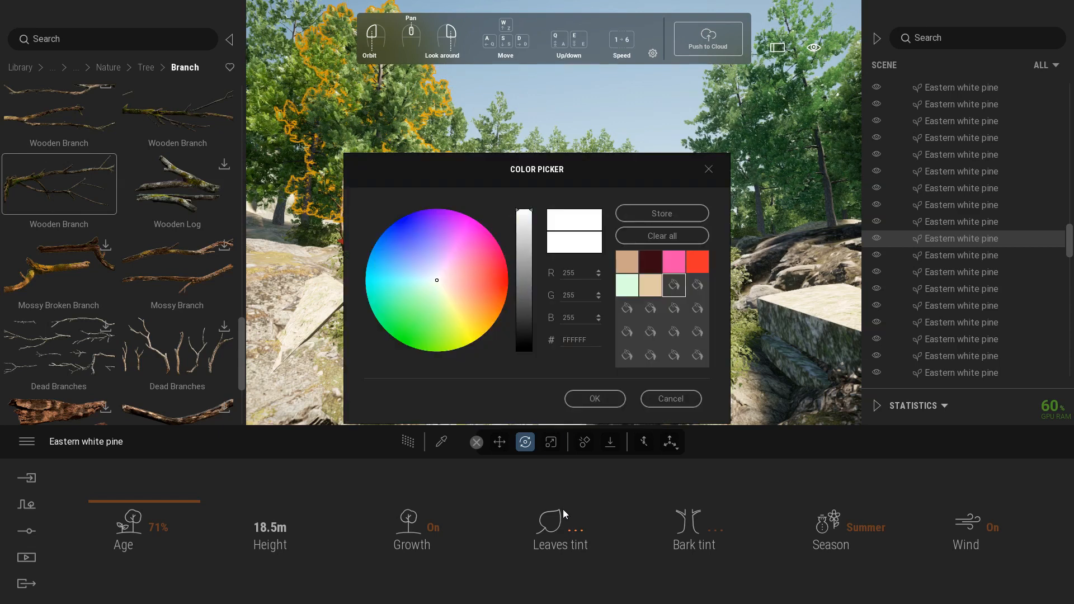
{"action": "left_click_drag", "start_coordinate": [444, 287], "coordinate": [458, 292]}
{"action": "left_click", "coordinate": [610, 399]}
{"action": "left_click", "coordinate": [26, 557]}
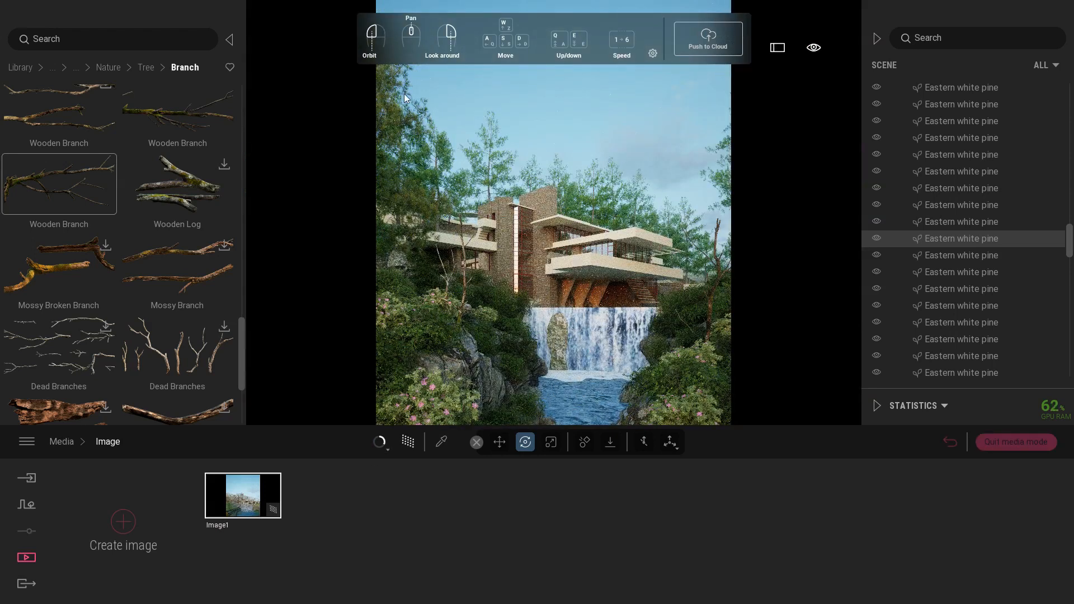
- Select several Eastern white pines behind the house together and give their leaves a pale cream tint
{"action": "left_click", "coordinate": [581, 211]}
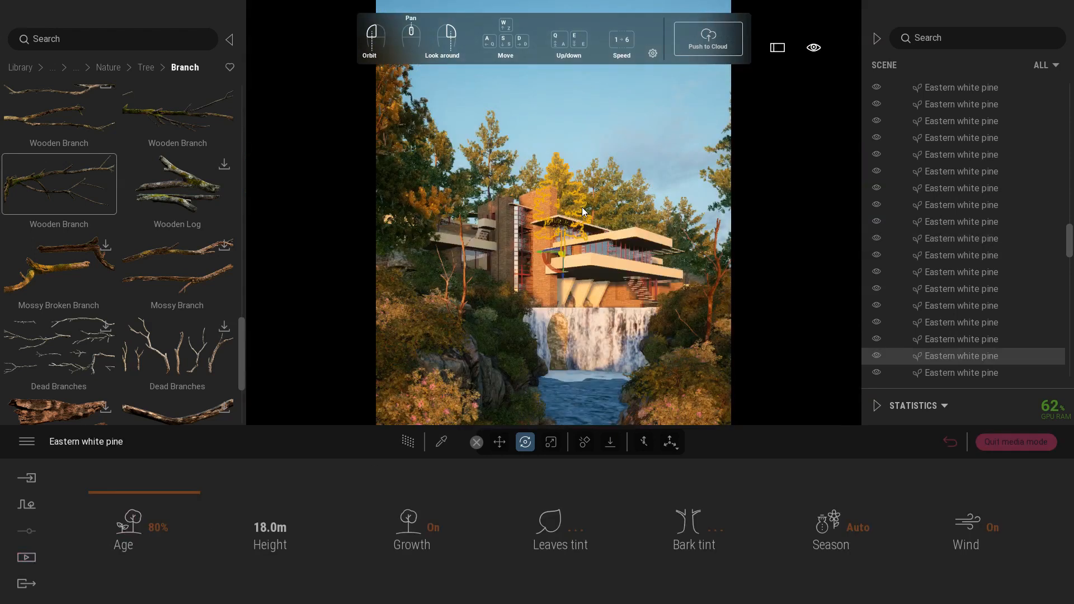
{"action": "left_click", "coordinate": [641, 220], "text": "ctrl"}
{"action": "left_click", "coordinate": [621, 201], "text": "ctrl"}
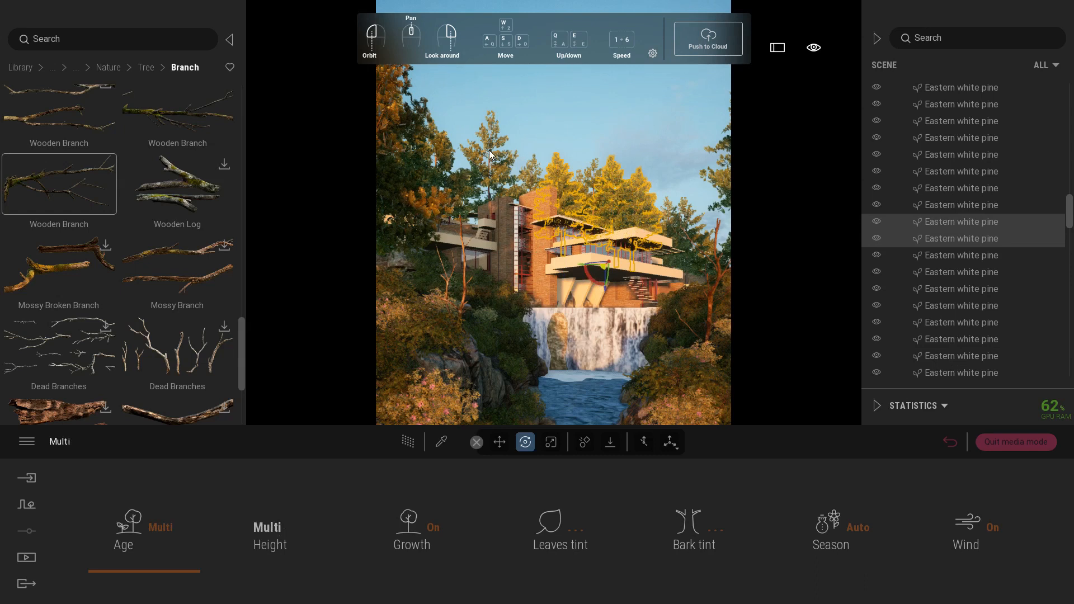
{"action": "left_click", "coordinate": [500, 154], "text": "ctrl"}
{"action": "left_click", "coordinate": [549, 521]}
{"action": "left_click", "coordinate": [448, 290]}
{"action": "left_click", "coordinate": [594, 398]}
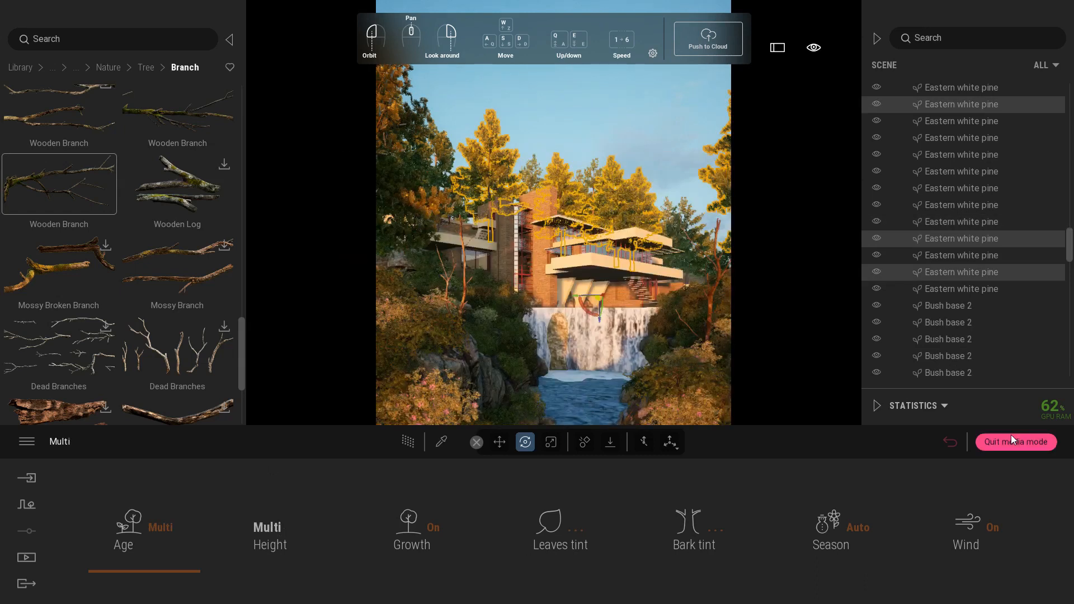
{"action": "left_click", "coordinate": [26, 560]}
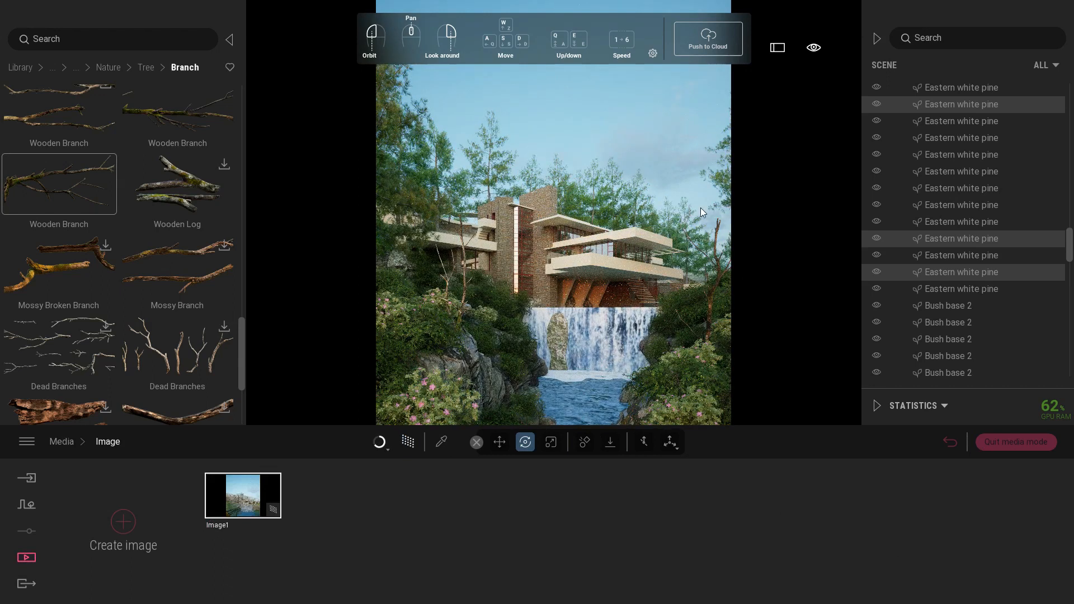
- Tint the leaves of one Eastern white pine behind the house tan, B89469, and check it in Image1
{"action": "left_click", "coordinate": [622, 212]}
{"action": "left_click", "coordinate": [555, 520]}
{"action": "left_click_drag", "start_coordinate": [453, 289], "coordinate": [463, 300]}
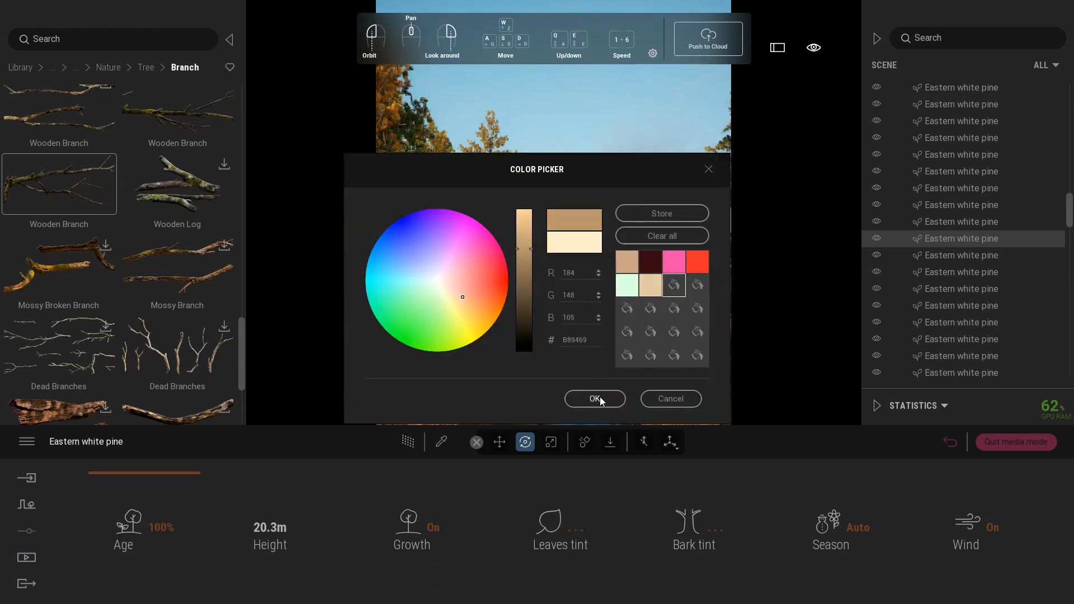
{"action": "left_click", "coordinate": [594, 399]}
{"action": "left_click", "coordinate": [23, 559]}
{"action": "left_click", "coordinate": [218, 524]}
{"action": "left_click", "coordinate": [243, 495]}
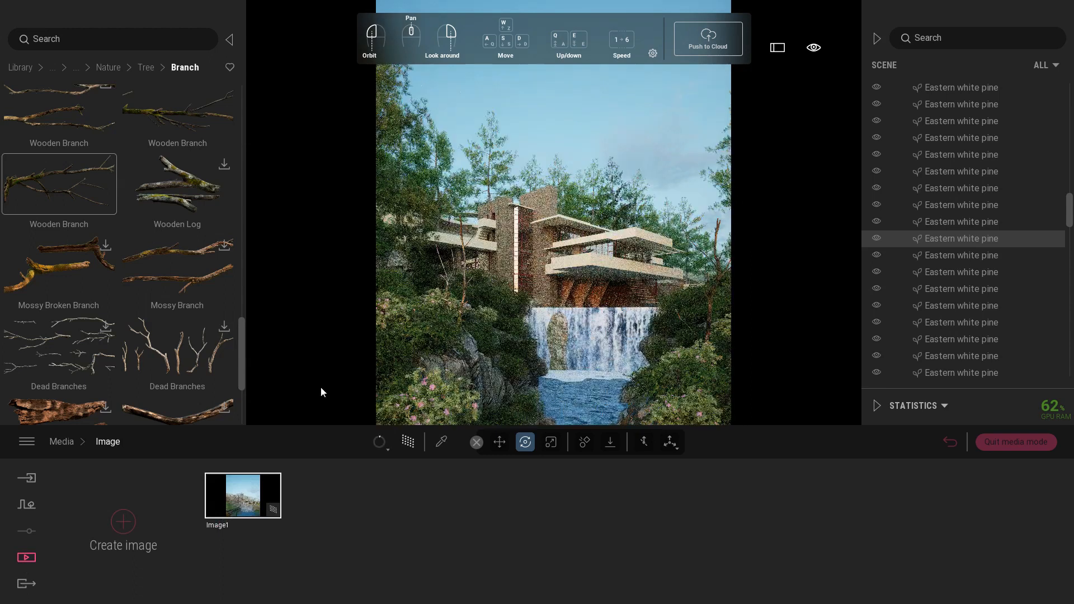
- Lighten the leaf tint of the selected Eastern white pine behind the house and return to the media images
{"action": "left_click", "coordinate": [1010, 441]}
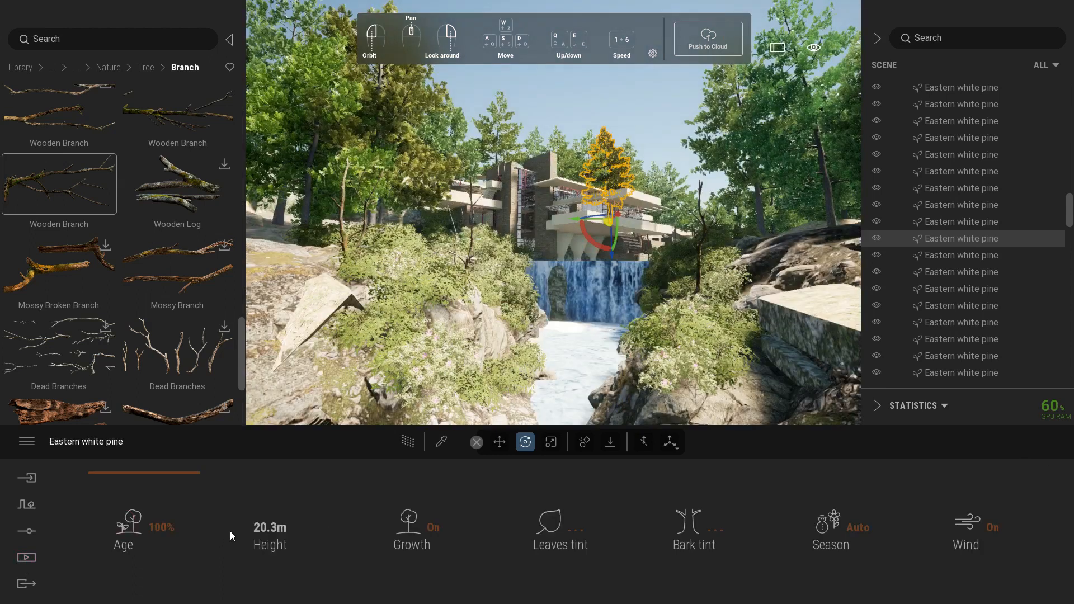
{"action": "left_click", "coordinate": [551, 521]}
{"action": "left_click", "coordinate": [530, 237]}
{"action": "left_click", "coordinate": [592, 401]}
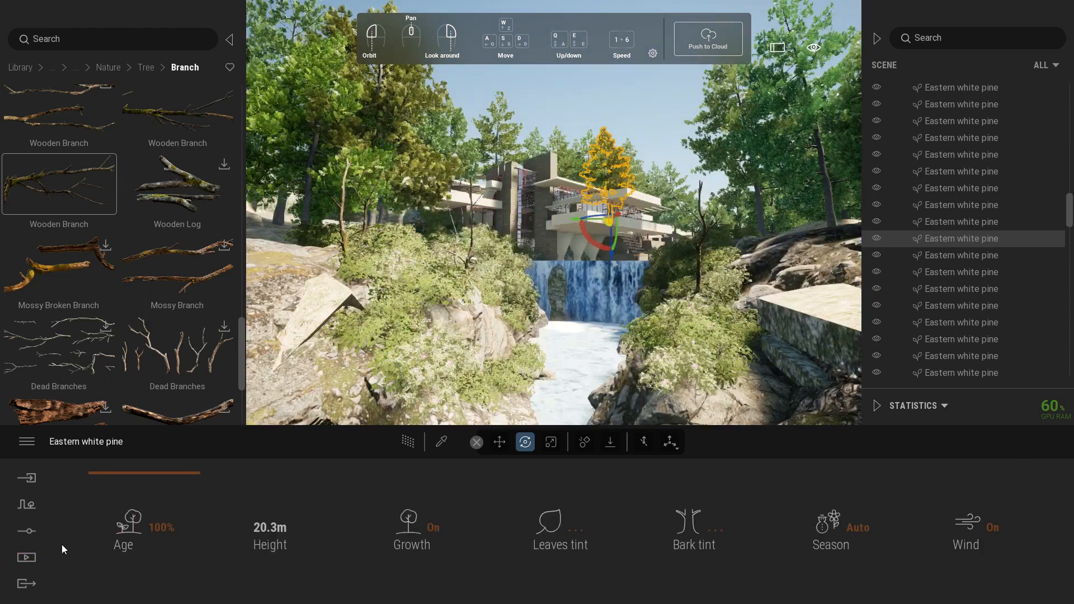
{"action": "left_click", "coordinate": [26, 557]}
{"action": "left_click", "coordinate": [211, 521]}
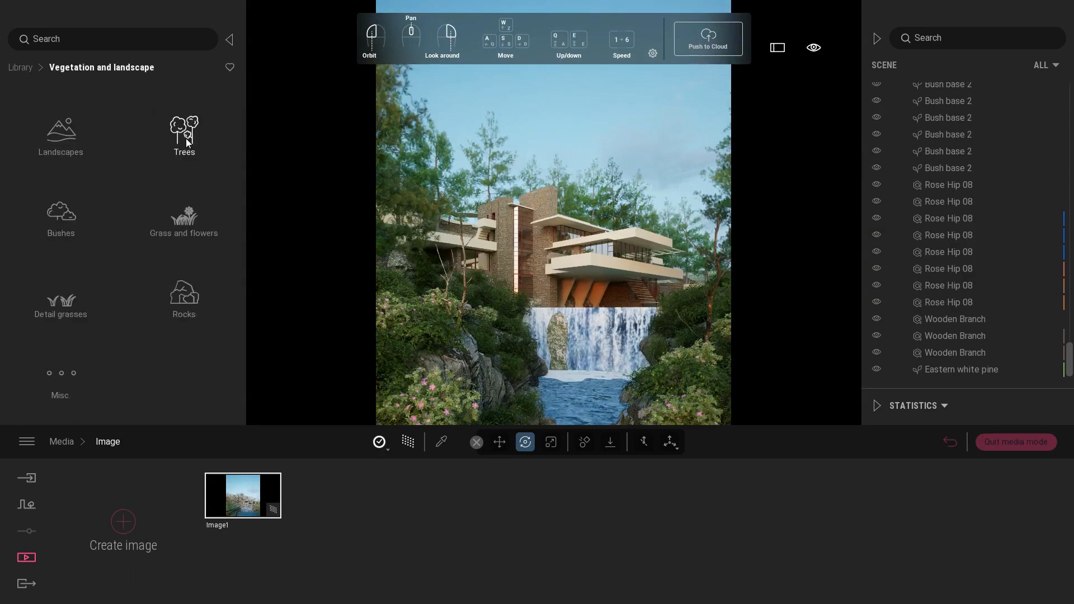
- Add a Dead tree 2 from the miscellaneous vegetation, move it onto the right riverbank, and check it in Image1
{"action": "left_click", "coordinate": [61, 379]}
{"action": "left_click_drag", "start_coordinate": [58, 196], "coordinate": [598, 411]}
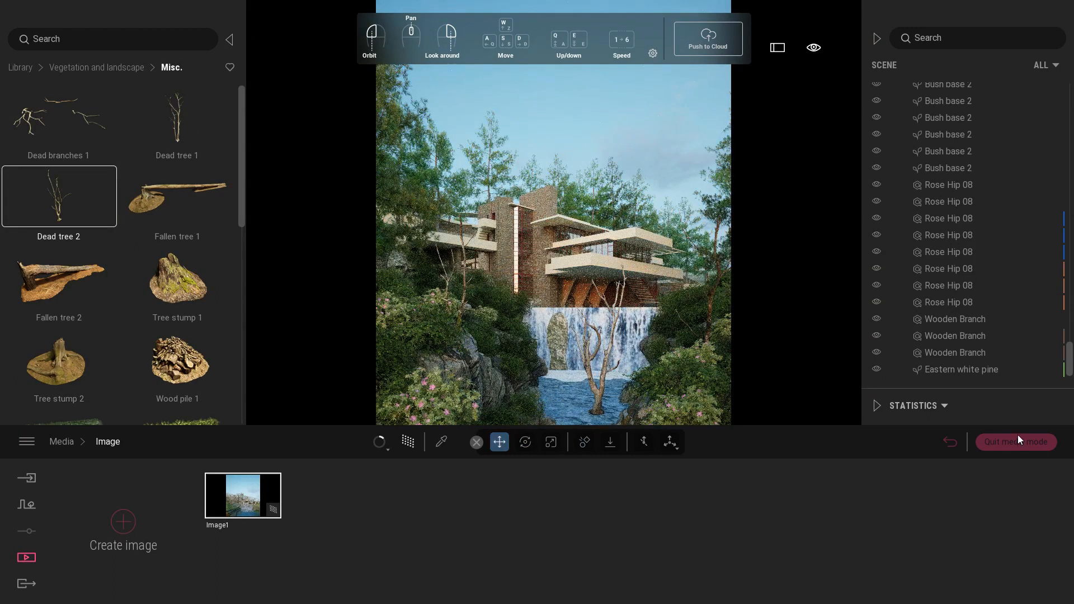
{"action": "left_click", "coordinate": [1015, 442]}
{"action": "left_click_drag", "start_coordinate": [570, 331], "coordinate": [639, 288]}
{"action": "left_click", "coordinate": [243, 493]}
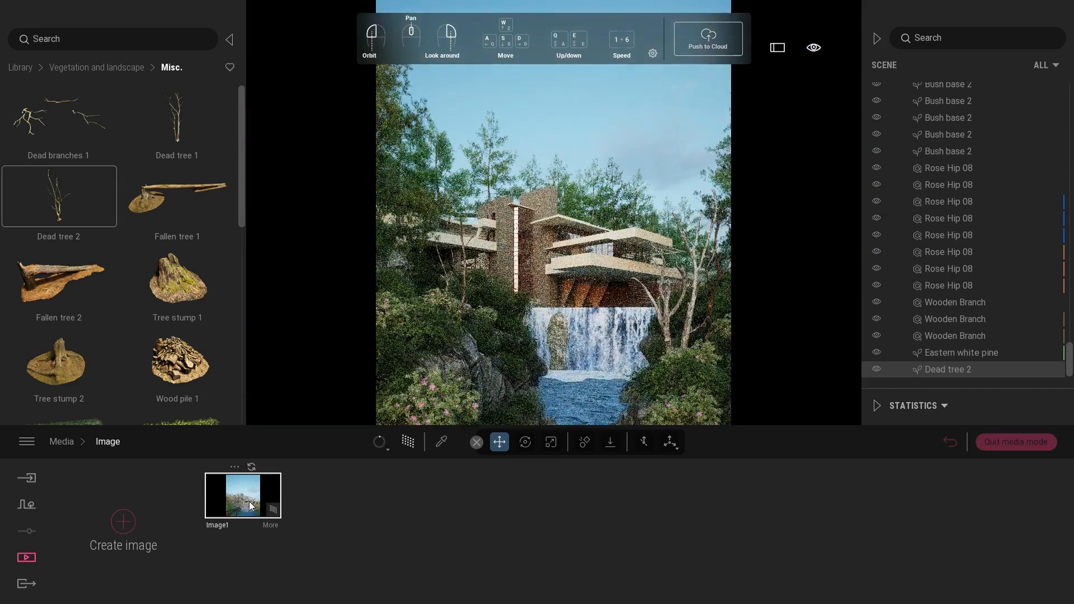
- Copy the dead tree to the left bank near the waterfall, adjust its placement, and check it in Image1
{"action": "left_click", "coordinate": [1014, 442]}
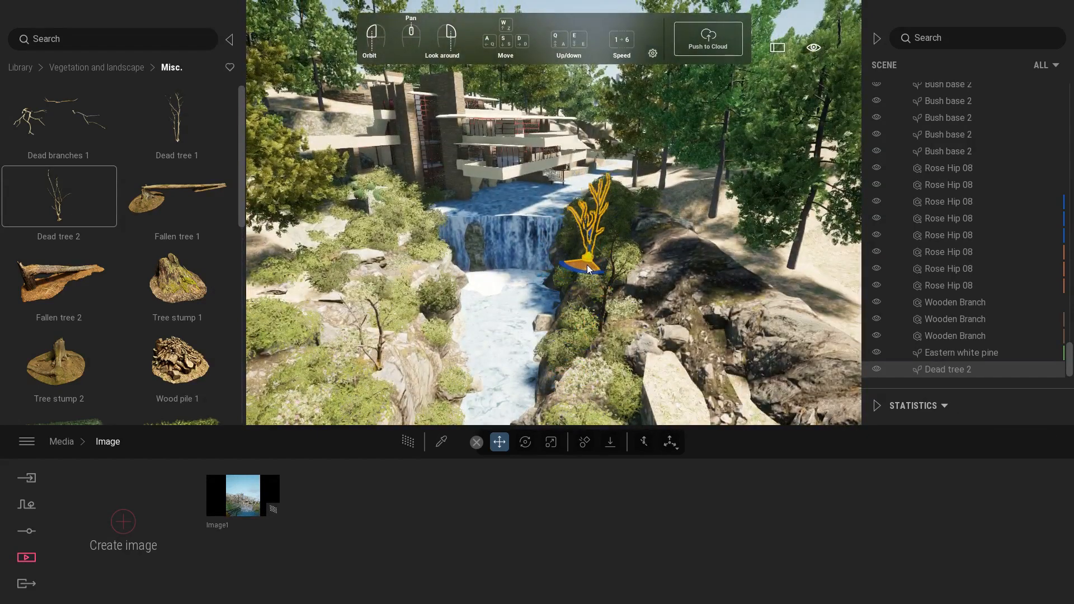
{"action": "left_click_drag", "start_coordinate": [589, 258], "coordinate": [390, 264], "text": "alt"}
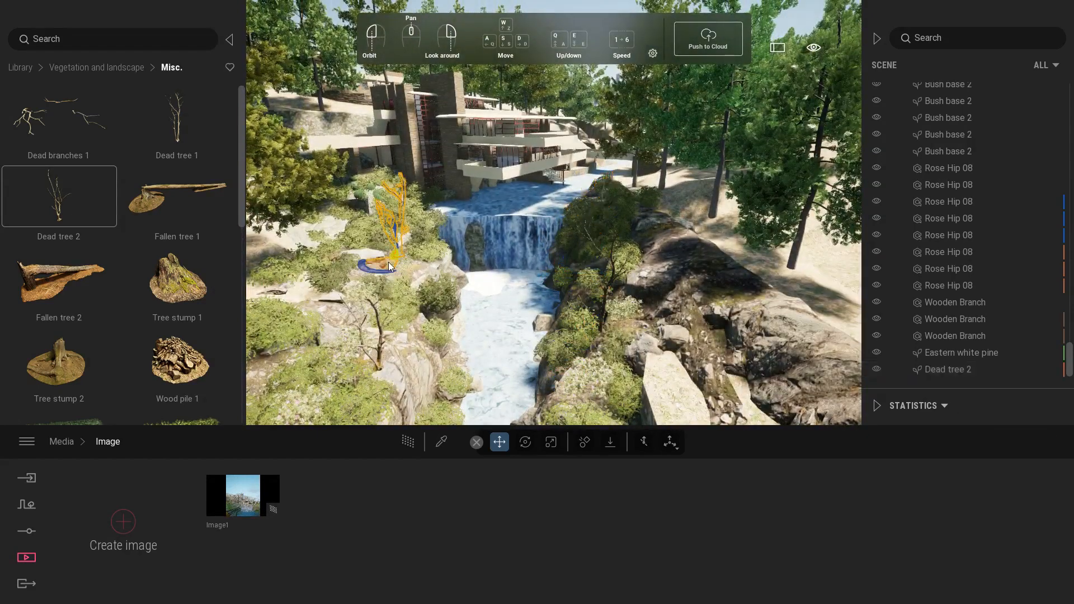
{"action": "left_click", "coordinate": [495, 356]}
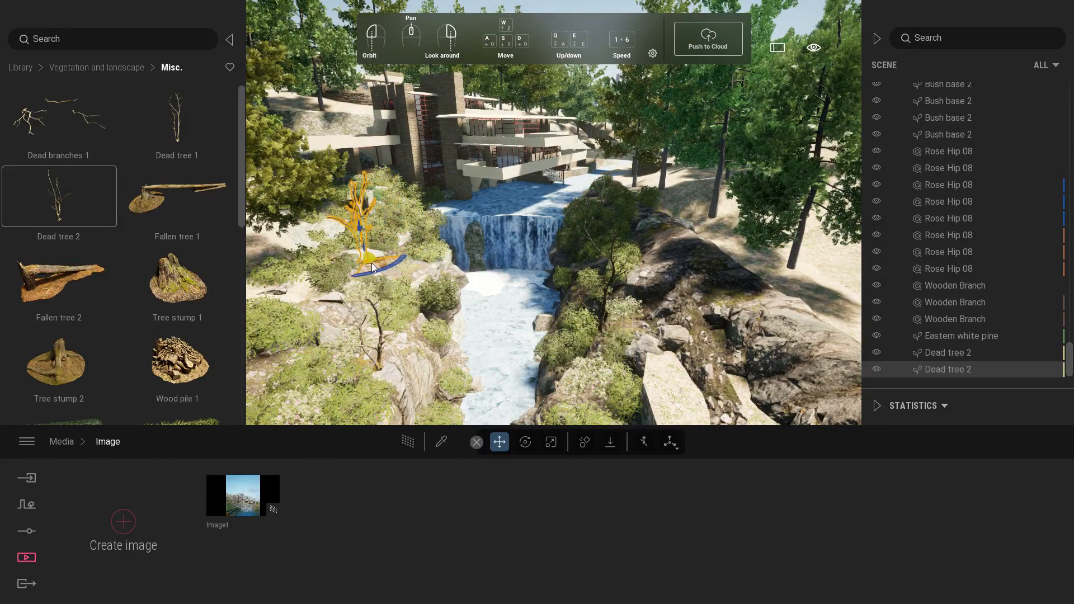
{"action": "double_click", "coordinate": [400, 251]}
{"action": "left_click_drag", "start_coordinate": [597, 354], "coordinate": [513, 292]}
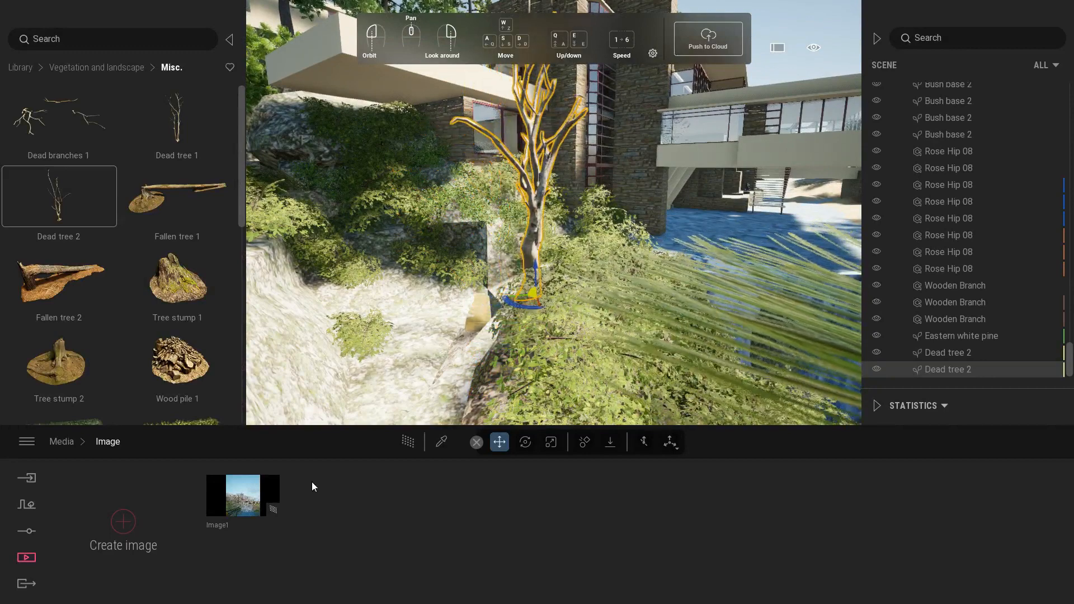
{"action": "left_click", "coordinate": [253, 491]}
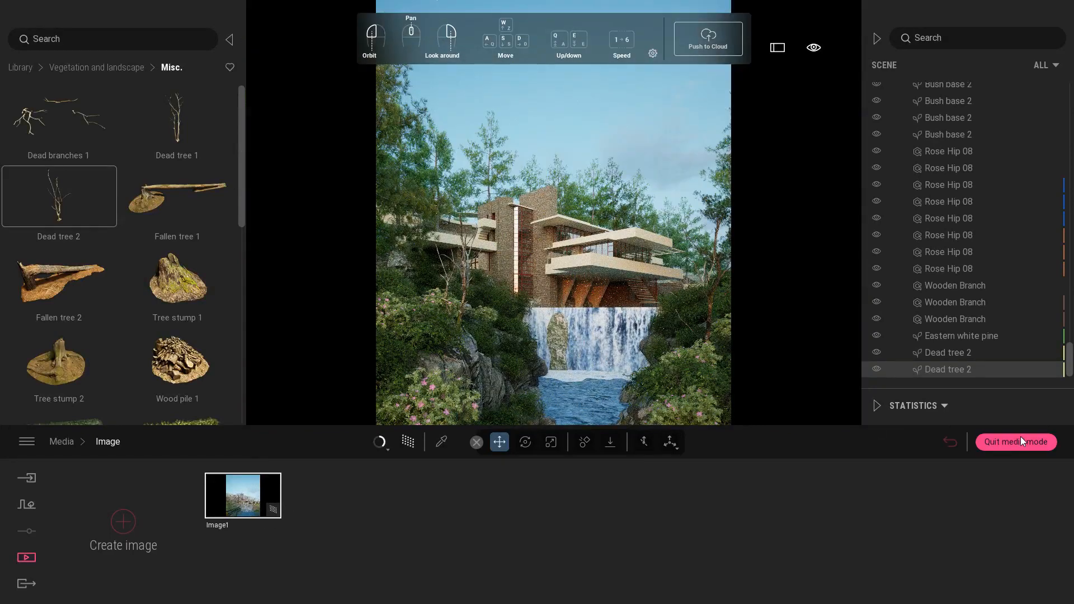
- Move the dead tree on the right bank slightly away from the river and check it in Image1
{"action": "left_click", "coordinate": [1016, 441]}
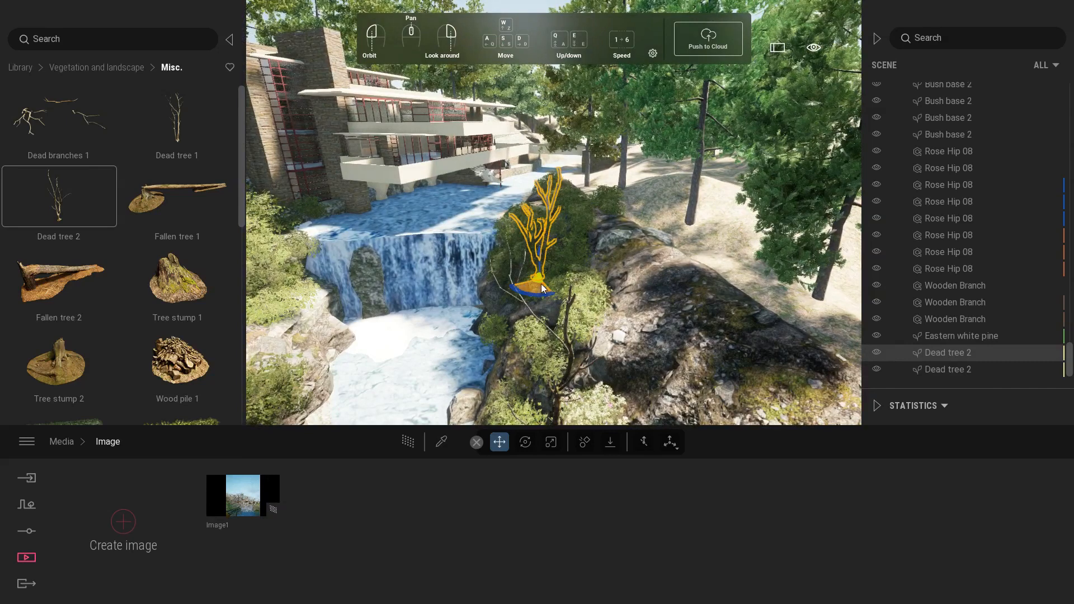
{"action": "mouse_move", "coordinate": [542, 284]}
{"action": "left_mouse_down"}
{"action": "mouse_move", "coordinate": [543, 294]}
{"action": "mouse_move", "coordinate": [538, 266]}
{"action": "mouse_move", "coordinate": [553, 284]}
{"action": "left_mouse_up"}
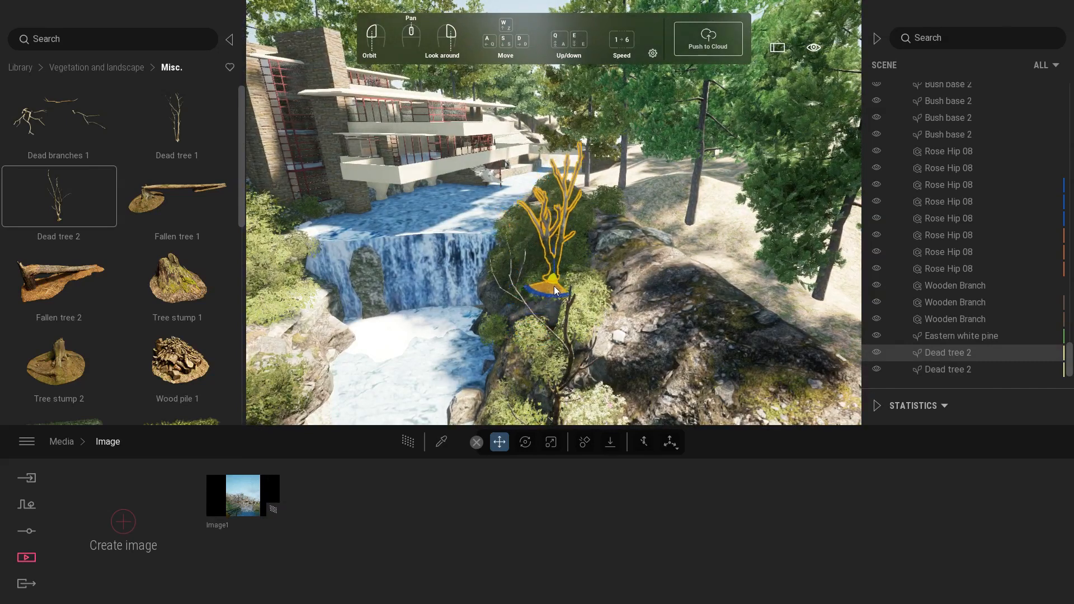
{"action": "left_click", "coordinate": [259, 491]}
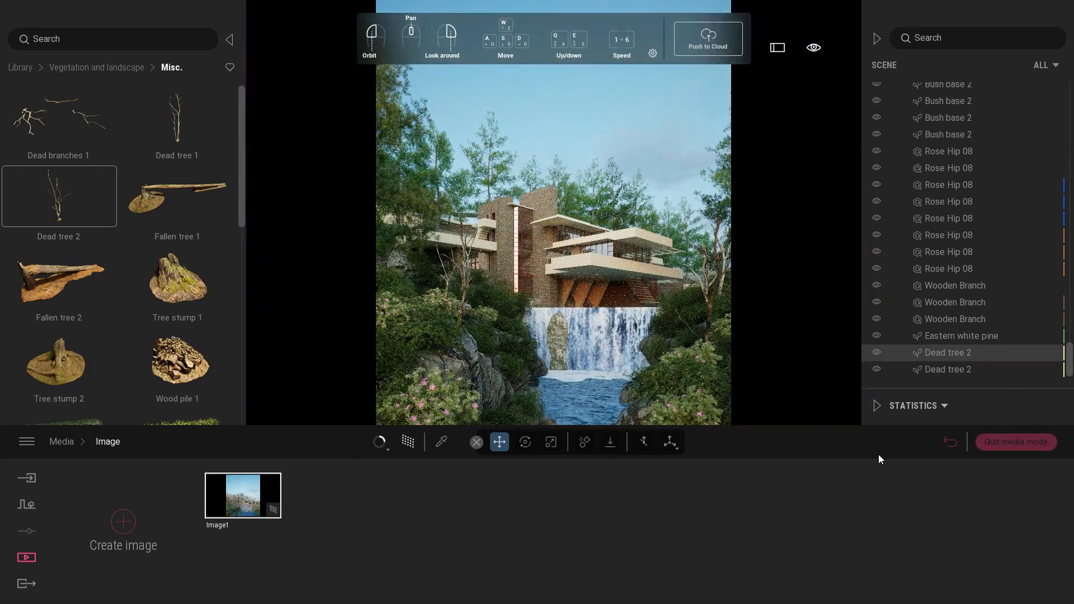
- Copy the dead tree to the far left of the near bank and check the composition in Image1
{"action": "left_click", "coordinate": [1016, 442]}
{"action": "left_click_drag", "start_coordinate": [684, 212], "coordinate": [394, 244]}
{"action": "left_click", "coordinate": [499, 359]}
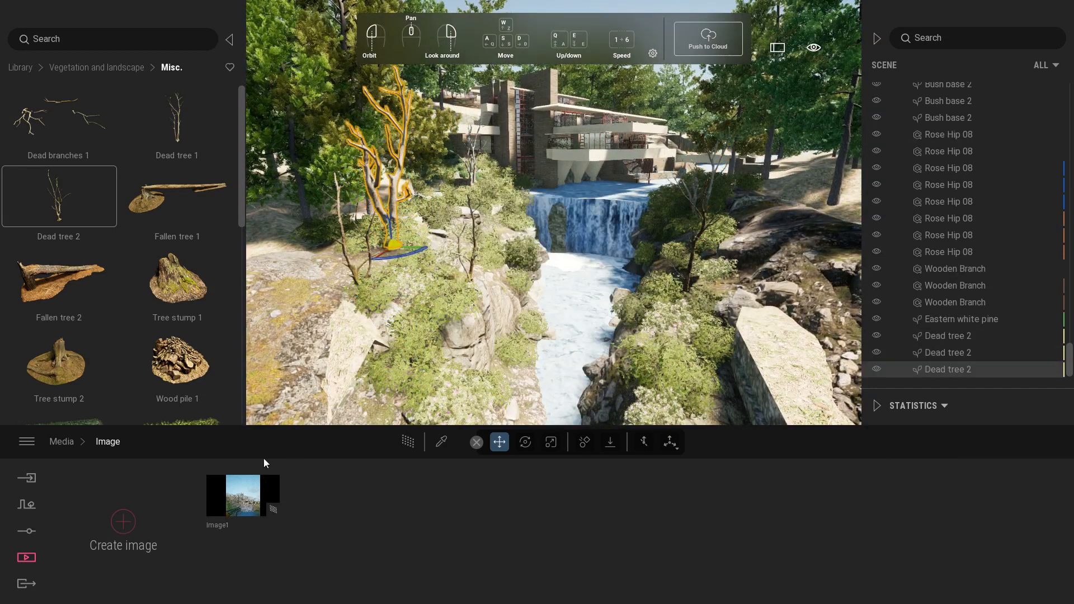
{"action": "left_click", "coordinate": [250, 503]}
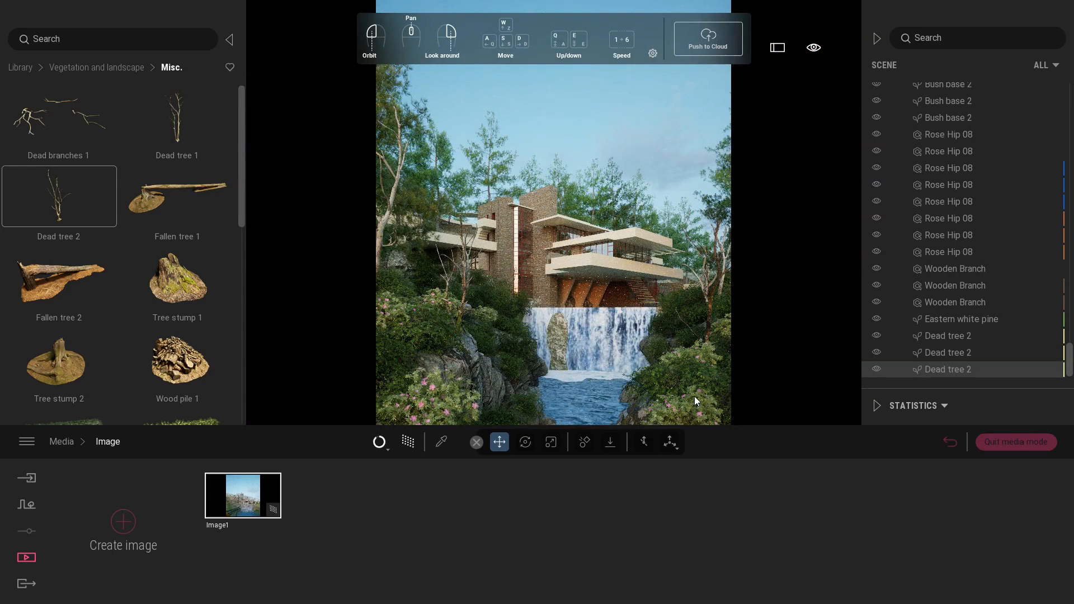
{"action": "left_click", "coordinate": [661, 135]}
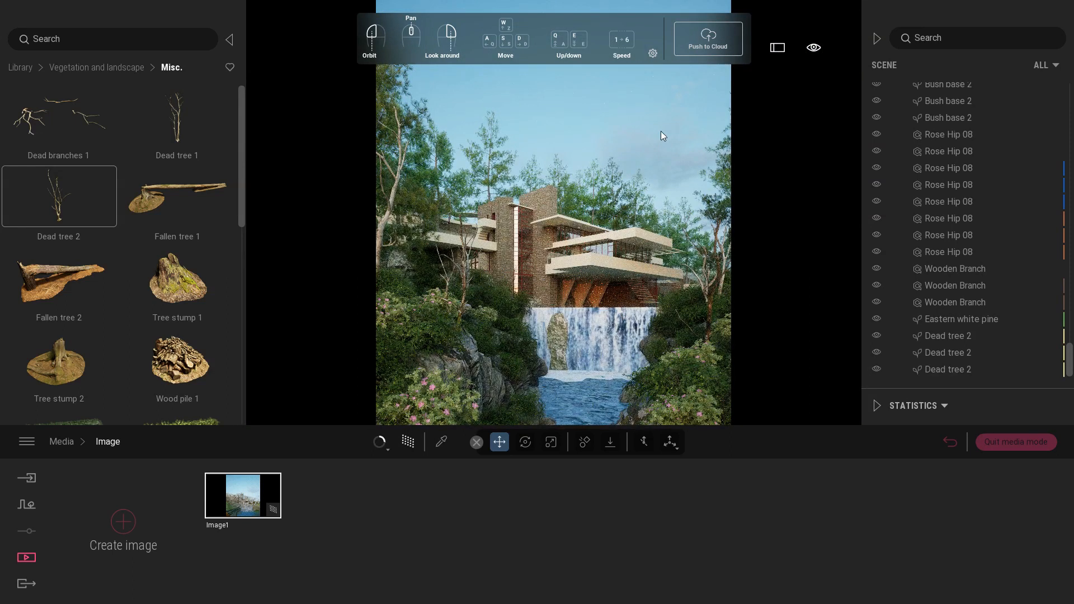
- Apply the River 02 water material to the river below the waterfall and check Image1 together with its lighting settings
{"action": "left_click", "coordinate": [1016, 441]}
{"action": "left_click", "coordinate": [20, 67]}
{"action": "left_click", "coordinate": [59, 129]}
{"action": "scroll", "coordinate": [231, 352], "scroll_direction": "down", "scroll_amount": 5}
{"action": "left_click", "coordinate": [100, 369]}
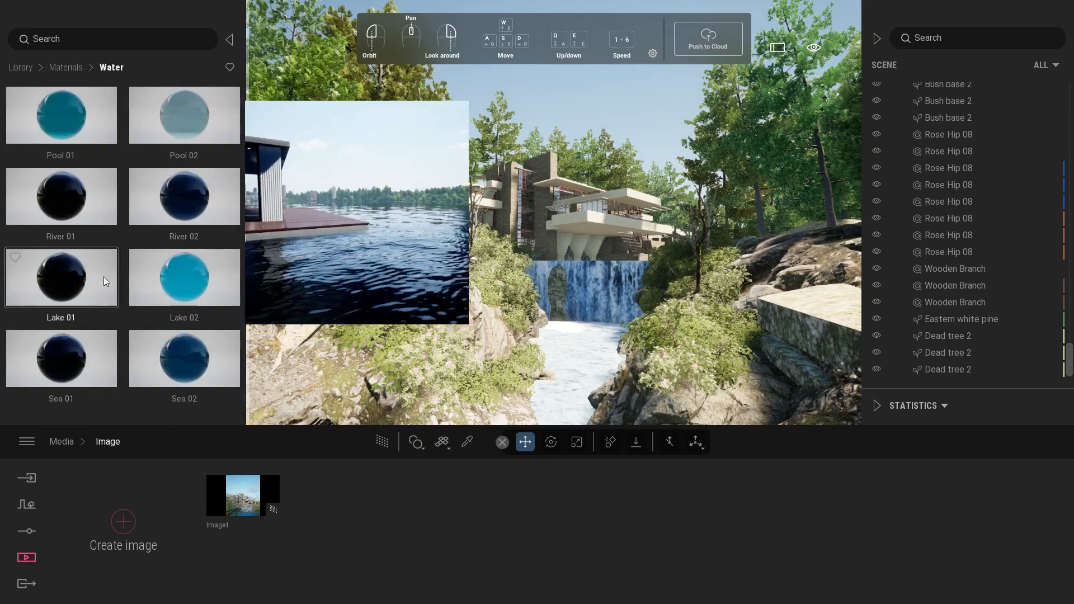
{"action": "left_click_drag", "start_coordinate": [185, 207], "coordinate": [586, 374]}
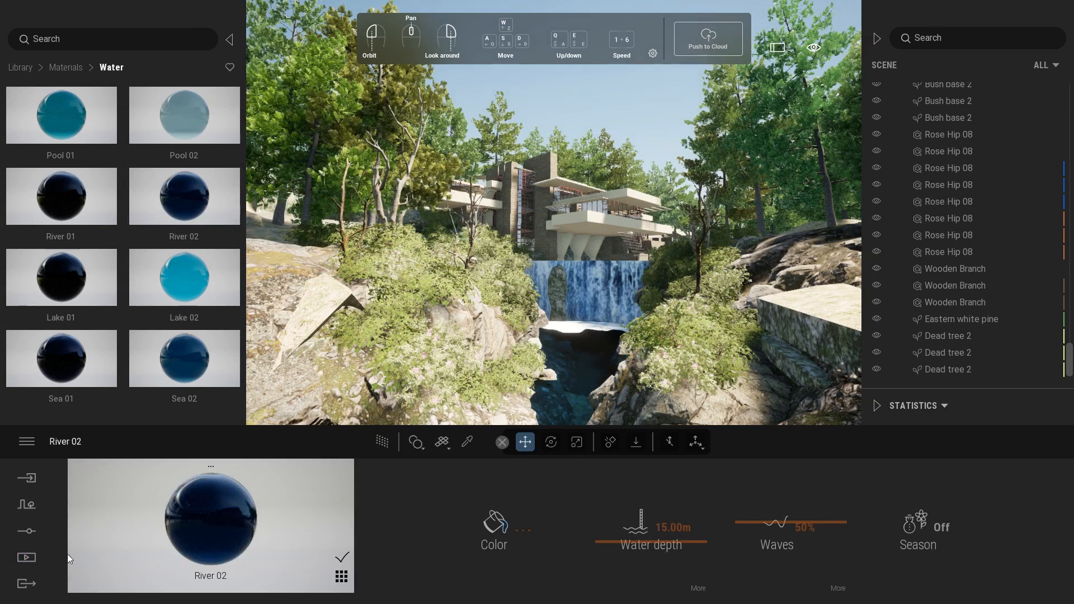
{"action": "left_click", "coordinate": [214, 521]}
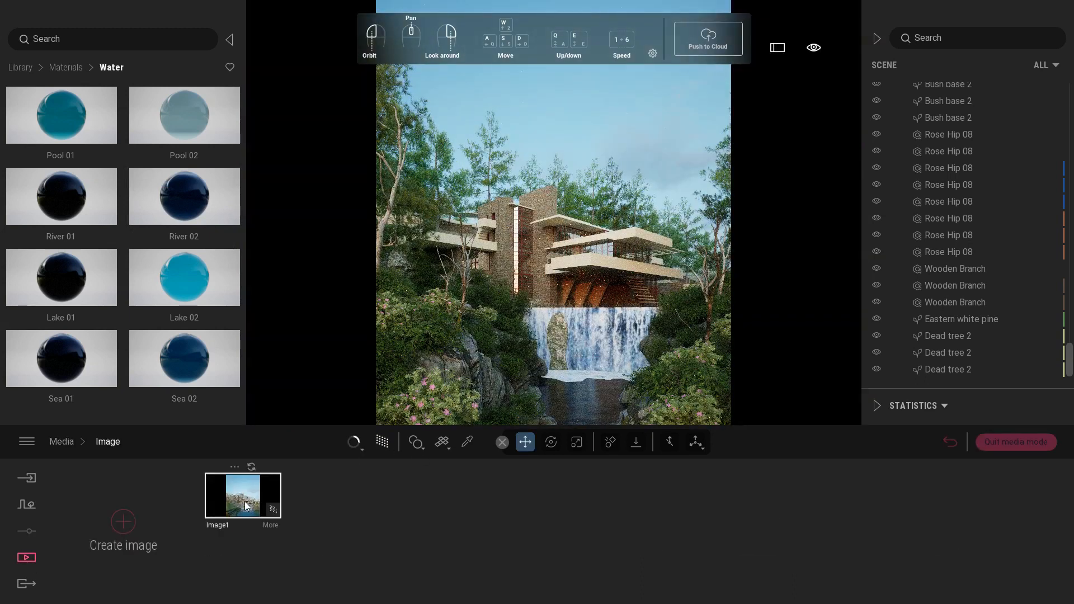
{"action": "left_click_drag", "start_coordinate": [185, 199], "coordinate": [500, 388]}
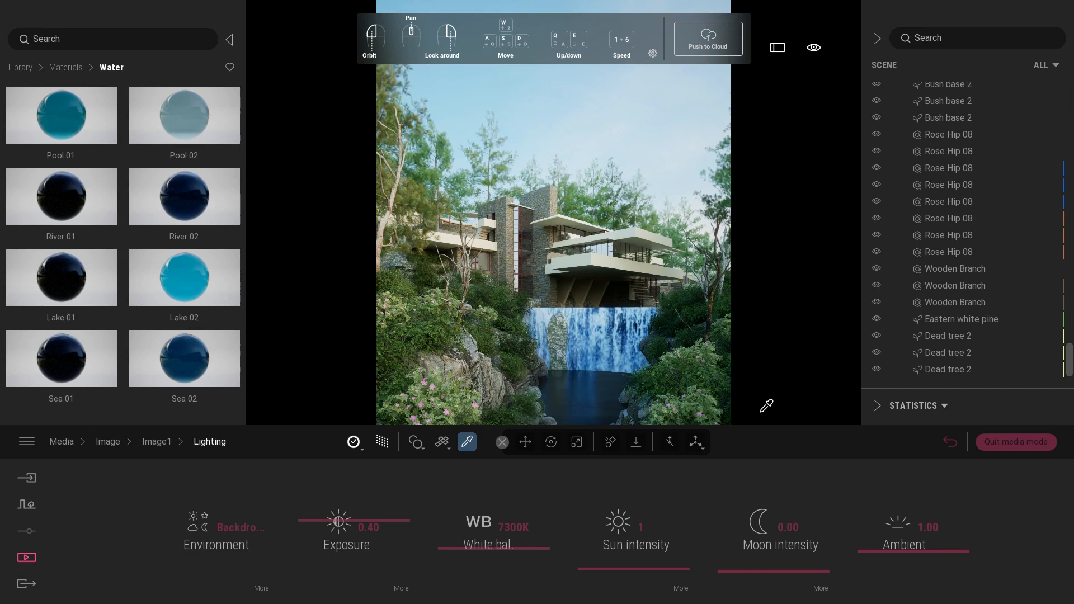
- Add Indian Sandalwood trees from the tree library on both riverbanks near the waterfall and check them in Image1
{"action": "left_click", "coordinate": [1001, 442]}
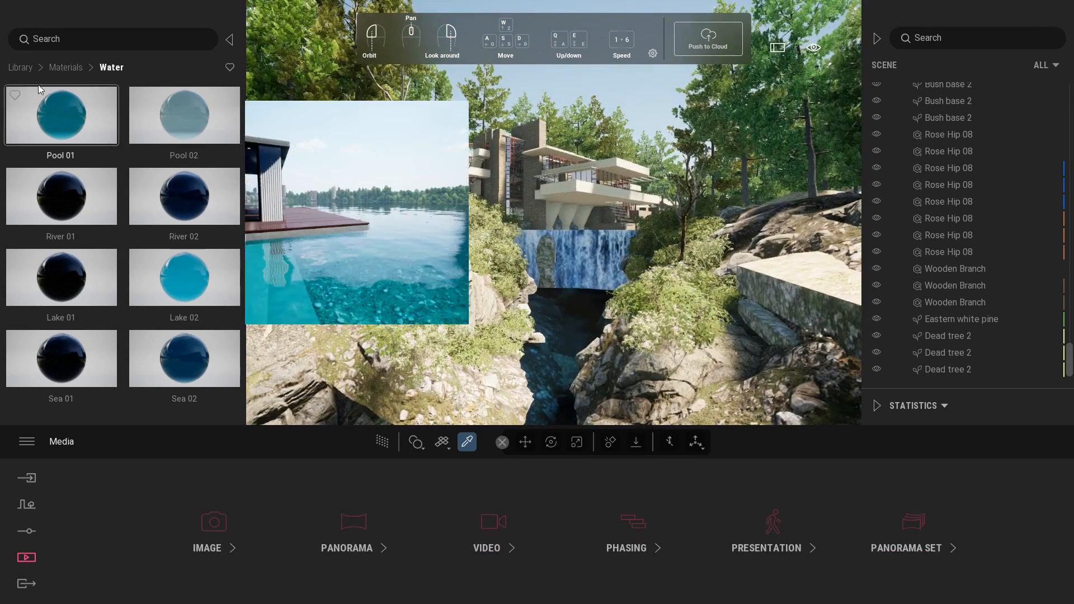
{"action": "left_click", "coordinate": [21, 67]}
{"action": "left_click", "coordinate": [178, 134]}
{"action": "left_click", "coordinate": [182, 131]}
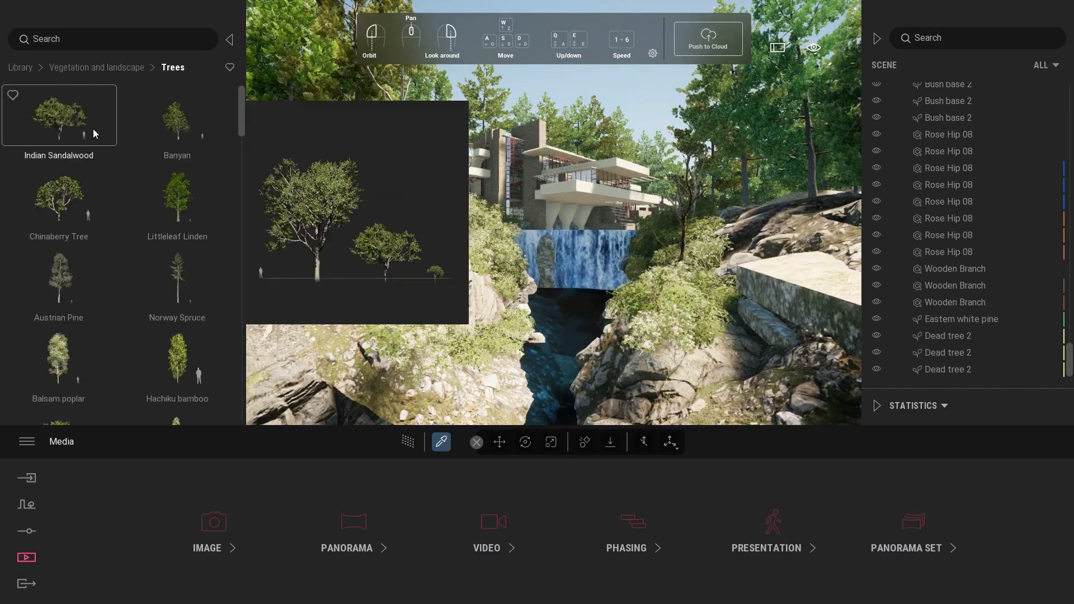
{"action": "left_click", "coordinate": [58, 117]}
{"action": "left_click_drag", "start_coordinate": [662, 286], "coordinate": [734, 274]}
{"action": "left_click", "coordinate": [733, 274]}
{"action": "right_click_drag", "start_coordinate": [733, 274], "coordinate": [671, 252]}
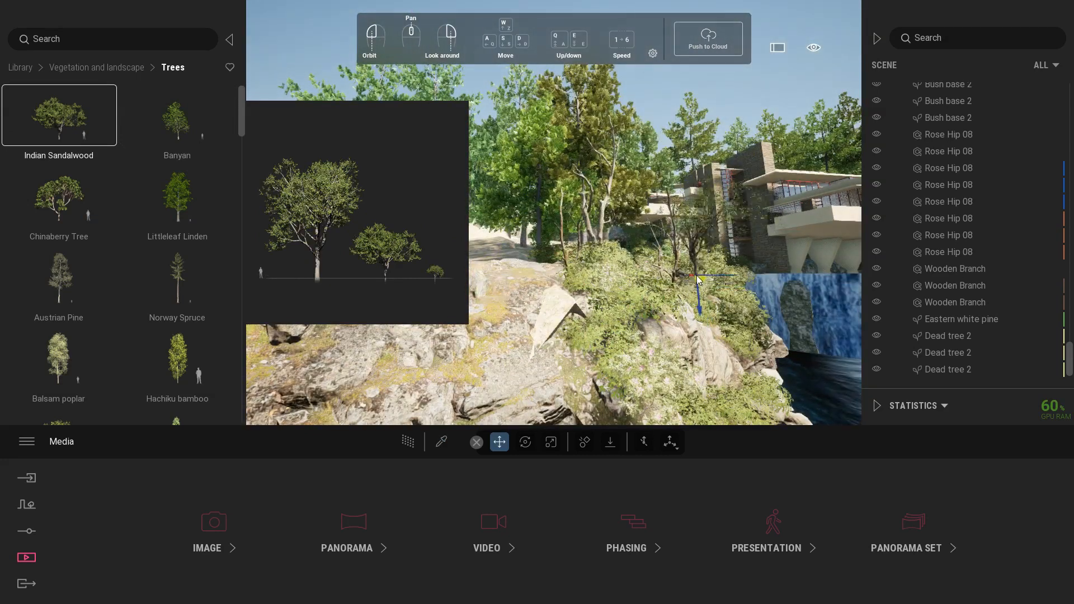
{"action": "key", "text": "w"}
{"action": "right_click_drag", "start_coordinate": [674, 284], "coordinate": [523, 302]}
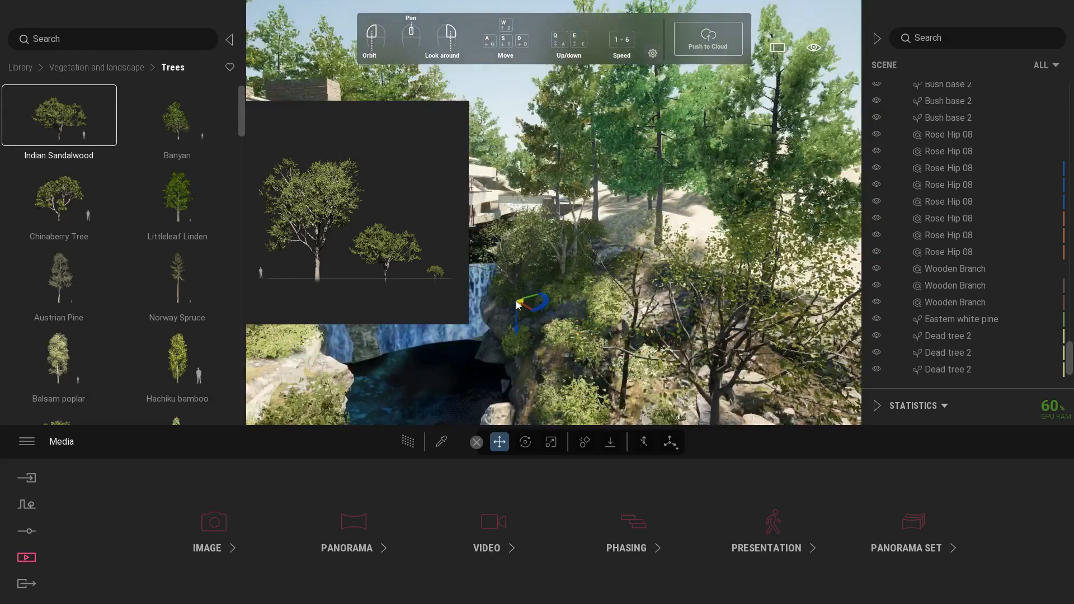
{"action": "left_click", "coordinate": [213, 522]}
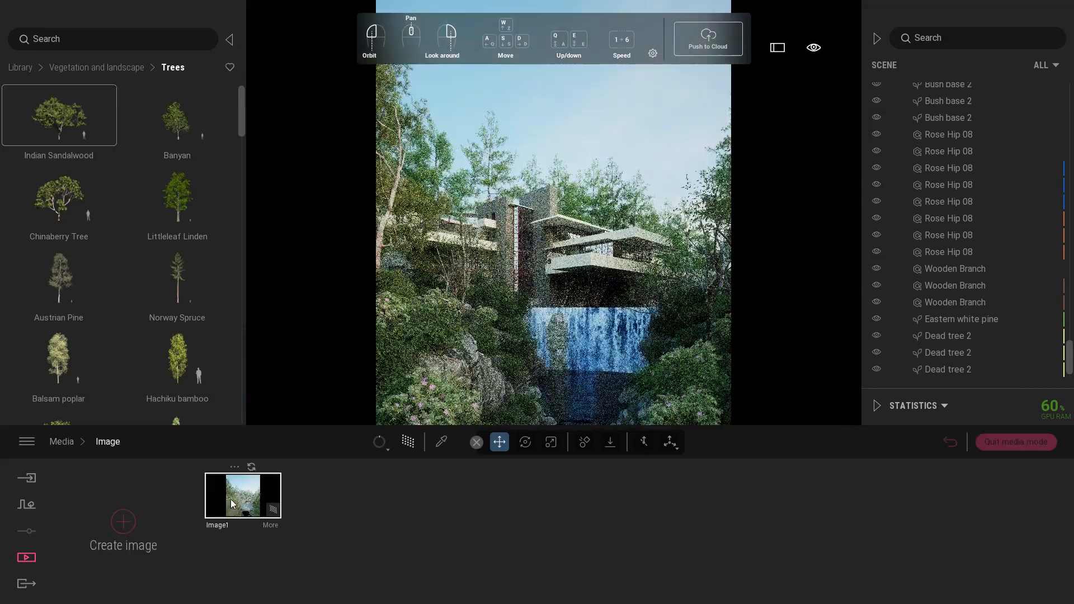
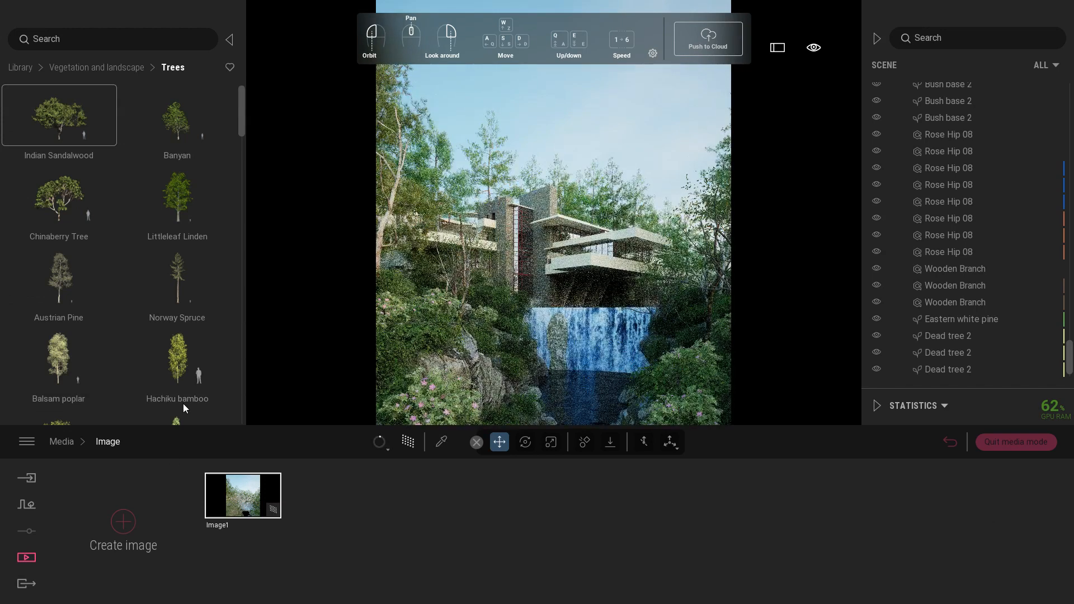
- Try out a Hachiku bamboo and a Koyama spruce from the tree library on the riverbanks
{"action": "left_click", "coordinate": [180, 381]}
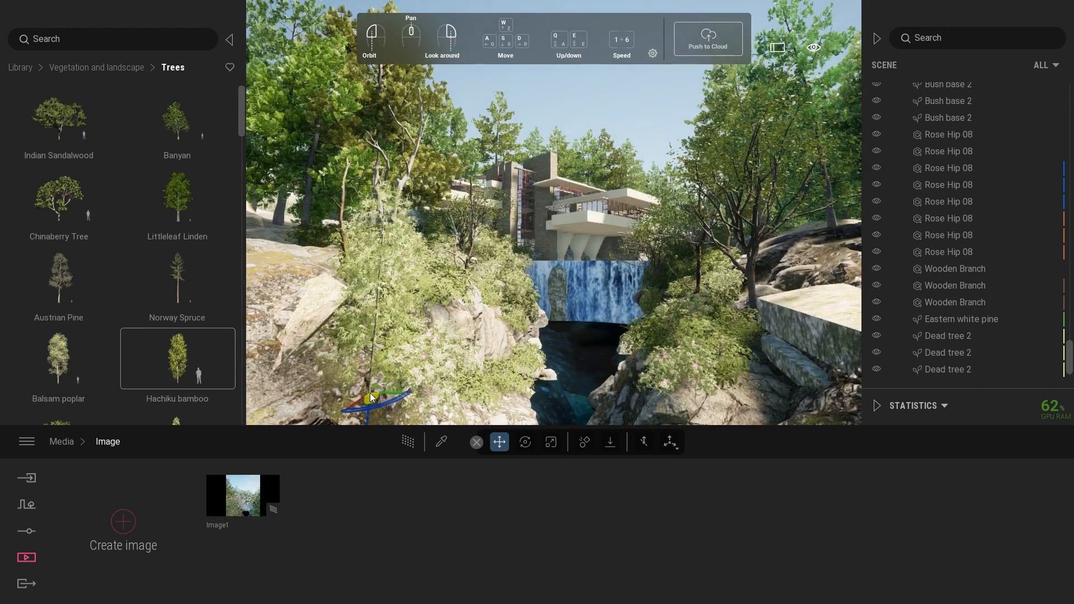
{"action": "left_click_drag", "start_coordinate": [241, 123], "coordinate": [243, 182]}
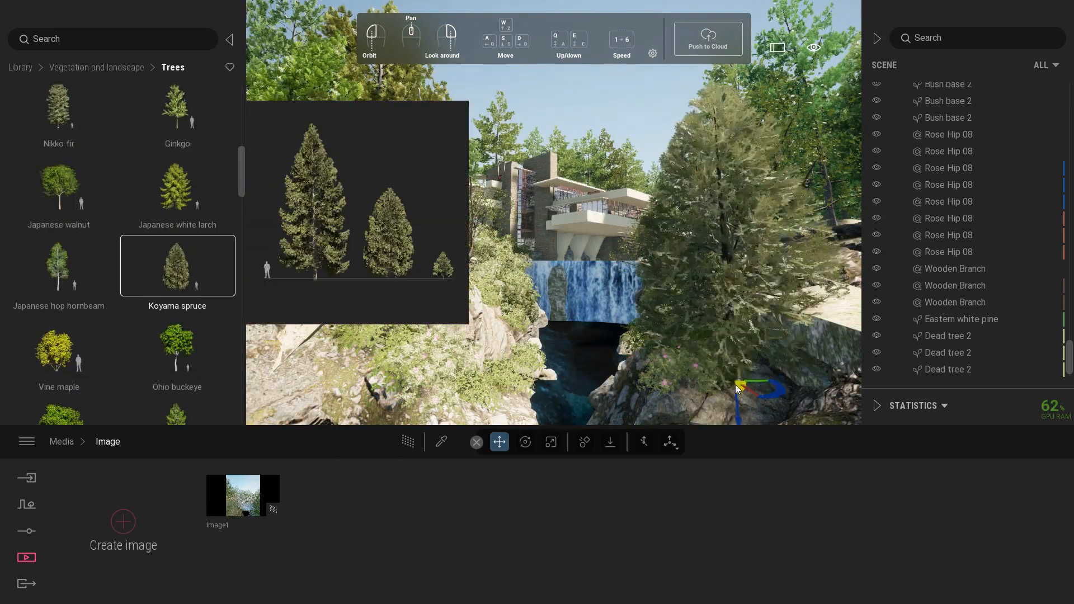
{"action": "left_click", "coordinate": [522, 346]}
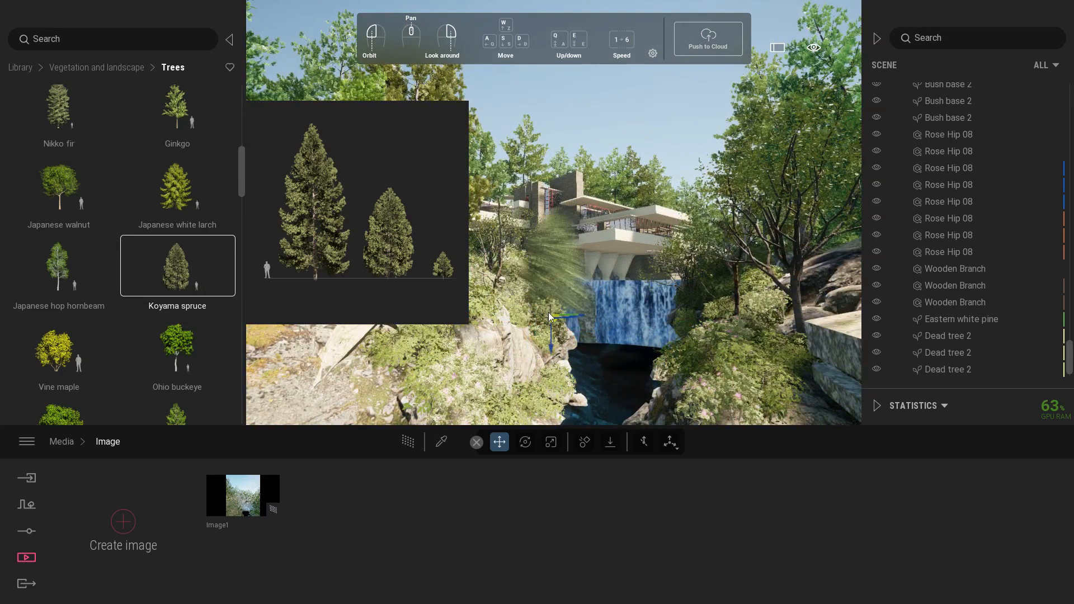
{"action": "left_click_drag", "start_coordinate": [563, 387], "coordinate": [241, 344]}
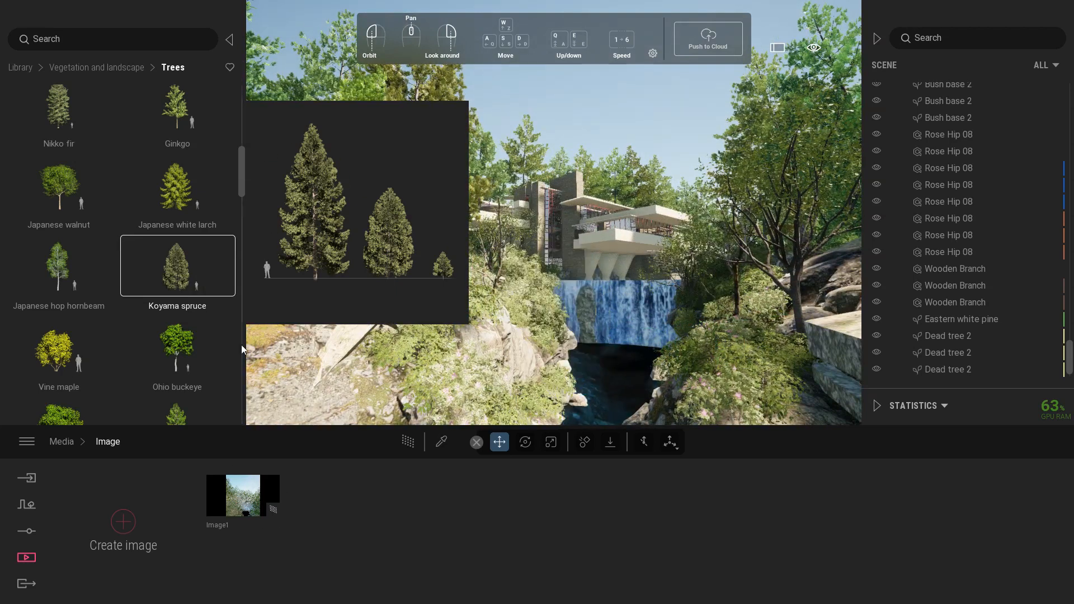
- Place several Weeping Fig trees on both riverbanks and beside the waterfall, and check them in Image1
{"action": "left_click_drag", "start_coordinate": [242, 183], "coordinate": [249, 380]}
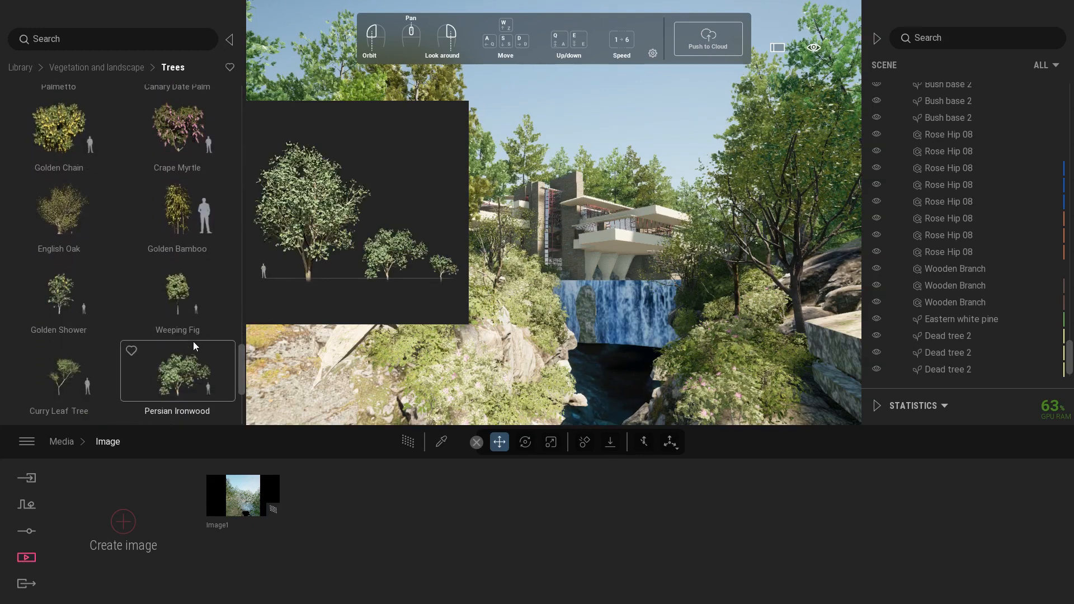
{"action": "scroll", "coordinate": [516, 294], "scroll_direction": "up", "scroll_amount": 2}
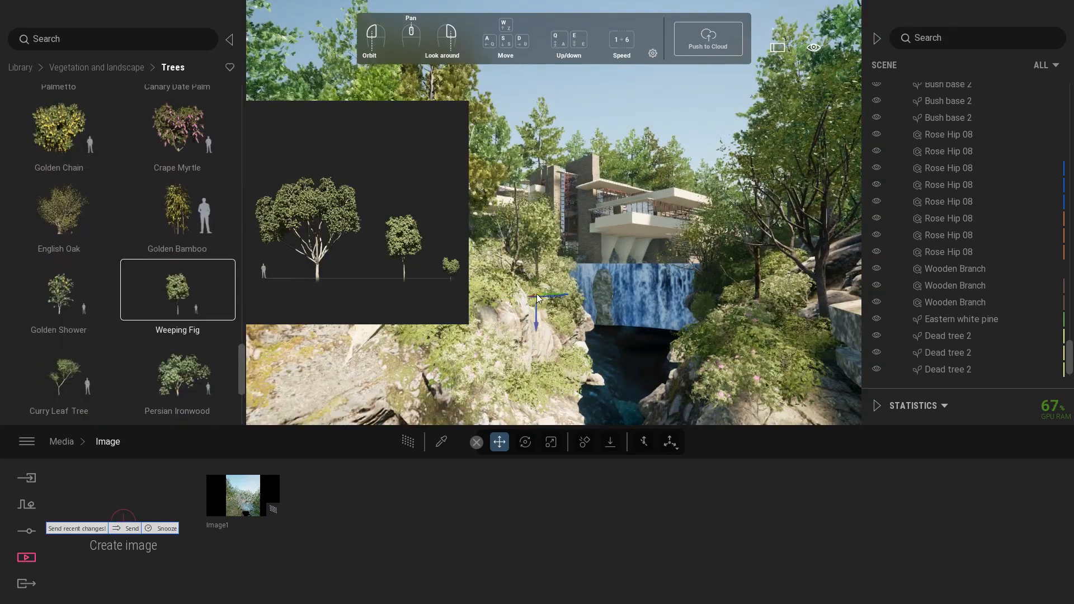
{"action": "scroll", "coordinate": [565, 318], "scroll_direction": "up", "scroll_amount": 2}
{"action": "scroll", "coordinate": [625, 365], "scroll_direction": "up", "scroll_amount": 2}
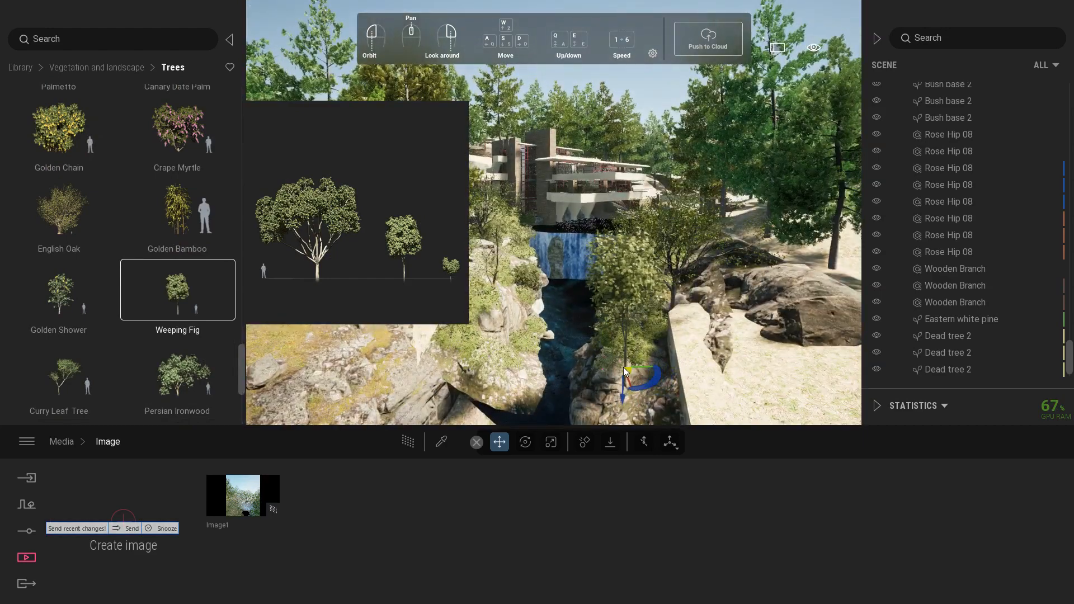
{"action": "scroll", "coordinate": [614, 320], "scroll_direction": "down", "scroll_amount": 2}
{"action": "scroll", "coordinate": [615, 322], "scroll_direction": "up", "scroll_amount": 2}
{"action": "scroll", "coordinate": [653, 329], "scroll_direction": "up", "scroll_amount": 2}
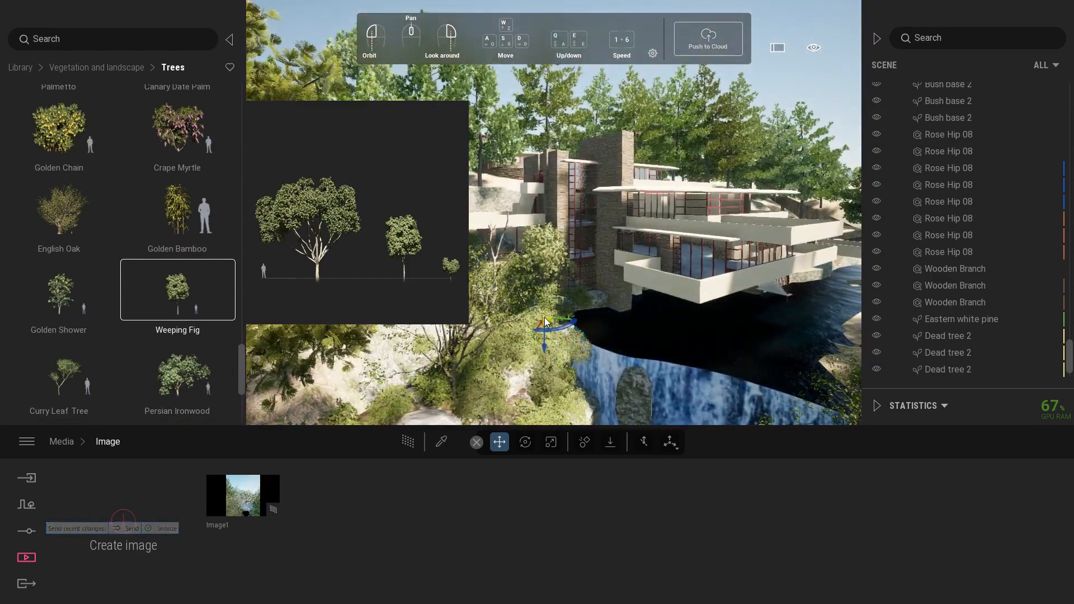
{"action": "scroll", "coordinate": [558, 326], "scroll_direction": "down", "scroll_amount": 3}
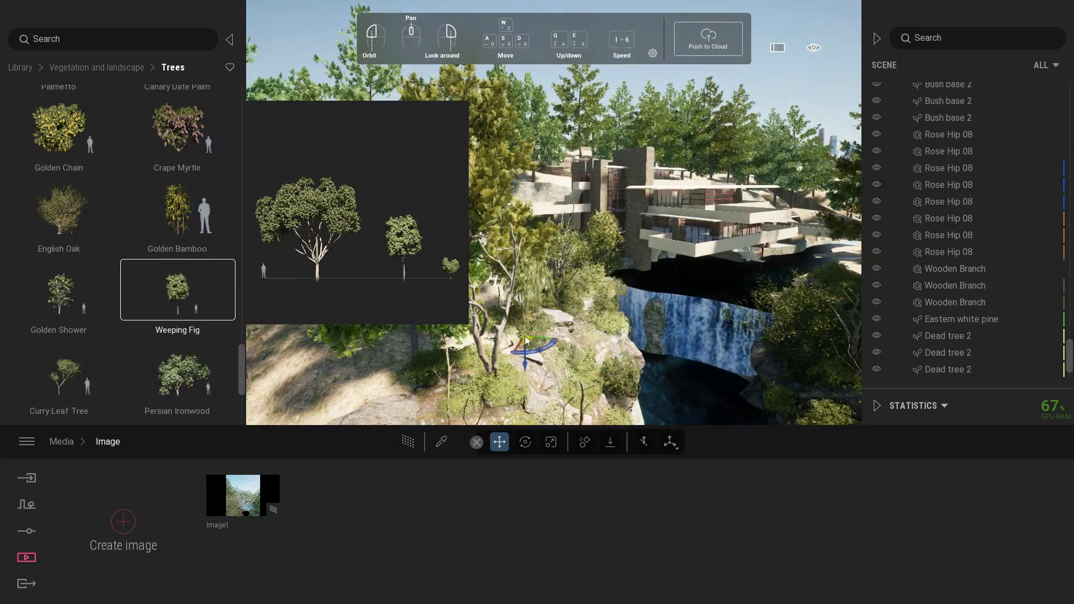
{"action": "left_click", "coordinate": [571, 363]}
{"action": "left_click", "coordinate": [243, 494]}
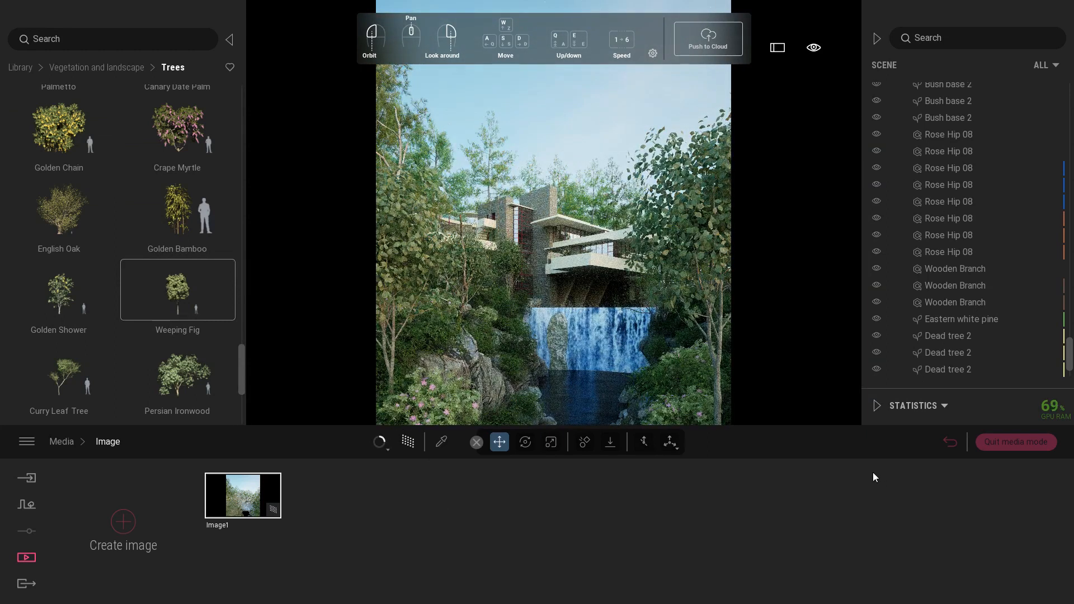
- Delete the large Weeping Fig on the near right riverbank
{"action": "left_click", "coordinate": [1016, 442]}
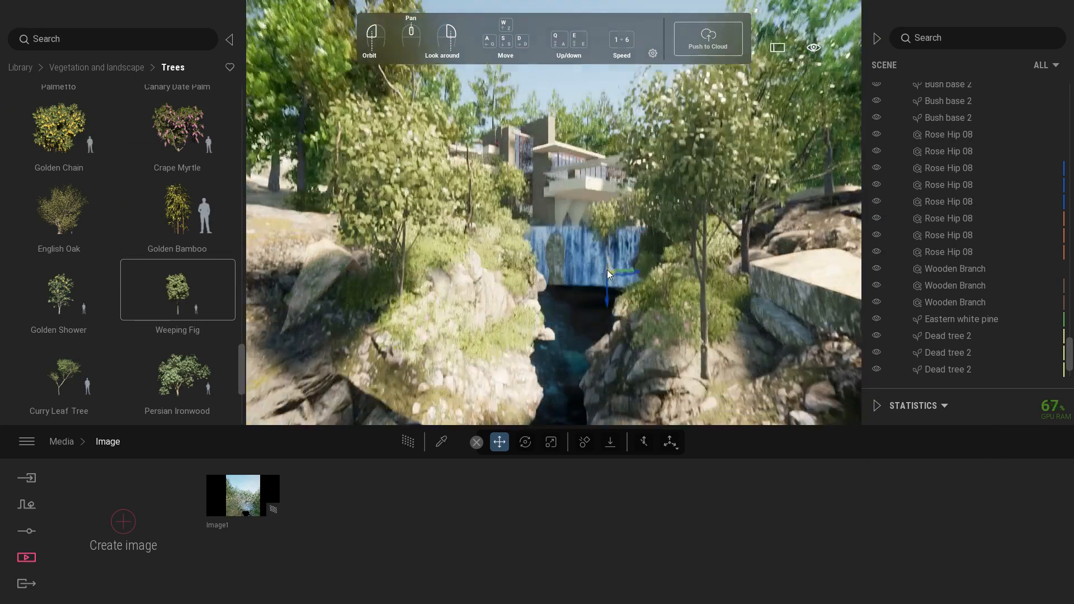
{"action": "left_click", "coordinate": [702, 290]}
{"action": "key", "text": "Delete"}
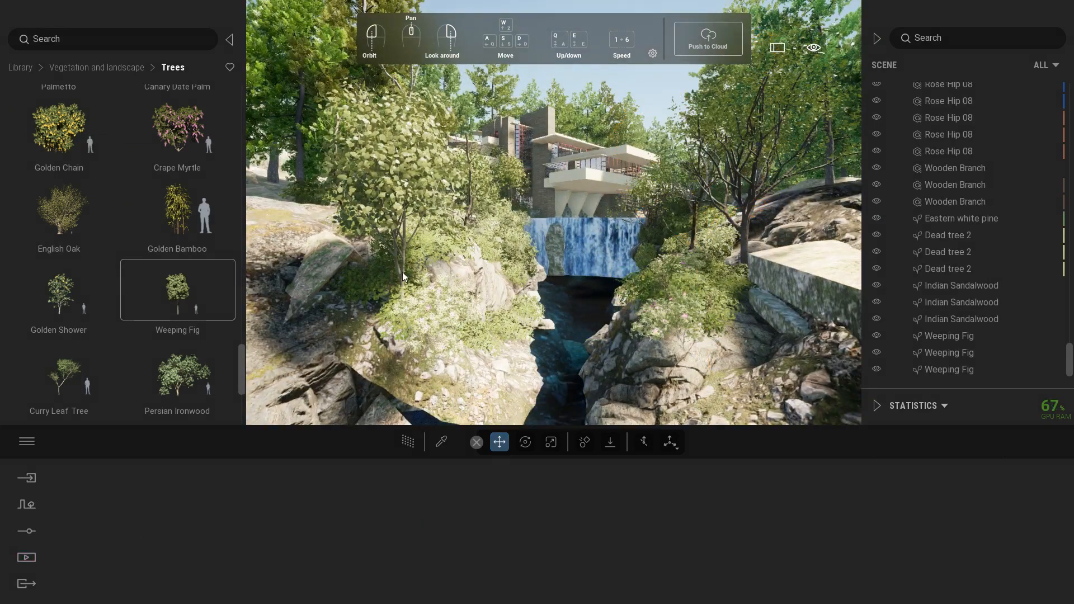
- Keep the Auto season for the Weeping Fig on the near left bank and lower its age to shrink it
{"action": "left_click", "coordinate": [402, 272]}
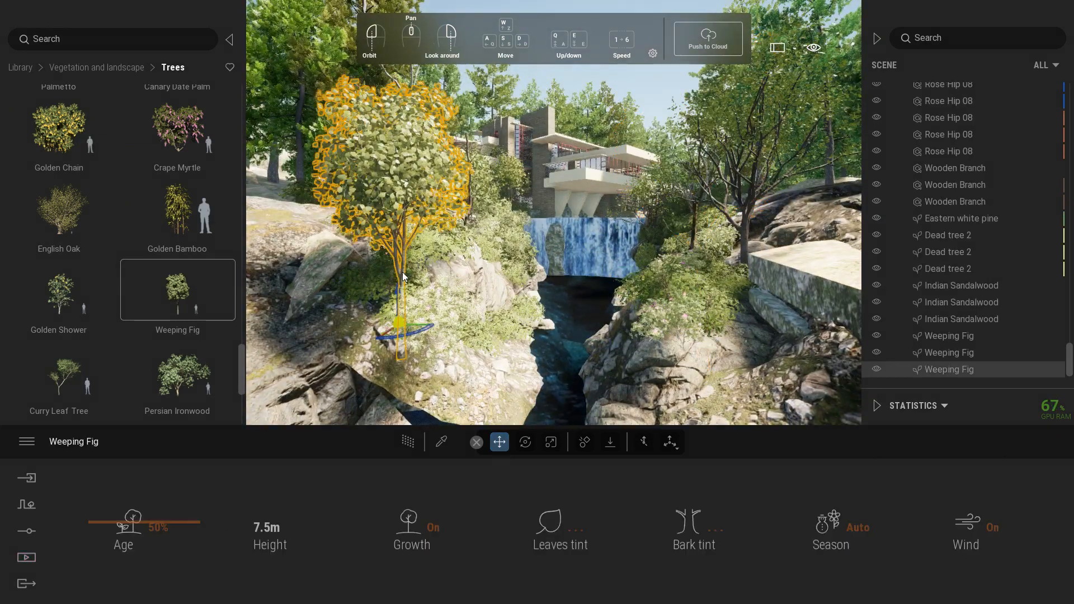
{"action": "left_click", "coordinate": [850, 527]}
{"action": "left_click", "coordinate": [840, 470]}
{"action": "left_click", "coordinate": [841, 454]}
{"action": "left_click", "coordinate": [836, 428]}
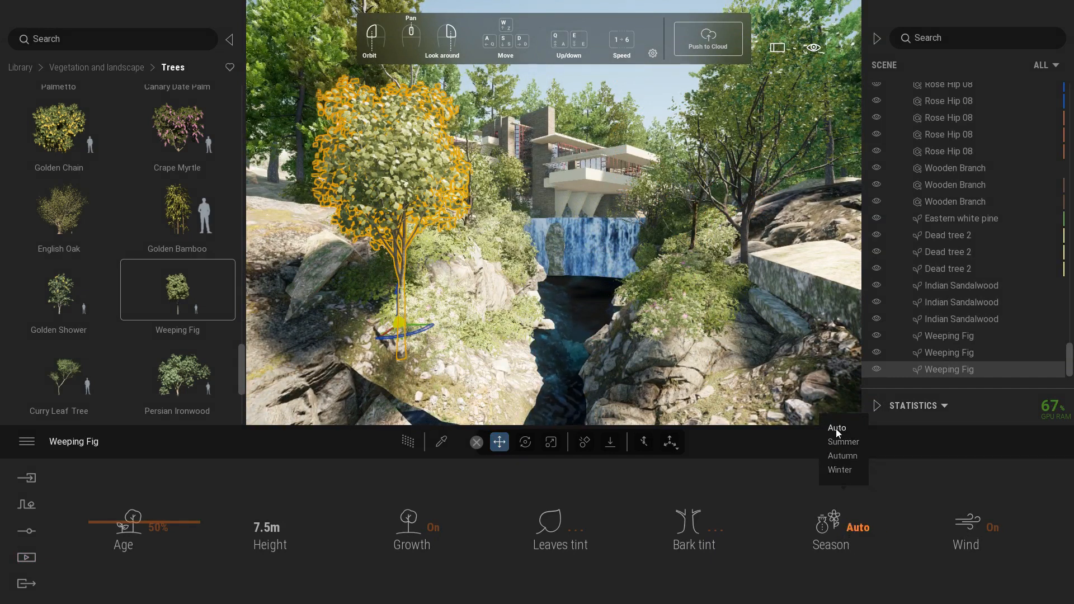
{"action": "left_click_drag", "start_coordinate": [145, 522], "coordinate": [143, 569]}
- Set the age of the Weeping Fig beside the waterfall to 12% and check it in Image1
{"action": "right_click_drag", "start_coordinate": [383, 386], "coordinate": [489, 193]}
{"action": "left_click", "coordinate": [489, 193]}
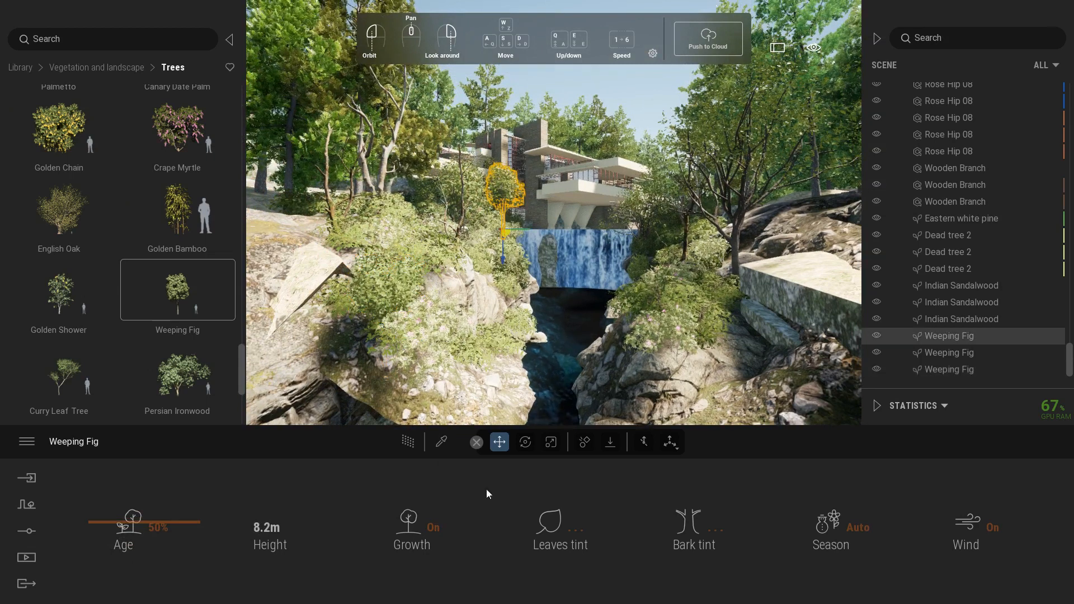
{"action": "left_click_drag", "start_coordinate": [144, 527], "coordinate": [136, 556]}
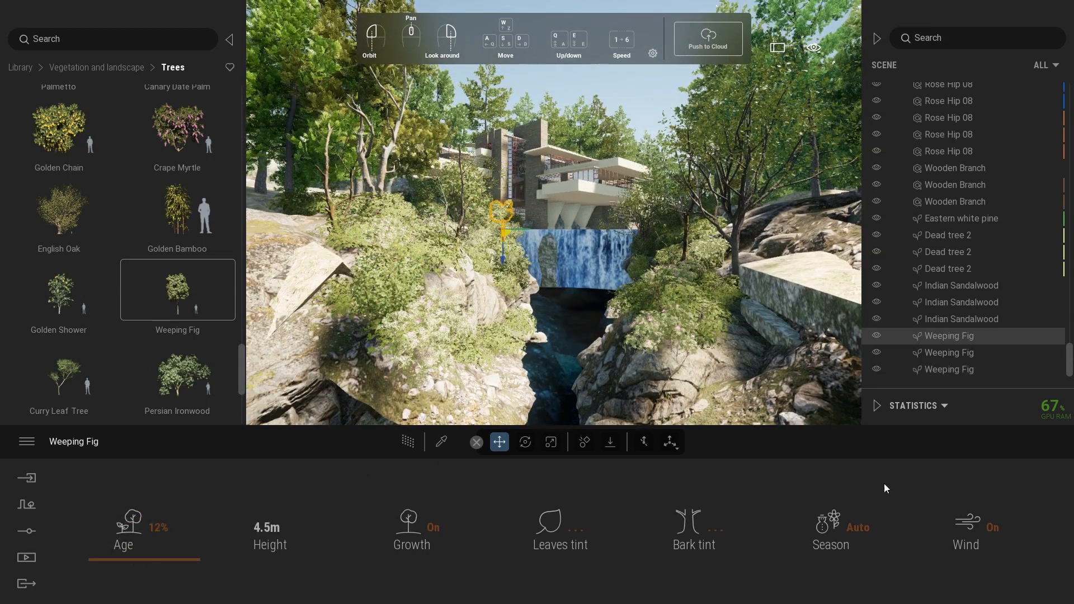
{"action": "left_click", "coordinate": [26, 557]}
{"action": "left_click", "coordinate": [190, 541]}
{"action": "left_click", "coordinate": [241, 511]}
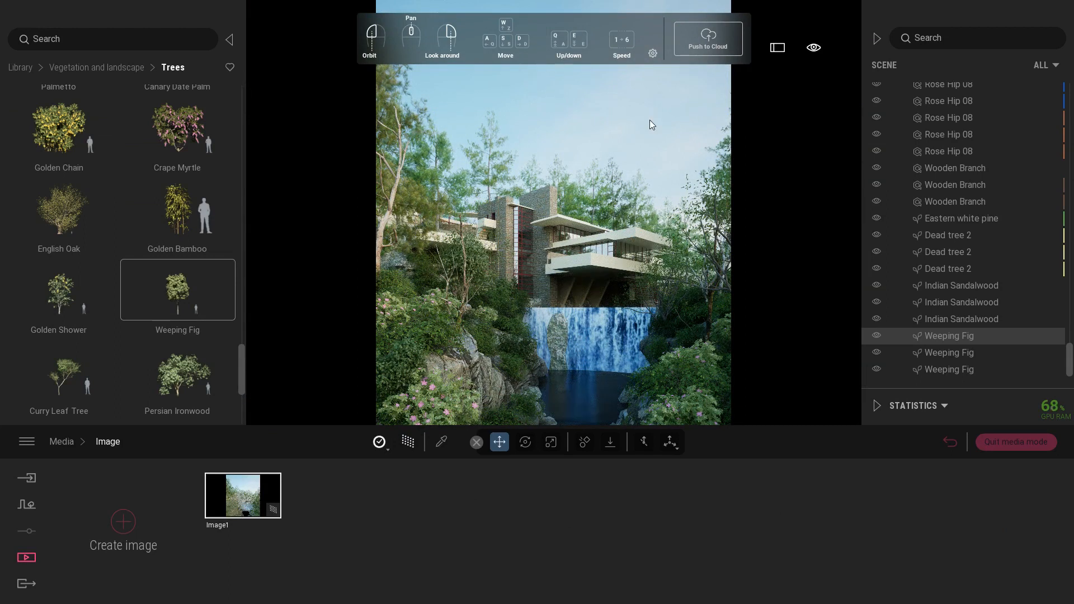
- Rotate and reposition the Wooden Branch standing on the right riverbank
{"action": "left_click", "coordinate": [1007, 445]}
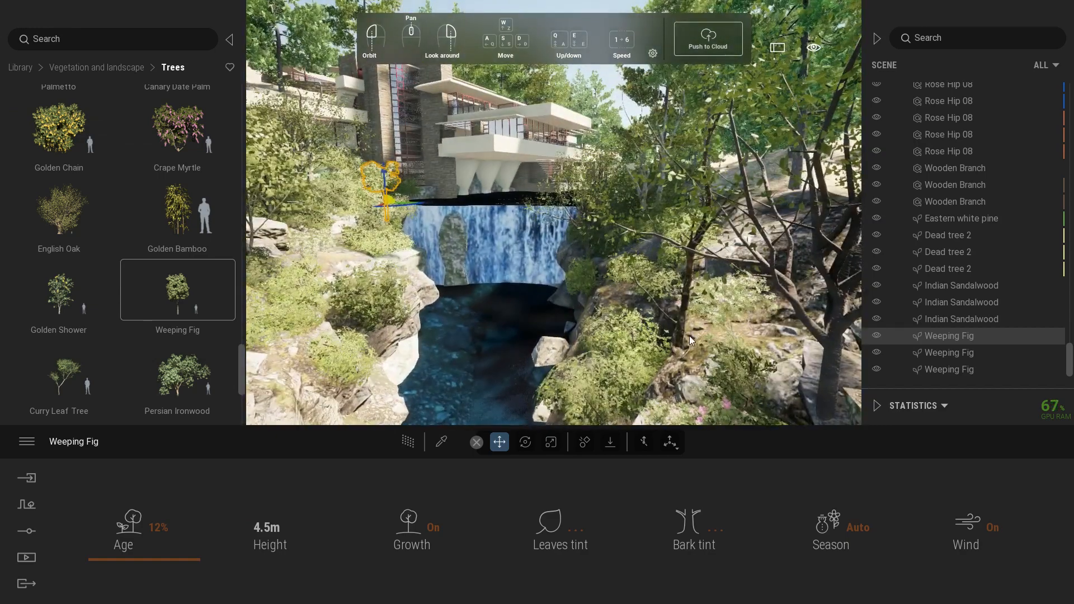
{"action": "left_click", "coordinate": [676, 350]}
{"action": "left_click", "coordinate": [525, 442]}
{"action": "key", "text": "f"}
{"action": "left_click_drag", "start_coordinate": [653, 267], "coordinate": [604, 317]}
{"action": "left_click", "coordinate": [498, 441]}
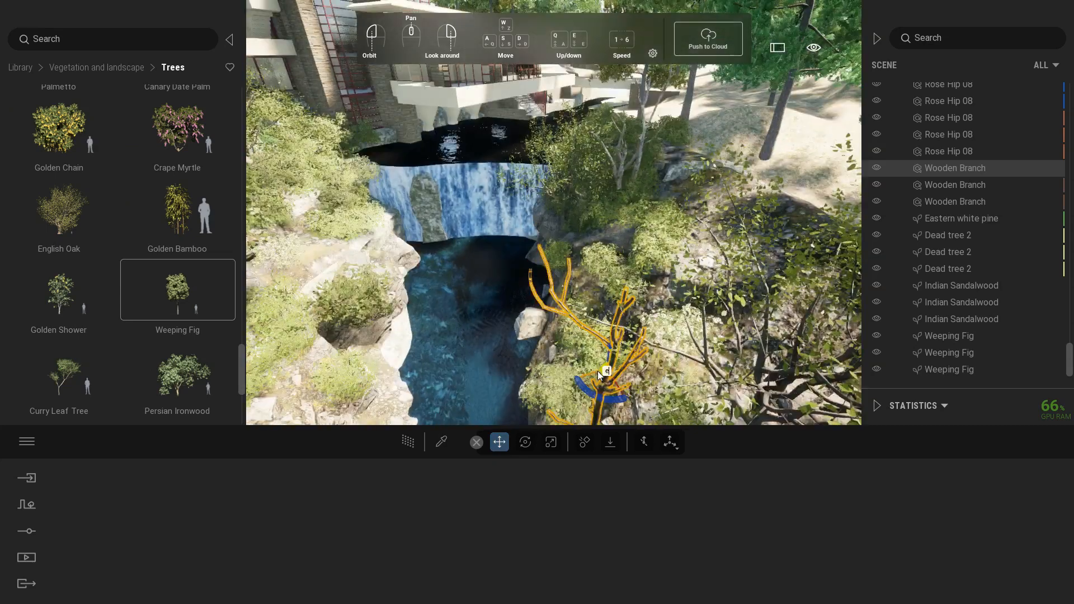
- Move the Indian Sandalwood on the right bank away from the river and check the composition in Image1
{"action": "scroll", "coordinate": [633, 333], "scroll_direction": "up", "scroll_amount": 5}
{"action": "left_click", "coordinate": [753, 274]}
{"action": "left_click_drag", "start_coordinate": [753, 274], "coordinate": [780, 187]}
{"action": "left_click", "coordinate": [28, 557]}
{"action": "left_click", "coordinate": [228, 510]}
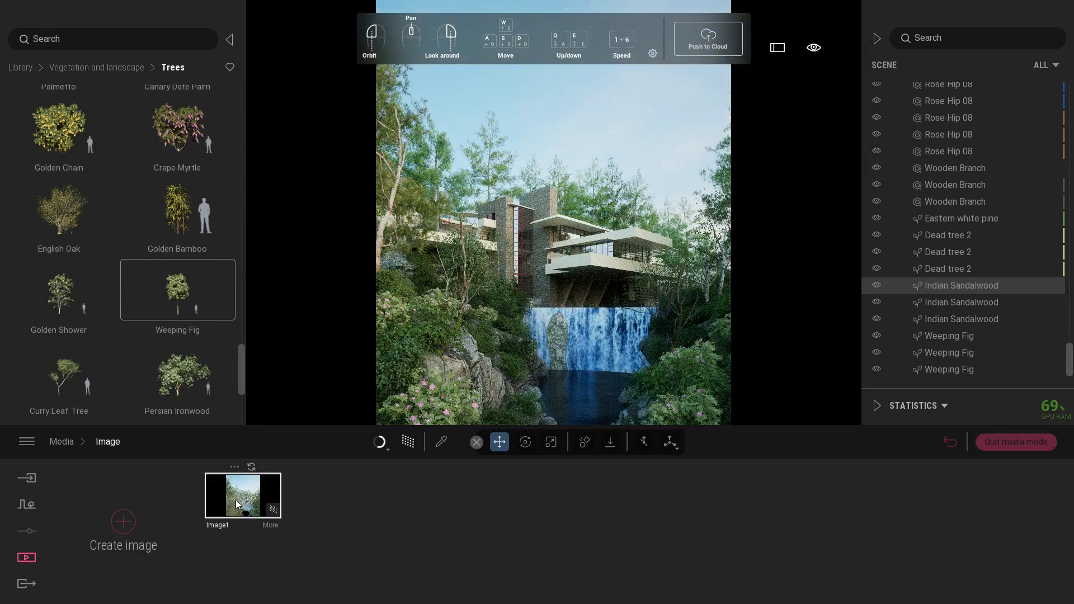
- Add a Dead tree 1 from the miscellaneous vegetation to the right riverbank, turn it toward the river, and check it in Image1
{"action": "left_click", "coordinate": [995, 443]}
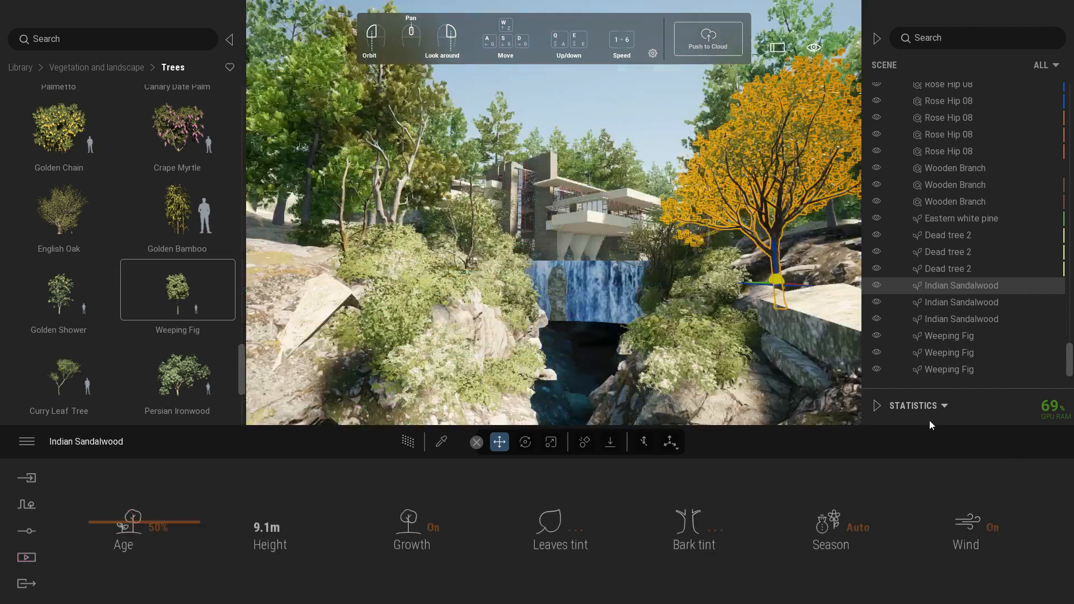
{"action": "left_click", "coordinate": [71, 68]}
{"action": "left_click", "coordinate": [59, 373]}
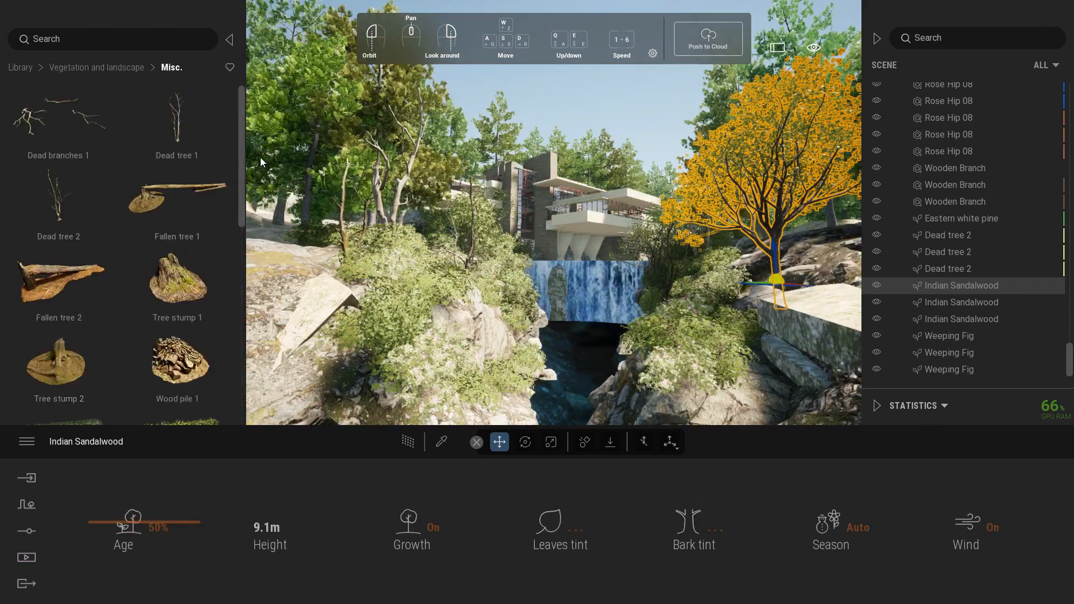
{"action": "left_click", "coordinate": [176, 137]}
{"action": "left_click_drag", "start_coordinate": [578, 403], "coordinate": [721, 436]}
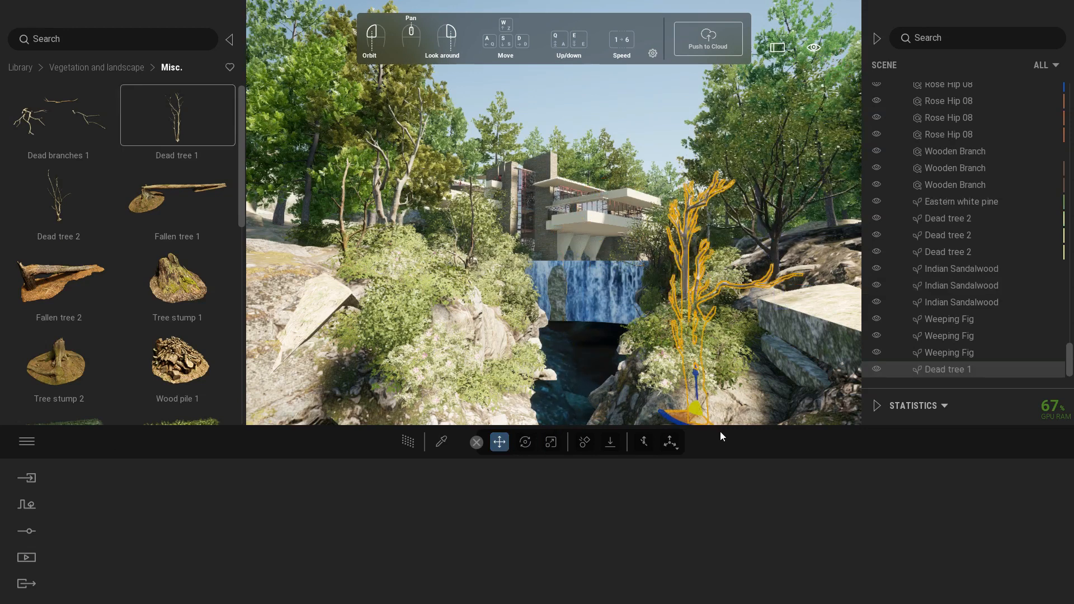
{"action": "left_click_drag", "start_coordinate": [697, 371], "coordinate": [736, 381]}
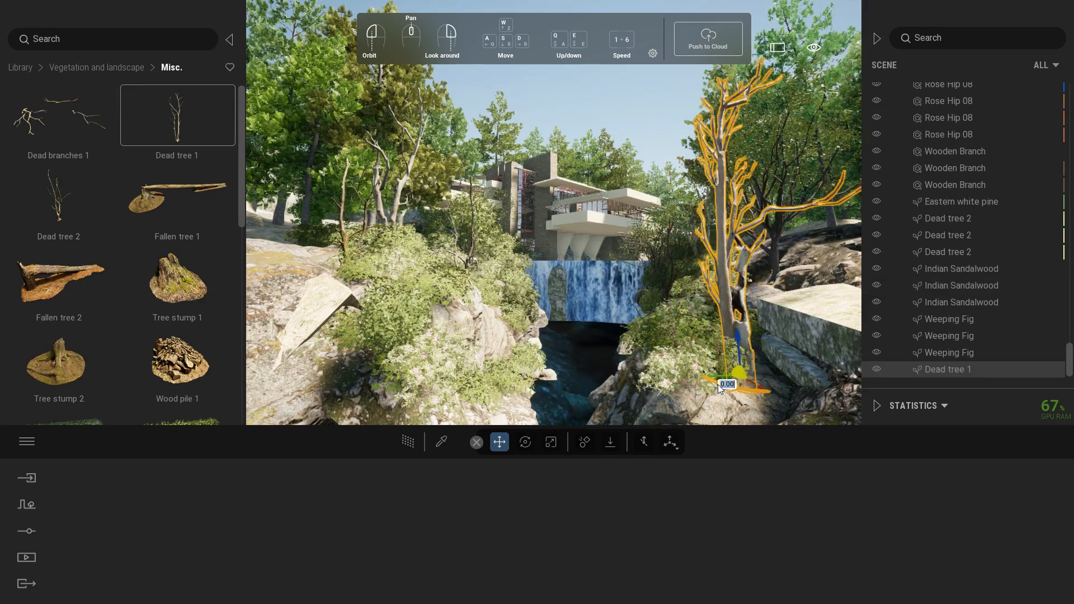
{"action": "left_click", "coordinate": [27, 557]}
{"action": "left_click", "coordinate": [211, 528]}
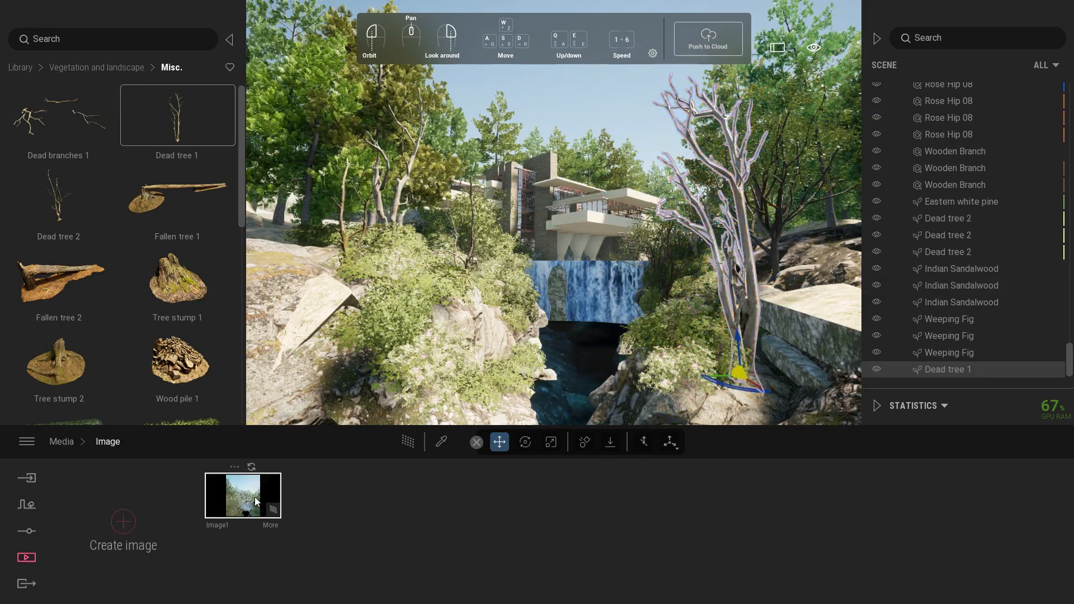
- Reposition the Dead tree 1 on the right riverbank so it frames the edge of Image1, and check it there
{"action": "left_click", "coordinate": [256, 501]}
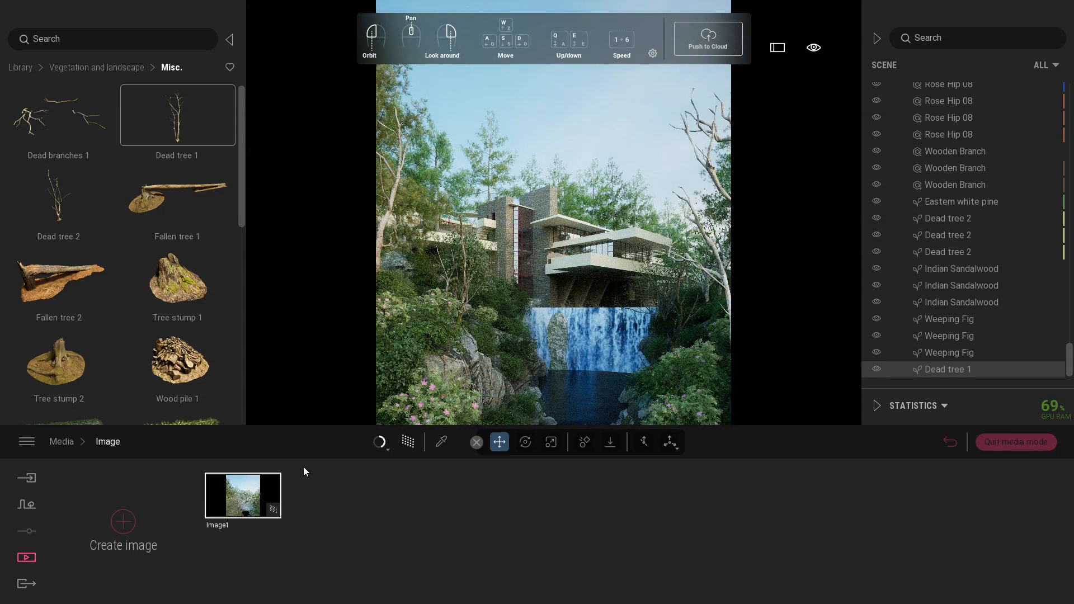
{"action": "left_click", "coordinate": [989, 448]}
{"action": "left_click_drag", "start_coordinate": [720, 360], "coordinate": [652, 395]}
{"action": "left_click", "coordinate": [249, 489]}
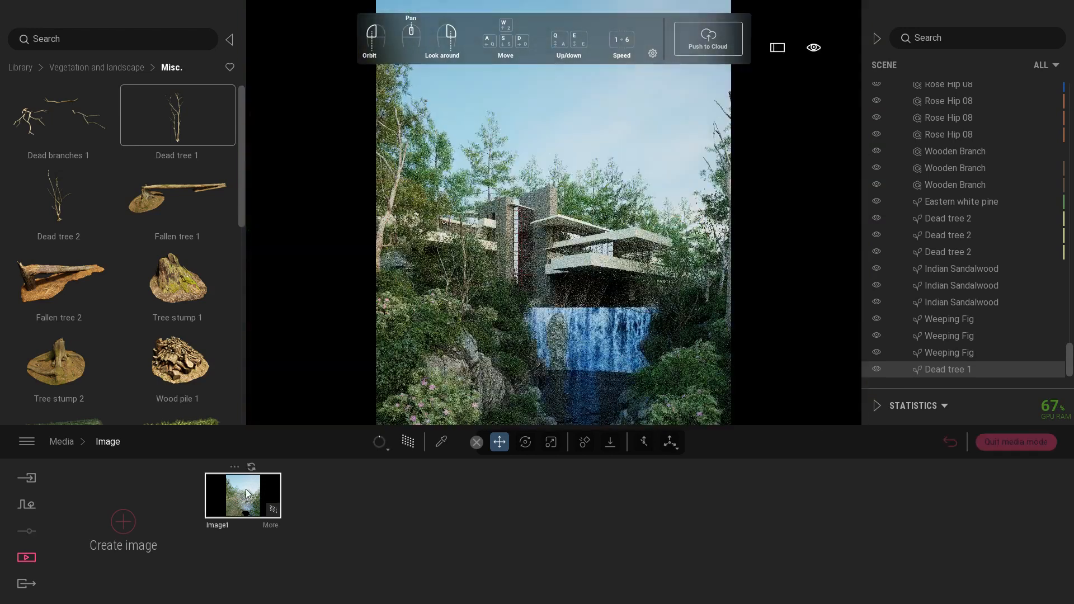
{"action": "left_click", "coordinate": [1016, 442]}
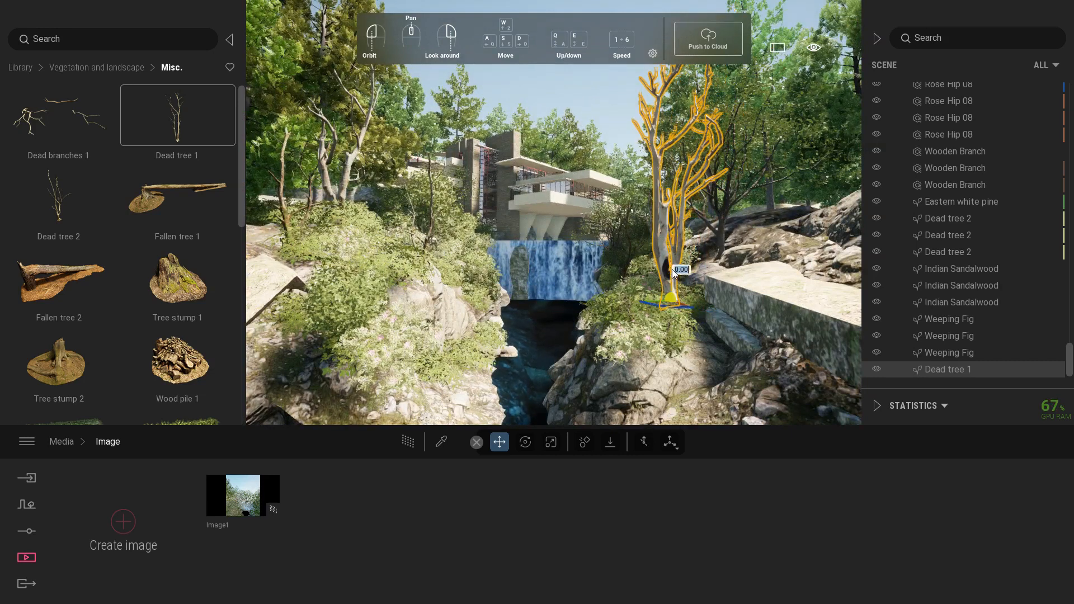
{"action": "left_click", "coordinate": [235, 503]}
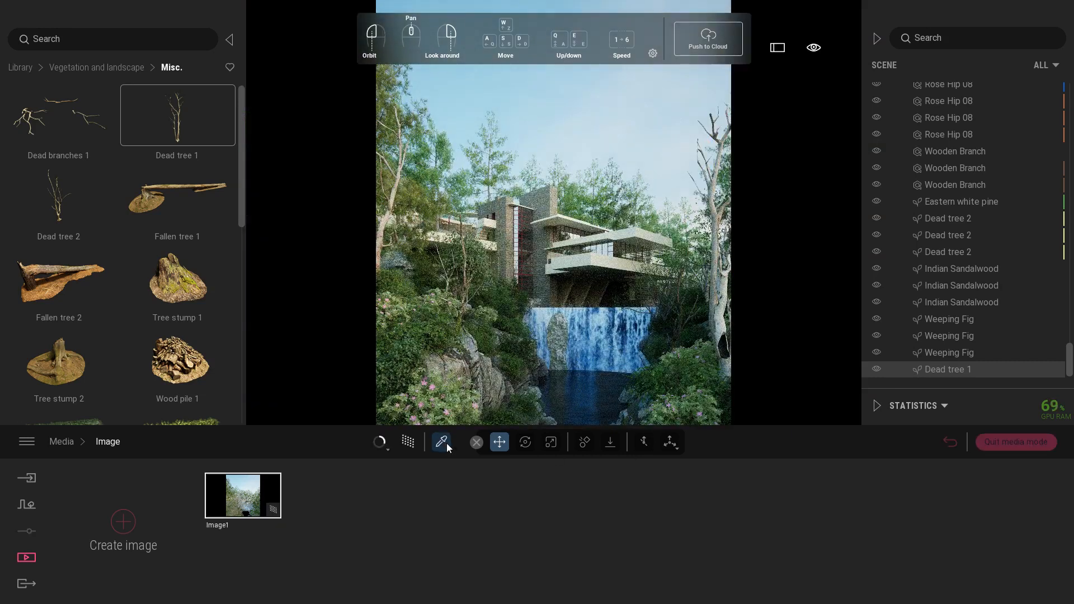
- Try tinting the Large Tundra Rock Formation material gray with 7F7F7F, and undo the change
{"action": "left_click", "coordinate": [1010, 436]}
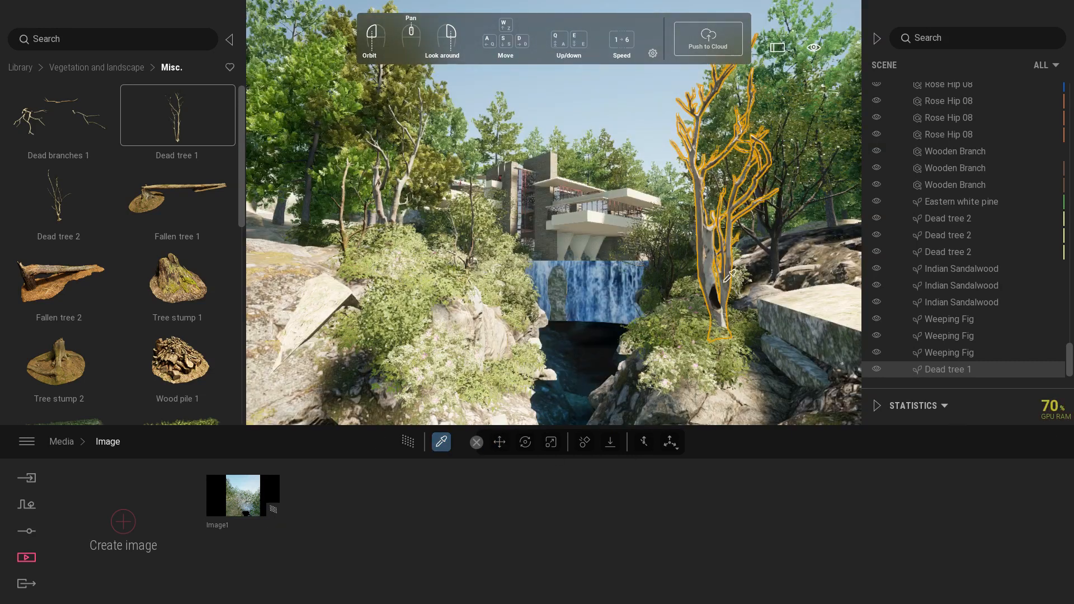
{"action": "left_click", "coordinate": [683, 336]}
{"action": "left_click", "coordinate": [426, 524]}
{"action": "left_click", "coordinate": [531, 241]}
{"action": "left_click_drag", "start_coordinate": [638, 171], "coordinate": [551, 162]}
{"action": "left_click_drag", "start_coordinate": [441, 240], "coordinate": [442, 265]}
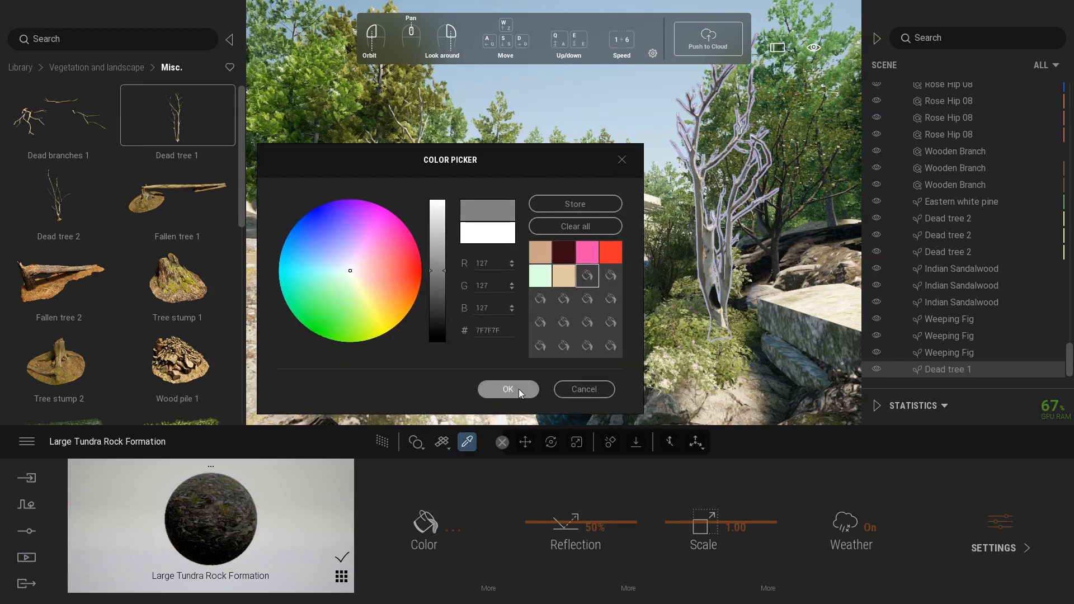
{"action": "left_click", "coordinate": [507, 389]}
{"action": "key", "text": "ctrl+z"}
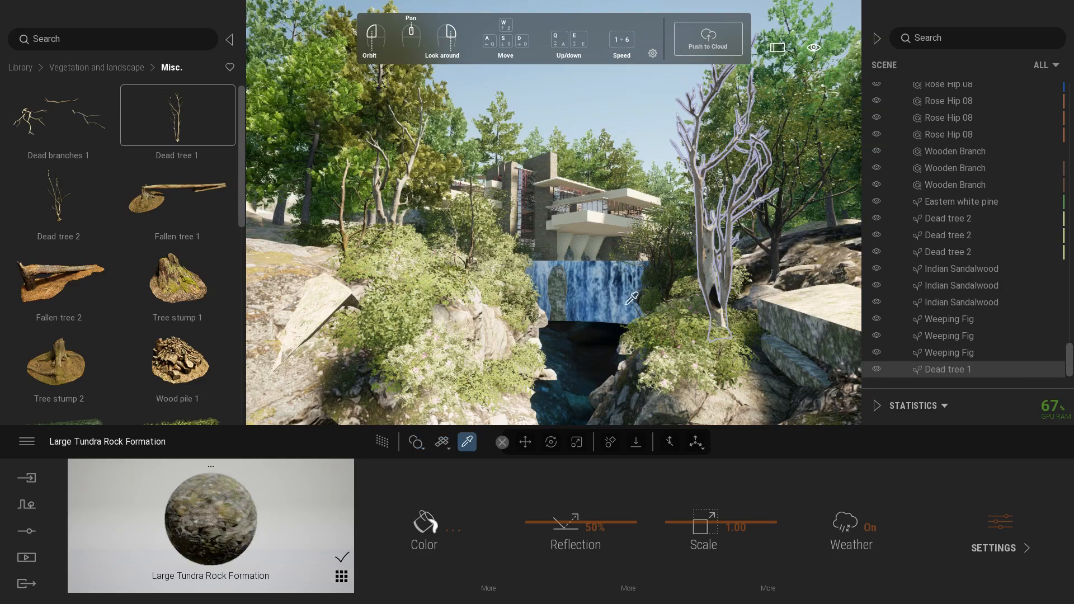
{"action": "key", "text": "w"}
{"action": "right_click_drag", "start_coordinate": [553, 269], "coordinate": [676, 321]}
{"action": "key", "text": "w"}
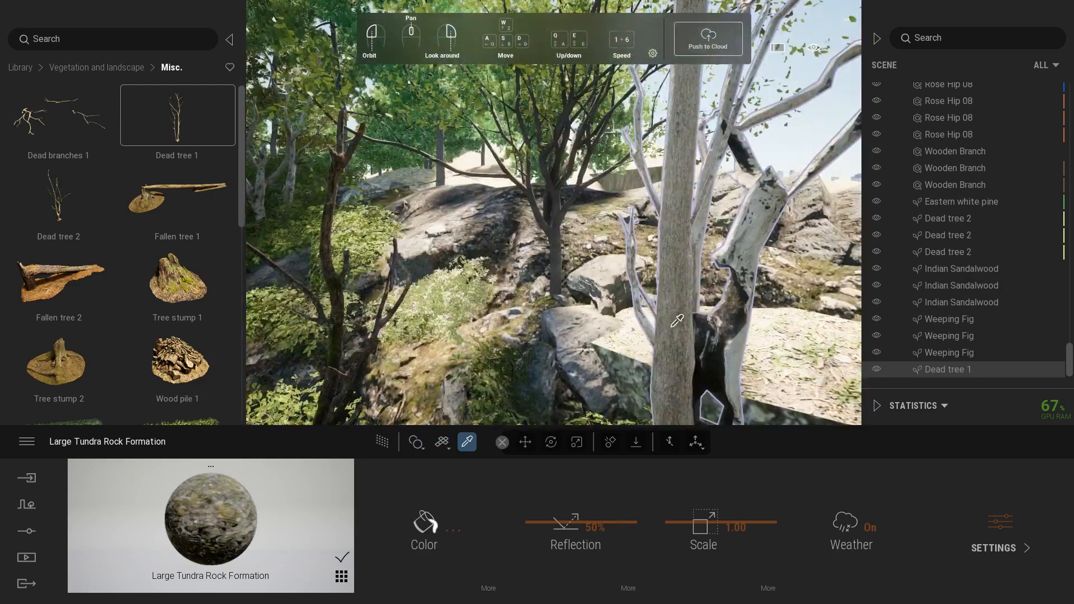
{"action": "left_click", "coordinate": [677, 320]}
{"action": "left_click", "coordinate": [426, 527]}
{"action": "left_click", "coordinate": [526, 242]}
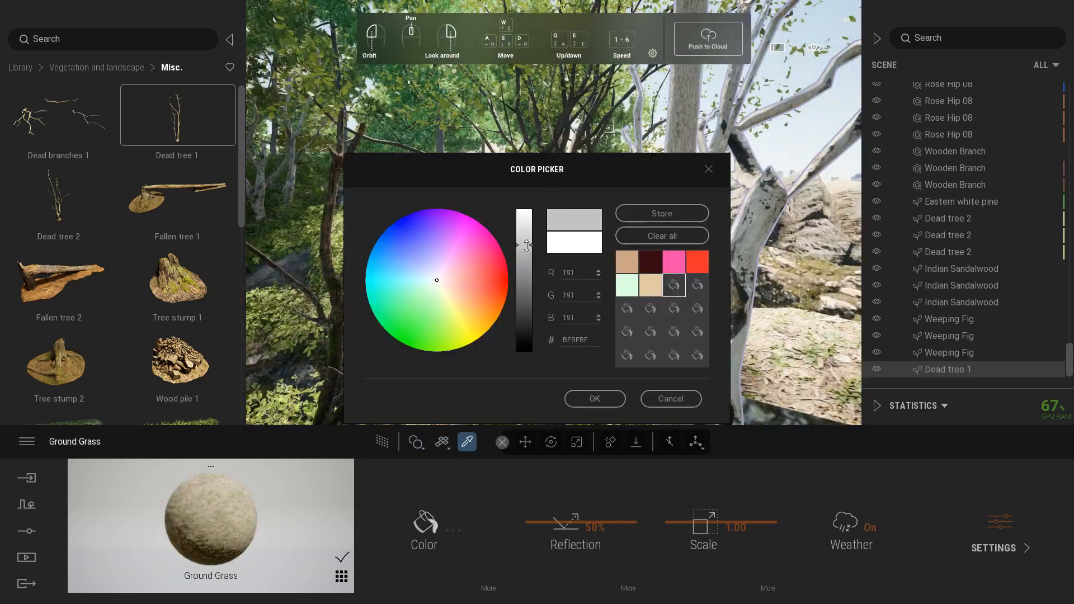
{"action": "left_click", "coordinate": [678, 399]}
{"action": "left_click", "coordinate": [665, 380]}
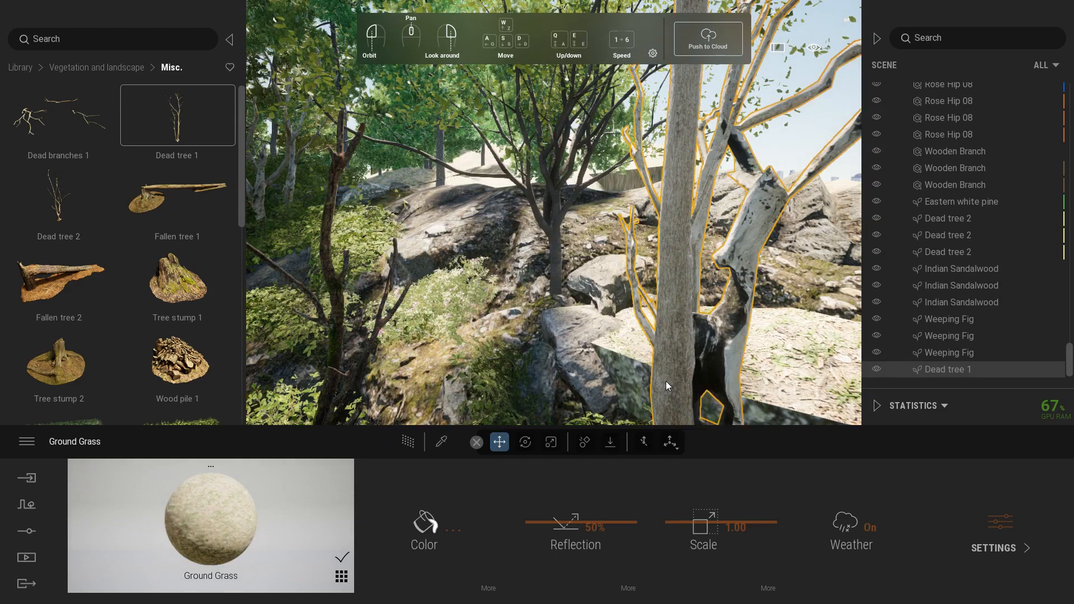
- Check the right riverbank and its Dead tree 1 in the Image1 composition
{"action": "key", "text": "s"}
{"action": "key", "text": "d"}
{"action": "right_click_drag", "start_coordinate": [665, 380], "coordinate": [604, 387]}
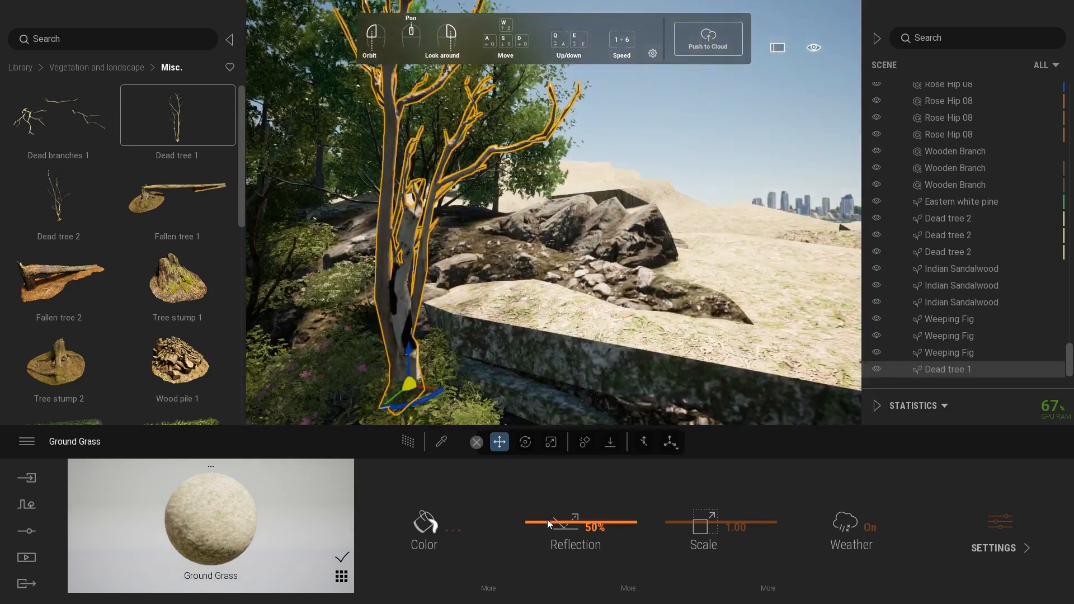
{"action": "left_click", "coordinate": [26, 557]}
{"action": "left_click", "coordinate": [208, 528]}
{"action": "left_click", "coordinate": [235, 501]}
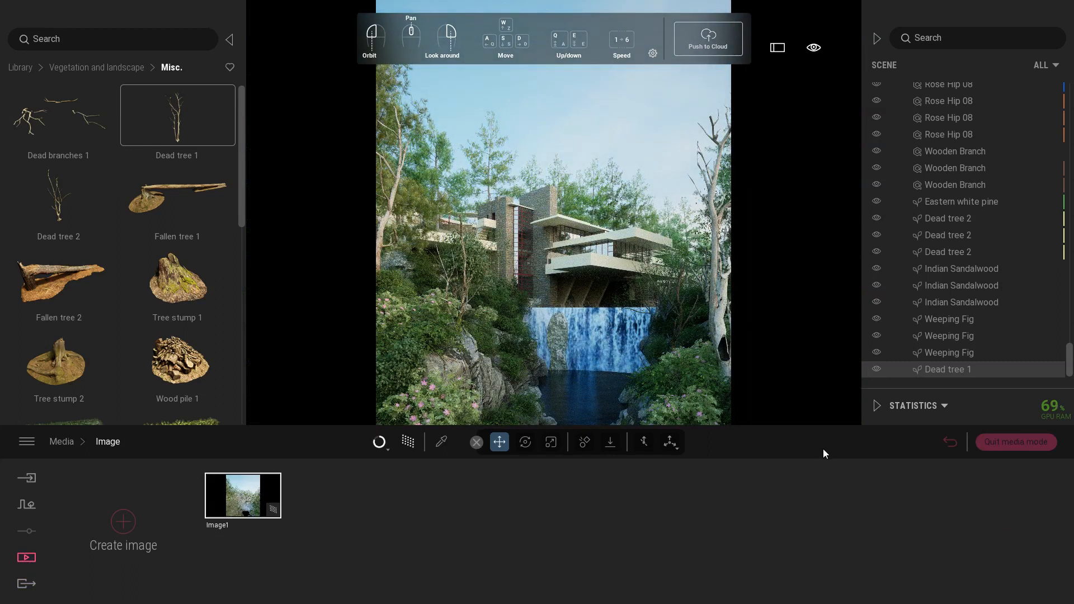
- Select the Indian Sandalwood beside the waterfall and adjust its position on the right bank
{"action": "left_click", "coordinate": [678, 329]}
{"action": "left_click", "coordinate": [670, 304]}
{"action": "right_click_drag", "start_coordinate": [670, 305], "coordinate": [678, 342]}
{"action": "left_click", "coordinate": [1008, 448]}
{"action": "left_click", "coordinate": [632, 327]}
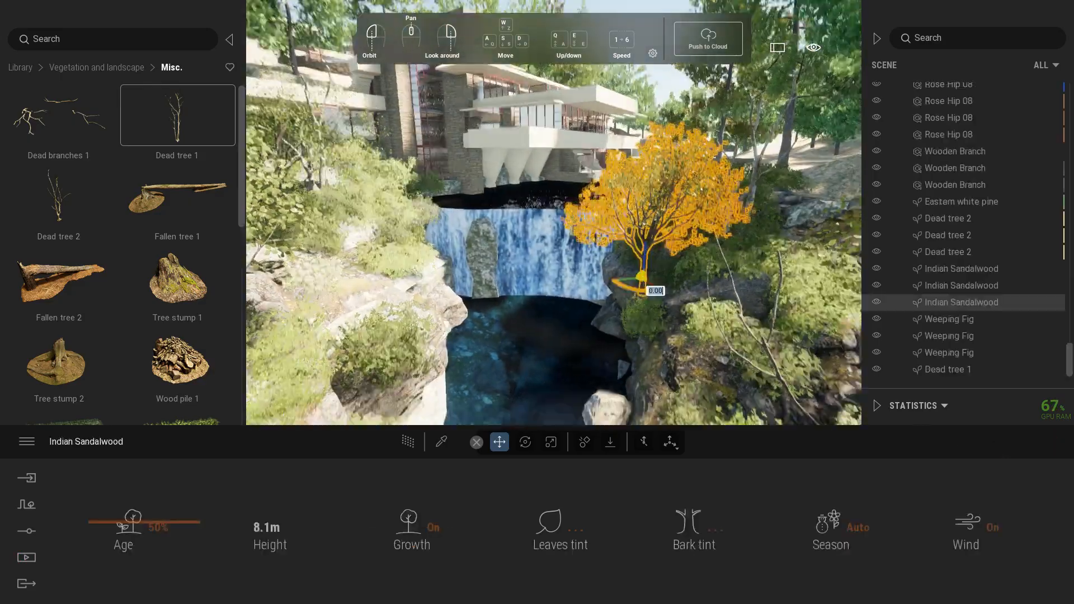
{"action": "left_click_drag", "start_coordinate": [628, 336], "coordinate": [683, 196]}
{"action": "right_click_drag", "start_coordinate": [683, 196], "coordinate": [713, 195]}
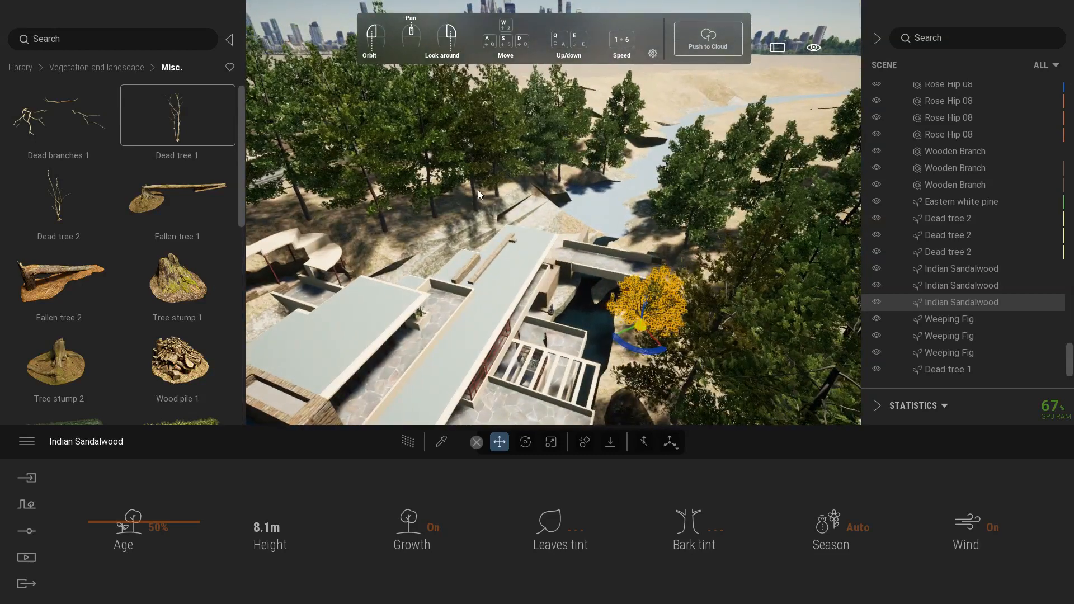
- Tint the leaves of an Eastern white pine in the tree row behind the house with E6D7C5
{"action": "left_click", "coordinate": [479, 143]}
{"action": "left_click", "coordinate": [575, 527]}
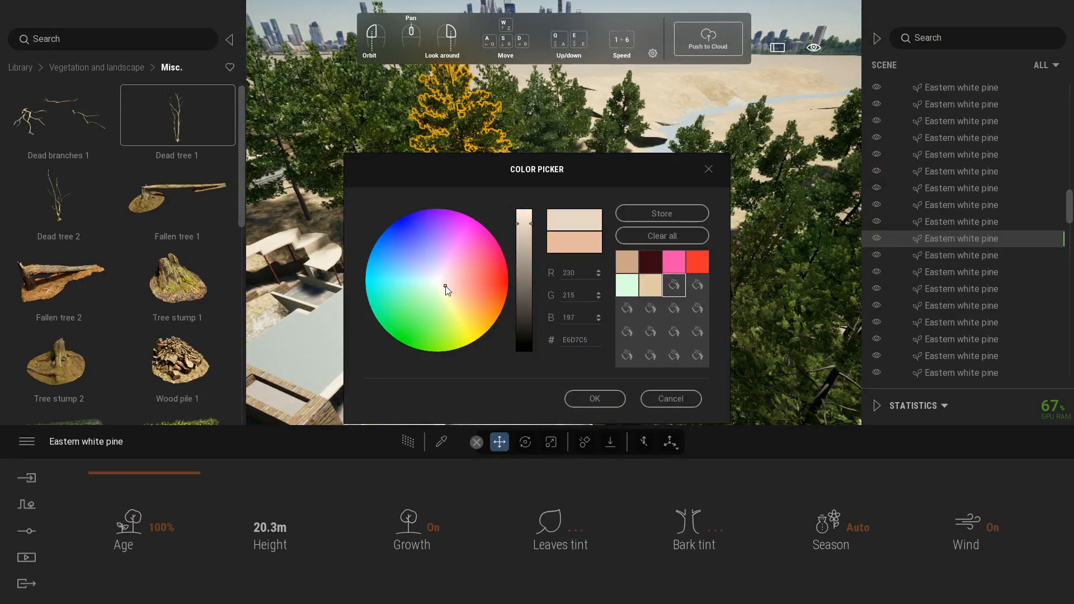
{"action": "left_click", "coordinate": [595, 398]}
{"action": "right_click_drag", "start_coordinate": [582, 384], "coordinate": [575, 350]}
- Move the Eastern white pine near the bridge behind the house, set its age to 100%, and check it in Image1
{"action": "left_click", "coordinate": [672, 216]}
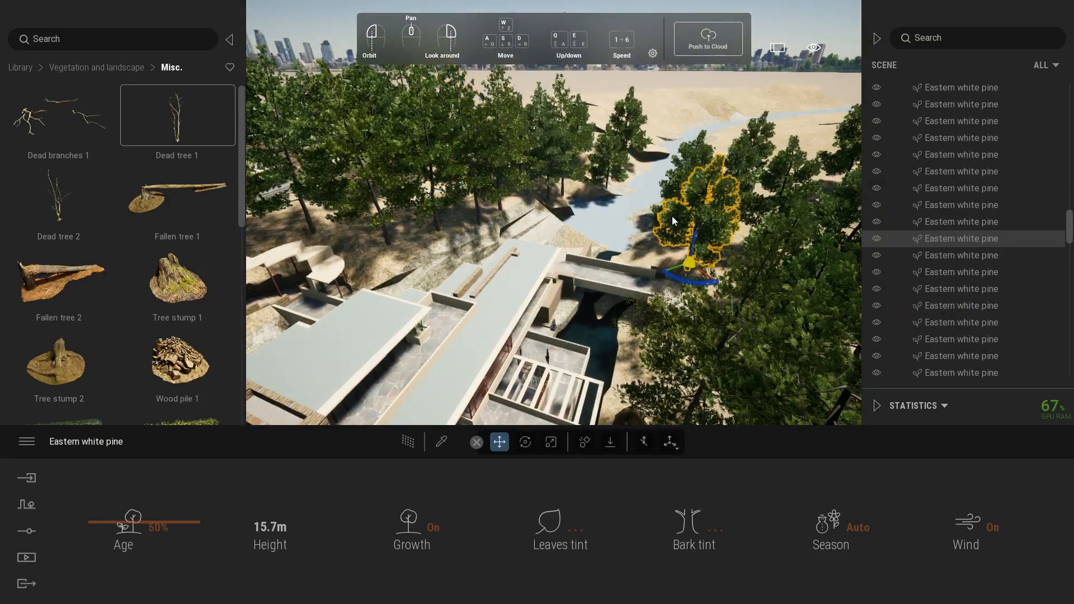
{"action": "left_click", "coordinate": [125, 524]}
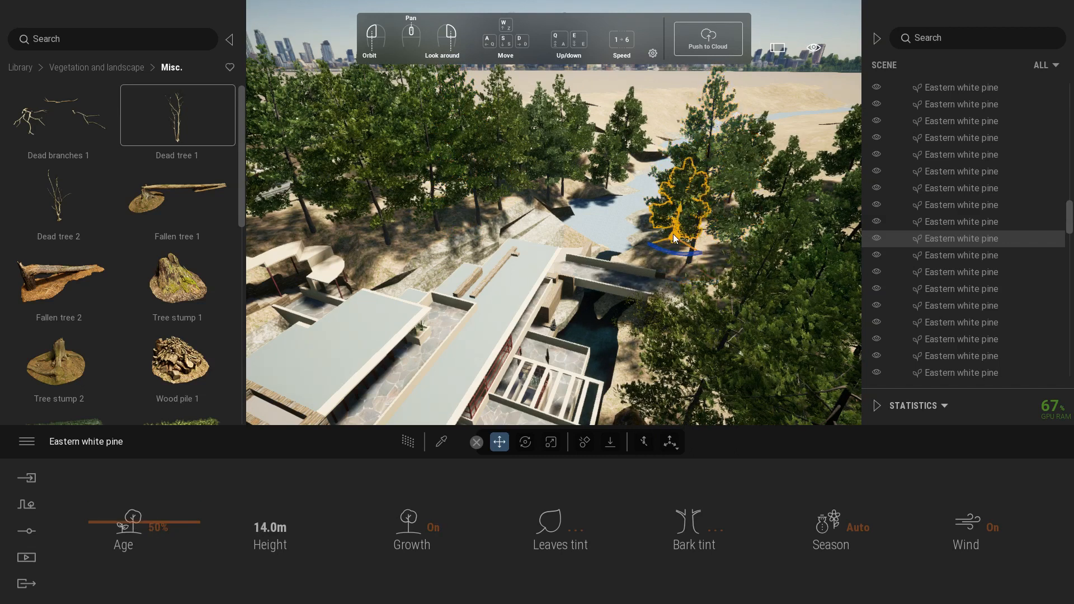
{"action": "left_click_drag", "start_coordinate": [125, 524], "coordinate": [236, 413]}
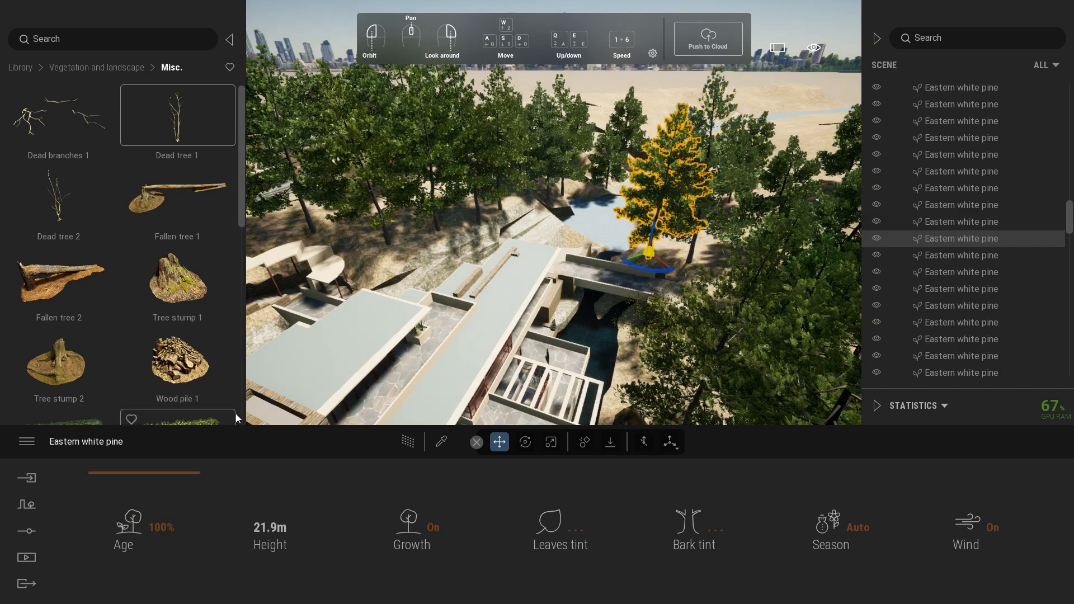
{"action": "left_click", "coordinate": [35, 553]}
{"action": "left_click", "coordinate": [212, 520]}
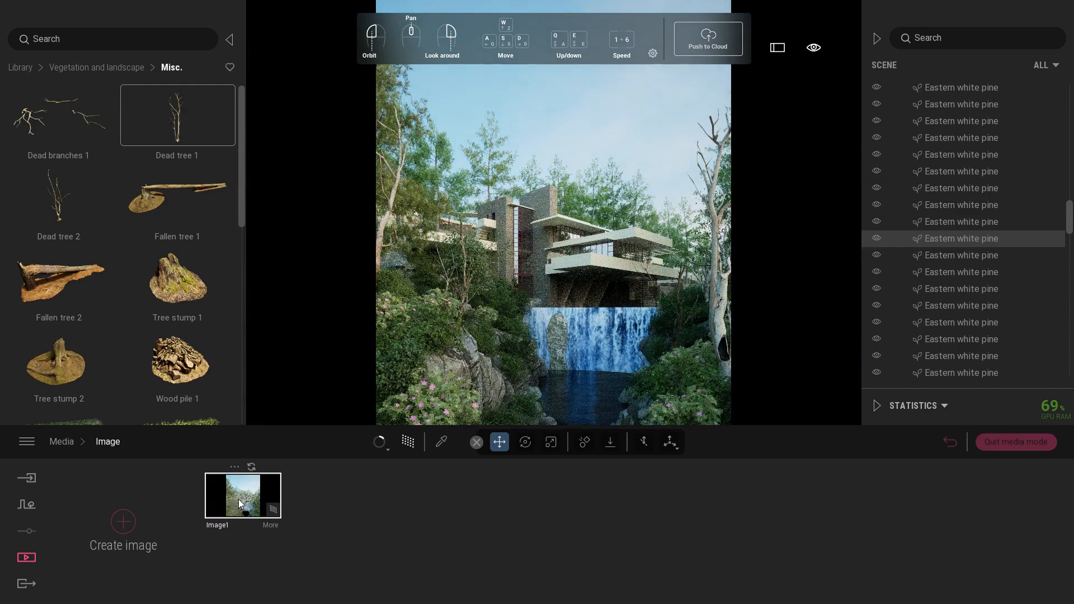
{"action": "left_click", "coordinate": [644, 120]}
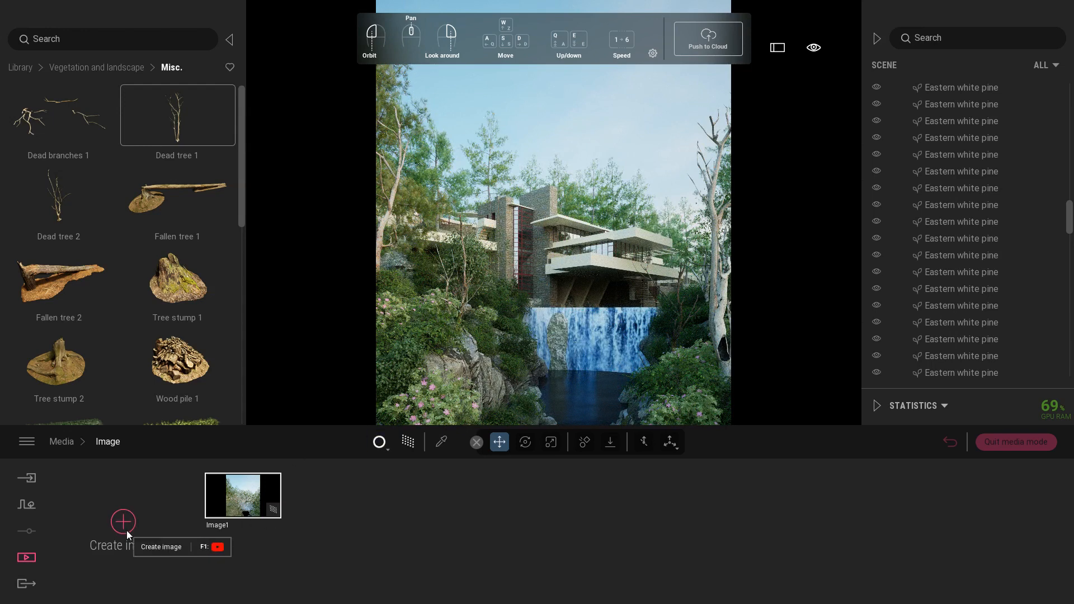
- Select the vegetation objects from the first Eastern white pine onward in the scene list and move them to a new container named native
{"action": "left_click", "coordinate": [1015, 442]}
{"action": "key", "text": "w"}
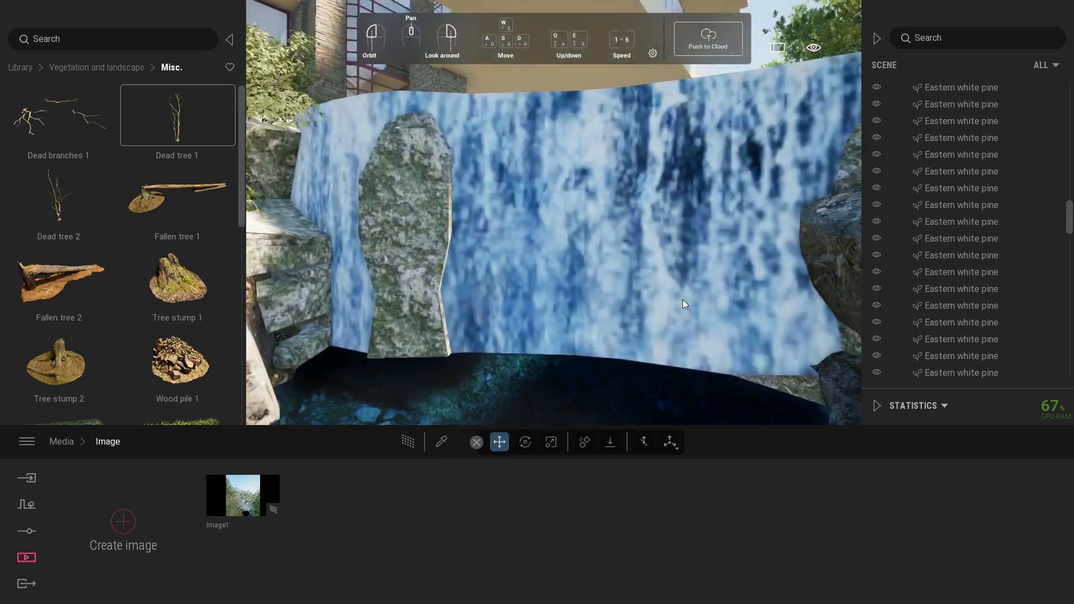
{"action": "left_click_drag", "start_coordinate": [1069, 232], "coordinate": [1068, 376]}
{"action": "scroll", "coordinate": [949, 371], "scroll_direction": "up", "scroll_amount": 10}
{"action": "left_click_drag", "start_coordinate": [1072, 310], "coordinate": [1071, 207]}
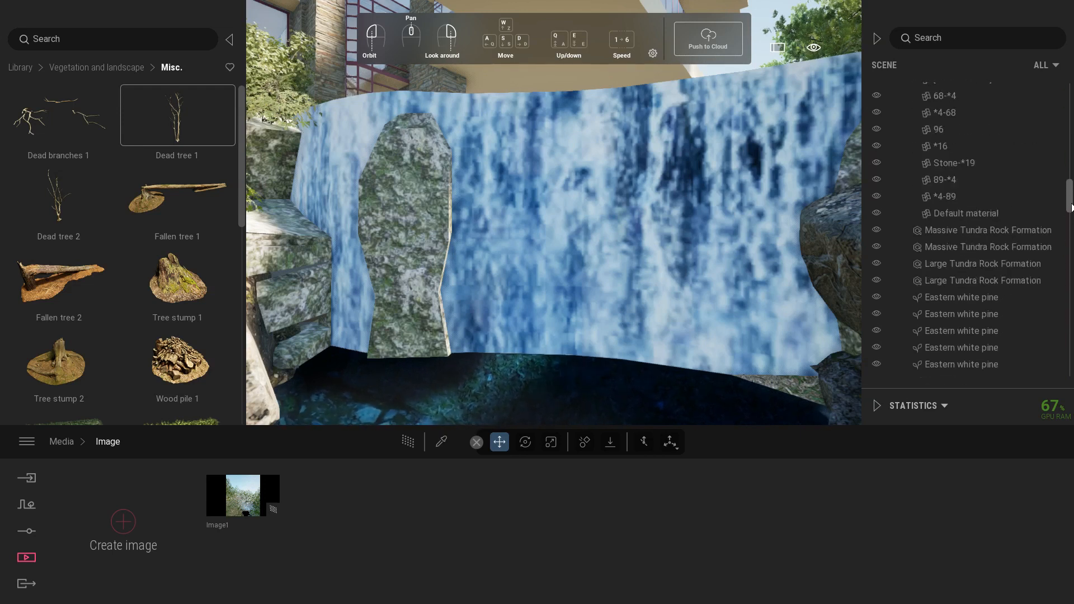
{"action": "left_click", "coordinate": [958, 298]}
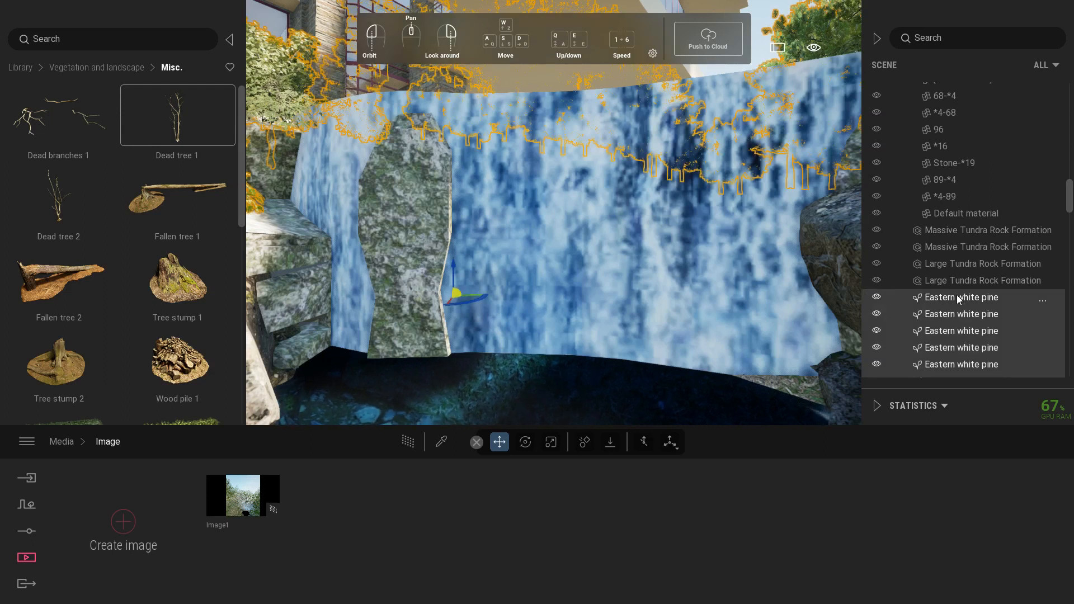
{"action": "right_click", "coordinate": [958, 299]}
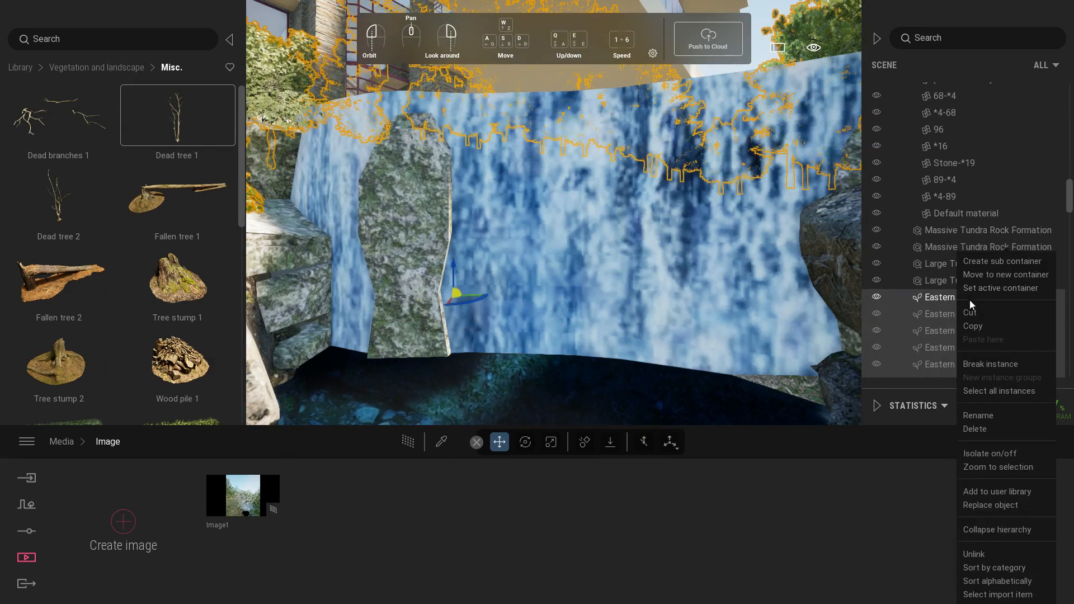
{"action": "left_click", "coordinate": [1005, 275]}
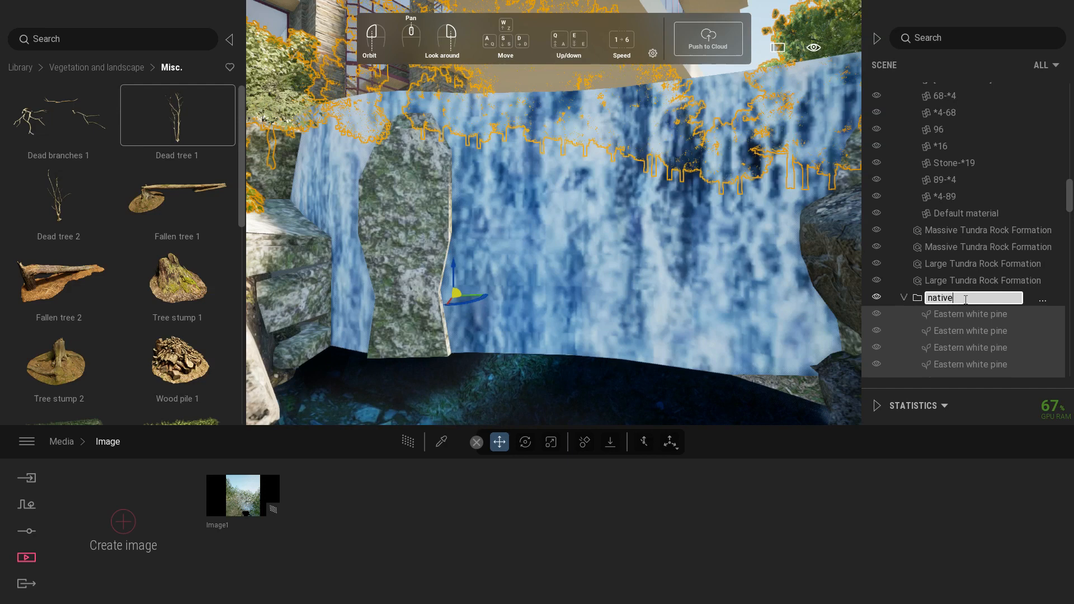
{"action": "left_click", "coordinate": [903, 298]}
- Hide the native container and show it again
{"action": "left_click", "coordinate": [878, 370]}
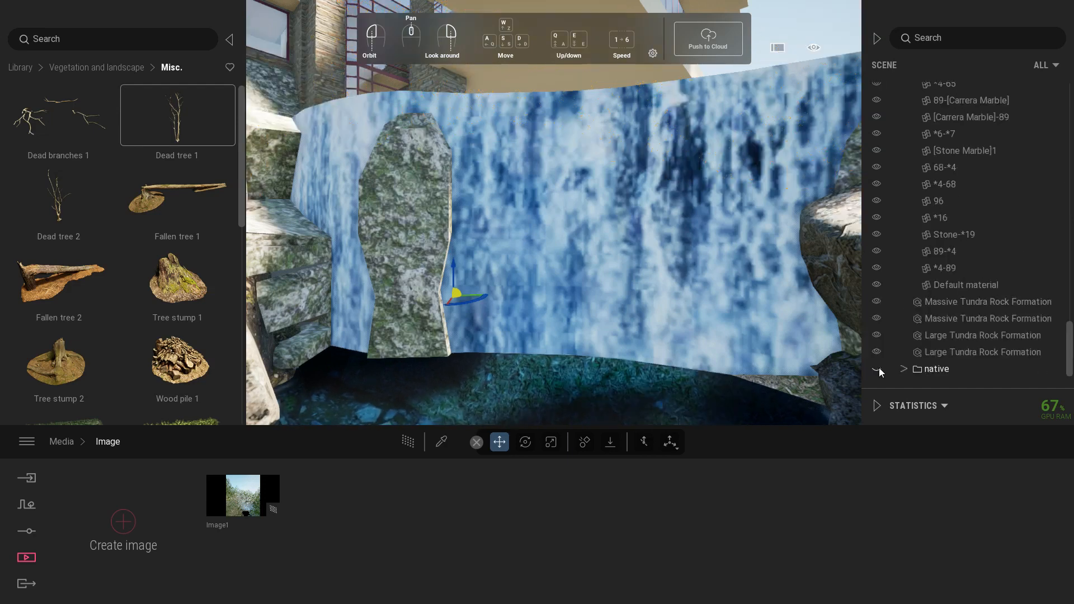
{"action": "scroll", "coordinate": [582, 246], "scroll_direction": "down", "scroll_amount": 5}
{"action": "left_click", "coordinate": [877, 368]}
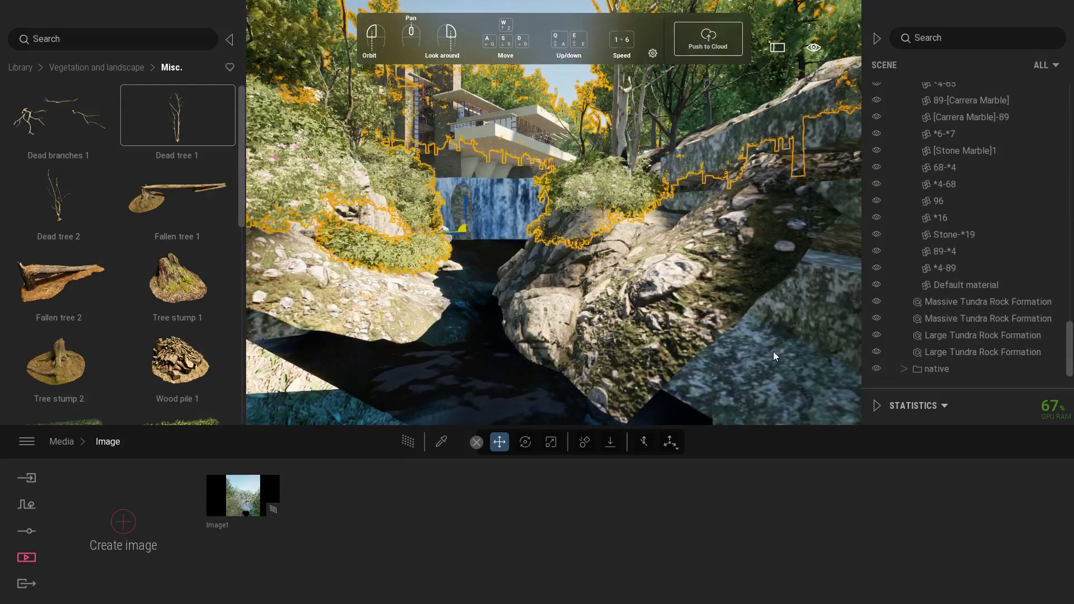
- Darken the color of the waterfall's material 65 and check the result in Image1
{"action": "left_click_drag", "start_coordinate": [587, 246], "coordinate": [475, 250]}
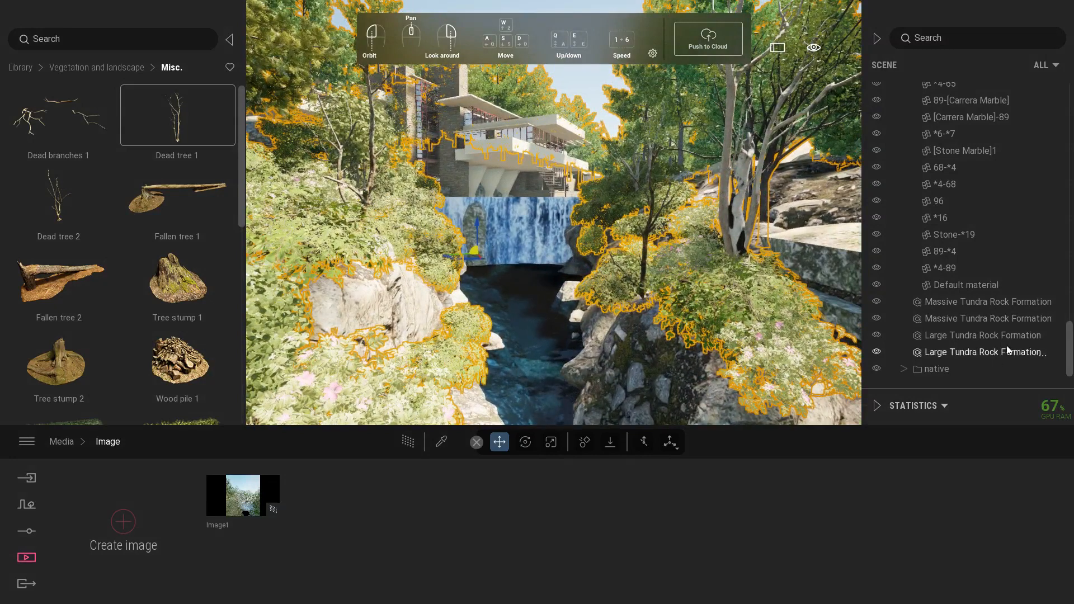
{"action": "left_click", "coordinate": [529, 304]}
{"action": "scroll", "coordinate": [529, 304], "scroll_direction": "up", "scroll_amount": 3}
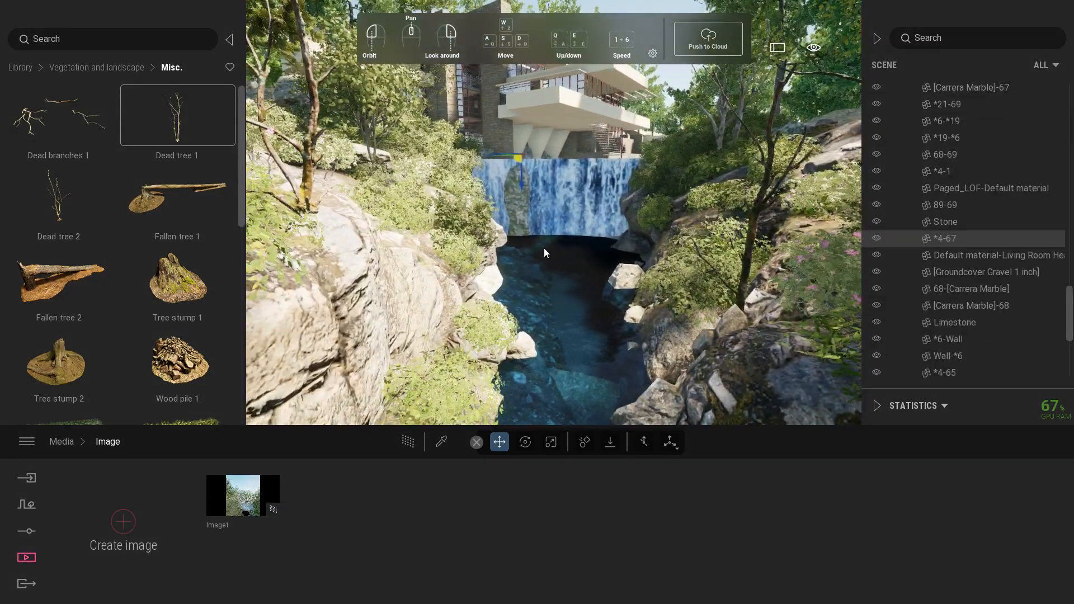
{"action": "scroll", "coordinate": [544, 247], "scroll_direction": "up", "scroll_amount": 5}
{"action": "scroll", "coordinate": [559, 252], "scroll_direction": "down", "scroll_amount": 4}
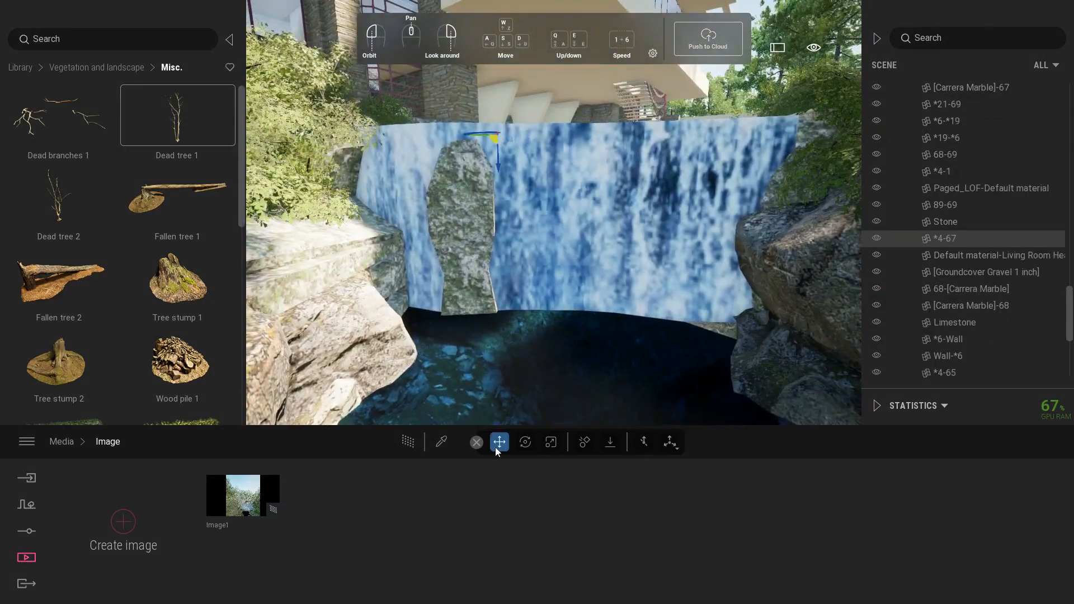
{"action": "left_click", "coordinate": [578, 276]}
{"action": "left_click", "coordinate": [426, 523]}
{"action": "left_click_drag", "start_coordinate": [522, 285], "coordinate": [521, 265]}
{"action": "left_click_drag", "start_coordinate": [633, 165], "coordinate": [348, 135]}
{"action": "left_click", "coordinate": [310, 369]}
{"action": "left_click_drag", "start_coordinate": [559, 571], "coordinate": [556, 543]}
{"action": "left_click", "coordinate": [31, 561]}
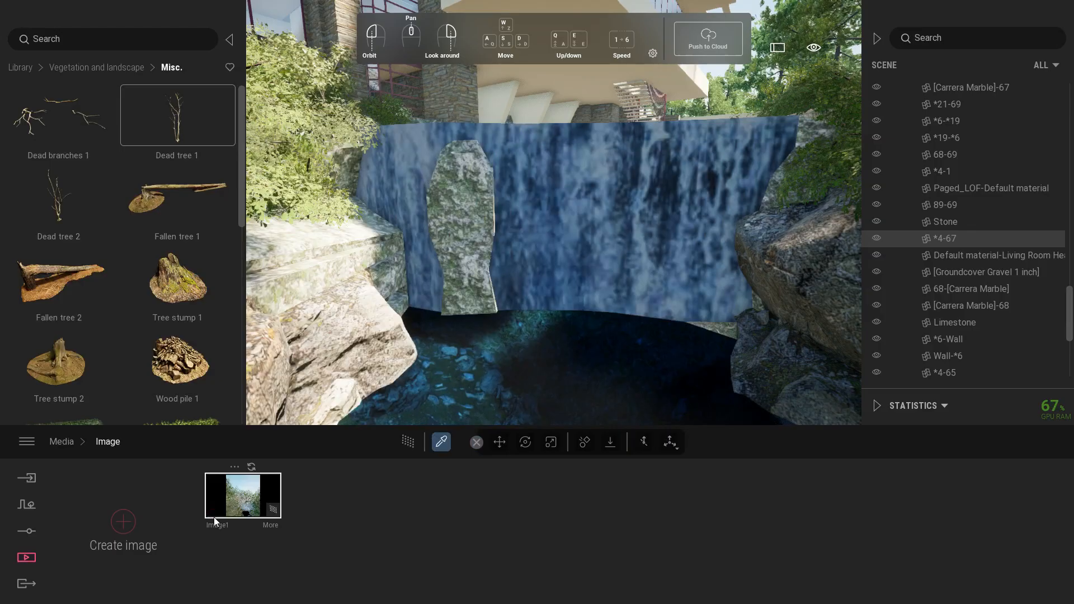
{"action": "left_click", "coordinate": [237, 500]}
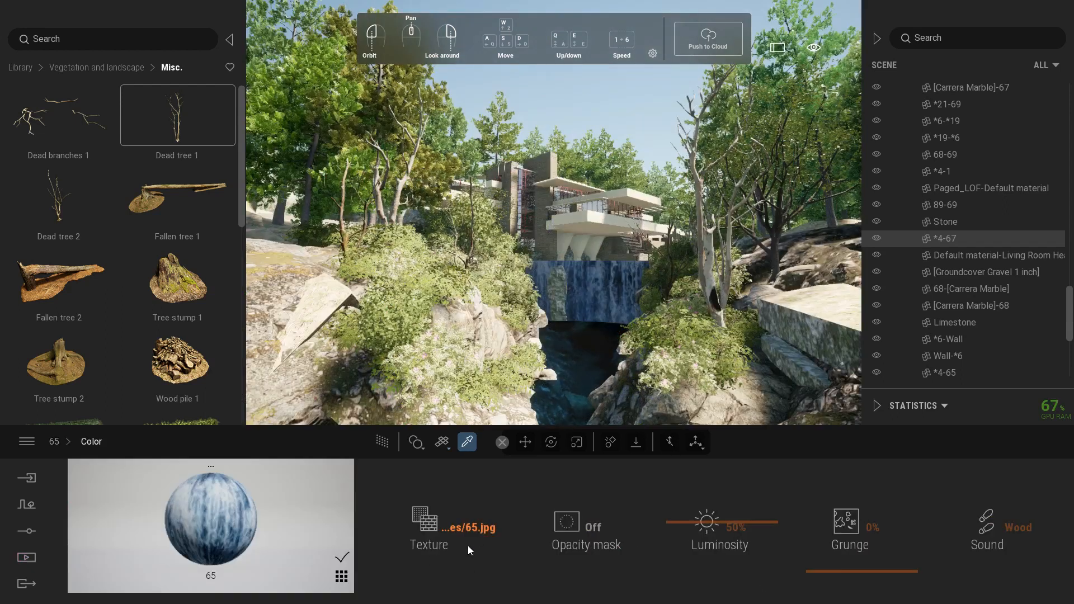
- Replace the color texture of waterfall material 65 with the dark streaked-water PNG from the Downloads folder
{"action": "left_click", "coordinate": [467, 545]}
{"action": "left_click", "coordinate": [373, 448]}
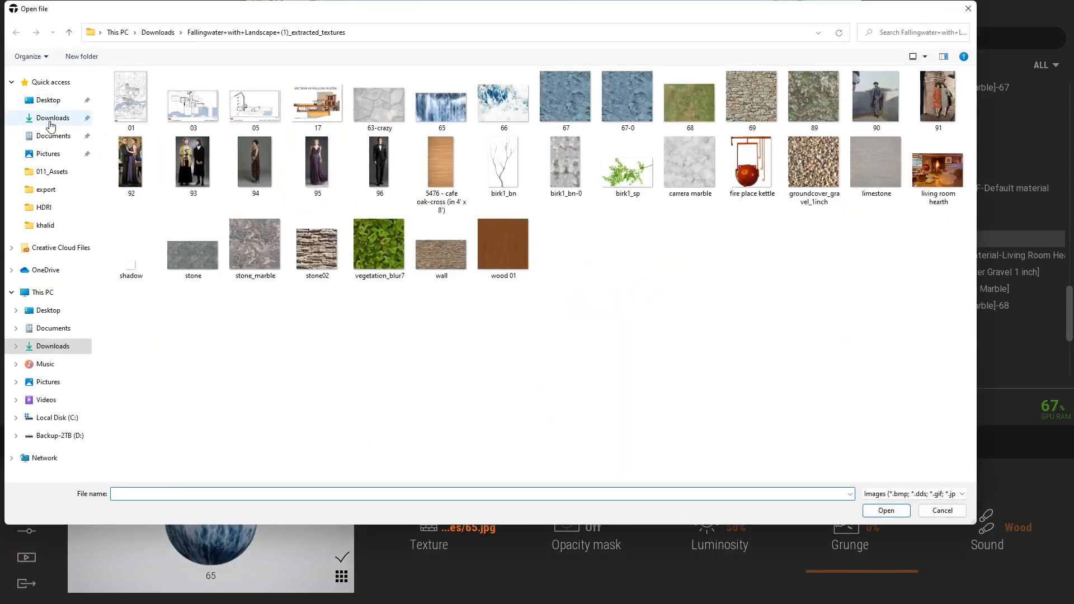
{"action": "left_click", "coordinate": [51, 121]}
{"action": "double_click", "coordinate": [120, 179]}
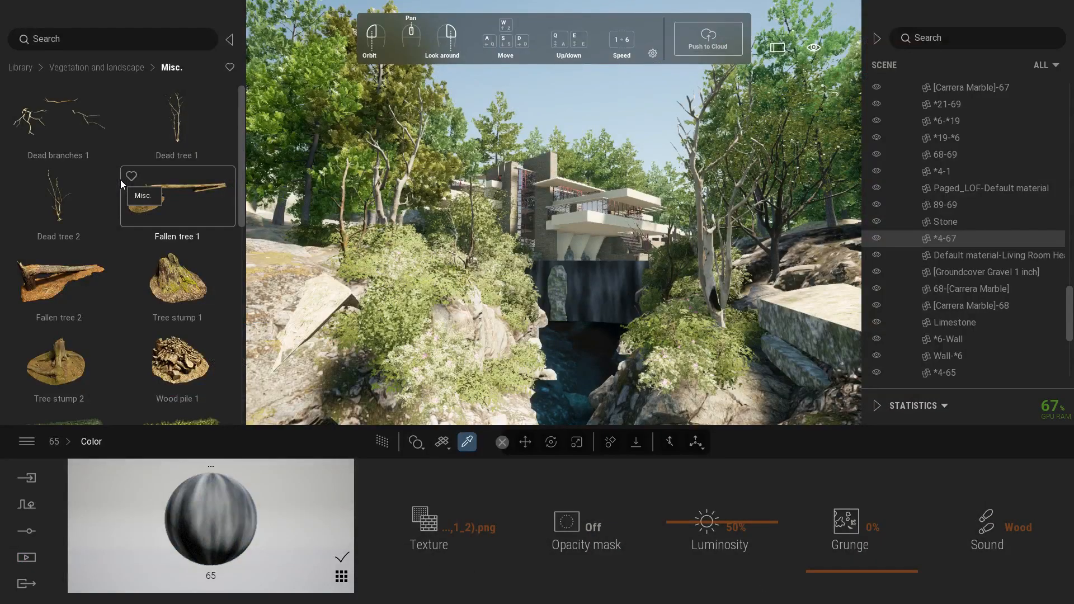
{"action": "scroll", "coordinate": [632, 329], "scroll_direction": "up", "scroll_amount": 5}
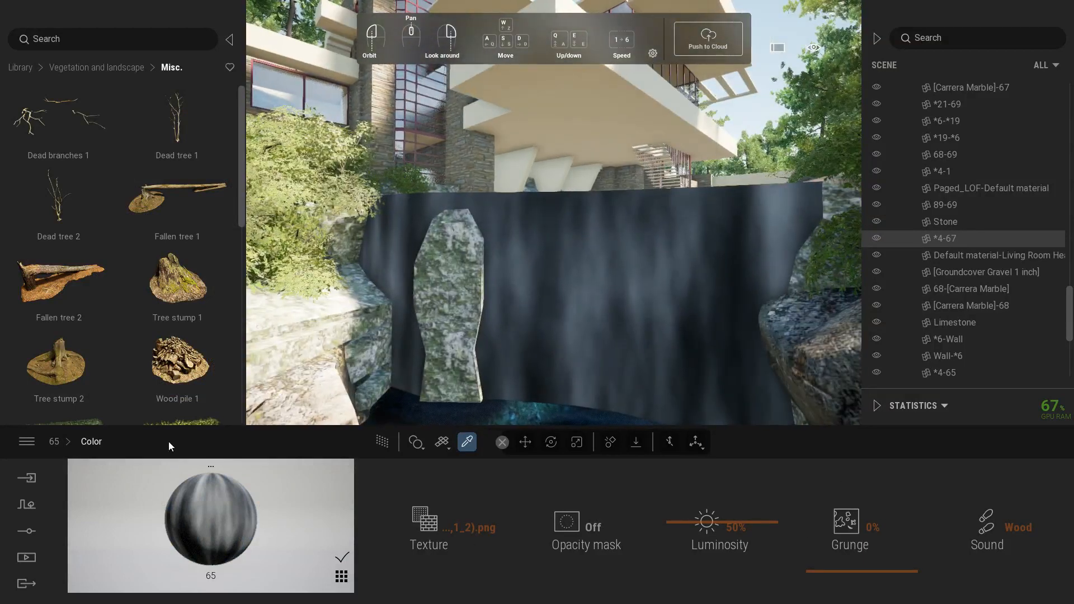
- Set the texture's Stretch on X to 3.98 for waterfall material 65, keeping Stretch on Y at 1.00
{"action": "left_click", "coordinate": [54, 441]}
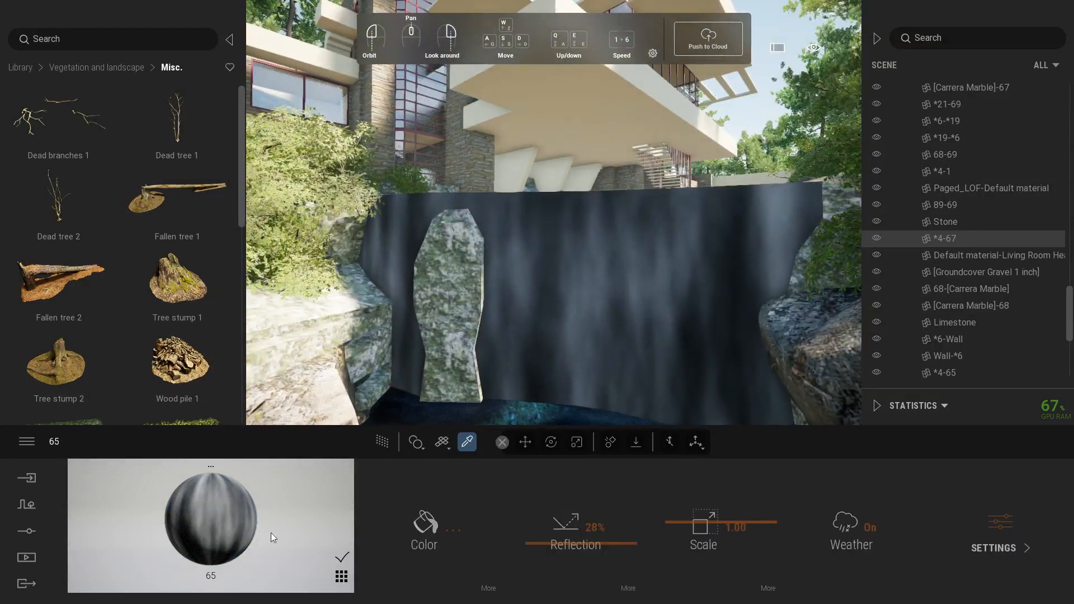
{"action": "left_click", "coordinate": [770, 593]}
{"action": "left_click", "coordinate": [715, 549]}
{"action": "left_click_drag", "start_coordinate": [642, 562], "coordinate": [671, 560]}
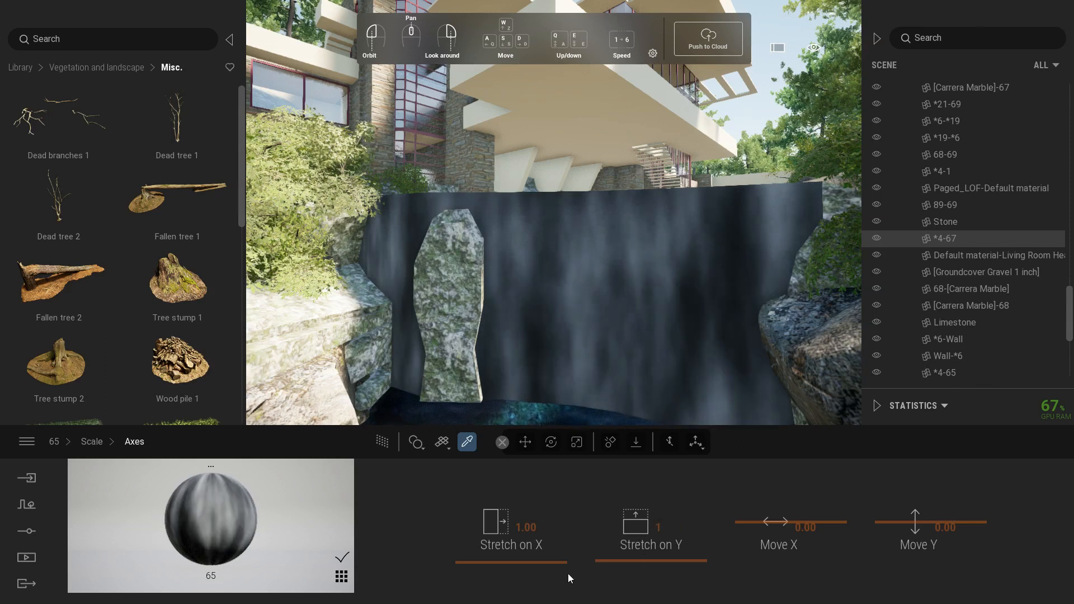
{"action": "left_click_drag", "start_coordinate": [532, 563], "coordinate": [530, 553]}
{"action": "left_click_drag", "start_coordinate": [530, 543], "coordinate": [525, 532]}
{"action": "key", "text": "ctrl+z"}
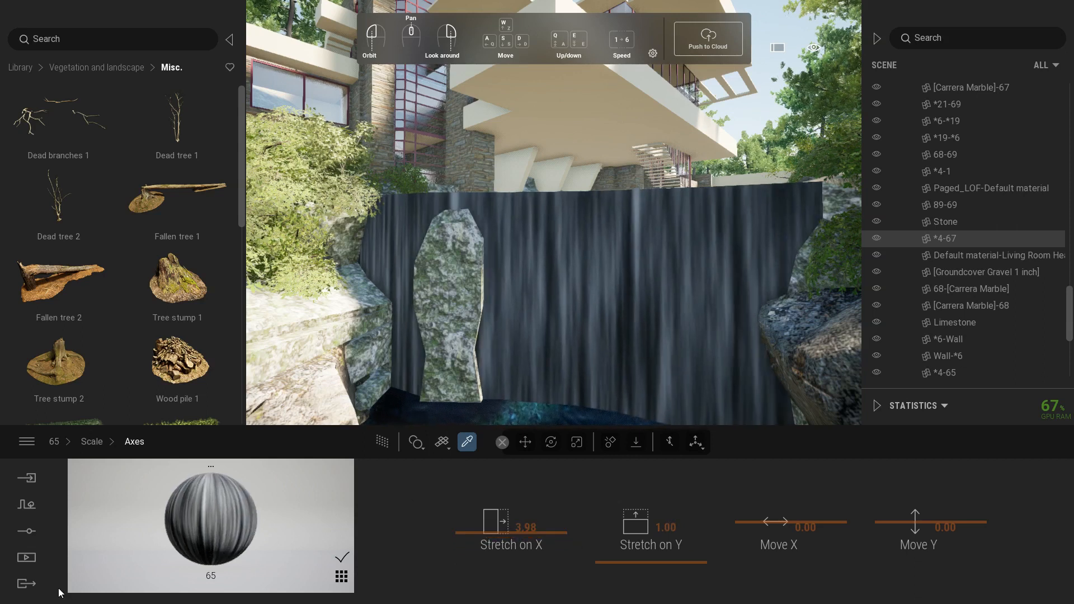
- Check the stretched waterfall texture in the Image1 view and return to the scene camera
{"action": "left_click", "coordinate": [27, 557]}
{"action": "left_click", "coordinate": [213, 531]}
{"action": "left_click", "coordinate": [246, 516]}
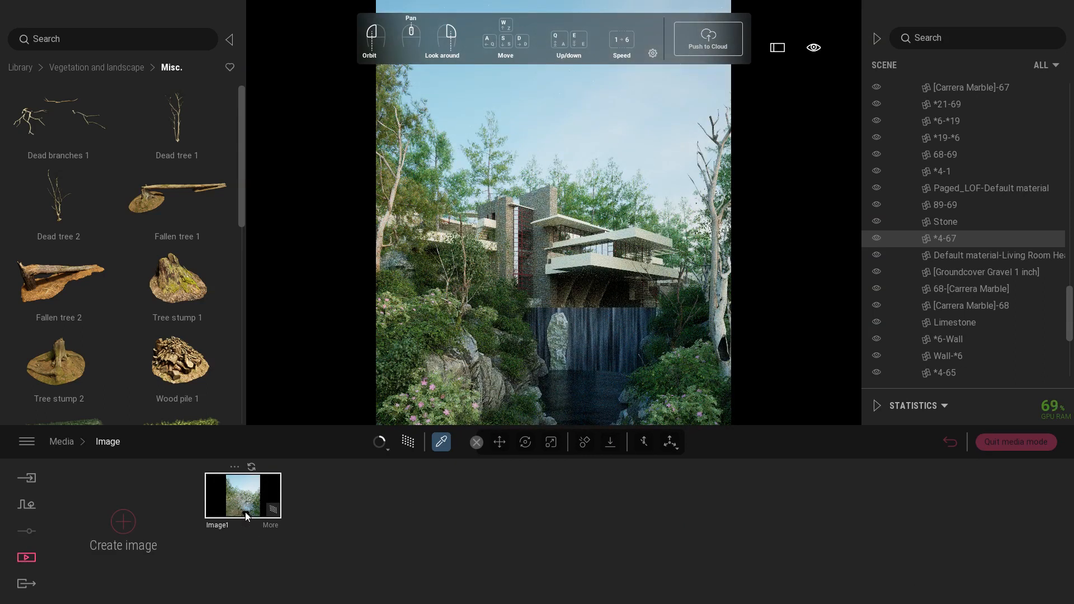
{"action": "left_click", "coordinate": [1014, 442]}
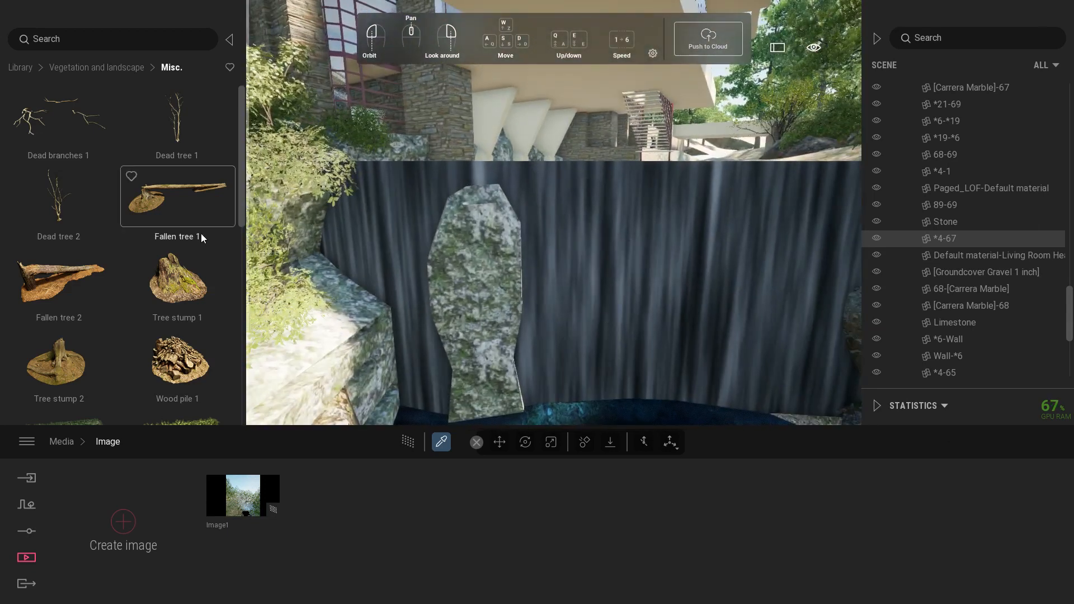
- Find the particle objects in the library and place a Waterfall particle at the waterfall's upper edge
{"action": "left_click", "coordinate": [71, 69]}
{"action": "left_click", "coordinate": [21, 67]}
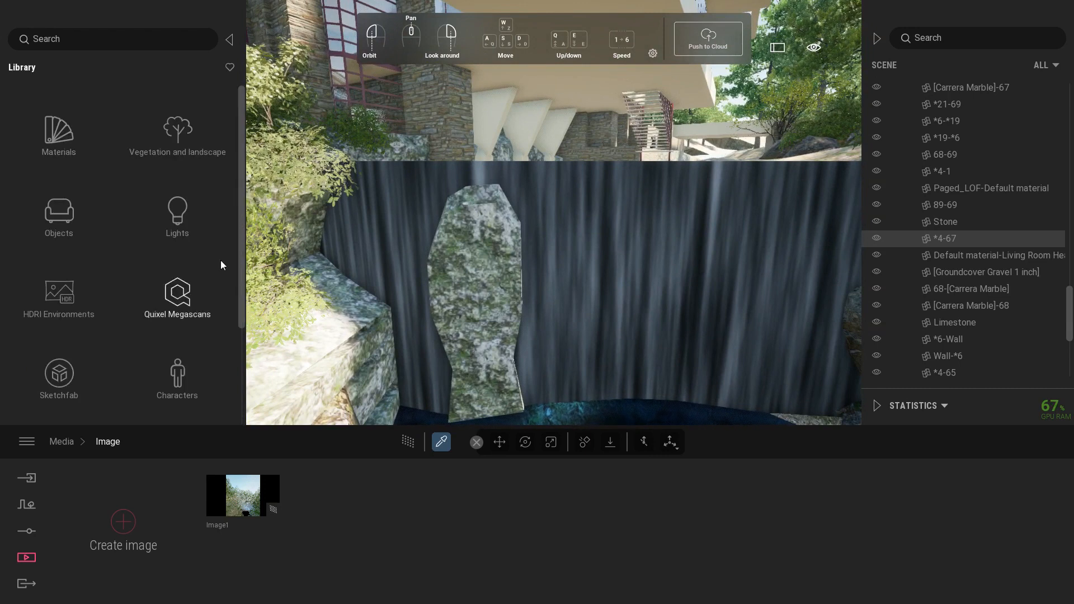
{"action": "left_click_drag", "start_coordinate": [242, 311], "coordinate": [241, 413]}
{"action": "left_click", "coordinate": [171, 324]}
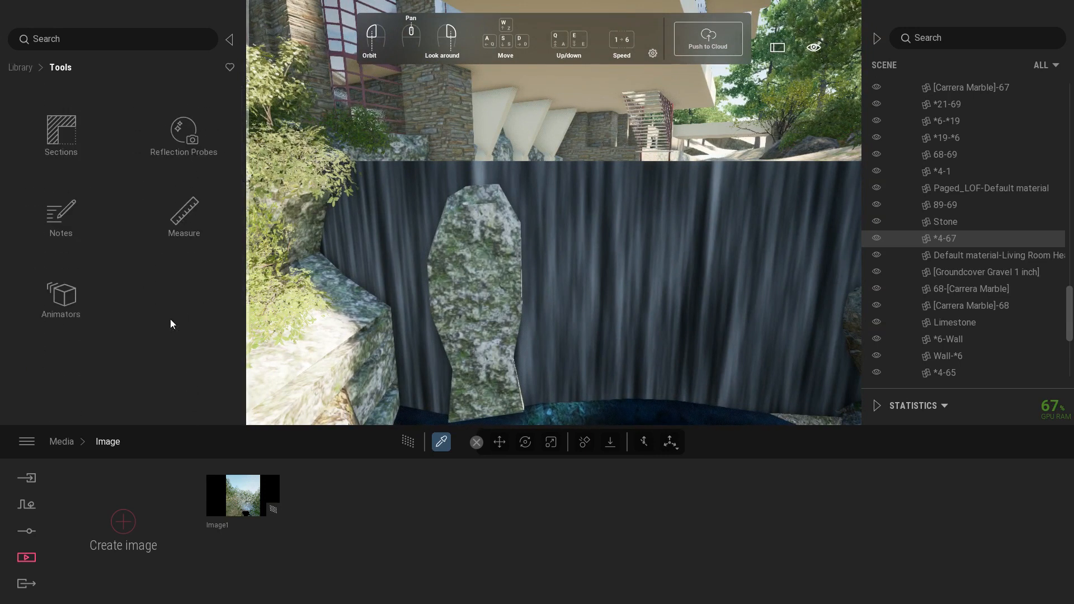
{"action": "left_click", "coordinate": [22, 67]}
{"action": "left_click", "coordinate": [84, 234]}
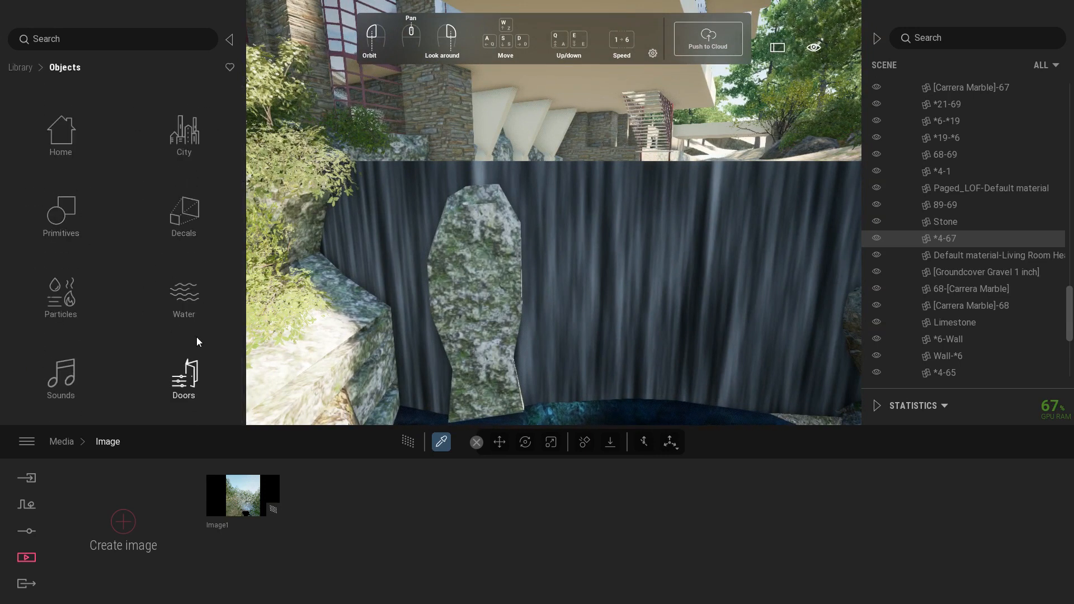
{"action": "left_click", "coordinate": [56, 292]}
{"action": "left_click_drag", "start_coordinate": [59, 295], "coordinate": [515, 218]}
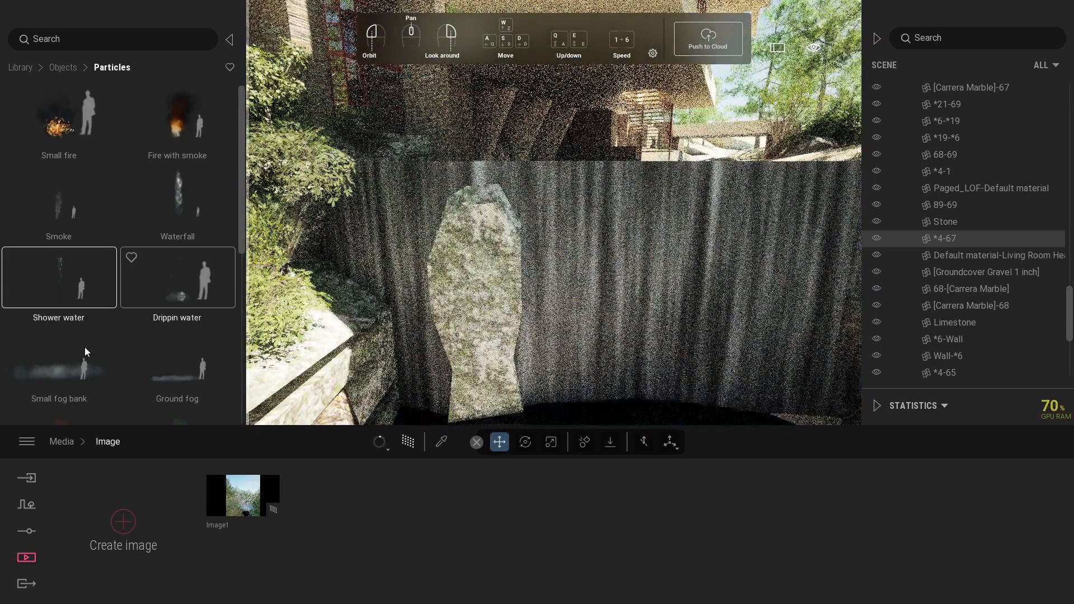
{"action": "left_click_drag", "start_coordinate": [177, 196], "coordinate": [558, 176]}
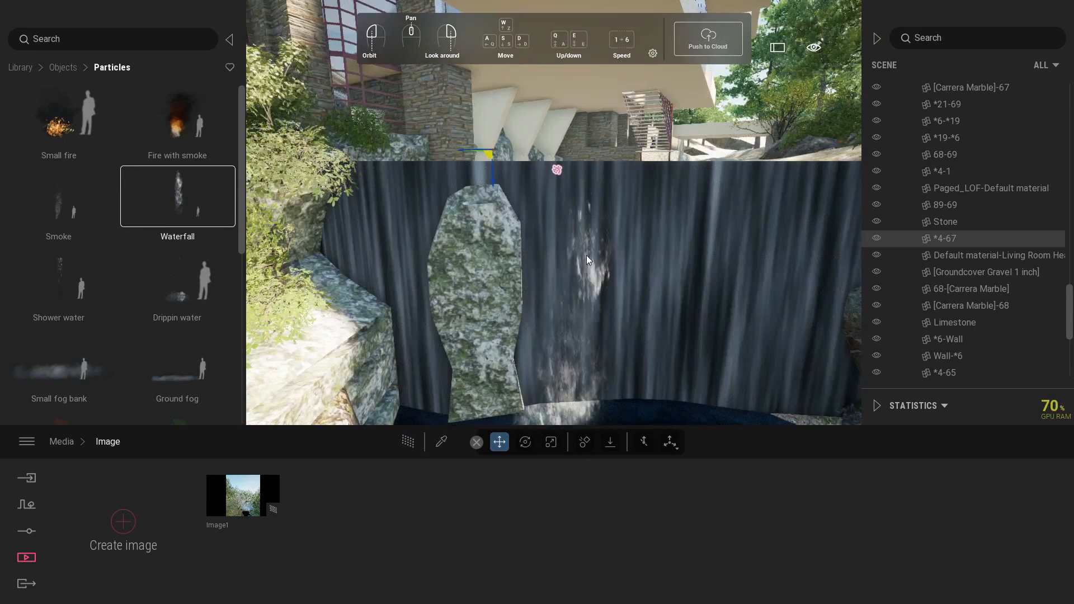
- Adjust the scale of the placed Waterfall particle along its vertical axis
{"action": "key", "text": "r"}
{"action": "key", "text": "q"}
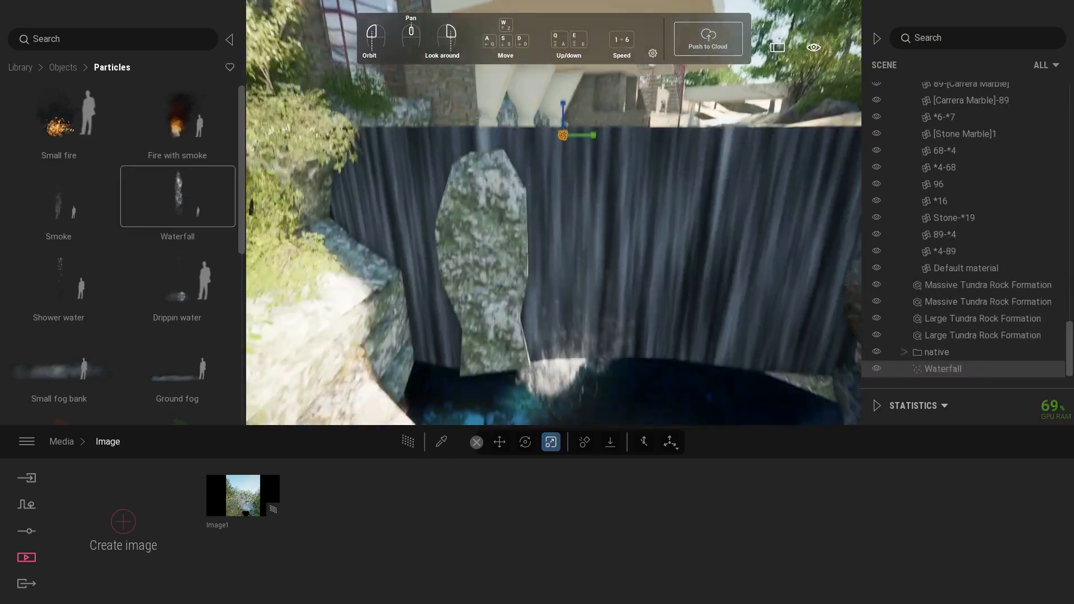
{"action": "mouse_move", "coordinate": [569, 85]}
{"action": "left_mouse_down"}
{"action": "mouse_move", "coordinate": [568, 203]}
{"action": "mouse_move", "coordinate": [573, 147]}
{"action": "left_mouse_up"}
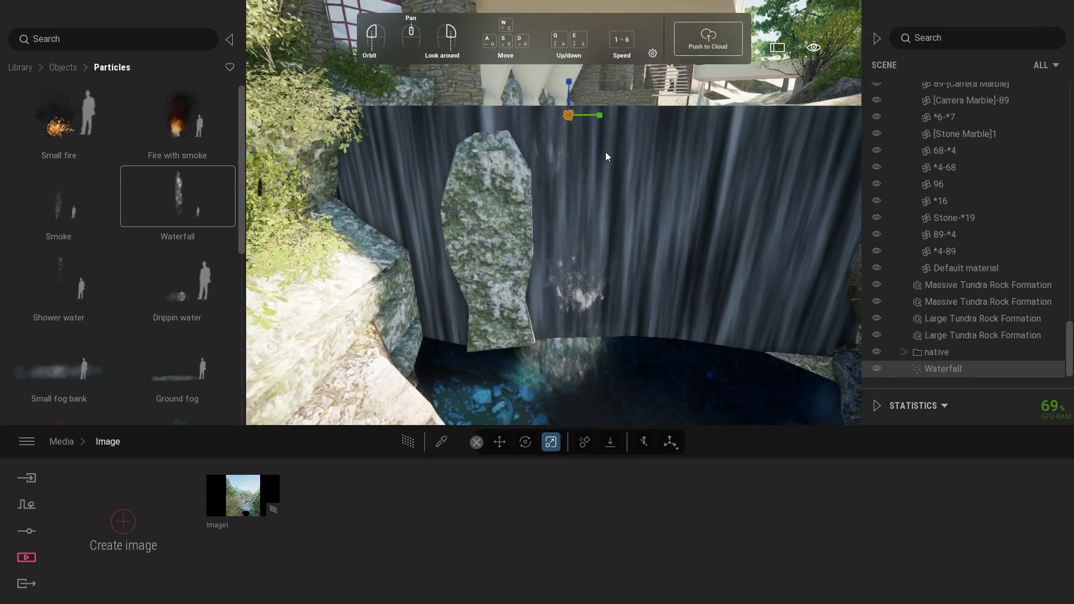
{"action": "middle_click_drag", "start_coordinate": [606, 152], "coordinate": [596, 221]}
{"action": "scroll", "coordinate": [595, 234], "scroll_direction": "down", "scroll_amount": 5}
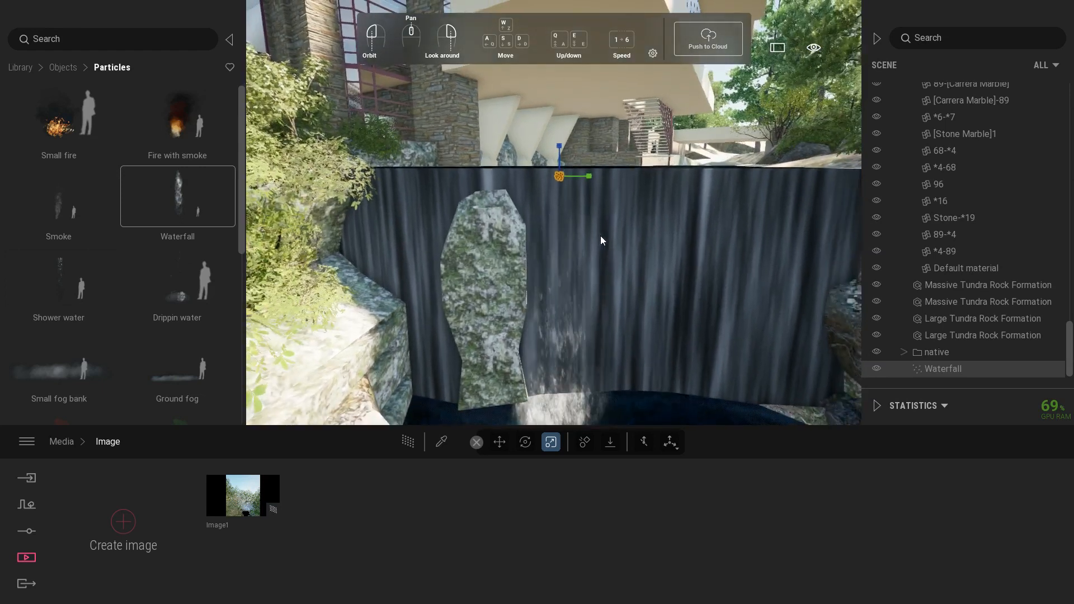
- Place a Ground fog particle on the pool at the waterfall's foot and hide it
{"action": "left_click_drag", "start_coordinate": [221, 386], "coordinate": [565, 361]}
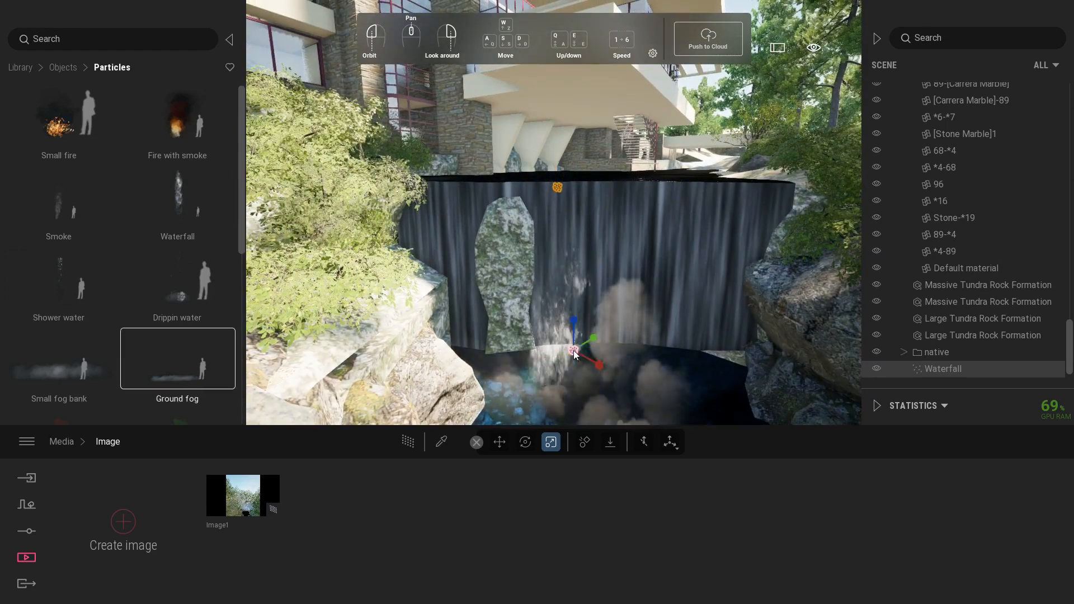
{"action": "left_click", "coordinate": [259, 265]}
- Scatter many Drippin water particles on the pool surface along the waterfall's foot
{"action": "scroll", "coordinate": [174, 285], "scroll_direction": "down", "scroll_amount": 2}
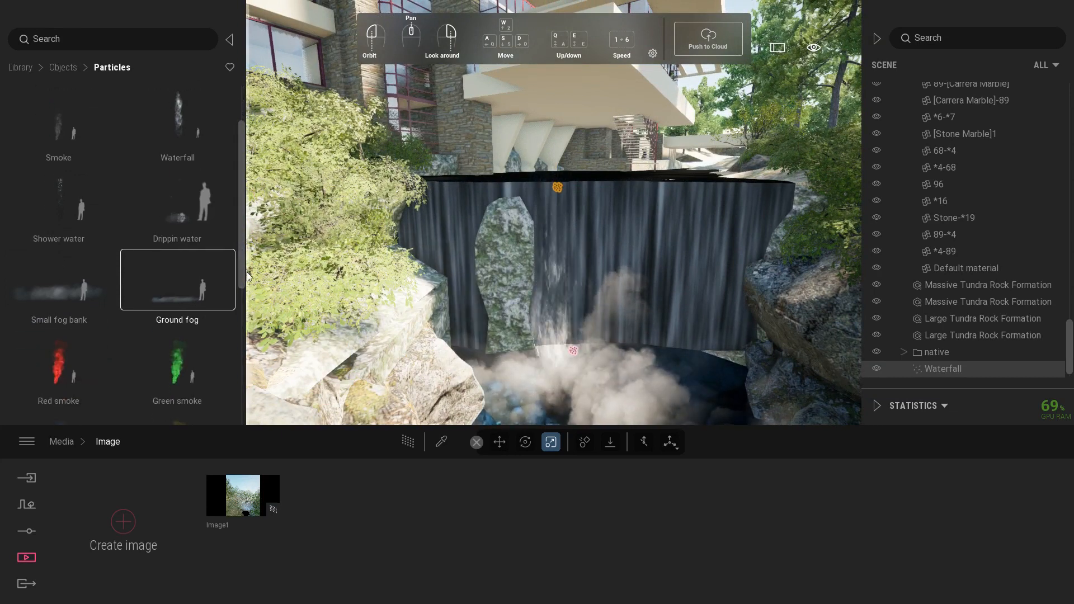
{"action": "left_click_drag", "start_coordinate": [179, 201], "coordinate": [578, 246]}
{"action": "scroll", "coordinate": [1055, 300], "scroll_direction": "down", "scroll_amount": 5}
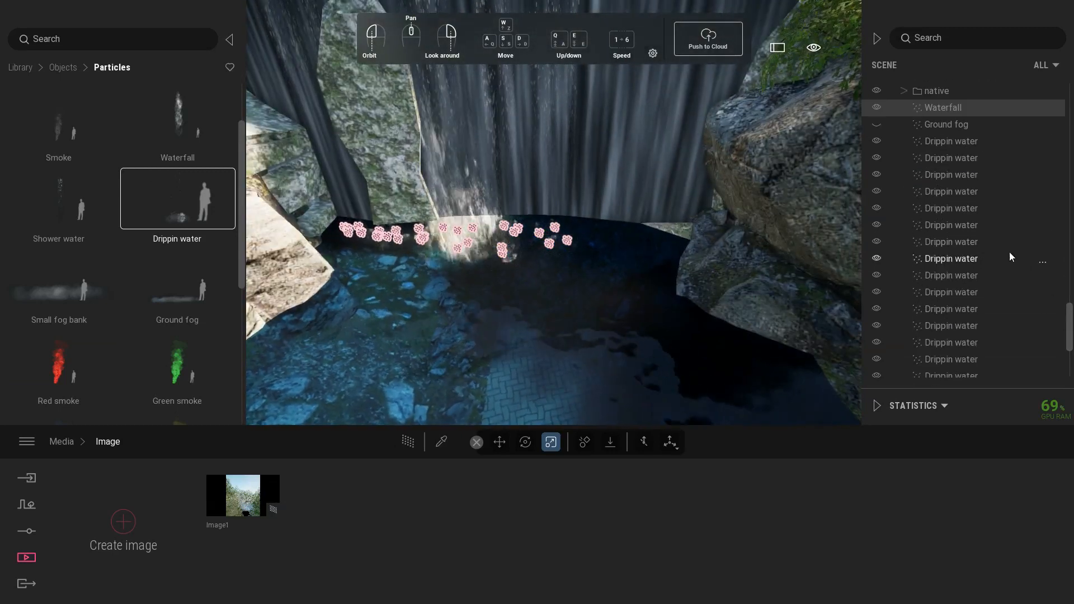
- Select all Drippin water particles in the scene list, move them to a new container named drops and collapse it
{"action": "left_click", "coordinate": [1047, 259]}
{"action": "scroll", "coordinate": [1071, 362], "scroll_direction": "down", "scroll_amount": 3}
{"action": "left_click", "coordinate": [894, 366], "text": "shift"}
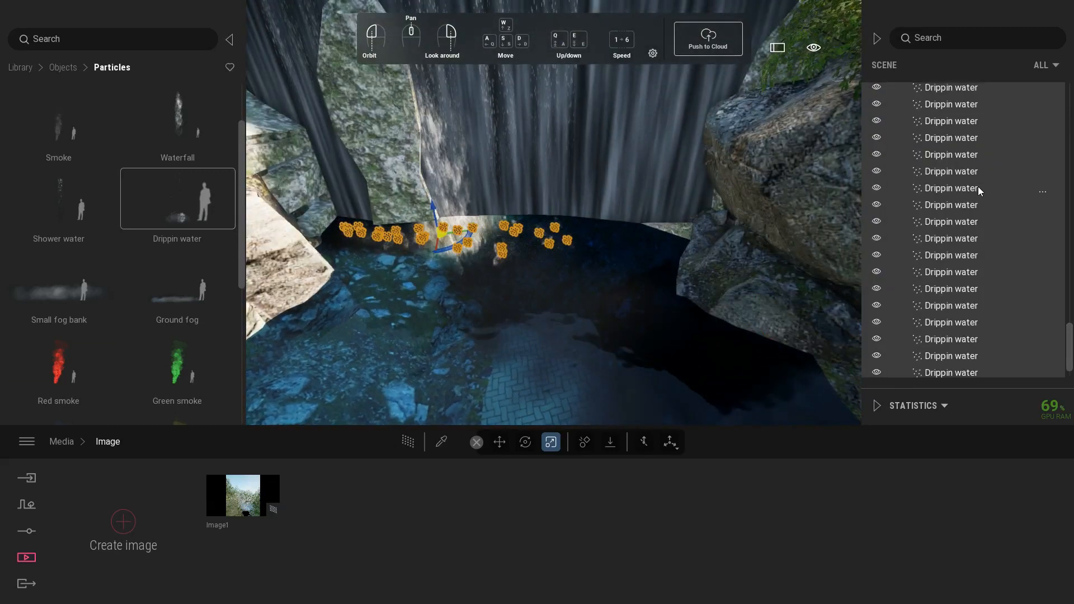
{"action": "scroll", "coordinate": [1071, 322], "scroll_direction": "up", "scroll_amount": 5}
{"action": "right_click", "coordinate": [993, 159]}
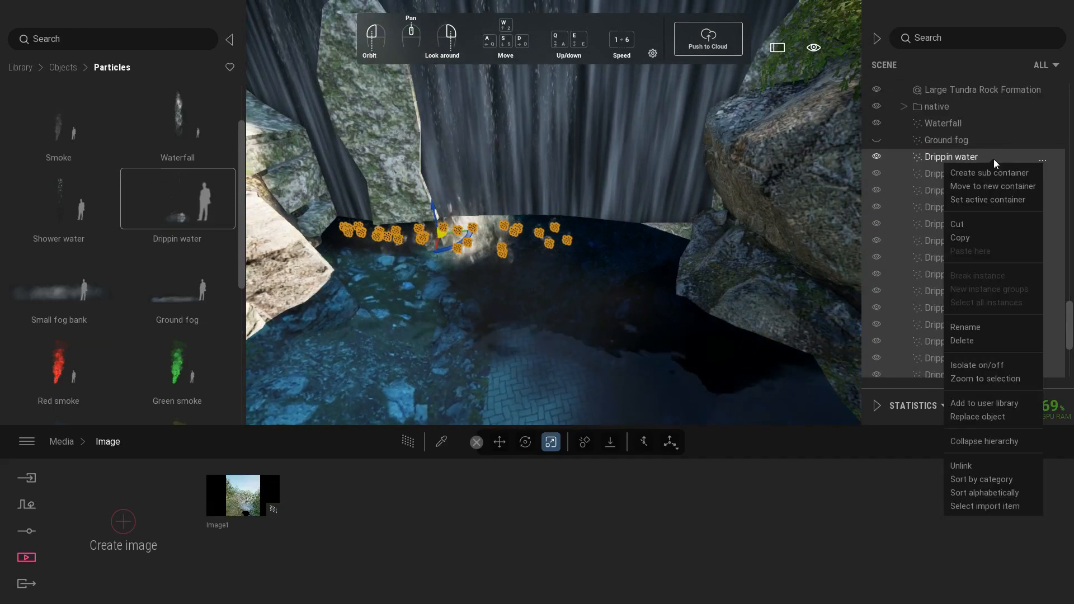
{"action": "left_click", "coordinate": [985, 186]}
{"action": "type", "text": "d"}
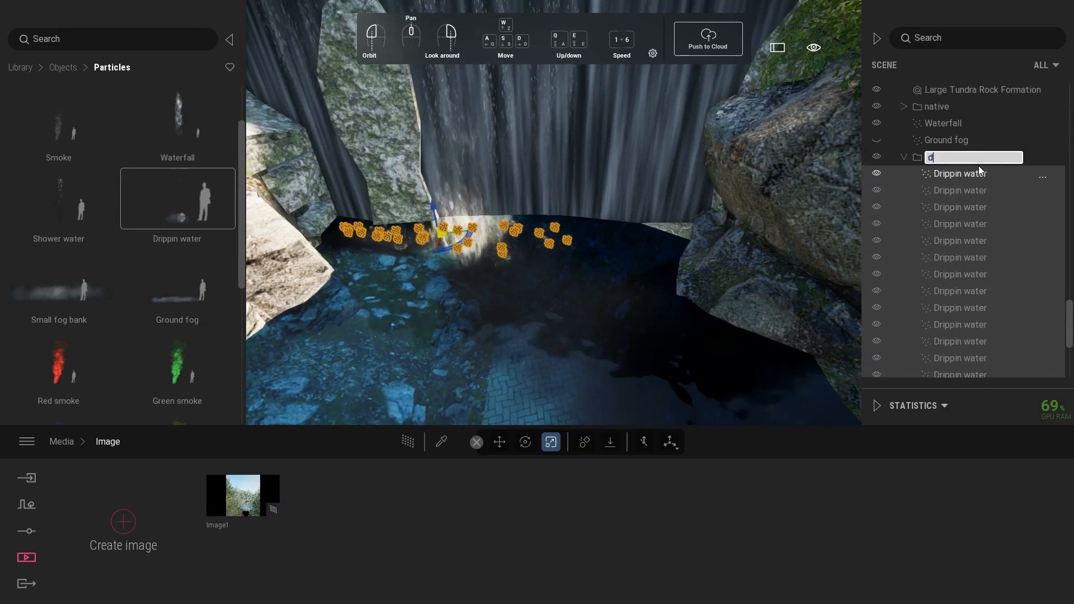
{"action": "type", "text": "rops"}
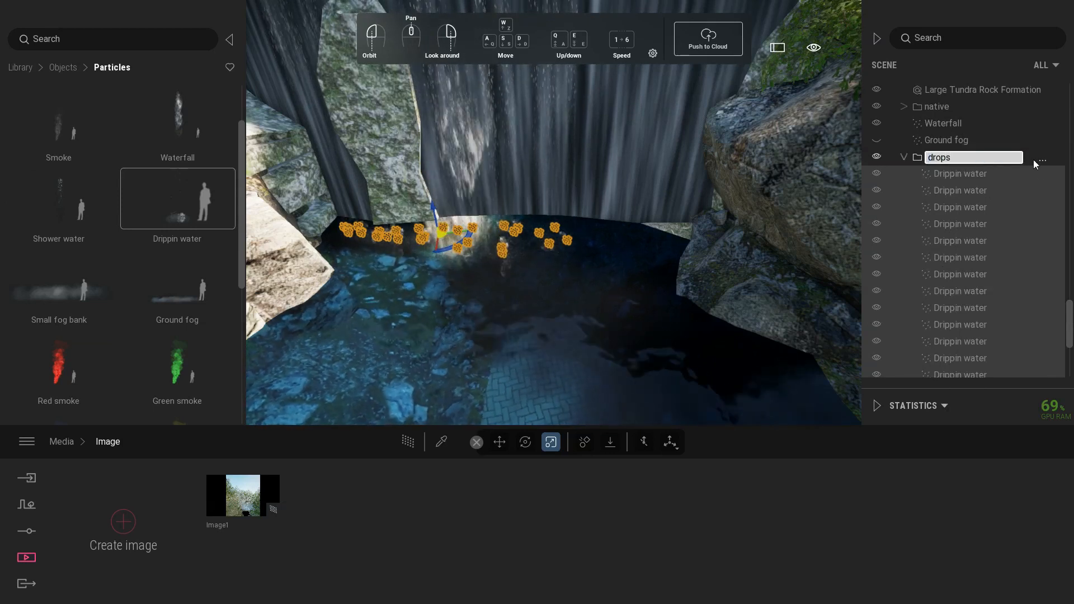
{"action": "left_click", "coordinate": [903, 158]}
- Duplicate the drops container three times along the waterfall's foot and check the result in Image1
{"action": "left_click_drag", "start_coordinate": [450, 250], "coordinate": [559, 244], "text": "alt"}
{"action": "left_click", "coordinate": [525, 358]}
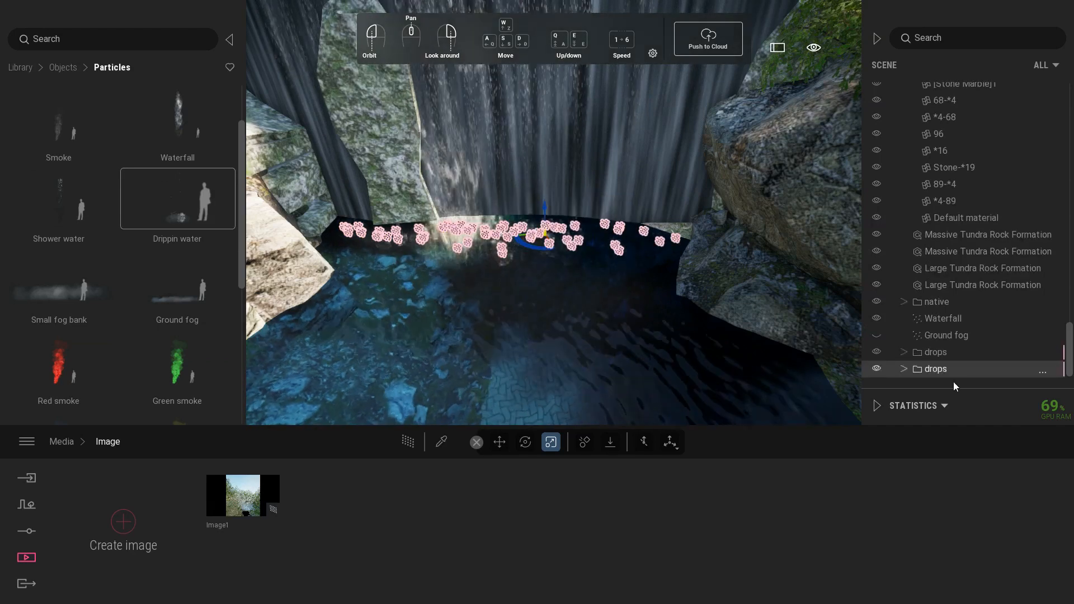
{"action": "left_click", "coordinate": [947, 356]}
{"action": "mouse_move", "coordinate": [451, 239]}
{"action": "left_mouse_down", "text": "alt"}
{"action": "mouse_move", "coordinate": [438, 256]}
{"action": "mouse_move", "coordinate": [441, 242]}
{"action": "left_mouse_up", "text": "alt"}
{"action": "left_click", "coordinate": [511, 358]}
{"action": "left_click", "coordinate": [250, 497]}
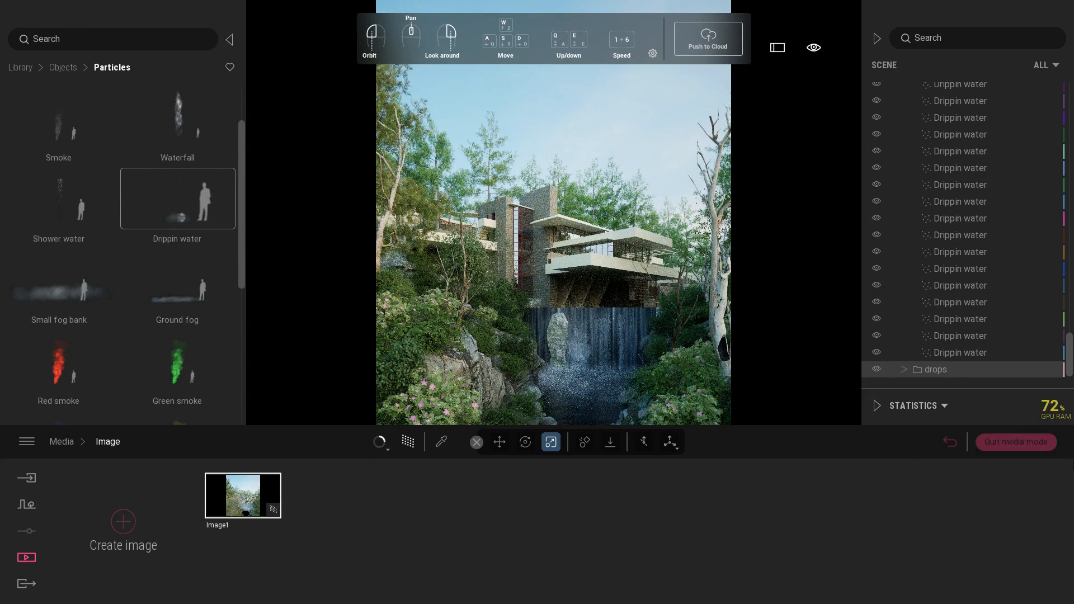
{"action": "left_click", "coordinate": [1003, 446]}
- Collapse the expanded drops containers in the scene list and toggle the Ground fog's visibility
{"action": "left_click_drag", "start_coordinate": [1068, 373], "coordinate": [1068, 316]}
{"action": "left_click", "coordinate": [902, 288]}
{"action": "left_click", "coordinate": [903, 192]}
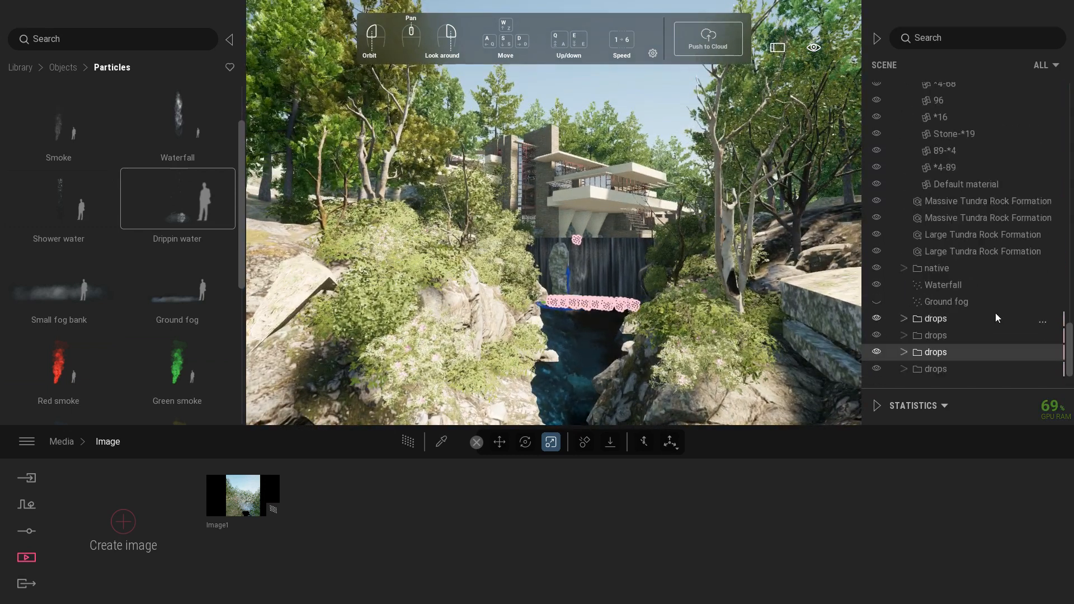
{"action": "left_click", "coordinate": [877, 301]}
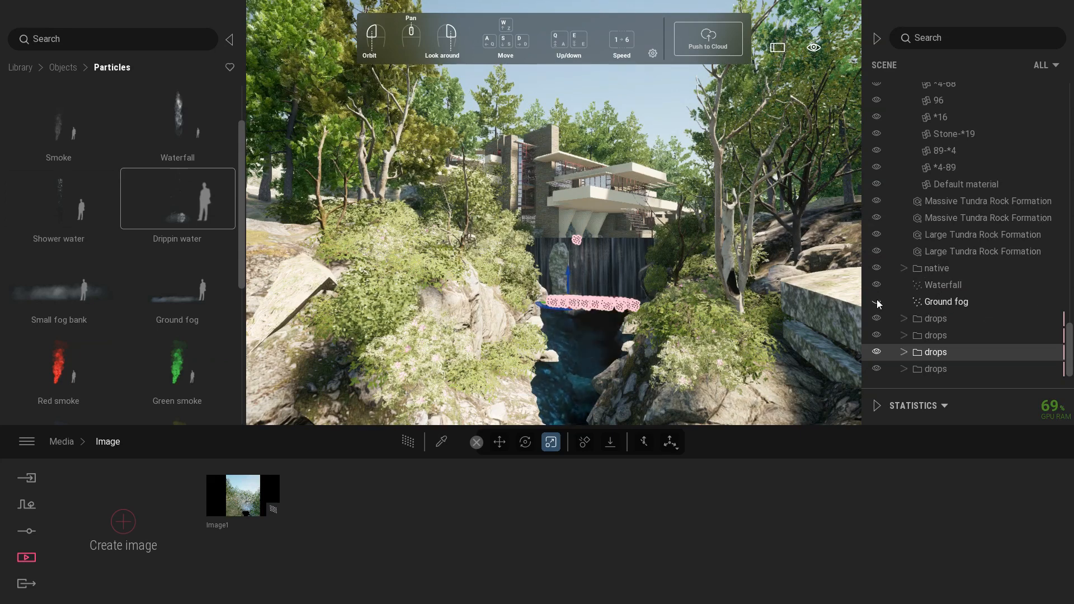
{"action": "left_click", "coordinate": [877, 302]}
- Copy the Waterfall particle as single instances along the waterfall's upper edge, three on each side of the original
{"action": "key", "text": "w"}
{"action": "mouse_move", "coordinate": [592, 304]}
{"action": "right_mouse_down"}
{"action": "mouse_move", "coordinate": [622, 273]}
{"action": "mouse_move", "coordinate": [587, 190]}
{"action": "right_mouse_up"}
{"action": "left_click", "coordinate": [566, 129]}
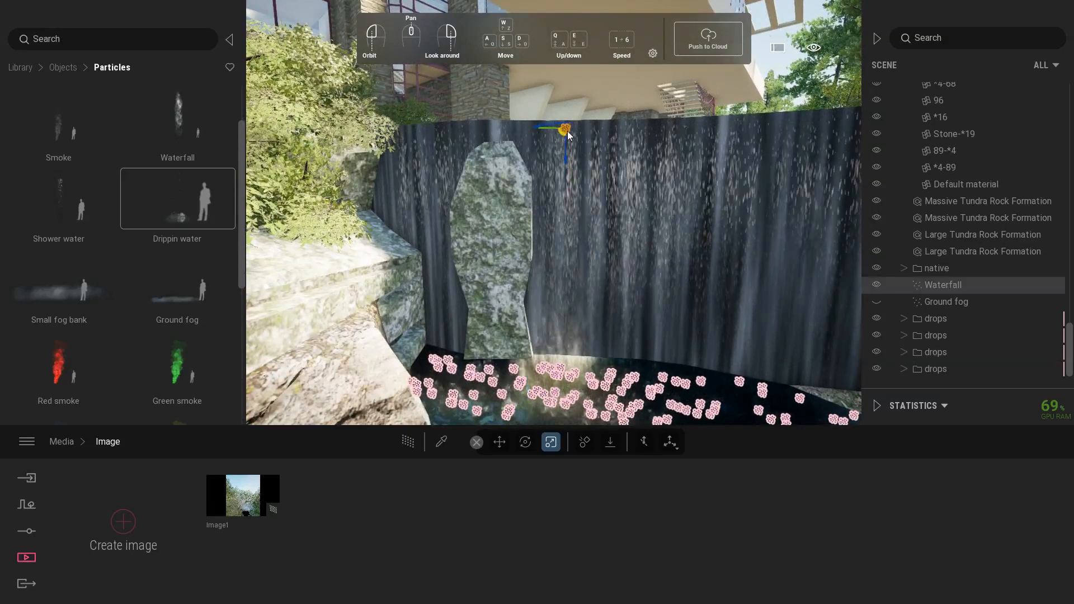
{"action": "mouse_move", "coordinate": [561, 130]}
{"action": "left_mouse_down", "text": "shift"}
{"action": "mouse_move", "coordinate": [425, 133]}
{"action": "mouse_move", "coordinate": [701, 125]}
{"action": "left_mouse_up", "text": "shift"}
{"action": "left_click", "coordinate": [520, 358]}
{"action": "left_click", "coordinate": [519, 359]}
{"action": "left_click", "coordinate": [502, 359]}
{"action": "left_click", "coordinate": [502, 359]}
{"action": "left_click", "coordinate": [501, 358]}
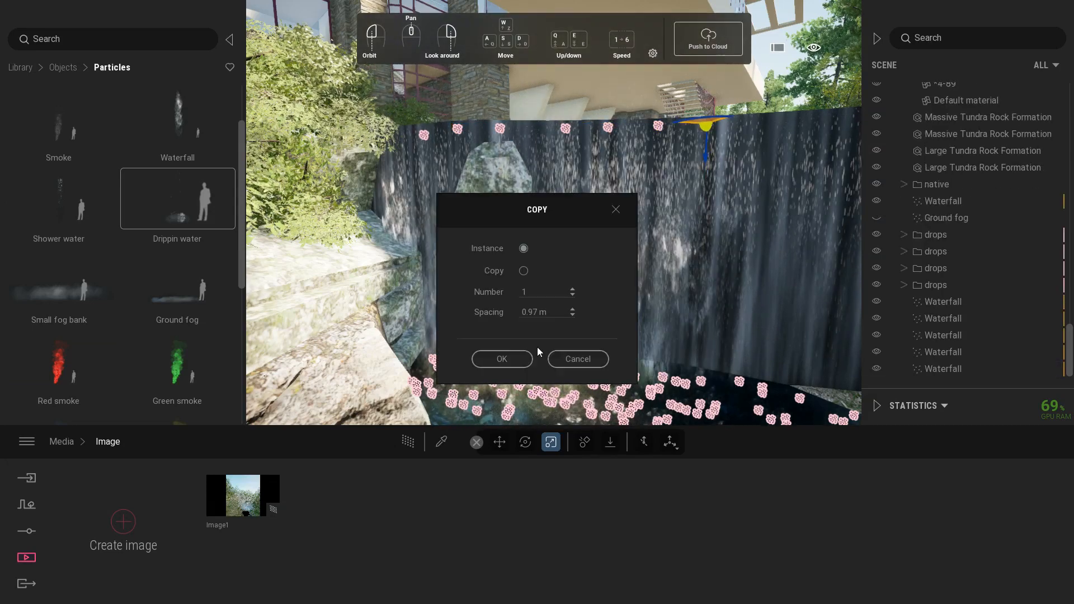
{"action": "left_click", "coordinate": [502, 358]}
- Add four more Waterfall instances to fill the remaining stretches of the waterfall's upper edge
{"action": "mouse_move", "coordinate": [608, 155]}
{"action": "left_mouse_down", "text": "shift"}
{"action": "mouse_move", "coordinate": [713, 156]}
{"action": "mouse_move", "coordinate": [444, 157]}
{"action": "left_mouse_up", "text": "shift"}
{"action": "left_click", "coordinate": [502, 358]}
{"action": "left_click", "coordinate": [502, 359]}
{"action": "left_click", "coordinate": [502, 359]}
{"action": "left_click", "coordinate": [501, 358]}
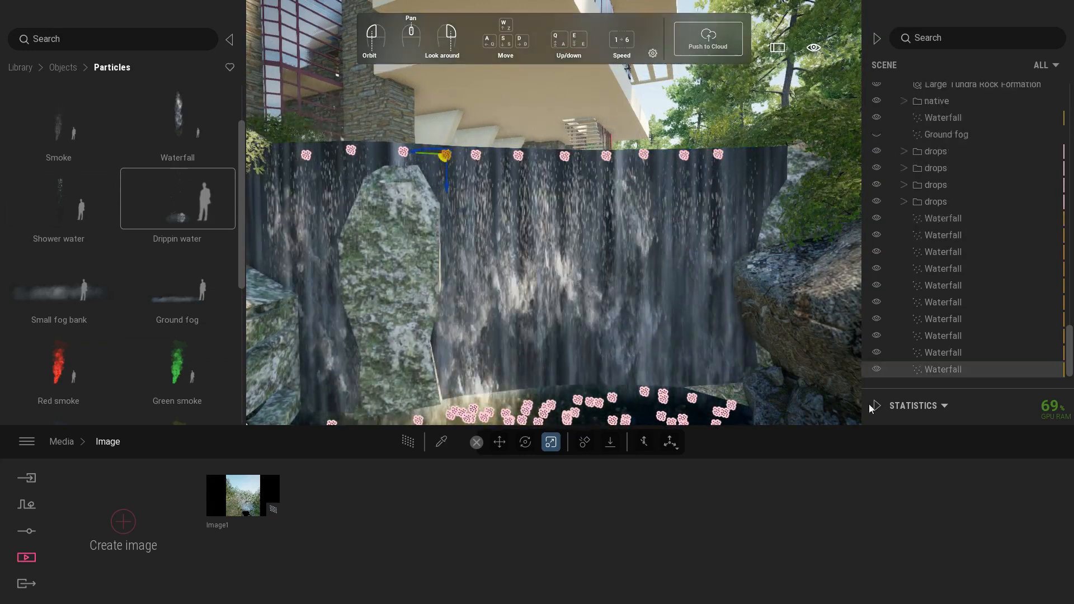
- Move the Waterfall copies to a new container named waterfall and put the original Waterfall particle in it too
{"action": "left_click", "coordinate": [958, 223]}
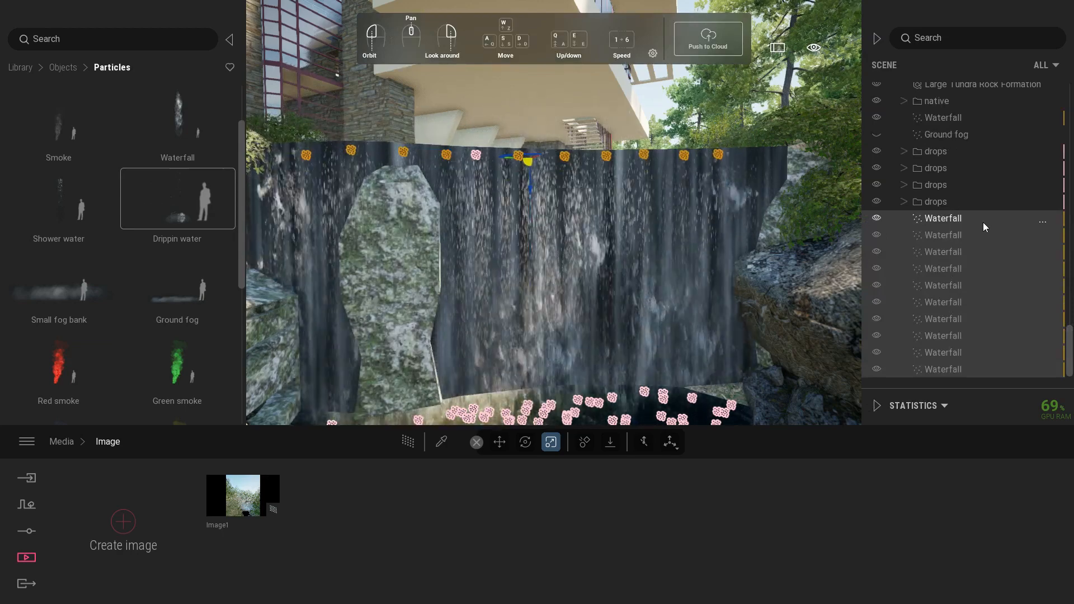
{"action": "right_click", "coordinate": [1000, 221]}
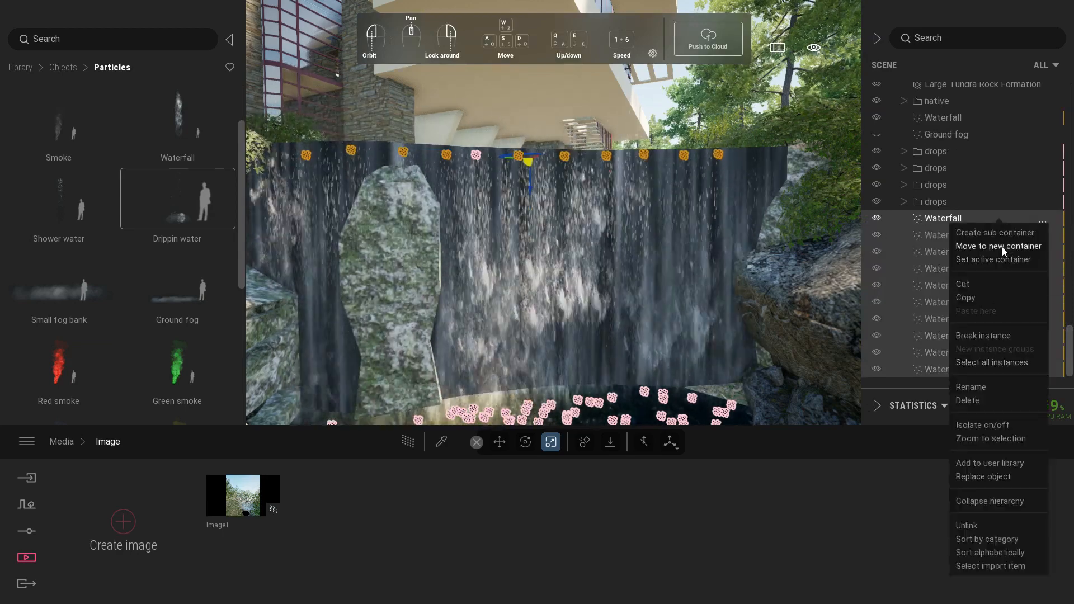
{"action": "left_click", "coordinate": [1001, 248]}
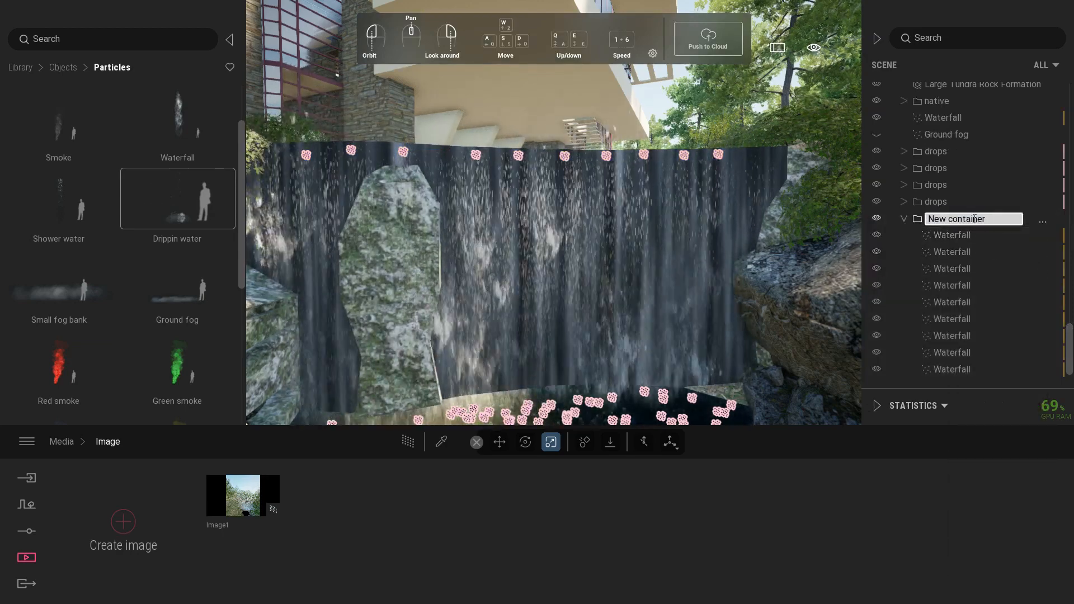
{"action": "type", "text": "water"}
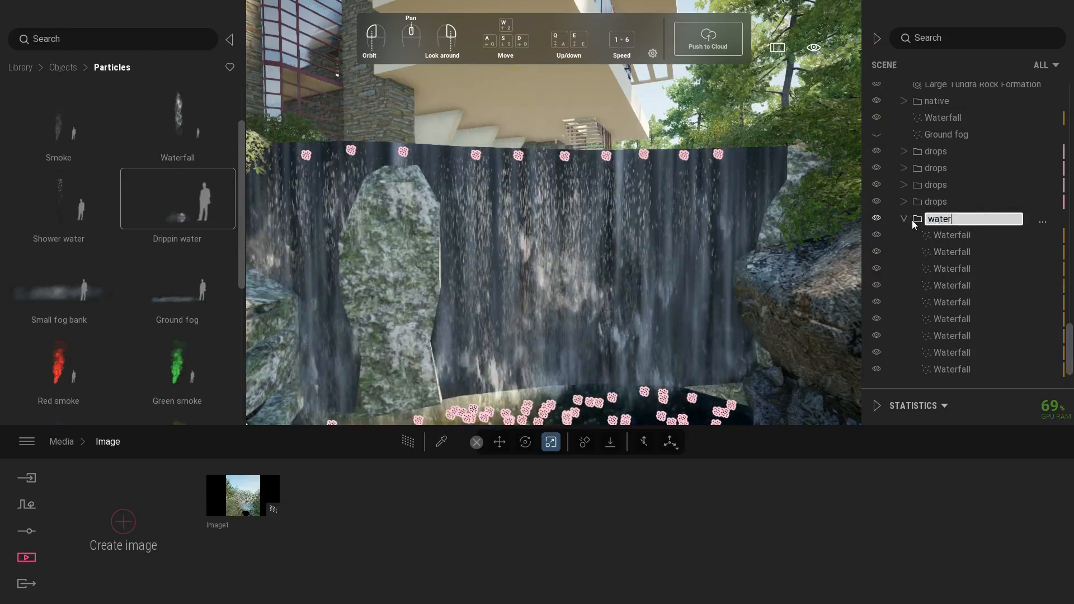
{"action": "type", "text": "fall"}
{"action": "left_click", "coordinate": [903, 218]}
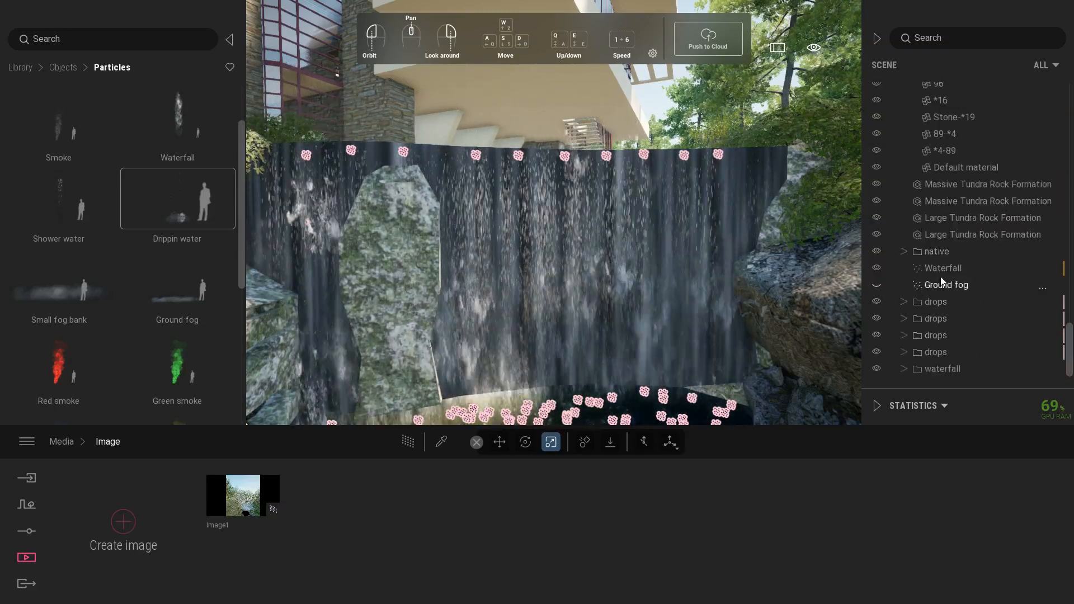
{"action": "left_click_drag", "start_coordinate": [943, 268], "coordinate": [938, 370]}
{"action": "left_click", "coordinate": [903, 185]}
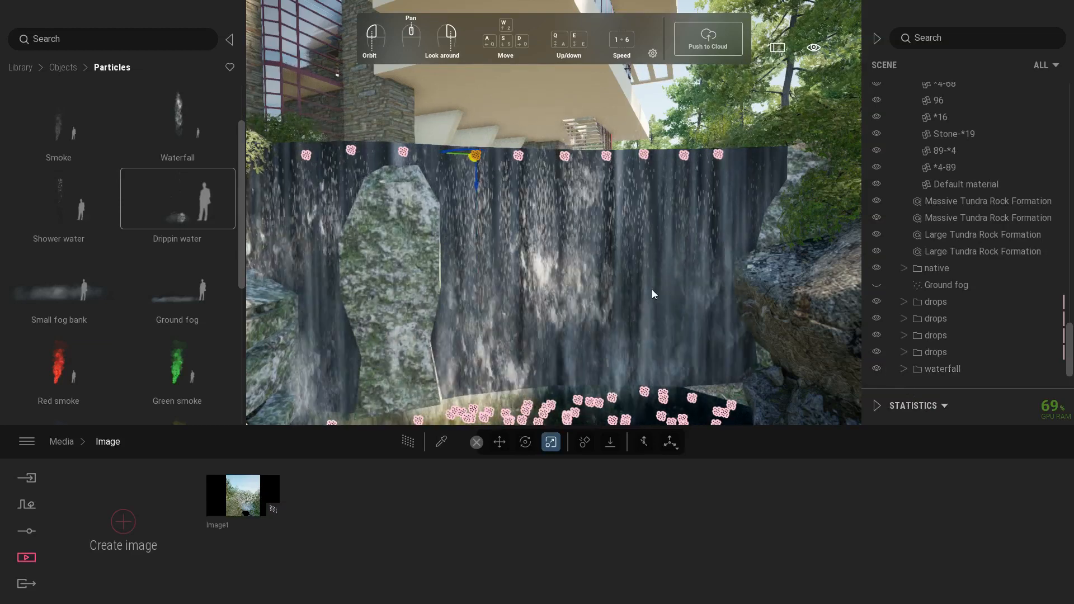
- Check the finished waterfall and drop particles in the Image1 view
{"action": "right_click_drag", "start_coordinate": [652, 290], "coordinate": [645, 290]}
{"action": "scroll", "coordinate": [646, 290], "scroll_direction": "down", "scroll_amount": 3}
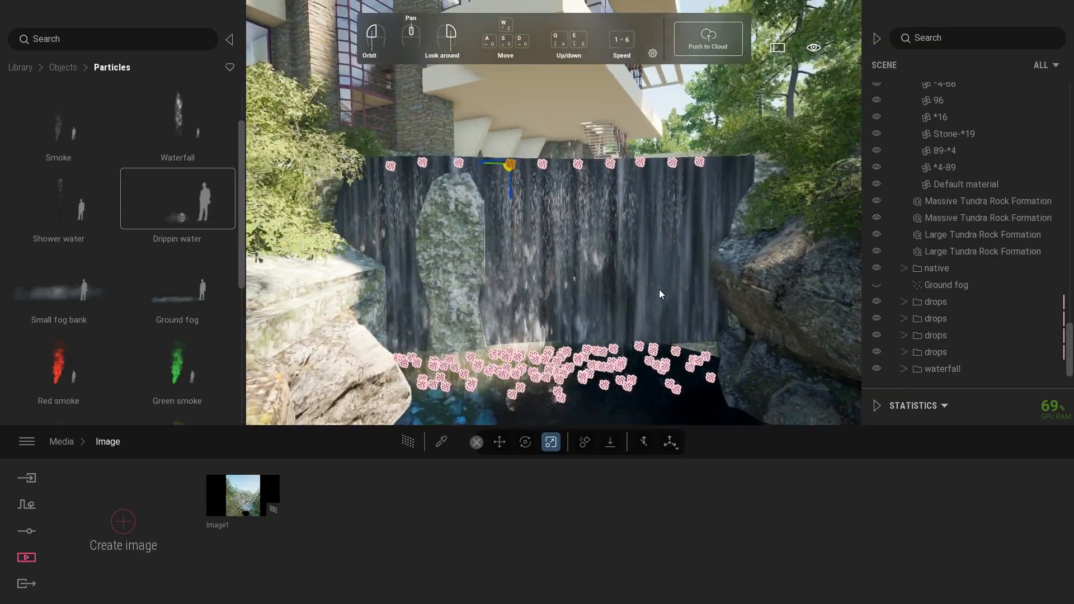
{"action": "left_click", "coordinate": [244, 494]}
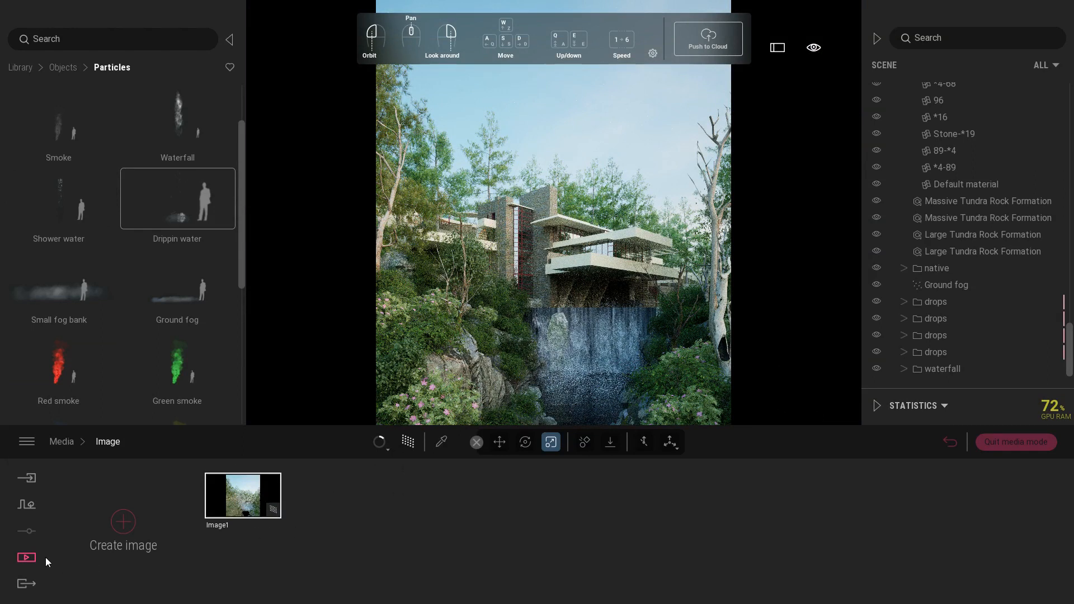
- Export Image1 as a local image into the export folder on the Desktop
{"action": "left_click", "coordinate": [23, 585]}
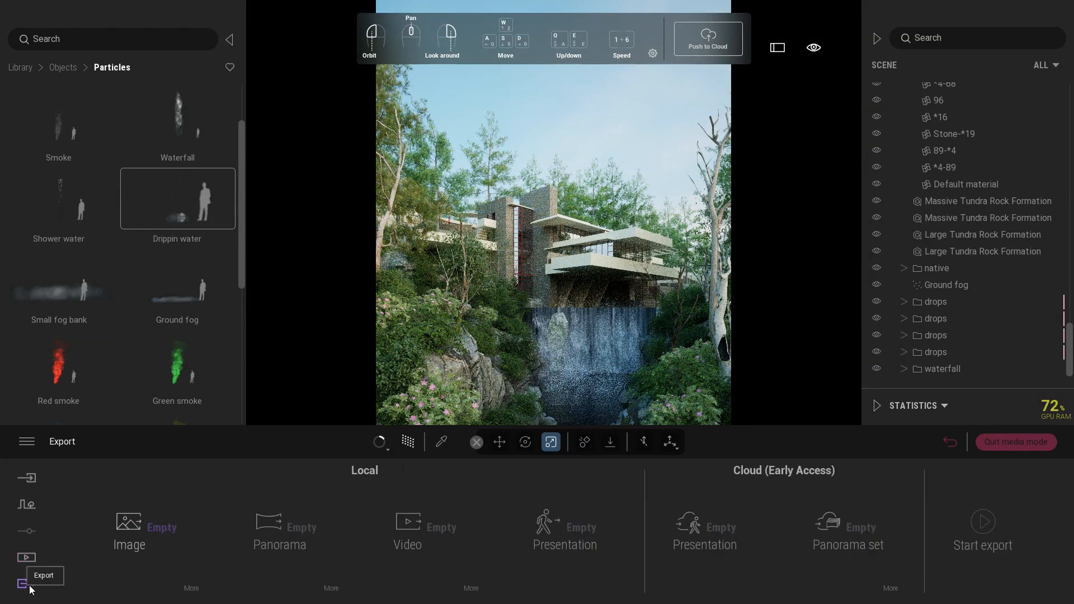
{"action": "left_click", "coordinate": [159, 534]}
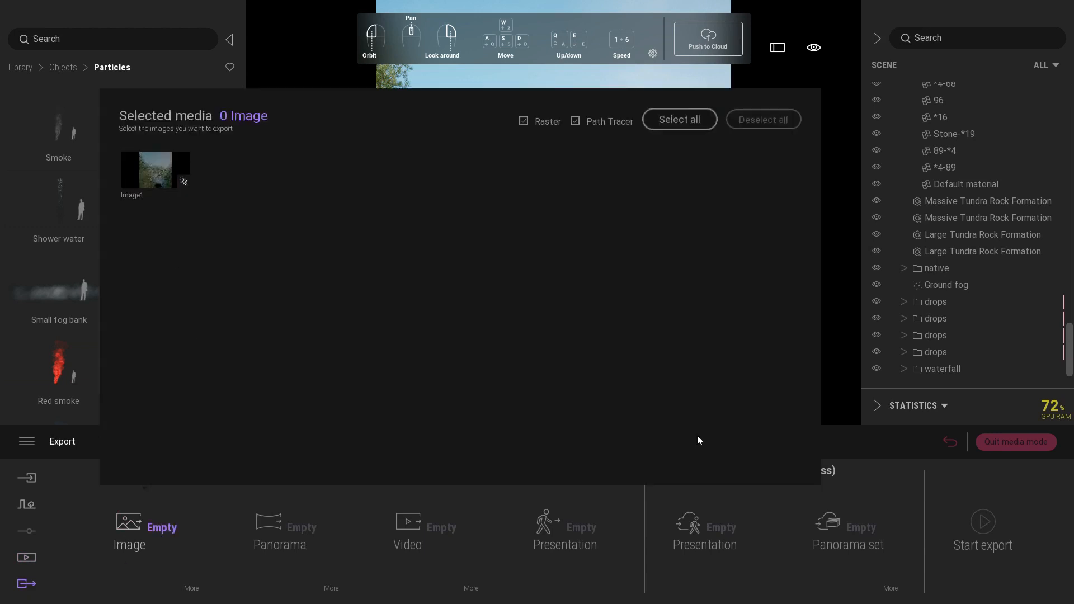
{"action": "left_click", "coordinate": [857, 517]}
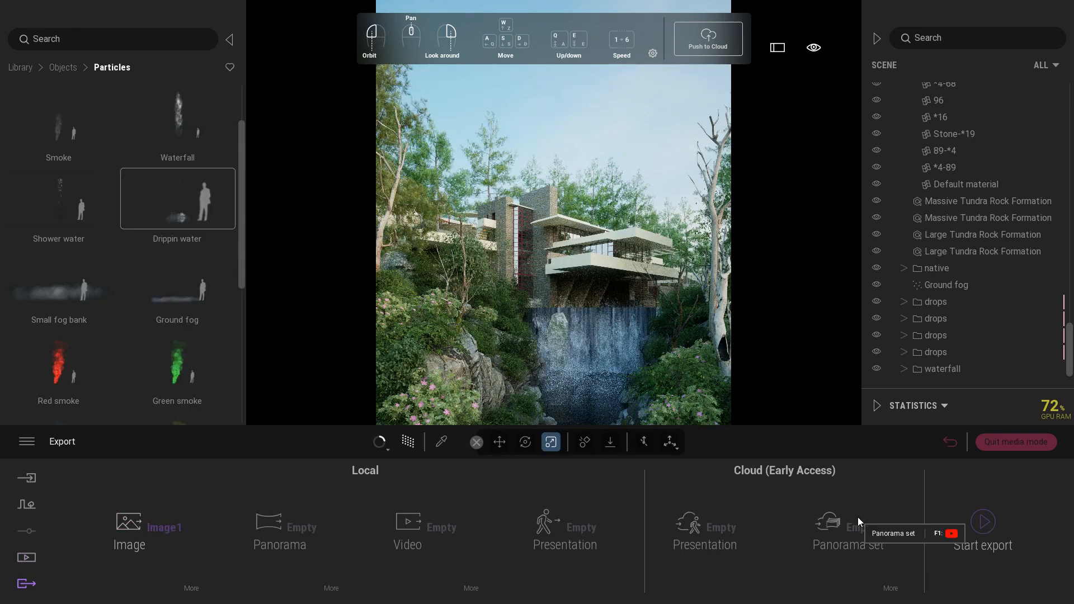
{"action": "left_click", "coordinate": [988, 525]}
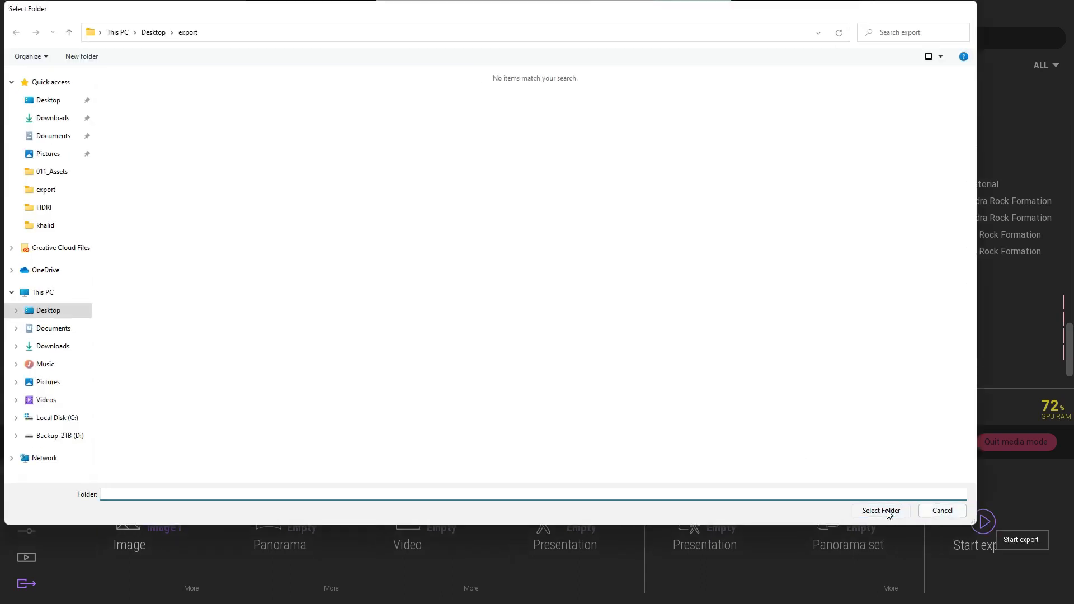
{"action": "left_click", "coordinate": [882, 511]}
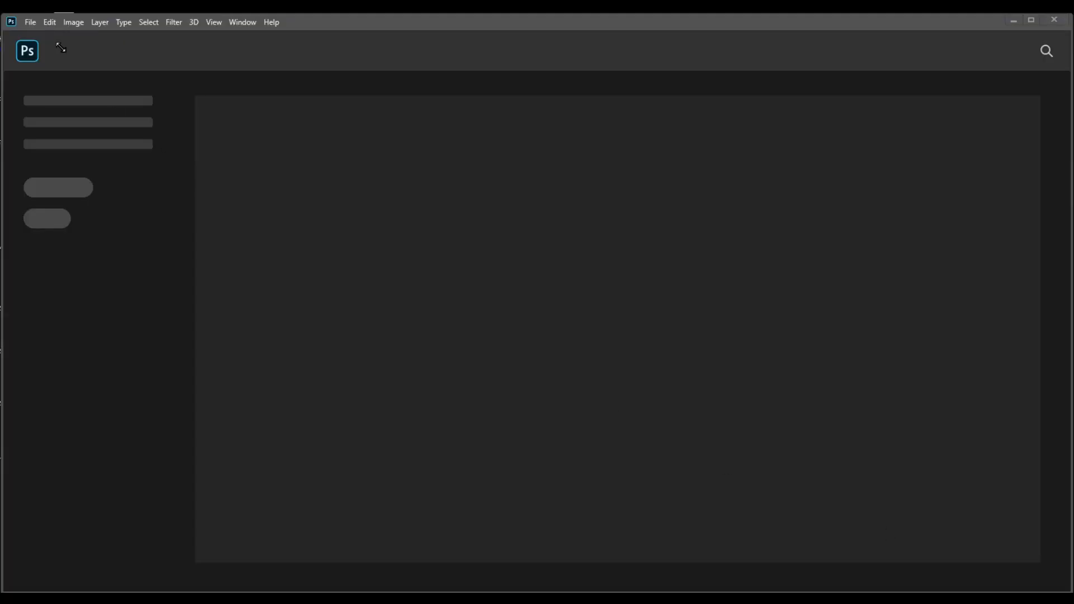
- Open 1fw.png and 2fw.png from the tutorial series folder 12 in Photoshop
{"action": "left_click", "coordinate": [31, 22]}
{"action": "left_click", "coordinate": [44, 46]}
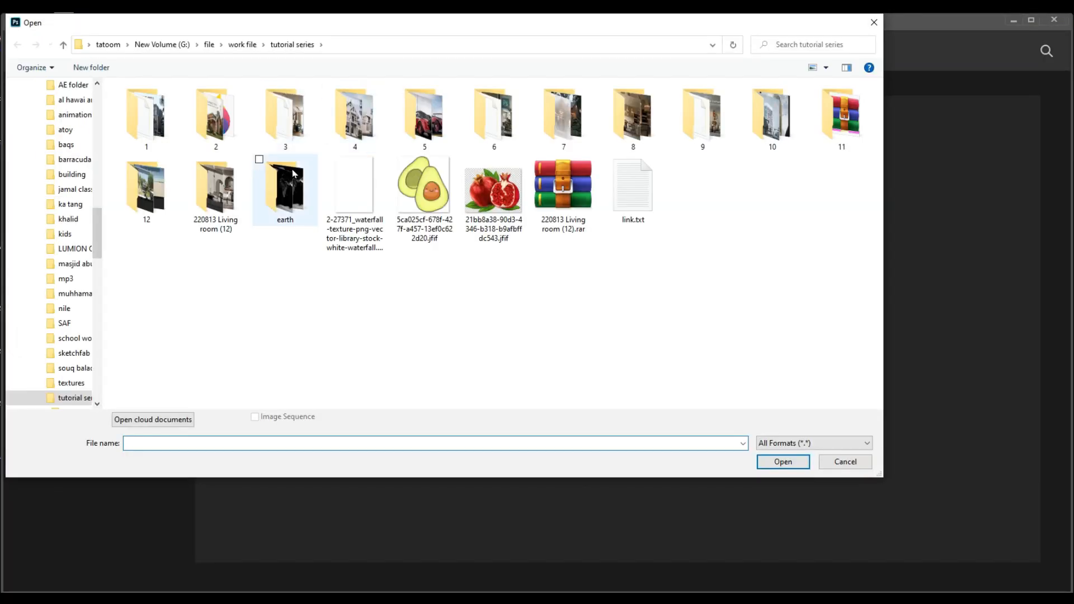
{"action": "double_click", "coordinate": [146, 185]}
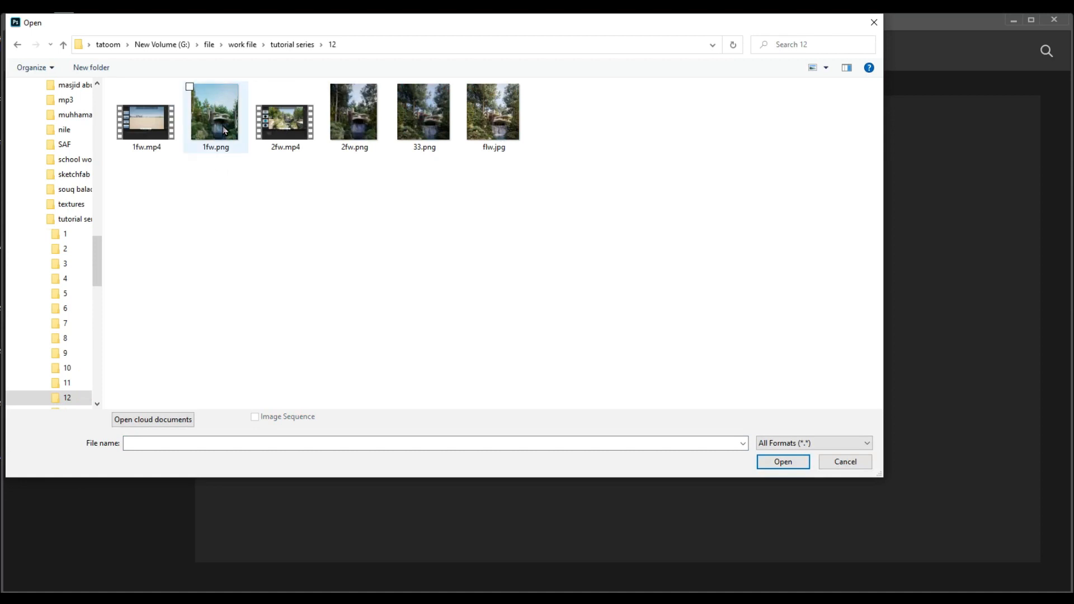
{"action": "left_click", "coordinate": [783, 462]}
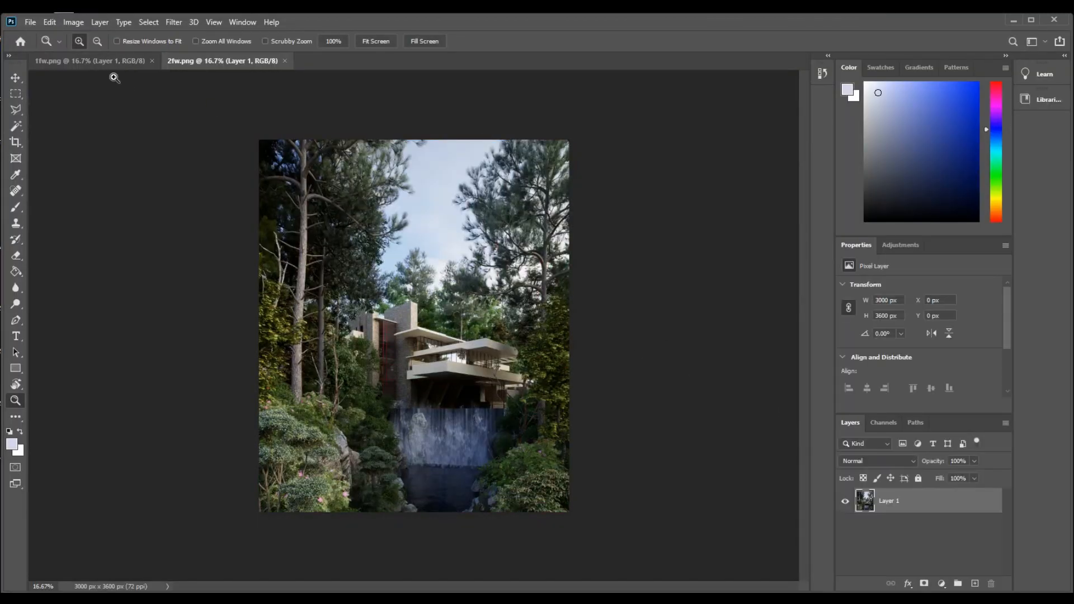
- Duplicate the 1fw.png layer and grade the copy in Camera Raw: temperature +13, shadows +21, whites +22, blacks +23, clarity +15, plus a slight tint shift
{"action": "left_click", "coordinate": [115, 62]}
{"action": "right_click", "coordinate": [402, 325]}
{"action": "left_click", "coordinate": [419, 334]}
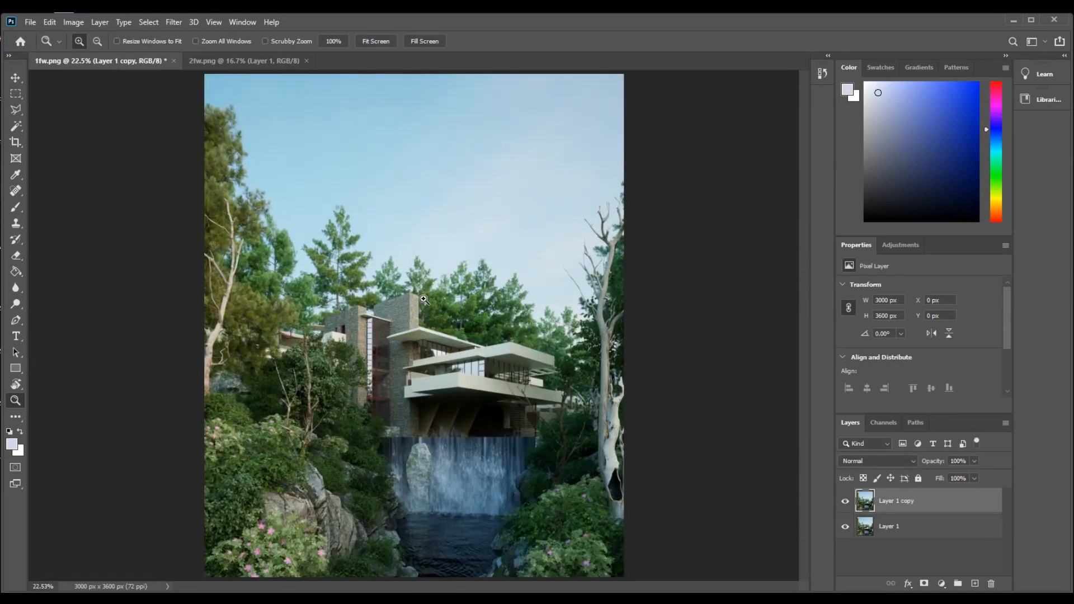
{"action": "left_click", "coordinate": [173, 22]}
{"action": "left_click", "coordinate": [206, 96]}
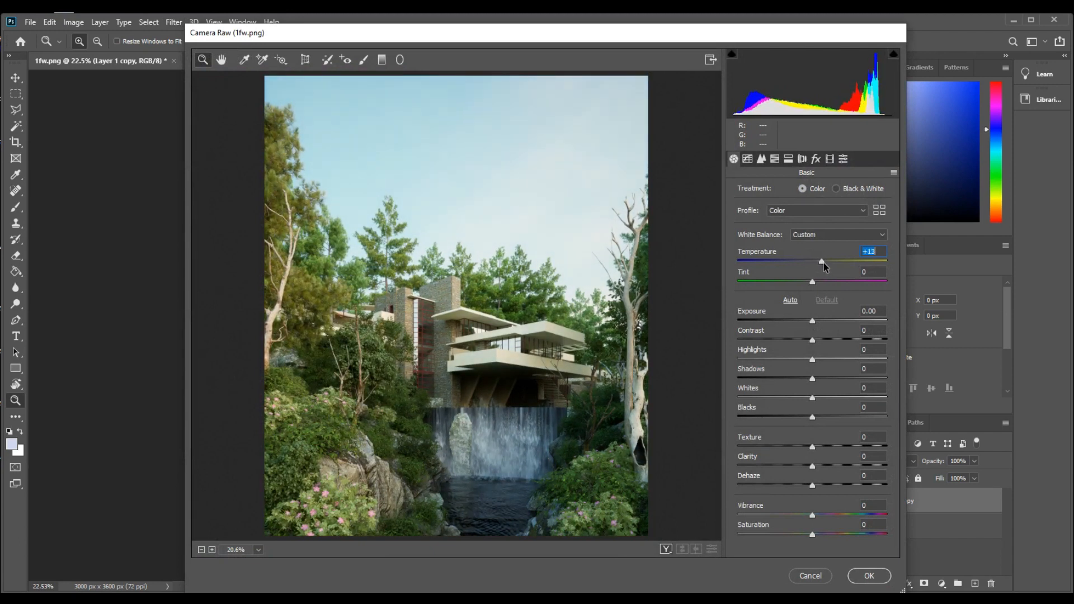
{"action": "left_click_drag", "start_coordinate": [823, 465], "coordinate": [825, 465]}
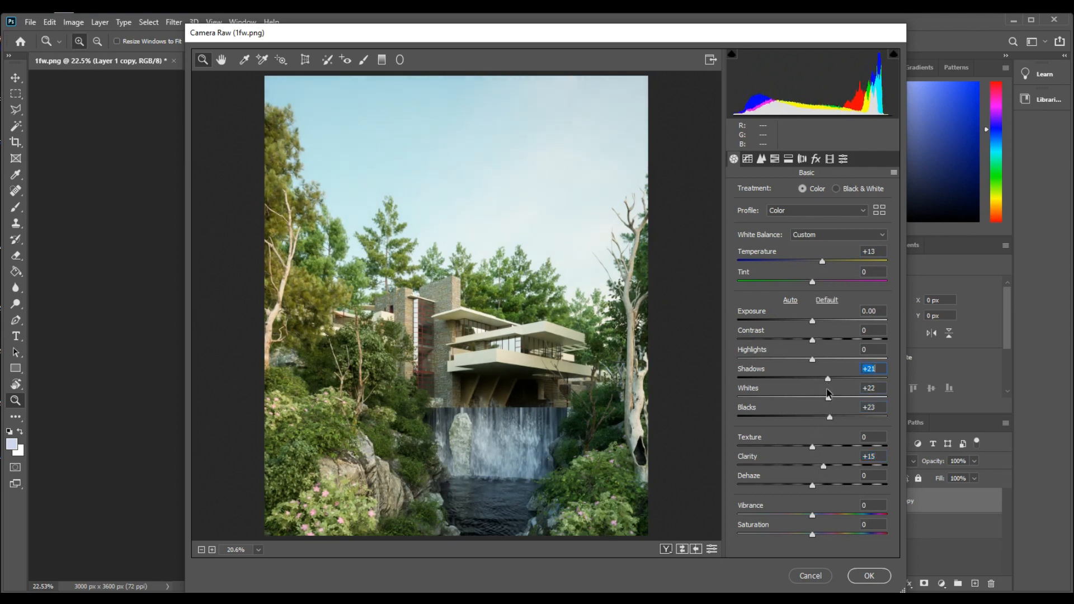
{"action": "left_click_drag", "start_coordinate": [812, 282], "coordinate": [816, 286]}
{"action": "left_click", "coordinate": [869, 574]}
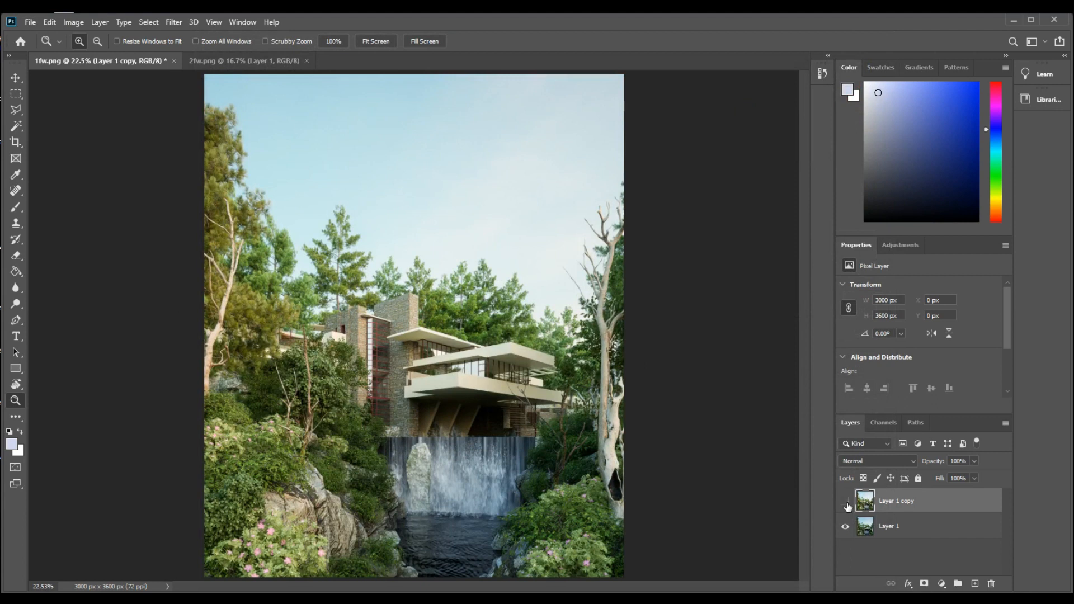
{"action": "left_click", "coordinate": [846, 504]}
- Set up the KYLE Bonus Chunky Charcoal brush in pale grey-blue and add an empty layer above Layer 1 copy
{"action": "left_click_drag", "start_coordinate": [363, 428], "coordinate": [582, 492]}
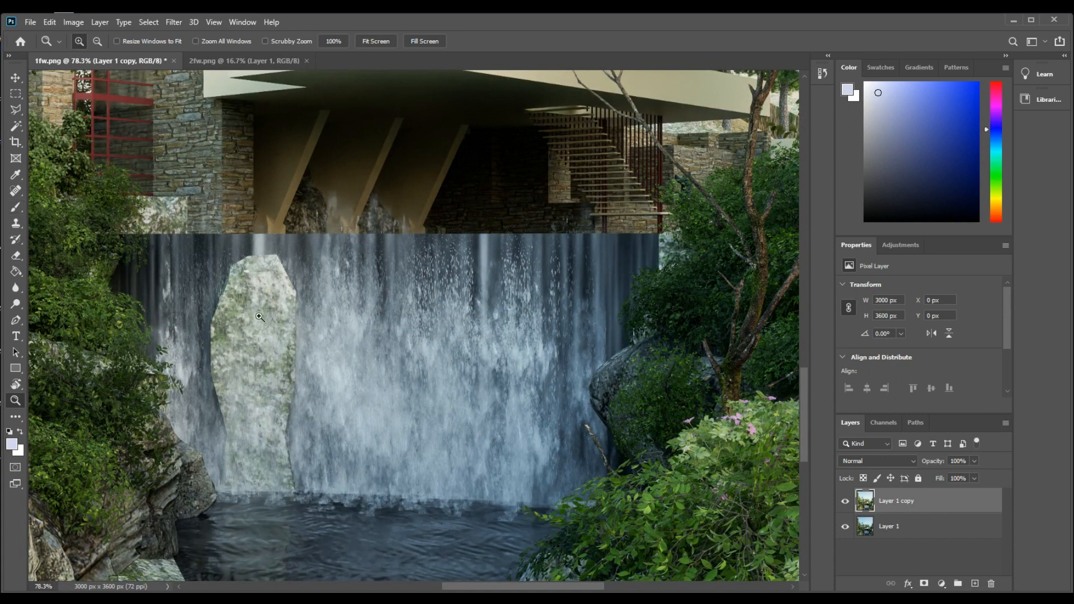
{"action": "key", "text": "b"}
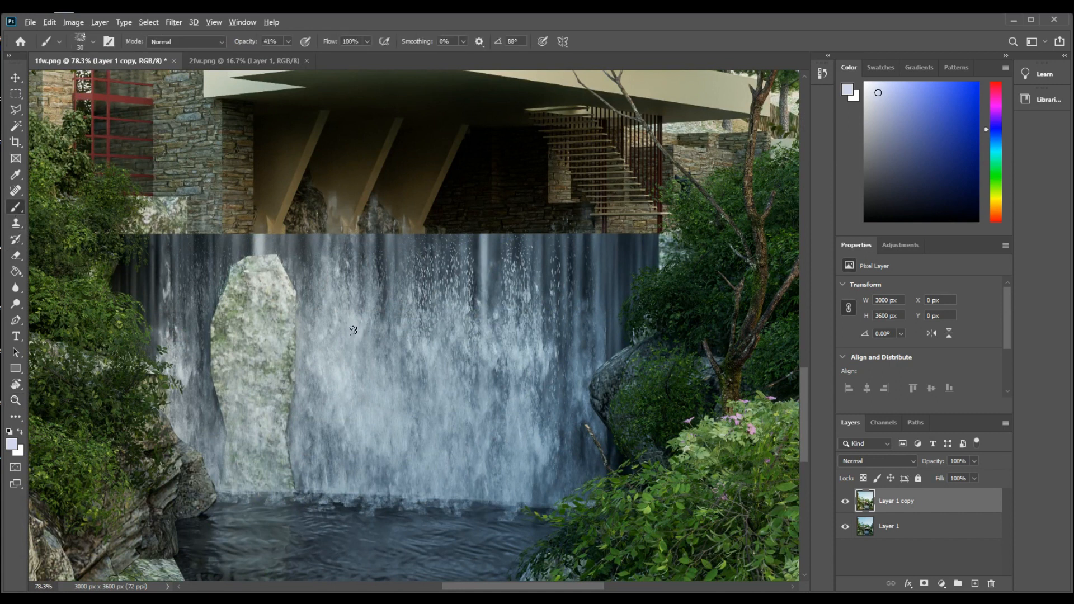
{"action": "left_click", "coordinate": [81, 43]}
{"action": "scroll", "coordinate": [160, 193], "scroll_direction": "up", "scroll_amount": 3}
{"action": "mouse_move", "coordinate": [159, 169]}
{"action": "left_mouse_down"}
{"action": "mouse_move", "coordinate": [156, 218]}
{"action": "mouse_move", "coordinate": [158, 203]}
{"action": "left_mouse_up"}
{"action": "left_click", "coordinate": [92, 182]}
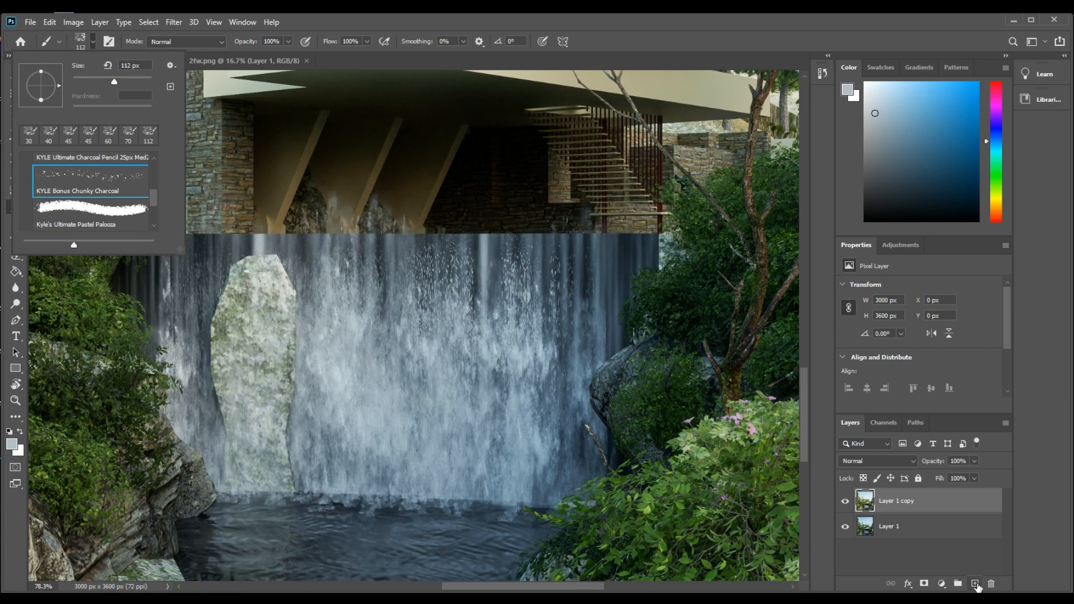
{"action": "left_click", "coordinate": [974, 584]}
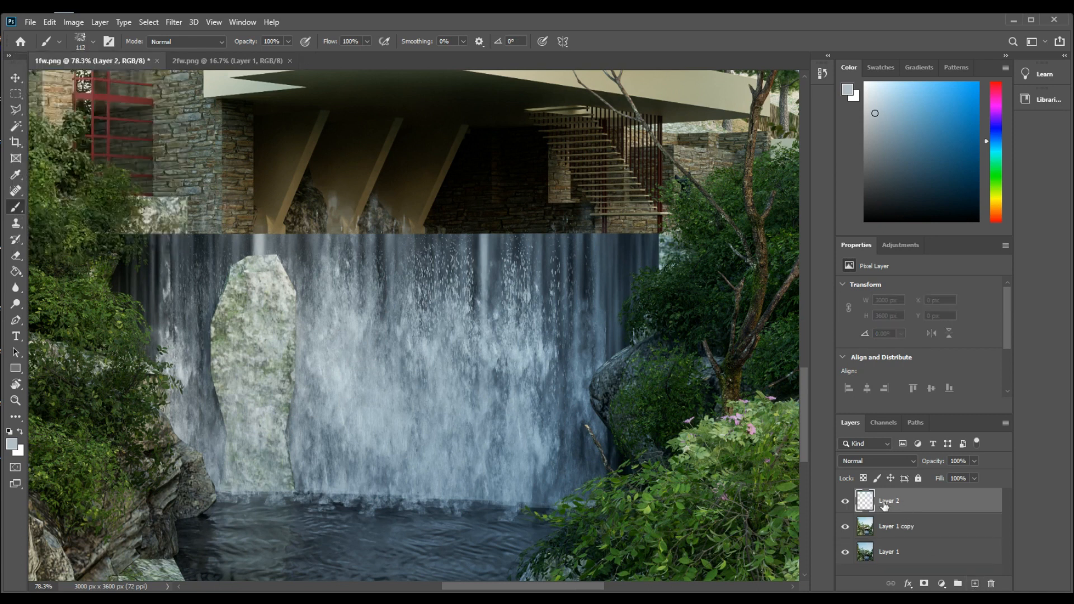
- Paint foam specks on the waterfall's upper edge above the upright stone with a 25 px brush at 58% opacity
{"action": "left_click", "coordinate": [274, 241]}
{"action": "key", "text": "bracketleft"}
{"action": "key", "text": "bracketleft"}
{"action": "key", "text": "bracketleft"}
{"action": "left_click_drag", "start_coordinate": [246, 239], "coordinate": [219, 237]}
{"action": "key", "text": "5"}
{"action": "key", "text": "8"}
{"action": "left_click", "coordinate": [299, 236]}
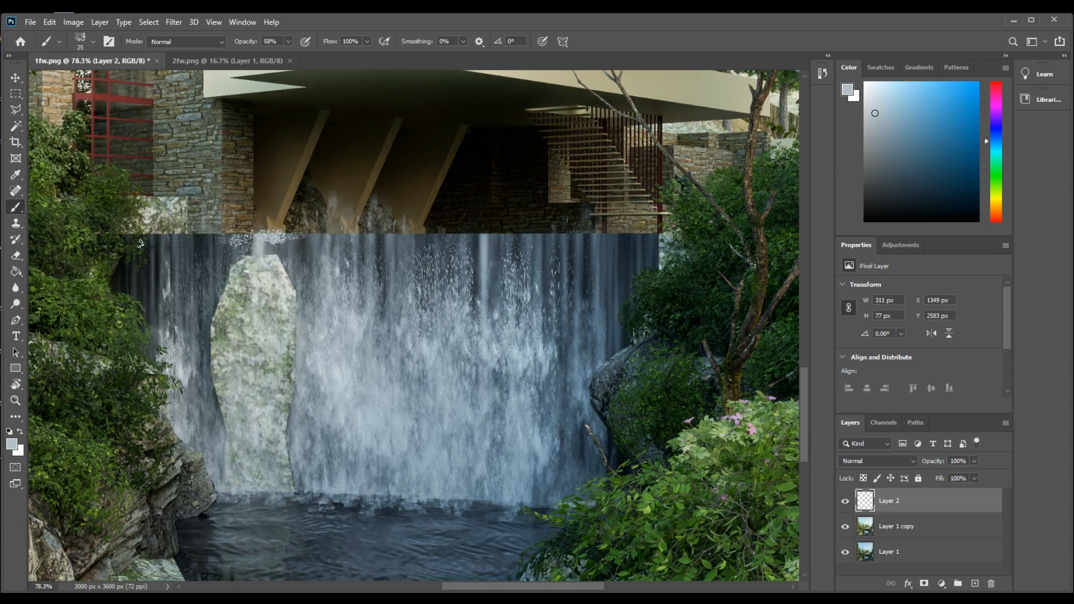
- Extend the painted foam along the waterfall's upper edge in both directions to a strip about 687 px wide
{"action": "scroll", "coordinate": [186, 224], "scroll_direction": "up", "scroll_amount": 3, "text": "alt"}
{"action": "mouse_move", "coordinate": [63, 273]}
{"action": "left_mouse_down"}
{"action": "mouse_move", "coordinate": [216, 297]}
{"action": "mouse_move", "coordinate": [291, 272]}
{"action": "mouse_move", "coordinate": [411, 261]}
{"action": "mouse_move", "coordinate": [235, 280]}
{"action": "left_mouse_up"}
{"action": "key", "text": "z"}
{"action": "right_click", "coordinate": [397, 329]}
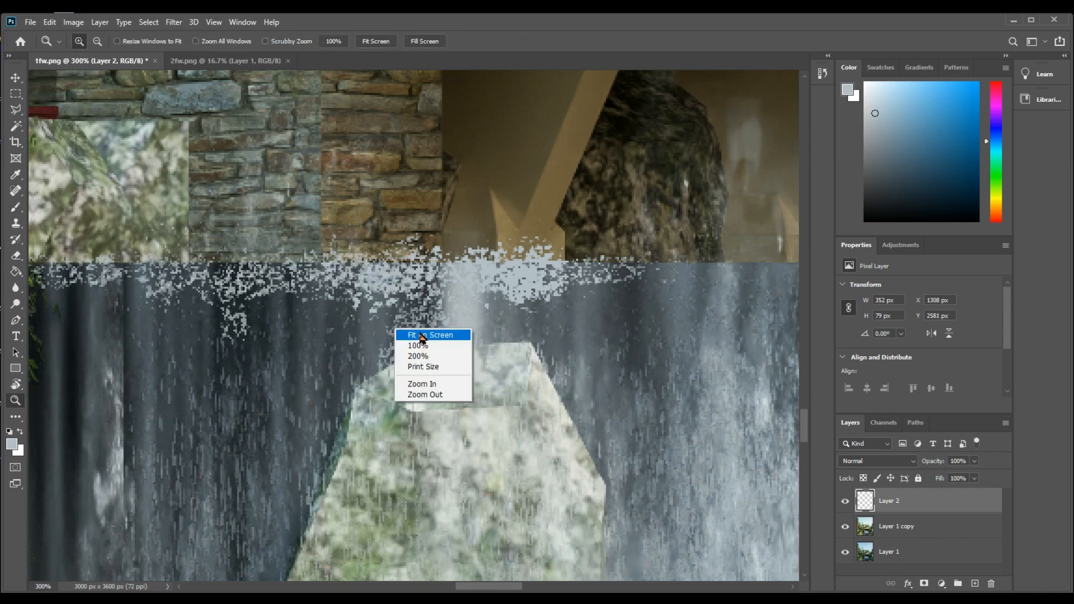
{"action": "left_click", "coordinate": [404, 335]}
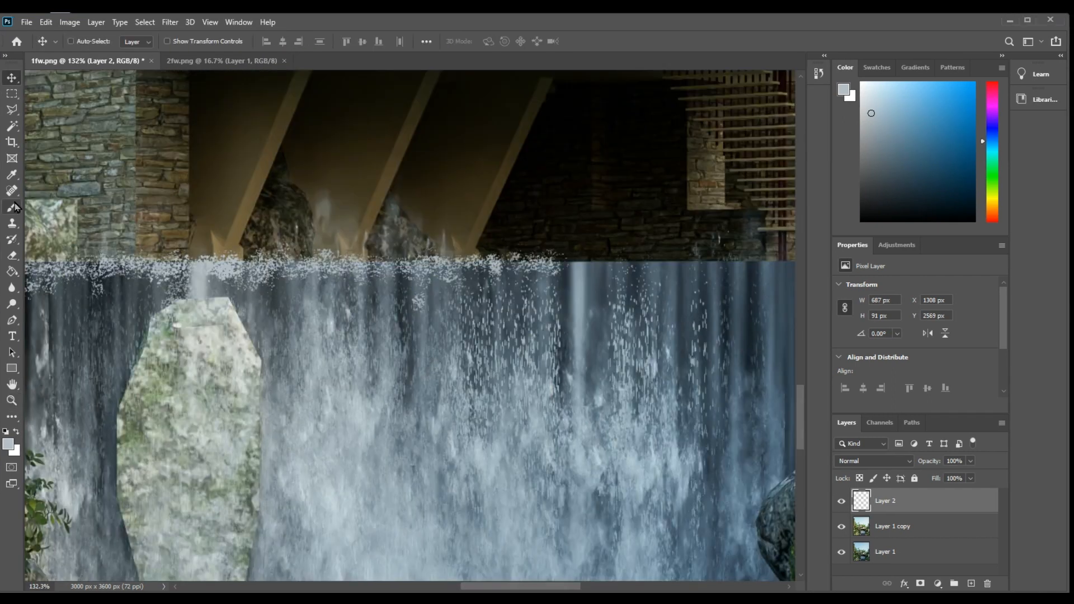
{"action": "left_click", "coordinate": [12, 207]}
{"action": "mouse_move", "coordinate": [106, 266]}
{"action": "left_mouse_down"}
{"action": "mouse_move", "coordinate": [357, 288]}
{"action": "mouse_move", "coordinate": [328, 296]}
{"action": "mouse_move", "coordinate": [361, 336]}
{"action": "left_mouse_up"}
{"action": "left_click_drag", "start_coordinate": [636, 302], "coordinate": [388, 302]}
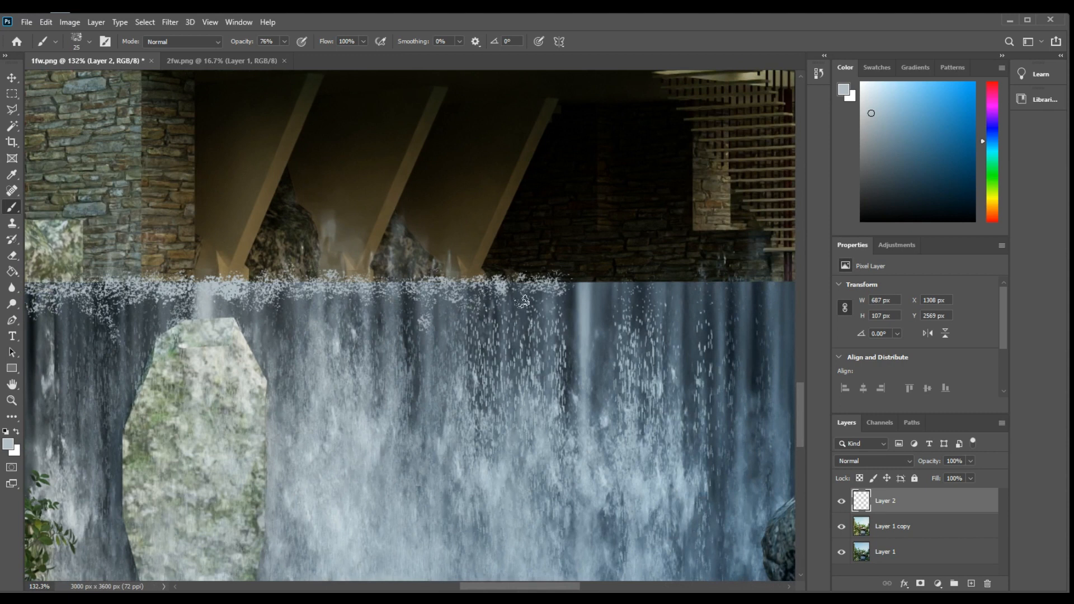
- Duplicate the foam layer with a Motion Blur of 90° and 40 pixels and lay the copy over the original foam
{"action": "scroll", "coordinate": [291, 305], "scroll_direction": "up", "scroll_amount": 1, "text": "ctrl"}
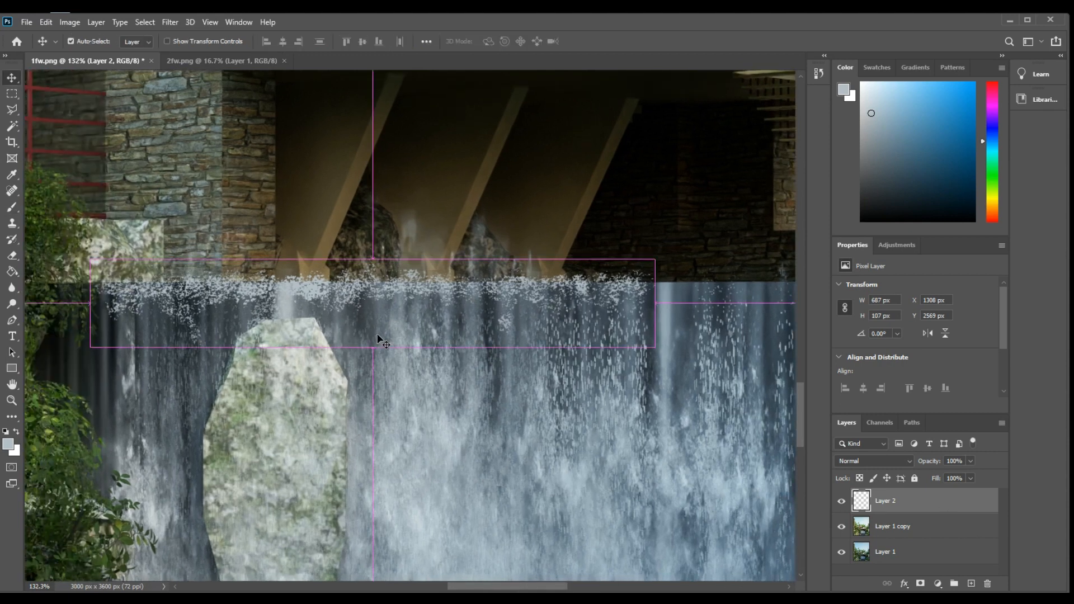
{"action": "mouse_move", "coordinate": [404, 303]}
{"action": "left_mouse_down", "text": "ctrl+alt"}
{"action": "mouse_move", "coordinate": [461, 287]}
{"action": "mouse_move", "coordinate": [485, 262]}
{"action": "left_mouse_up", "text": "ctrl+alt"}
{"action": "left_click", "coordinate": [170, 21]}
{"action": "mouse_move", "coordinate": [201, 163]}
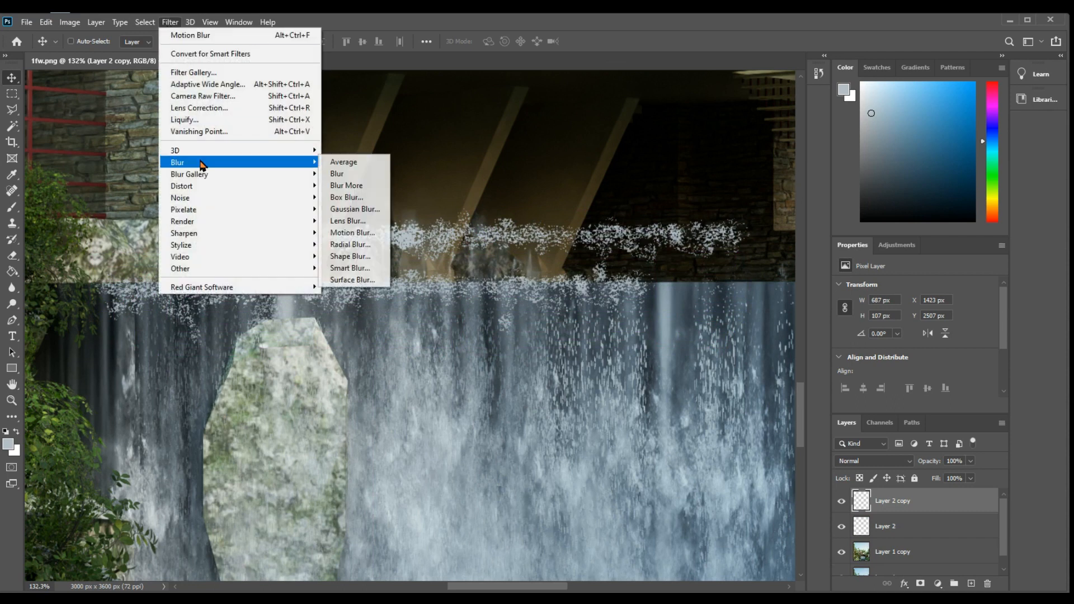
{"action": "left_click", "coordinate": [370, 232]}
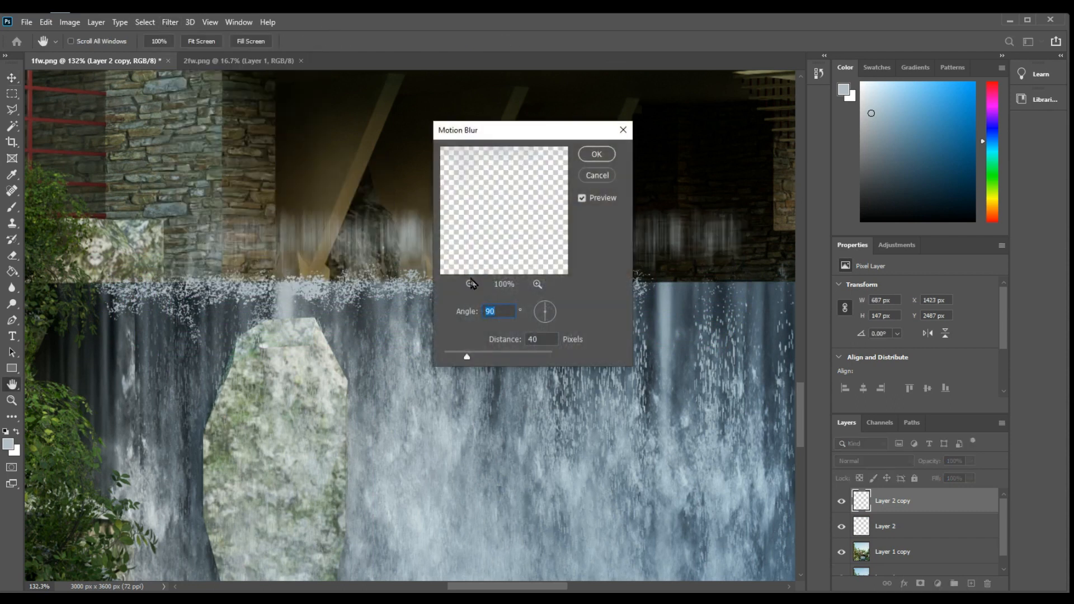
{"action": "left_click", "coordinate": [596, 154]}
{"action": "key", "text": "v"}
{"action": "mouse_move", "coordinate": [491, 239]}
{"action": "left_mouse_down"}
{"action": "mouse_move", "coordinate": [382, 284]}
{"action": "mouse_move", "coordinate": [394, 294]}
{"action": "left_mouse_up"}
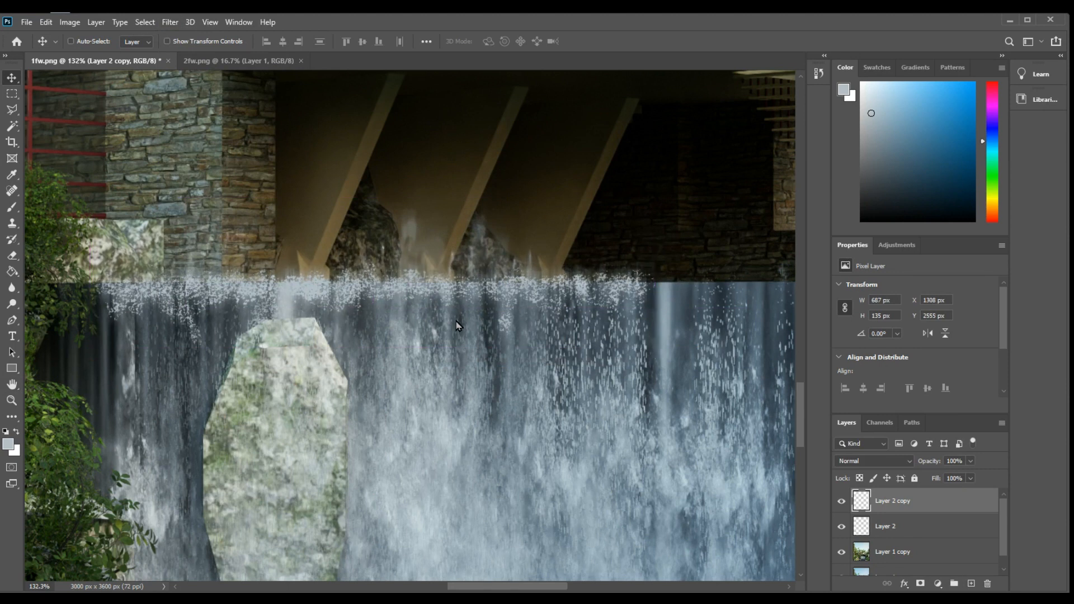
- Copy the unblurred foam to the right part of the waterfall's upper edge and flip the copy horizontally
{"action": "left_click_drag", "start_coordinate": [566, 342], "coordinate": [288, 358]}
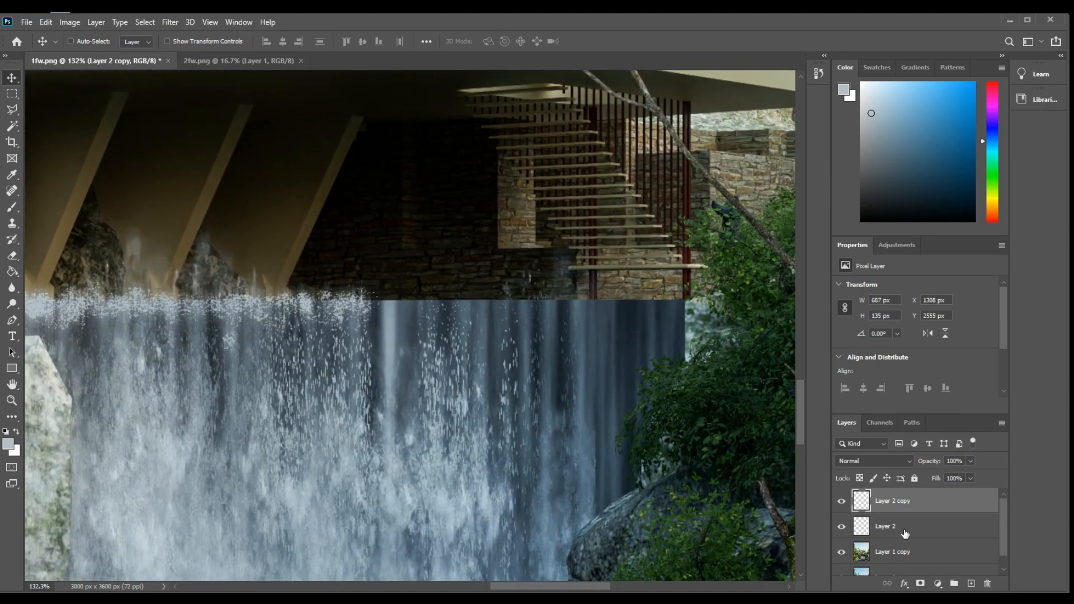
{"action": "key", "text": "alt+bracketleft"}
{"action": "left_click_drag", "start_coordinate": [260, 319], "coordinate": [560, 311], "text": "alt"}
{"action": "key", "text": "ctrl+t"}
{"action": "right_click", "coordinate": [559, 310]}
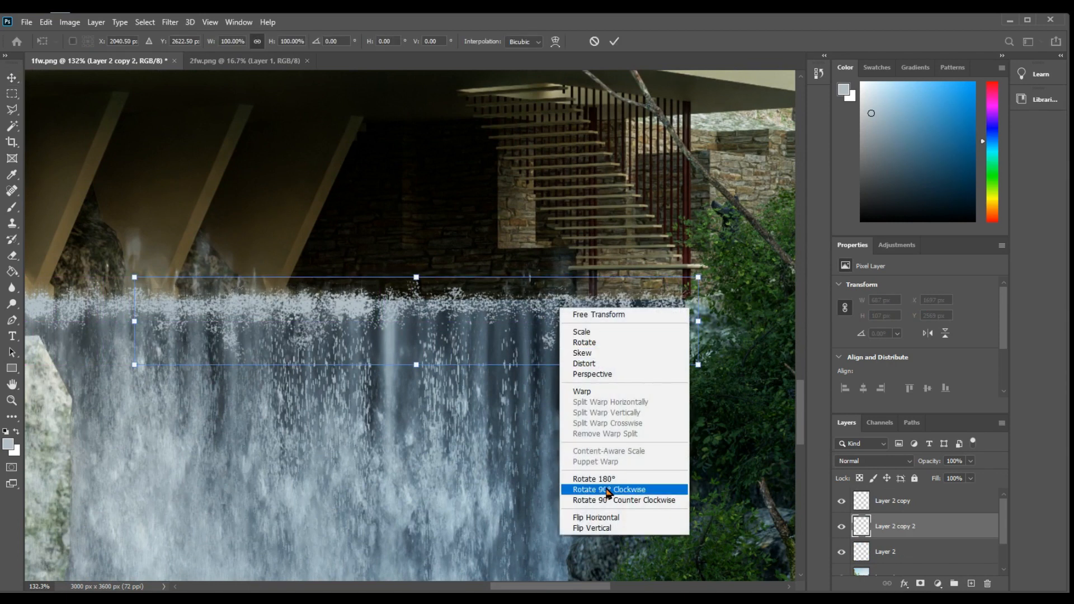
{"action": "left_click", "coordinate": [596, 518]}
{"action": "left_click_drag", "start_coordinate": [560, 321], "coordinate": [594, 319]}
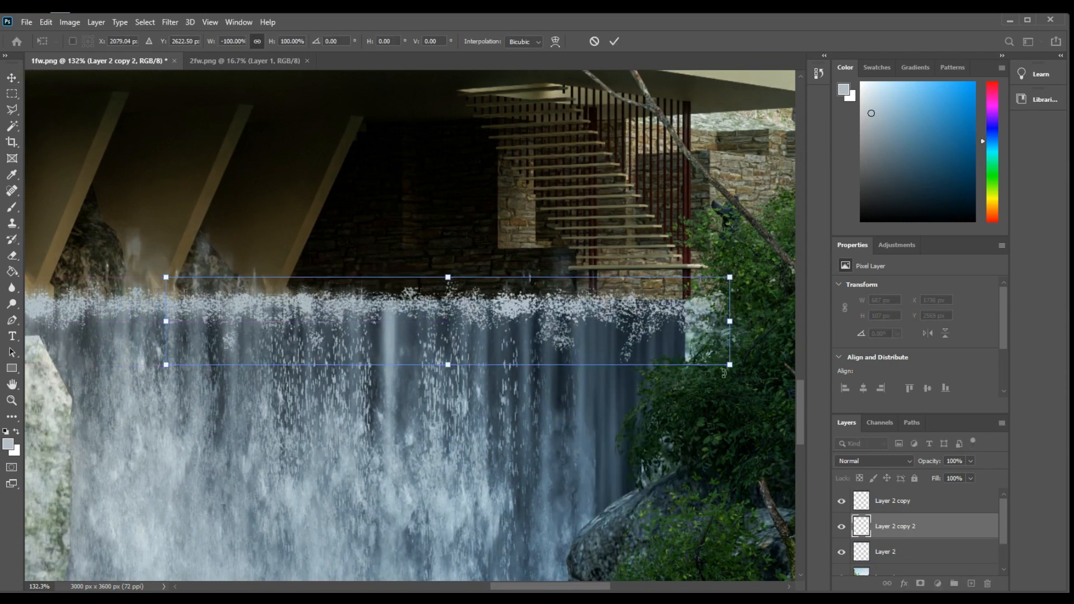
{"action": "key", "text": "Return"}
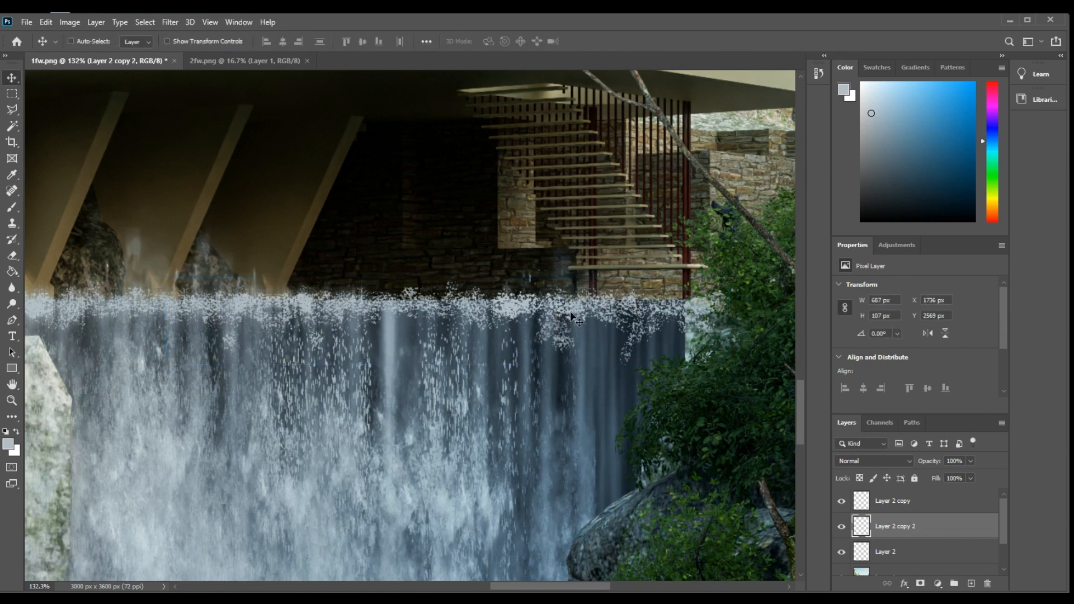
- Duplicate the flipped foam slightly to the left and apply a Motion Blur at 90° to the copy
{"action": "left_click_drag", "start_coordinate": [571, 317], "coordinate": [512, 317]}
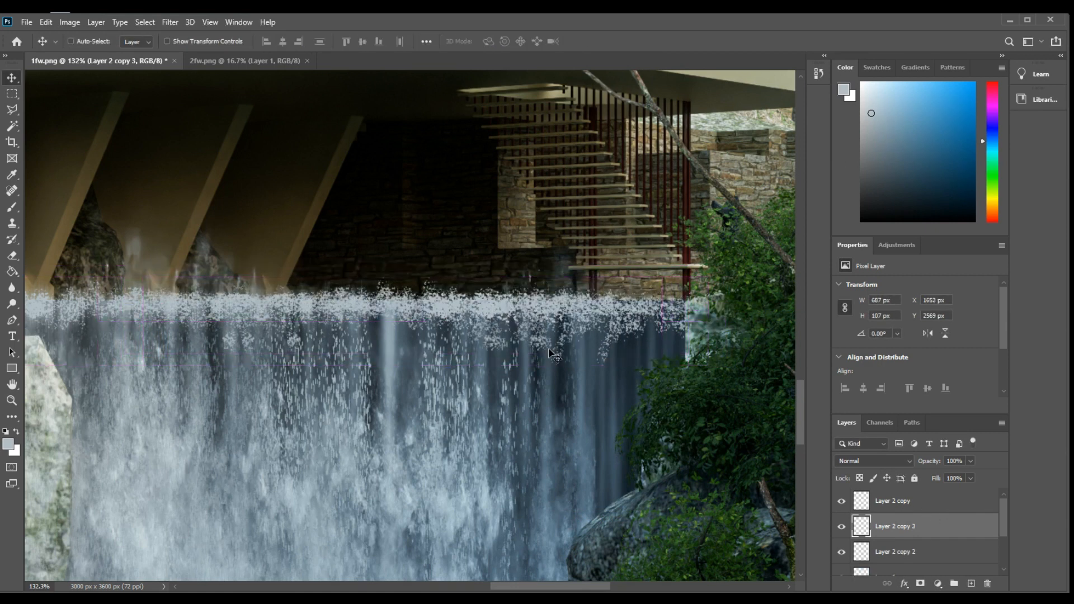
{"action": "left_click", "coordinate": [170, 22]}
{"action": "mouse_move", "coordinate": [201, 163]}
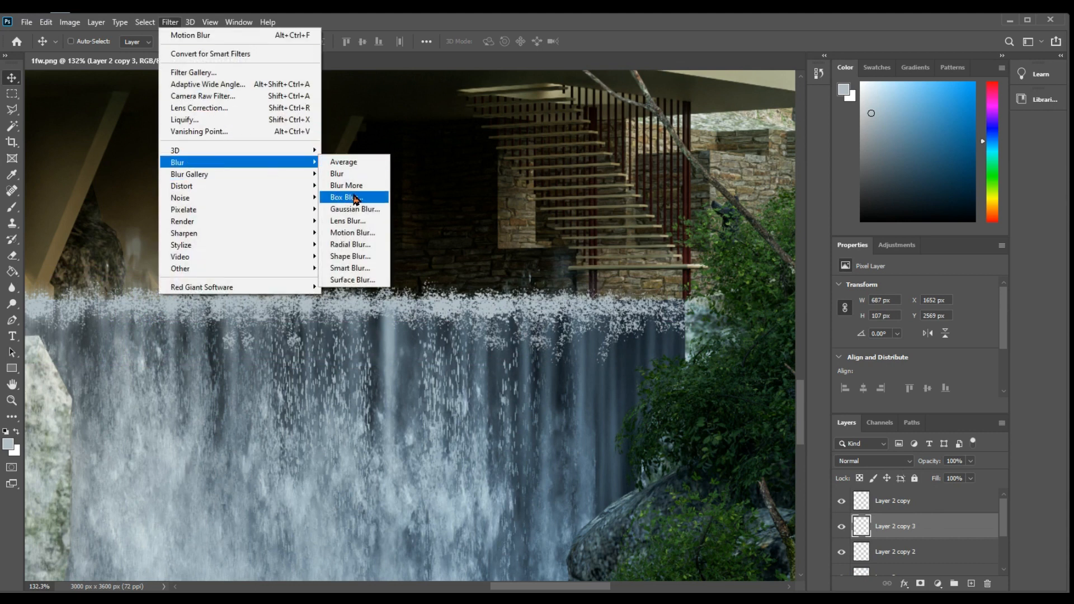
{"action": "left_click", "coordinate": [351, 232]}
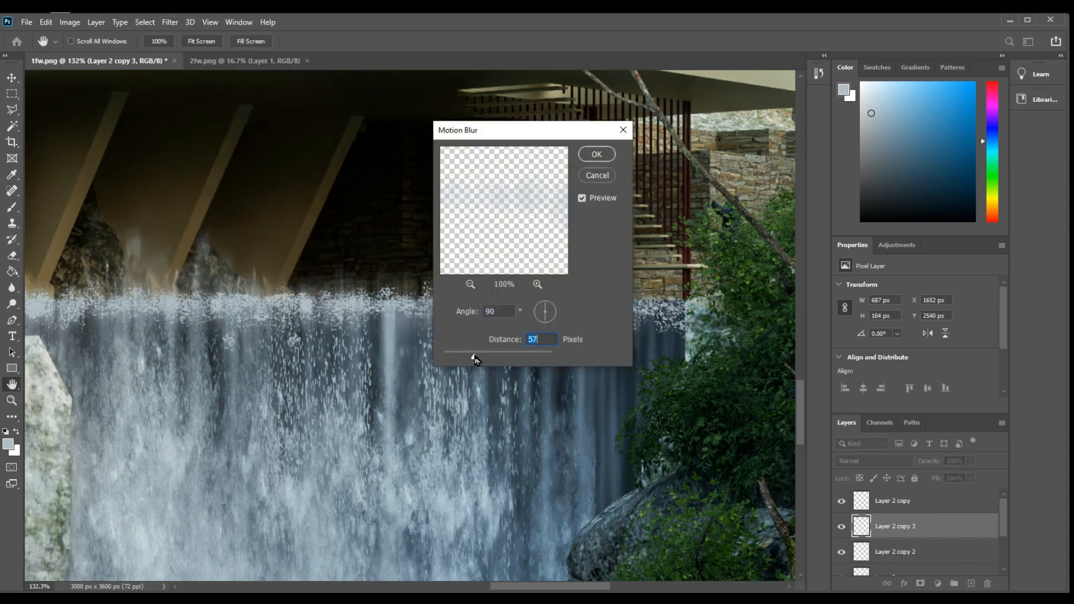
{"action": "key", "text": "Return"}
{"action": "key", "text": "z"}
{"action": "right_click", "coordinate": [434, 295]}
{"action": "left_click", "coordinate": [437, 297]}
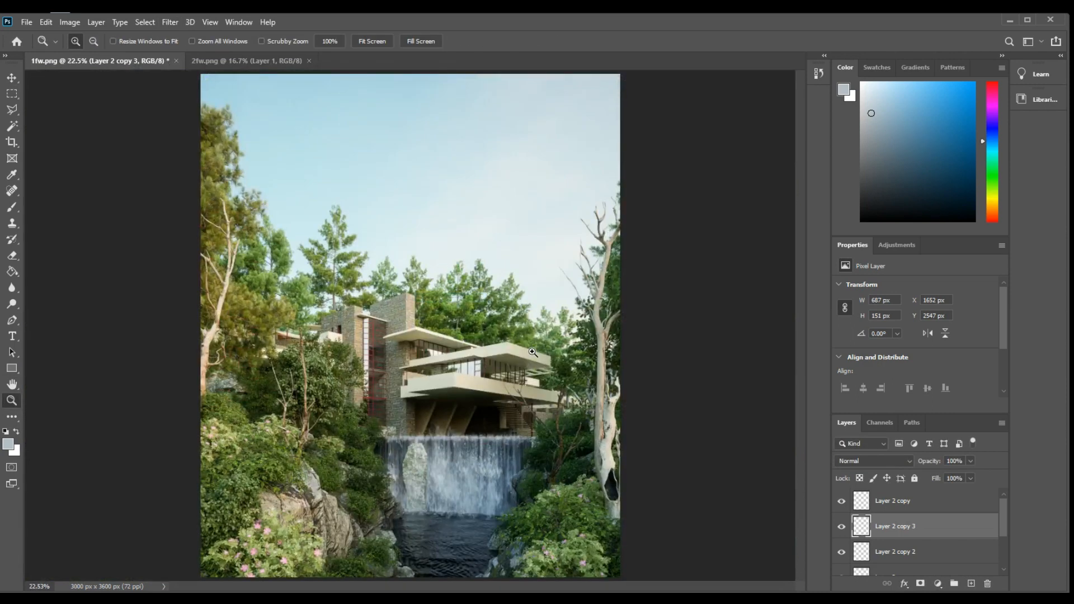
- Copy the motion-blurred flipped foam down to the base of the waterfall at the water line
{"action": "left_click_drag", "start_coordinate": [376, 415], "coordinate": [576, 492]}
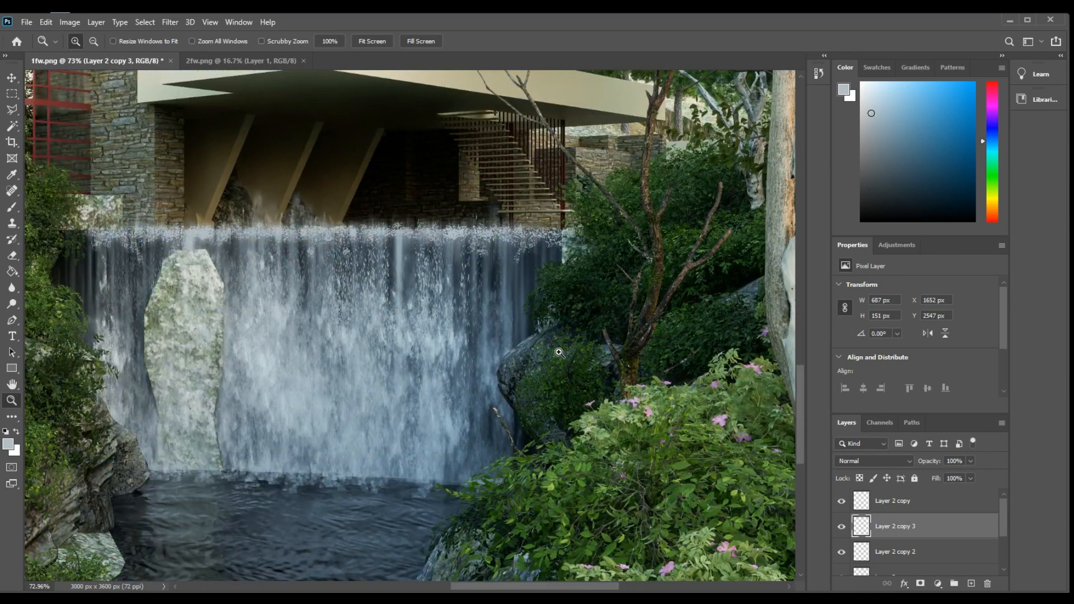
{"action": "key", "text": "v"}
{"action": "left_click_drag", "start_coordinate": [520, 239], "coordinate": [433, 463]}
{"action": "left_click", "coordinate": [525, 240], "text": "ctrl"}
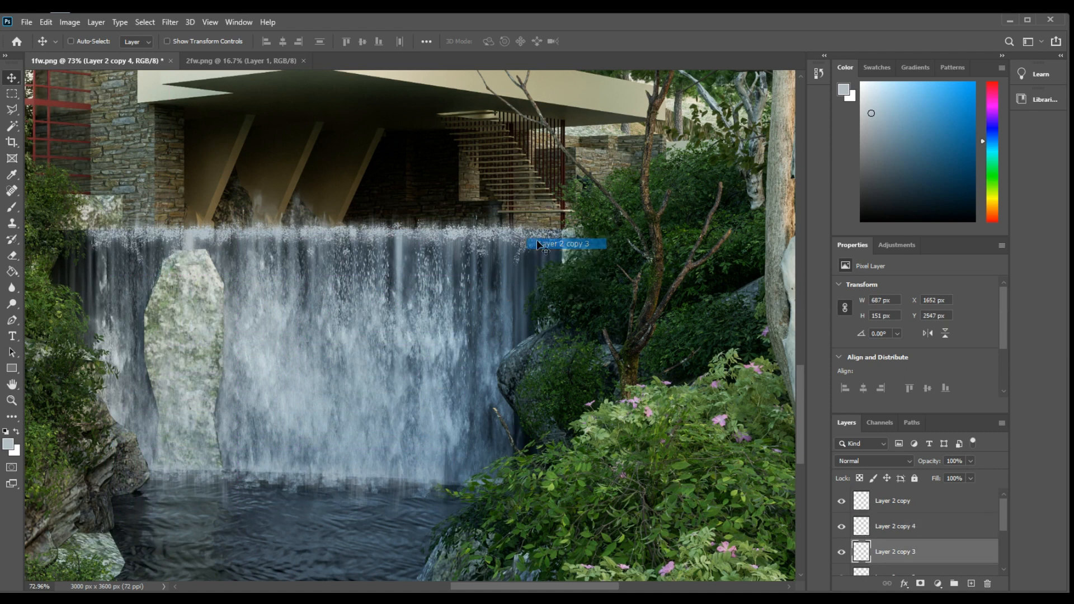
{"action": "left_click_drag", "start_coordinate": [526, 240], "coordinate": [493, 358]}
{"action": "key", "text": "ctrl+z"}
- Identify the unblurred flipped foam layer by toggling layer visibility and copy it to the waterfall's base along the water line
{"action": "left_click", "coordinate": [917, 552]}
{"action": "left_click", "coordinate": [842, 552]}
{"action": "left_click", "coordinate": [842, 552]}
{"action": "scroll", "coordinate": [912, 547], "scroll_direction": "down", "scroll_amount": 1}
{"action": "left_click", "coordinate": [911, 552]}
{"action": "left_click", "coordinate": [841, 552]}
{"action": "left_click", "coordinate": [841, 552]}
{"action": "left_click_drag", "start_coordinate": [492, 265], "coordinate": [393, 486], "text": "alt"}
{"action": "key", "text": "ctrl+t"}
{"action": "key", "text": "Return"}
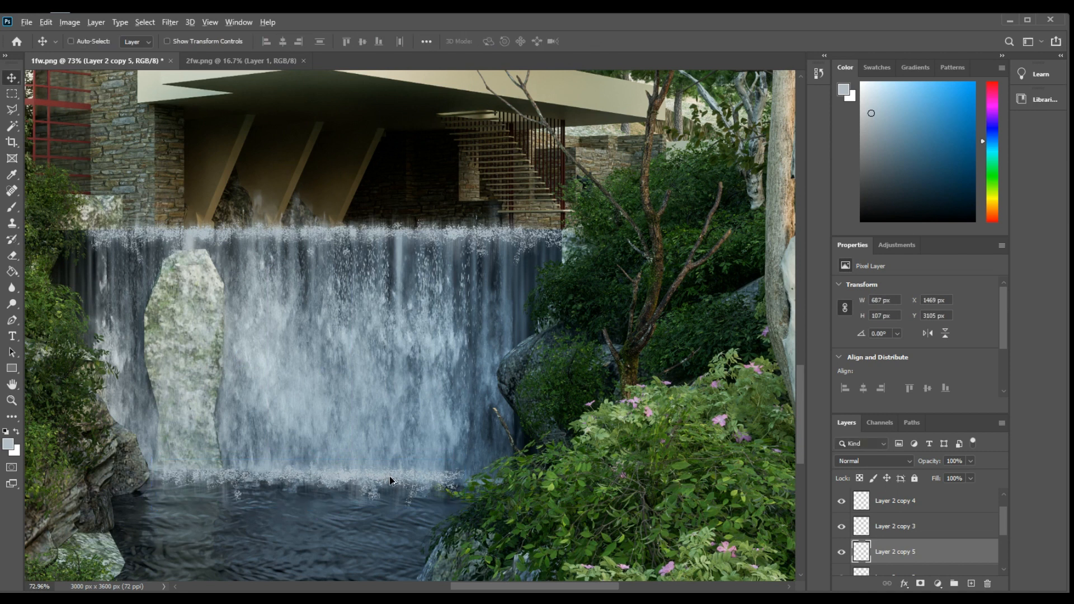
- Duplicate the foam at the waterfall's base slightly to the left, flip the copy horizontally, and adjust its height and position
{"action": "left_click_drag", "start_coordinate": [390, 478], "coordinate": [370, 478], "text": "alt"}
{"action": "right_click", "coordinate": [369, 478]}
{"action": "left_click", "coordinate": [345, 480]}
{"action": "key", "text": "ctrl+t"}
{"action": "right_click", "coordinate": [345, 483]}
{"action": "left_click", "coordinate": [364, 458]}
{"action": "left_click_drag", "start_coordinate": [350, 475], "coordinate": [358, 484]}
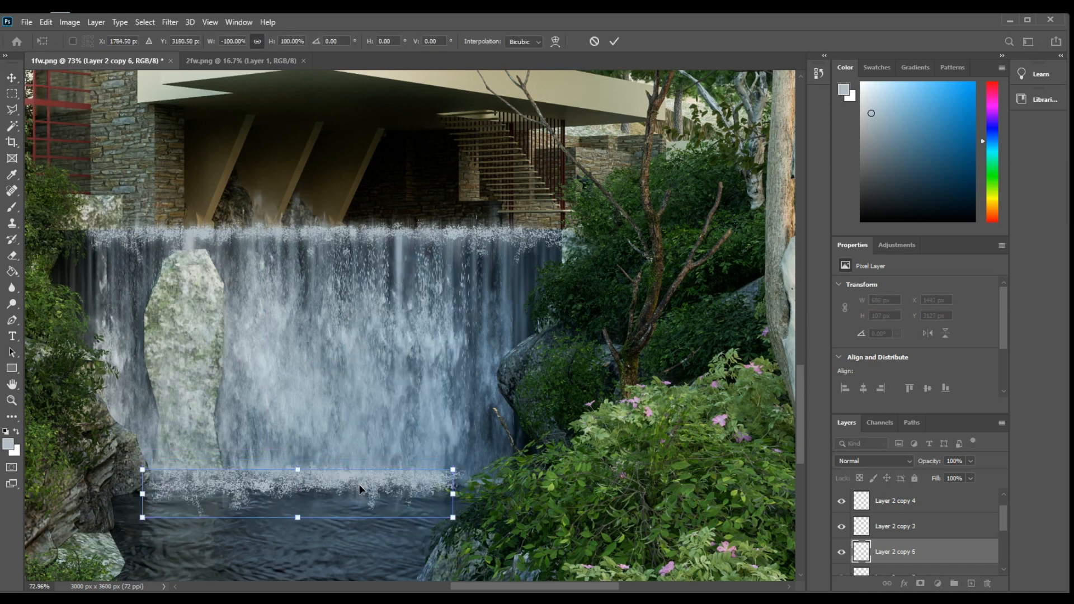
{"action": "left_click_drag", "start_coordinate": [298, 517], "coordinate": [314, 457]}
{"action": "key", "text": "ctrl+z"}
{"action": "left_click_drag", "start_coordinate": [298, 517], "coordinate": [517, 524], "text": "shift"}
{"action": "key", "text": "Return"}
- Nudge the flipped foam copy down several pixels and 1 px left along the water line
{"action": "key", "text": "z"}
{"action": "right_click", "coordinate": [347, 482]}
{"action": "left_click", "coordinate": [369, 482]}
{"action": "key", "text": "v"}
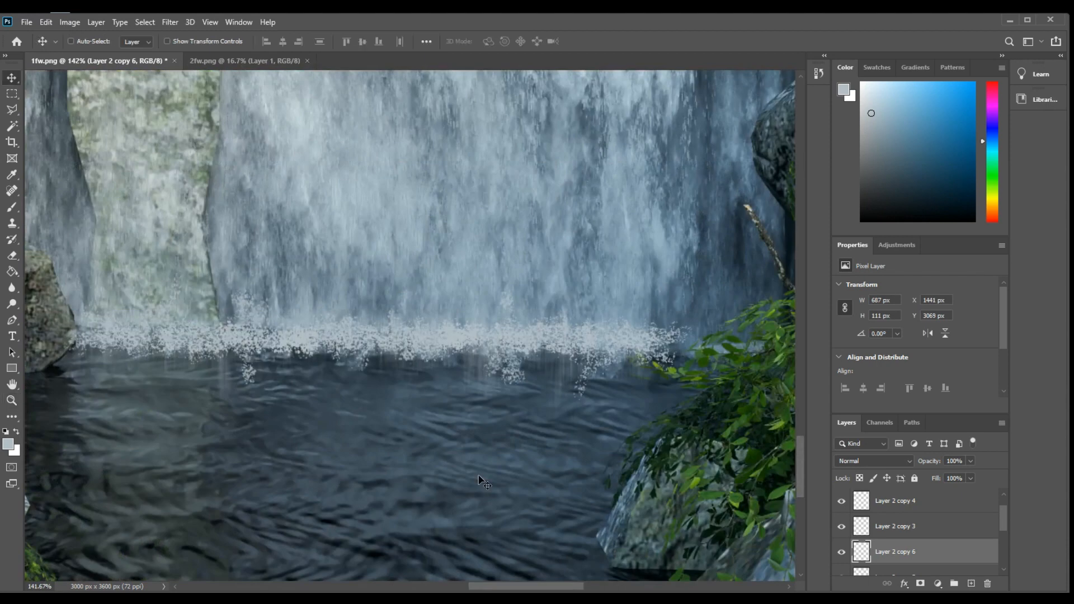
{"action": "key", "text": "Down"}
{"action": "key", "text": "Down"}
{"action": "key", "text": "Down"}
{"action": "key", "text": "Down"}
{"action": "key", "text": "Down"}
{"action": "key", "text": "Down"}
{"action": "key", "text": "Down"}
{"action": "key", "text": "Left"}
{"action": "key", "text": "Down"}
{"action": "key", "text": "Down"}
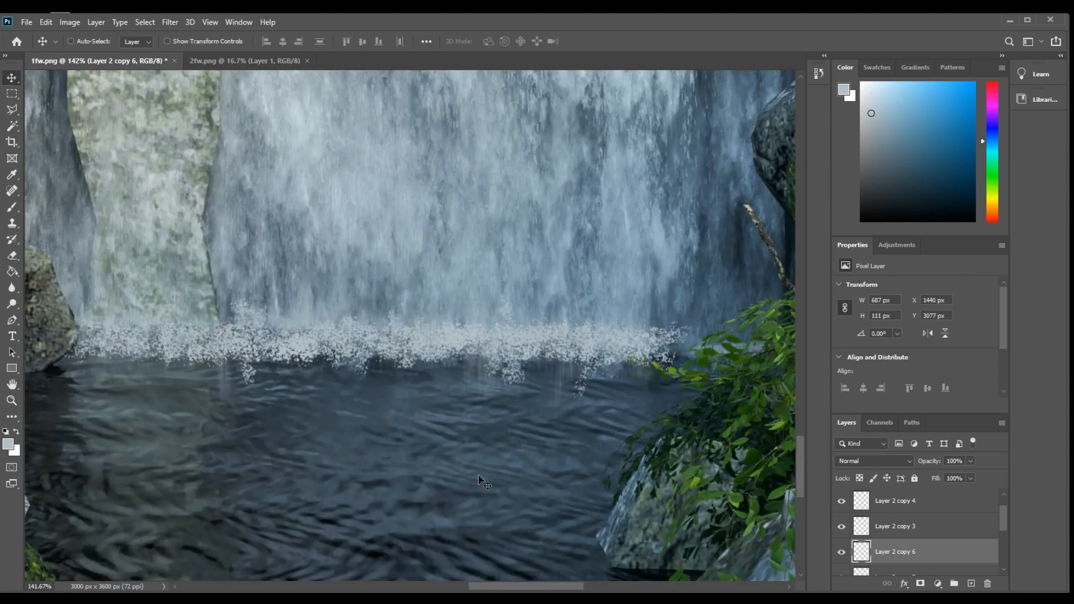
- Set the flipped foam copy's blend mode to Vivid Light and its opacity to 49%
{"action": "left_click_drag", "start_coordinate": [970, 462], "coordinate": [958, 477]}
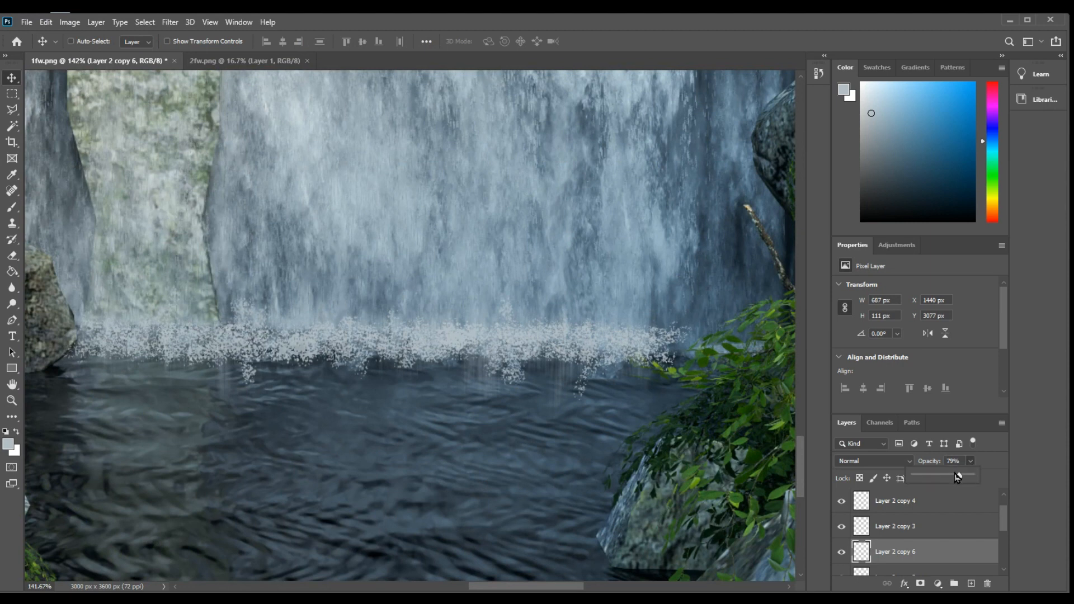
{"action": "left_click", "coordinate": [893, 462]}
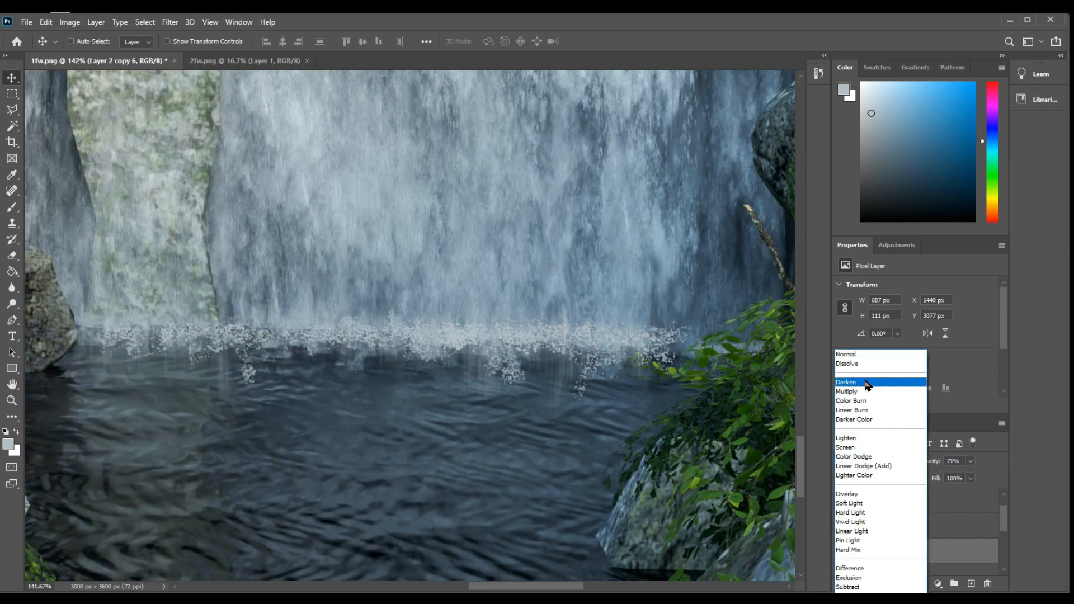
{"action": "left_click", "coordinate": [867, 385]}
{"action": "key", "text": "Down"}
{"action": "key", "text": "Down"}
{"action": "key", "text": "Down"}
{"action": "key", "text": "Down"}
{"action": "key", "text": "Down"}
{"action": "key", "text": "Down"}
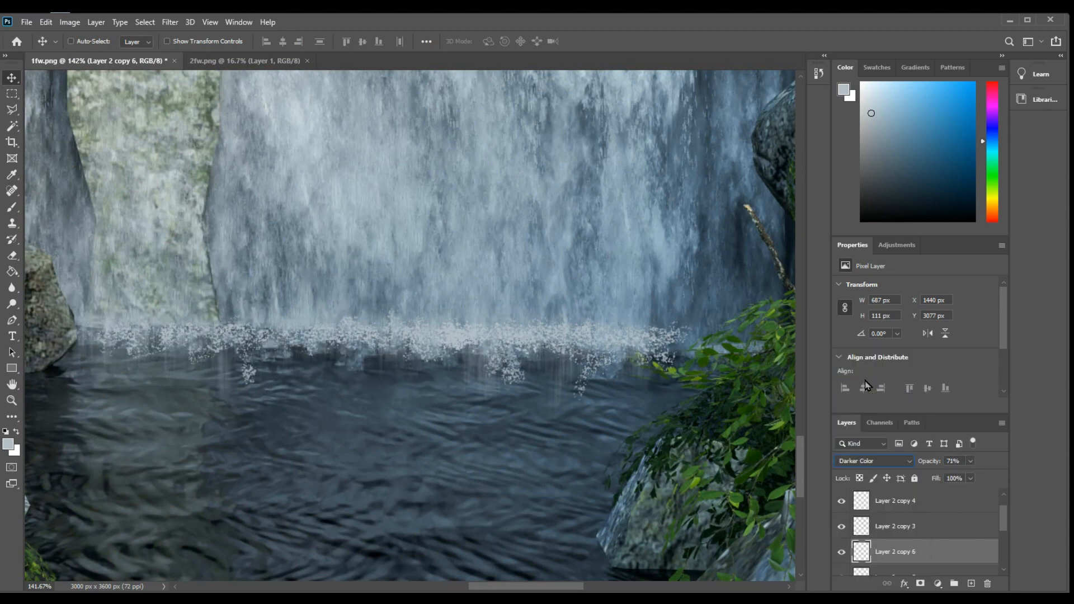
{"action": "key", "text": "Down"}
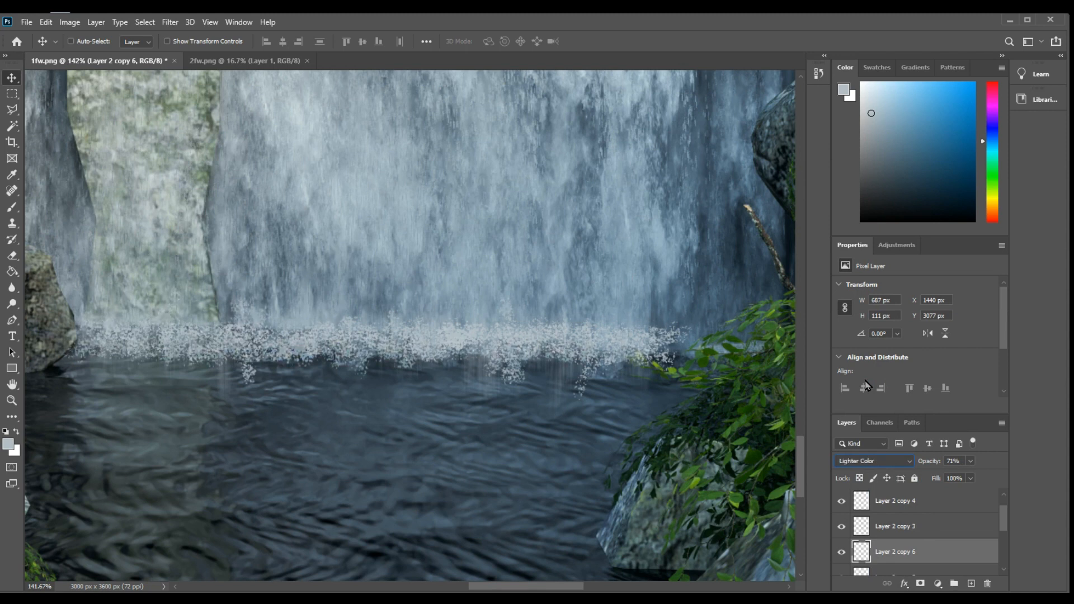
{"action": "key", "text": "Down"}
{"action": "key", "text": "Down"}
{"action": "key", "text": "Down"}
{"action": "key", "text": "Down"}
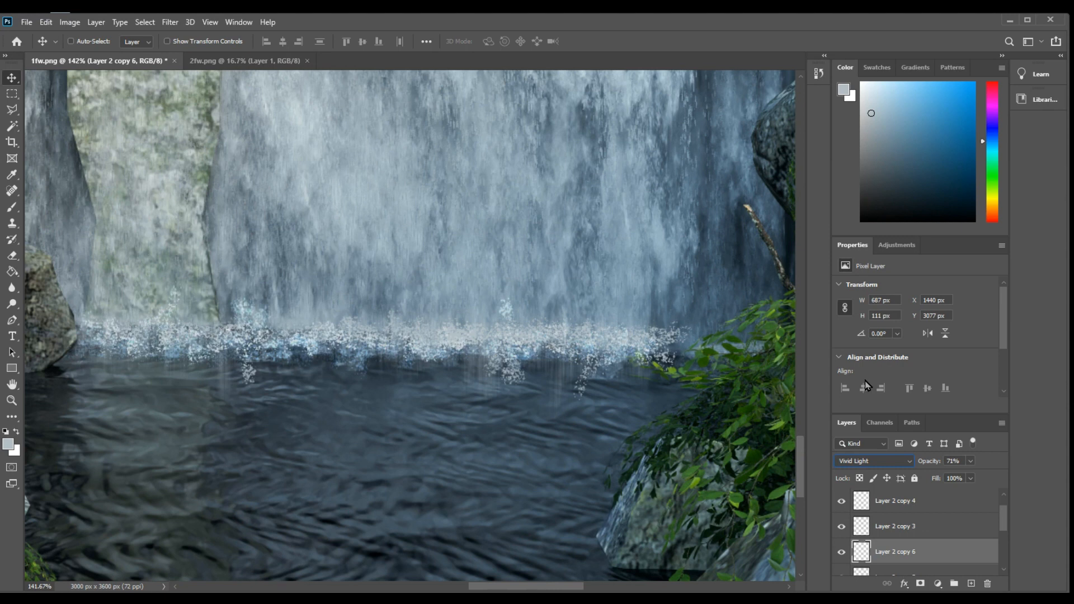
{"action": "left_click_drag", "start_coordinate": [971, 466], "coordinate": [963, 476]}
- Identify the other unblurred foam layer at the waterfall's base by toggling visibility and set its blend mode to Vivid Light
{"action": "left_click", "coordinate": [842, 527]}
{"action": "scroll", "coordinate": [1008, 535], "scroll_direction": "down", "scroll_amount": 1}
{"action": "left_click", "coordinate": [841, 559]}
{"action": "left_click", "coordinate": [841, 560]}
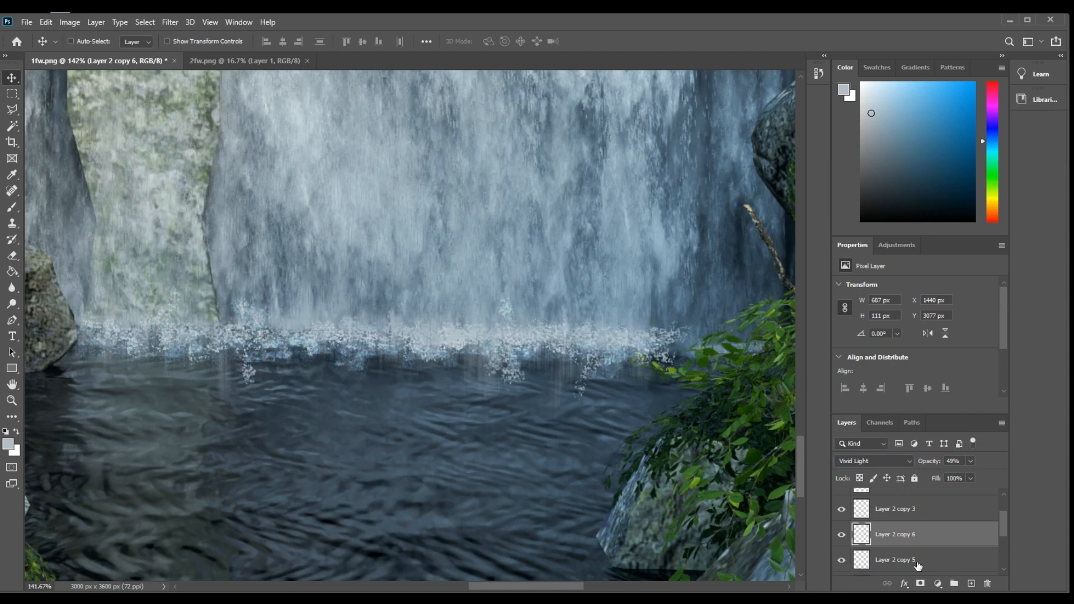
{"action": "left_click", "coordinate": [917, 560]}
{"action": "left_click", "coordinate": [874, 461]}
{"action": "left_click", "coordinate": [859, 522]}
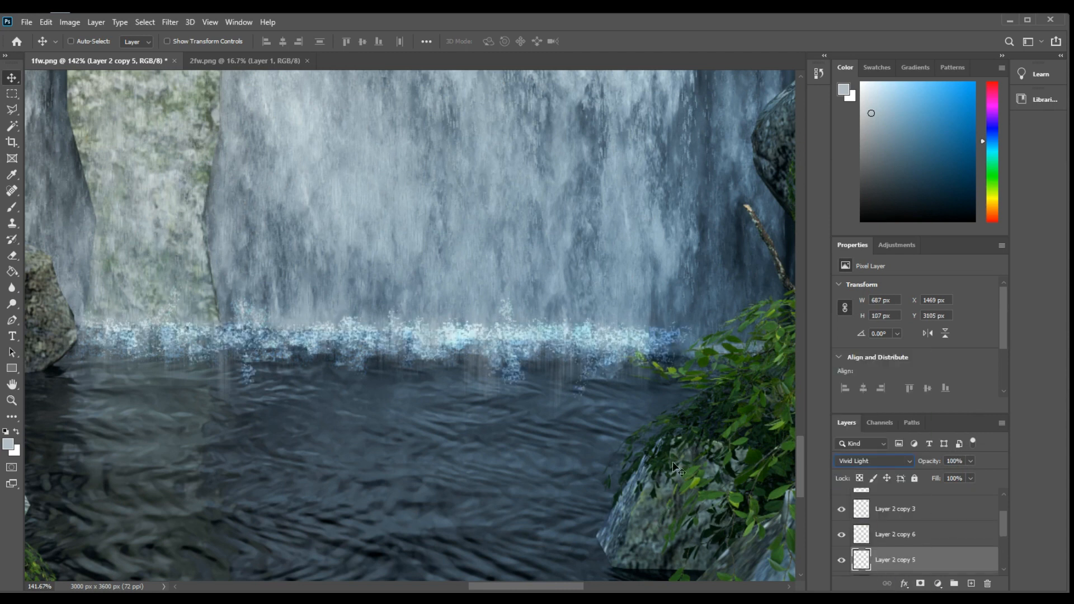
- Try the basic Blur filter on the Layer 2 copy 5 foam and undo it
{"action": "double_click", "coordinate": [928, 559]}
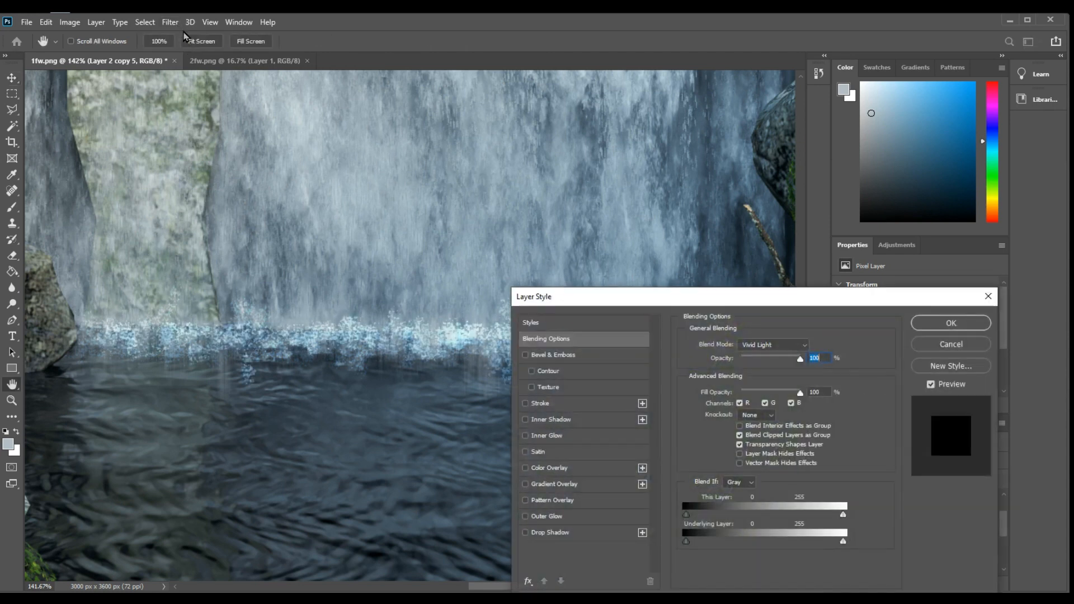
{"action": "left_click", "coordinate": [951, 343]}
{"action": "left_click", "coordinate": [170, 22]}
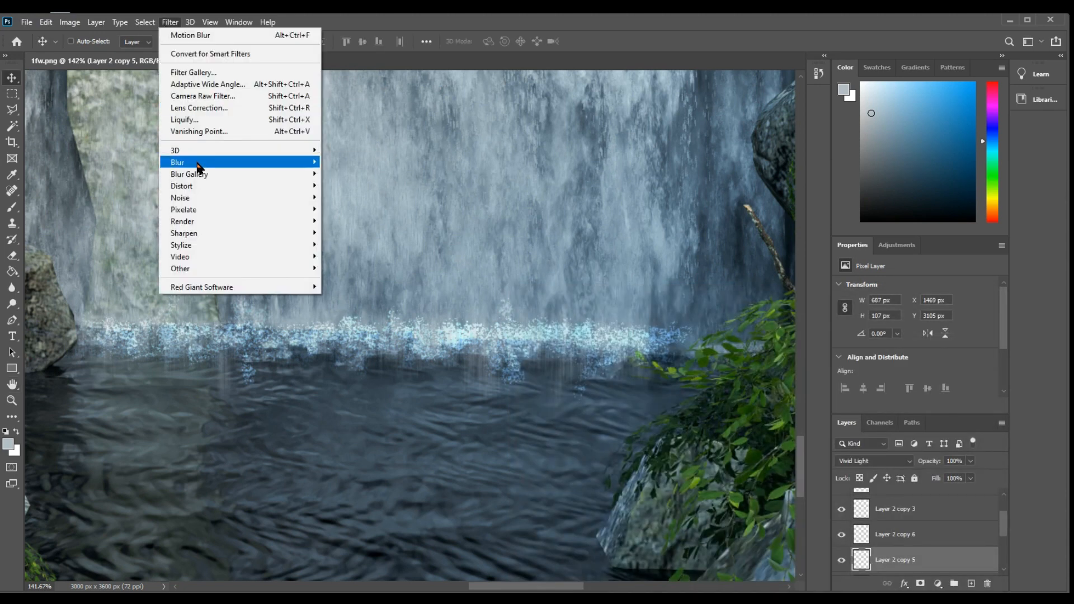
{"action": "mouse_move", "coordinate": [199, 163]}
{"action": "left_click", "coordinate": [343, 171]}
{"action": "key", "text": "ctrl+z"}
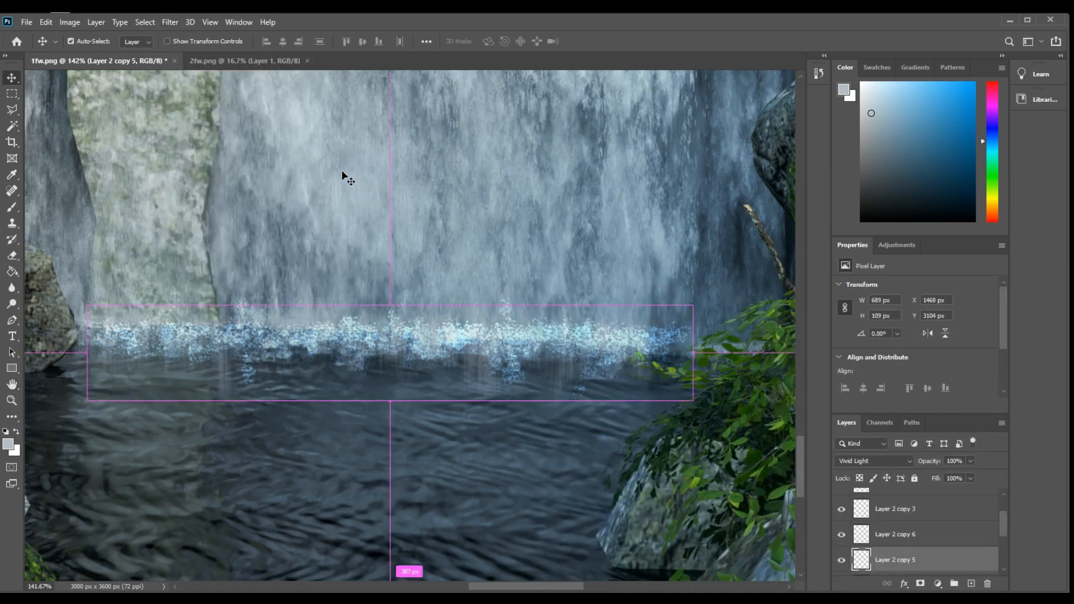
- Apply a Gaussian Blur with a radius of about 6.6 px to the Layer 2 copy 5 foam
{"action": "left_click", "coordinate": [170, 22]}
{"action": "mouse_move", "coordinate": [199, 168]}
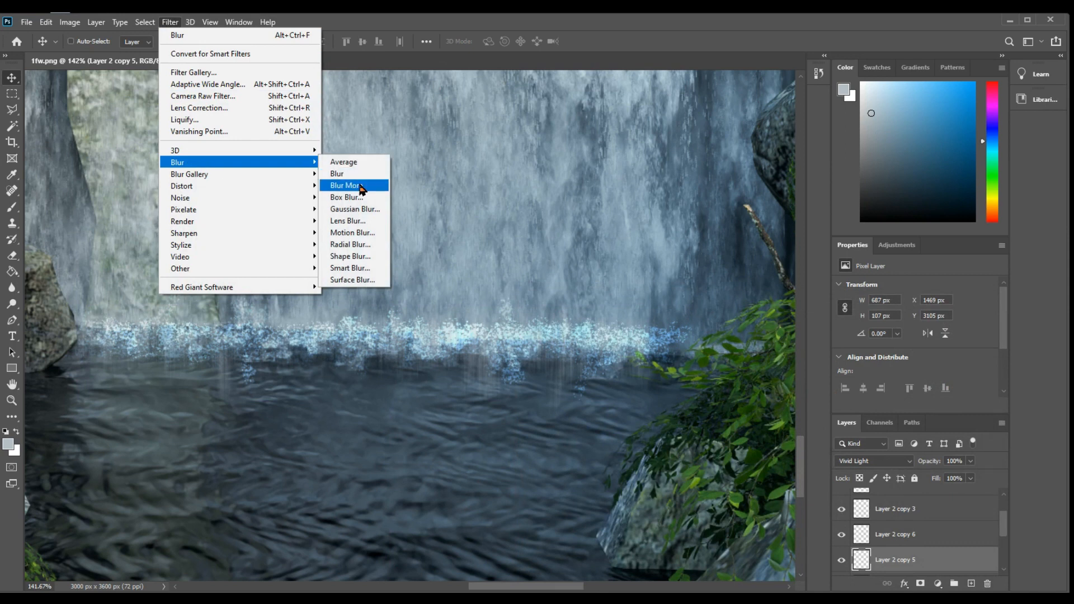
{"action": "left_click", "coordinate": [347, 209]}
{"action": "mouse_move", "coordinate": [491, 335]}
{"action": "left_mouse_down"}
{"action": "mouse_move", "coordinate": [523, 336]}
{"action": "mouse_move", "coordinate": [479, 333]}
{"action": "left_mouse_up"}
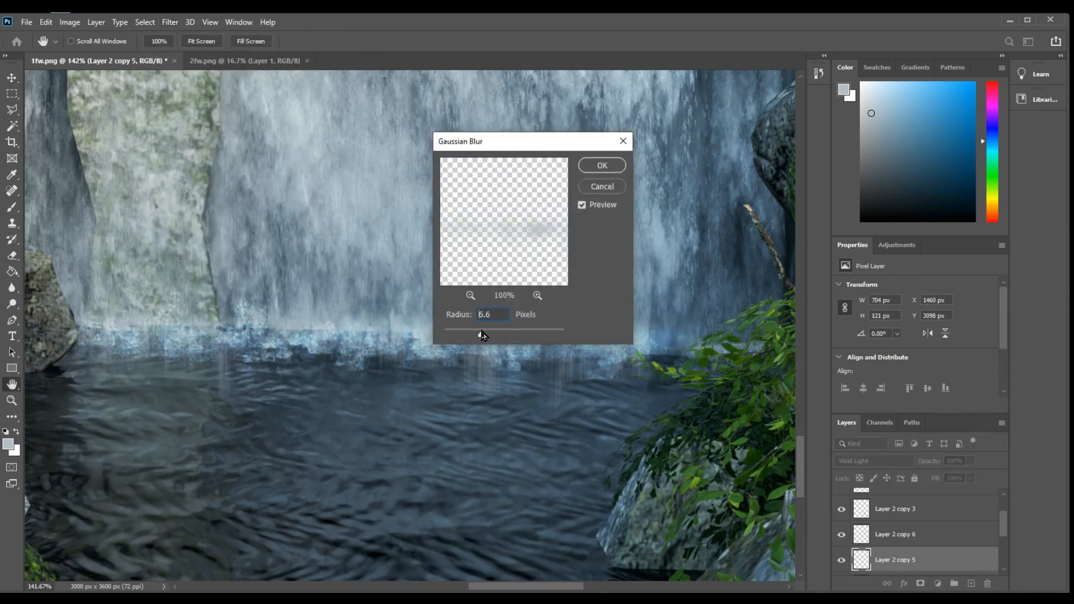
{"action": "left_click", "coordinate": [604, 167]}
- Move the Gaussian-blurred base foam about 100 px right and 30 px down
{"action": "key", "text": "z"}
{"action": "right_click", "coordinate": [426, 319]}
{"action": "left_click", "coordinate": [449, 324]}
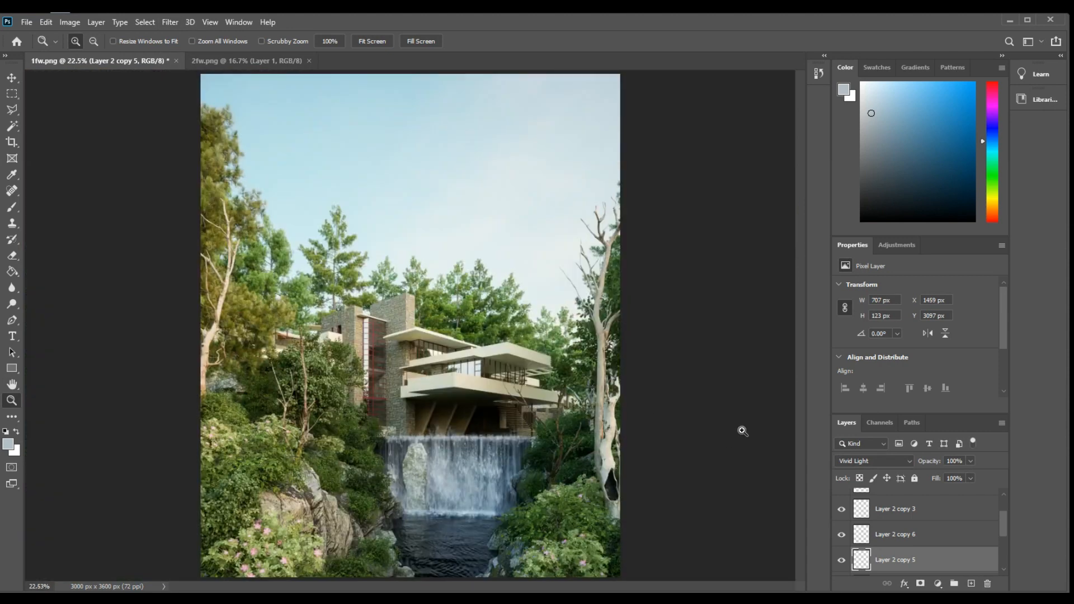
{"action": "left_click_drag", "start_coordinate": [426, 484], "coordinate": [553, 548]}
{"action": "key", "text": "v"}
{"action": "left_click_drag", "start_coordinate": [301, 320], "coordinate": [375, 341]}
{"action": "key", "text": "z"}
{"action": "right_click", "coordinate": [307, 283]}
{"action": "left_click", "coordinate": [347, 309]}
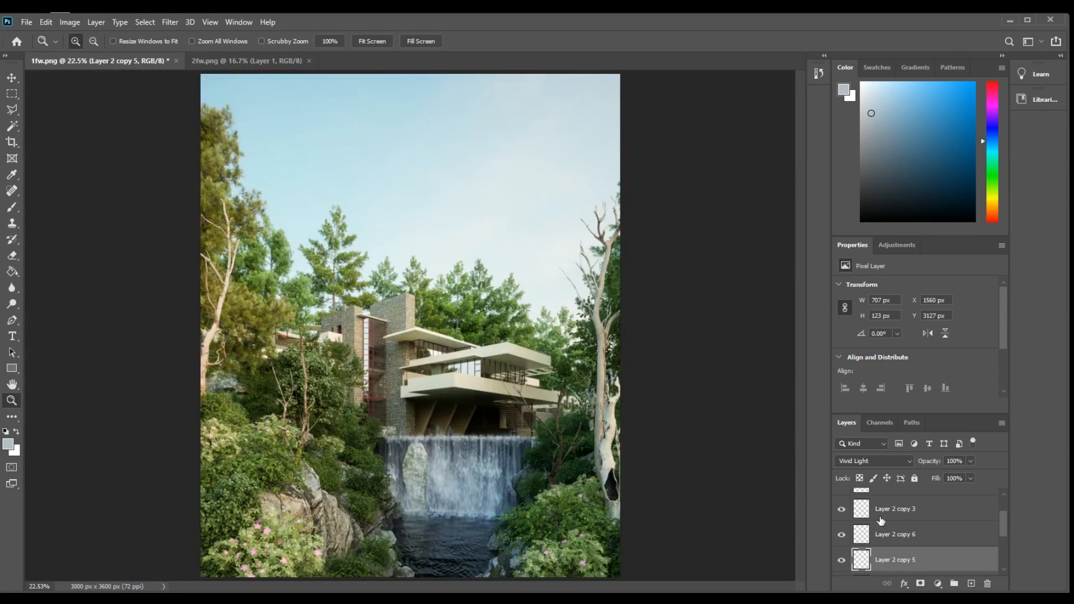
- Copy the Layer 2 copy 3 foam from the waterfall's upper edge down to its base at the water line
{"action": "left_click", "coordinate": [894, 509]}
{"action": "left_click", "coordinate": [841, 509]}
{"action": "left_click", "coordinate": [841, 510]}
{"action": "key", "text": "v"}
{"action": "left_click_drag", "start_coordinate": [491, 440], "coordinate": [460, 526], "text": "alt"}
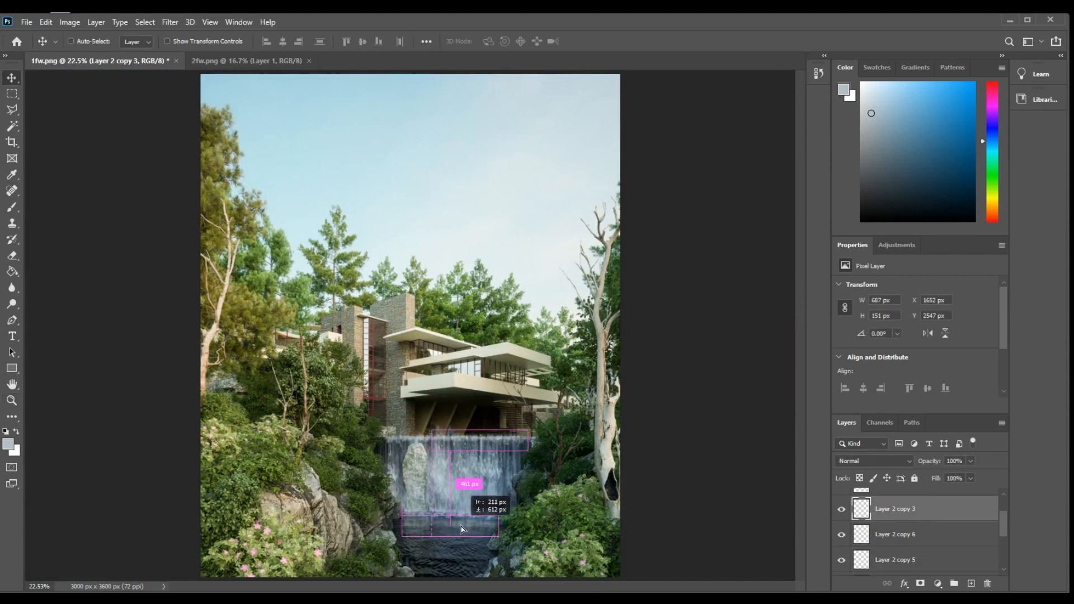
- Apply a Gaussian Blur to the new foam copy at the base and move it up over the water line
{"action": "left_click", "coordinate": [170, 22]}
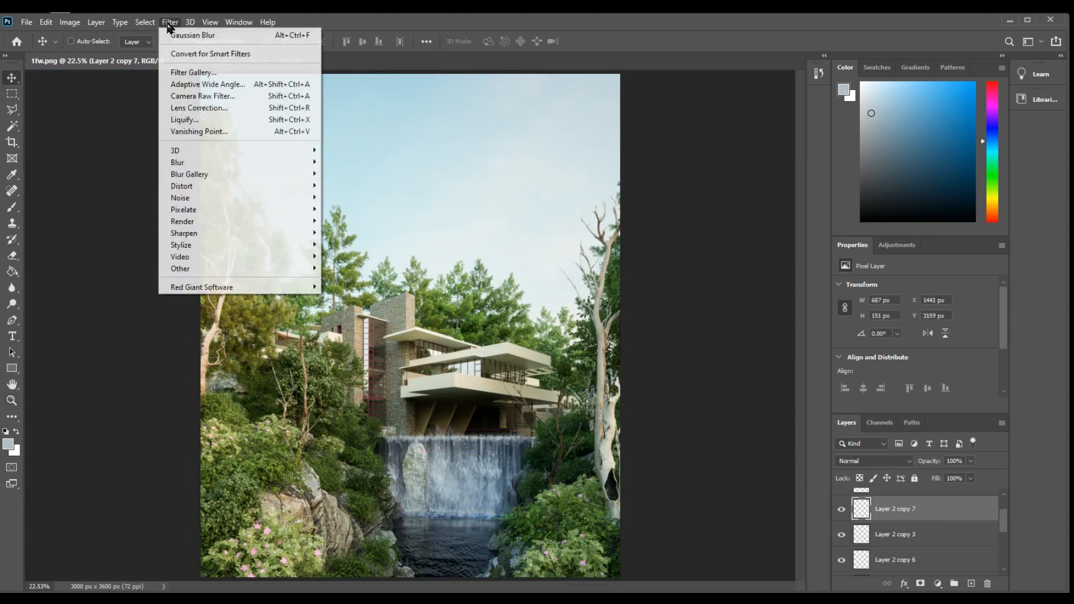
{"action": "mouse_move", "coordinate": [210, 163]}
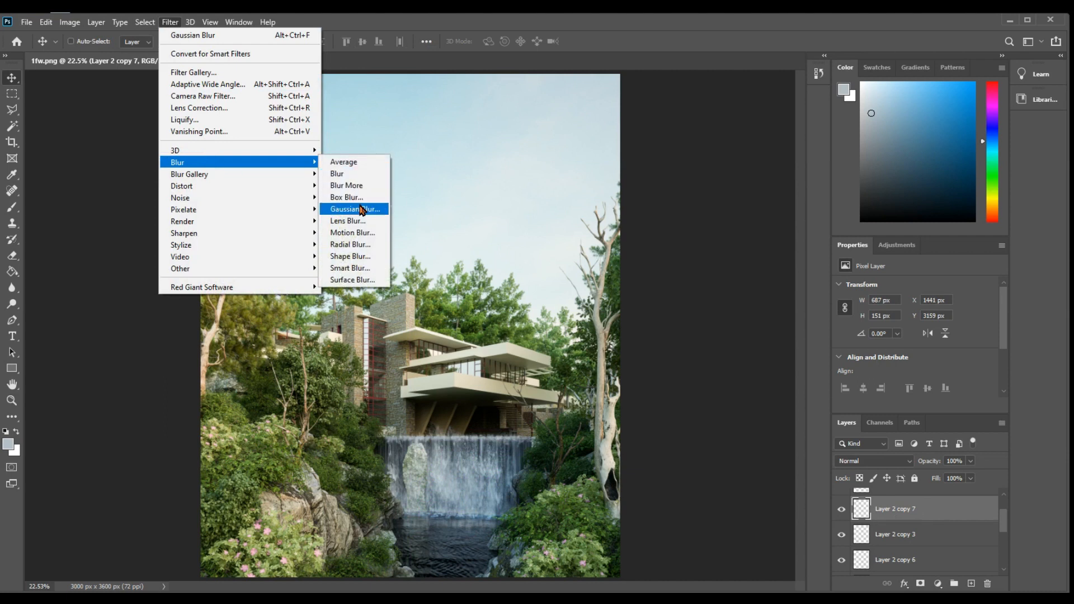
{"action": "left_click", "coordinate": [352, 209]}
{"action": "mouse_move", "coordinate": [481, 334]}
{"action": "left_mouse_down"}
{"action": "mouse_move", "coordinate": [521, 335]}
{"action": "mouse_move", "coordinate": [501, 334]}
{"action": "left_mouse_up"}
{"action": "left_click", "coordinate": [607, 166]}
{"action": "key", "text": "ctrl+space"}
{"action": "left_click_drag", "start_coordinate": [367, 426], "coordinate": [546, 526], "text": "ctrl"}
{"action": "left_click_drag", "start_coordinate": [476, 525], "coordinate": [538, 477]}
- Duplicate the Gaussian-blurred foam, flip the duplicate horizontally, and reduce its height to 181 px
{"action": "key", "text": "ctrl+j"}
{"action": "key", "text": "ctrl+t"}
{"action": "right_click", "coordinate": [511, 484]}
{"action": "left_click", "coordinate": [540, 469]}
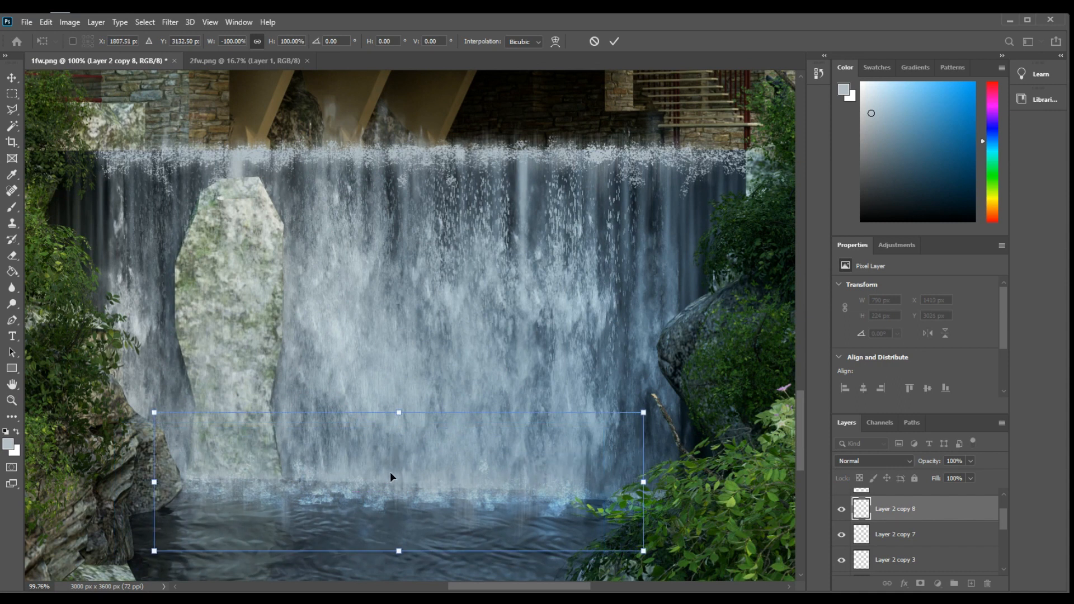
{"action": "left_click_drag", "start_coordinate": [402, 414], "coordinate": [402, 437]}
{"action": "key", "text": "Return"}
{"action": "key", "text": "z"}
{"action": "right_click", "coordinate": [412, 486]}
{"action": "left_click", "coordinate": [414, 490]}
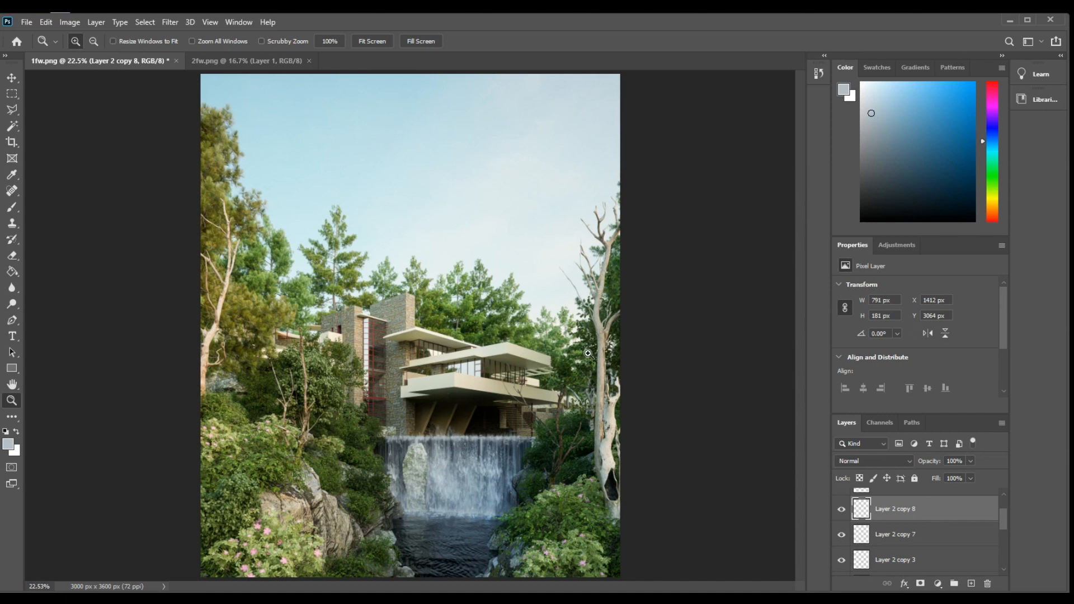
{"action": "left_click", "coordinate": [495, 496], "text": "alt"}
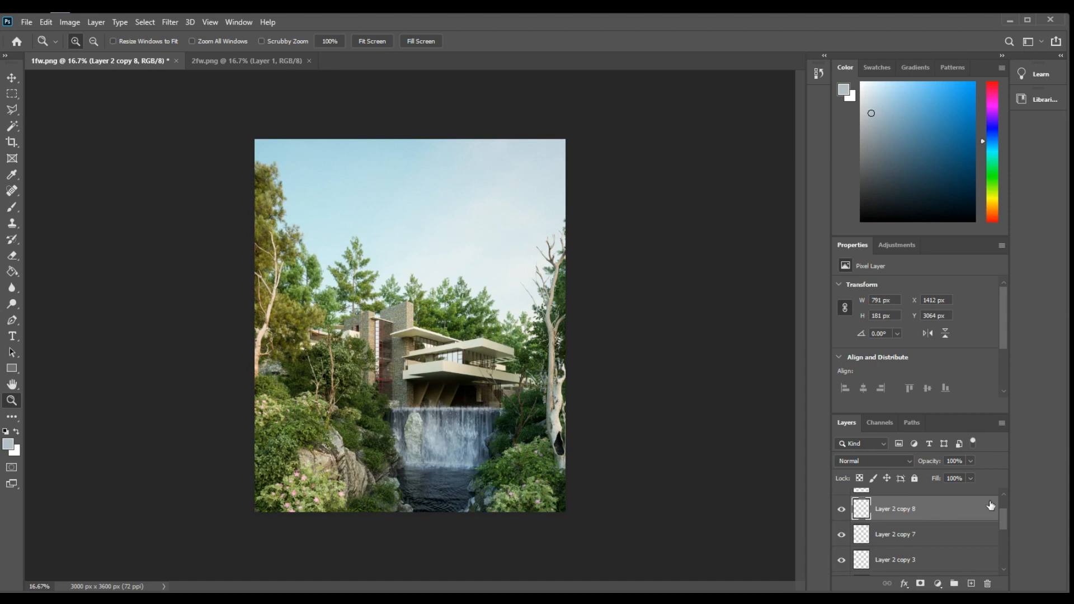
- Use the Camera Raw filter on Layer 1 copy to add a Highlight Priority vignette with amount -40 and midpoint about 53
{"action": "scroll", "coordinate": [990, 505], "scroll_direction": "down", "scroll_amount": 5}
{"action": "left_click", "coordinate": [918, 539]}
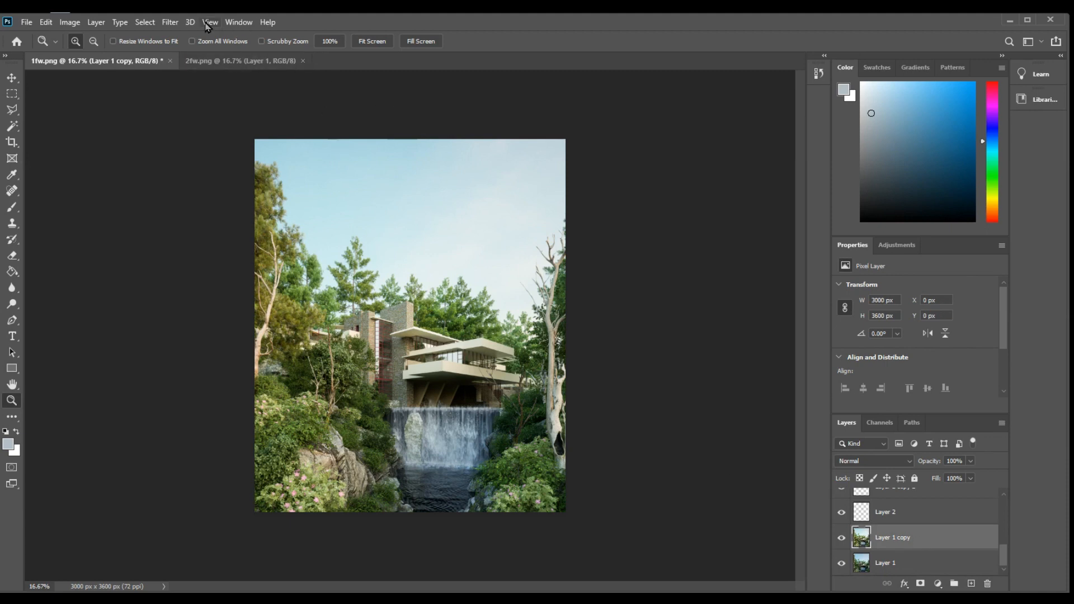
{"action": "left_click", "coordinate": [170, 22]}
{"action": "left_click", "coordinate": [204, 96]}
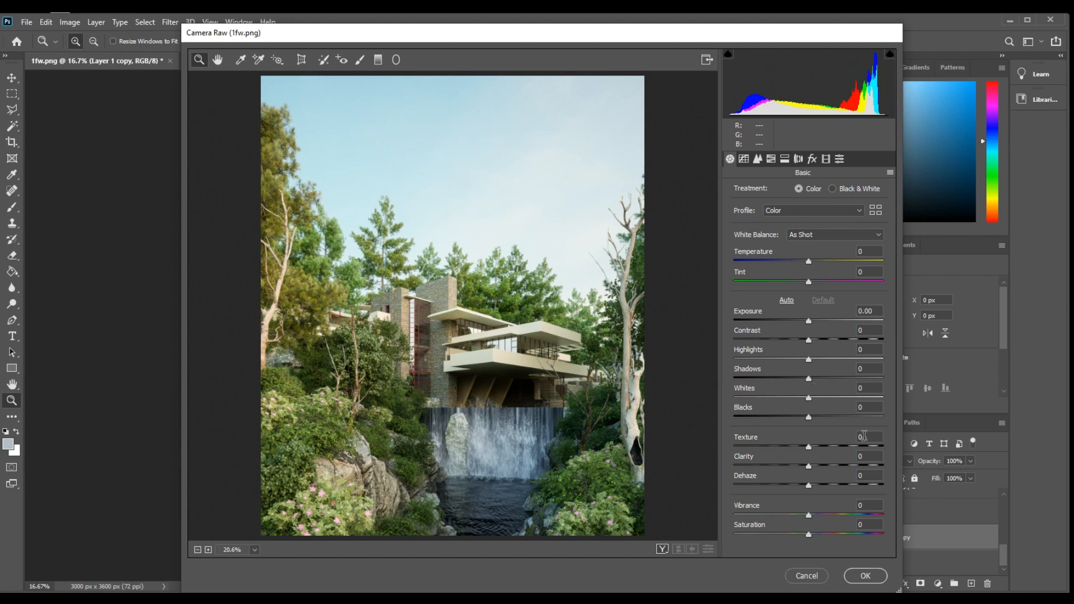
{"action": "left_click", "coordinate": [771, 158]}
{"action": "left_click", "coordinate": [757, 158]}
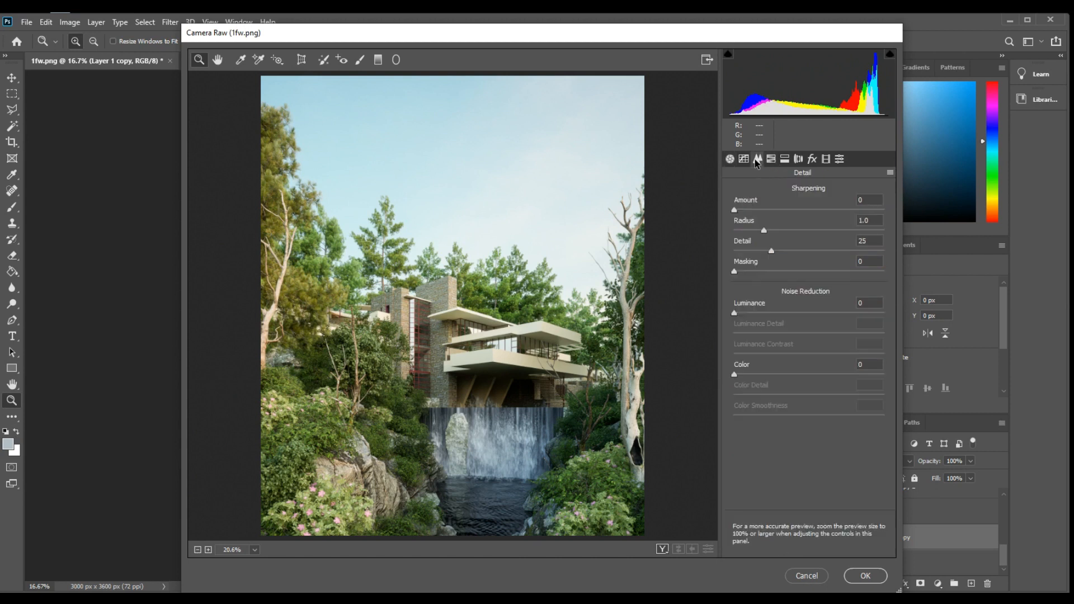
{"action": "left_click", "coordinate": [798, 160]}
{"action": "left_click", "coordinate": [785, 159]}
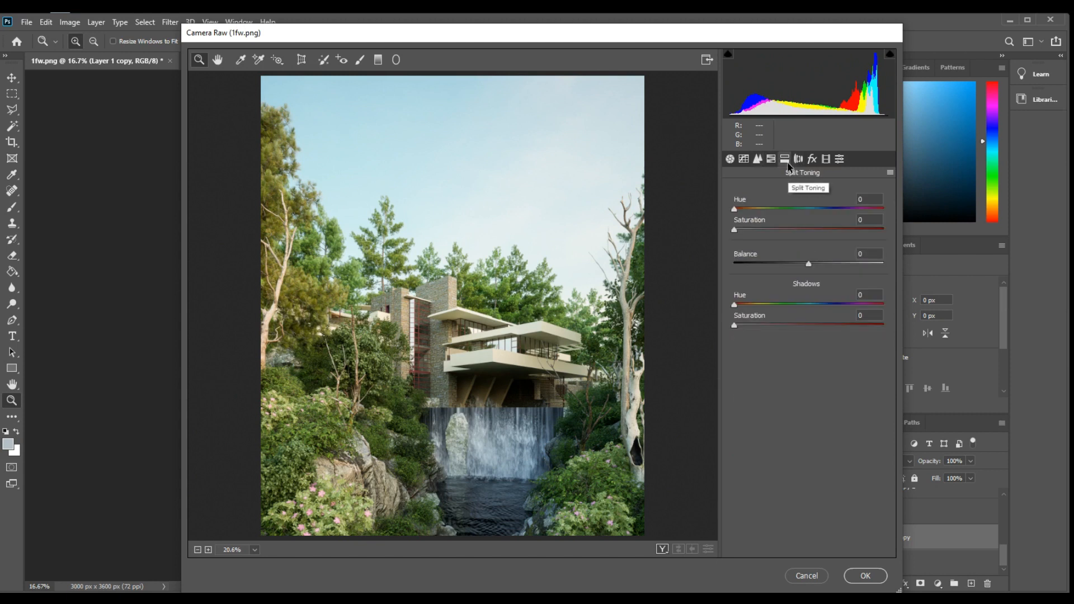
{"action": "left_click", "coordinate": [812, 159]}
{"action": "mouse_move", "coordinate": [797, 318]}
{"action": "left_mouse_down"}
{"action": "mouse_move", "coordinate": [777, 322]}
{"action": "mouse_move", "coordinate": [787, 322]}
{"action": "left_mouse_up"}
{"action": "mouse_move", "coordinate": [734, 213]}
{"action": "left_mouse_down"}
{"action": "mouse_move", "coordinate": [763, 212]}
{"action": "mouse_move", "coordinate": [733, 213]}
{"action": "left_mouse_up"}
{"action": "left_click_drag", "start_coordinate": [785, 320], "coordinate": [800, 345]}
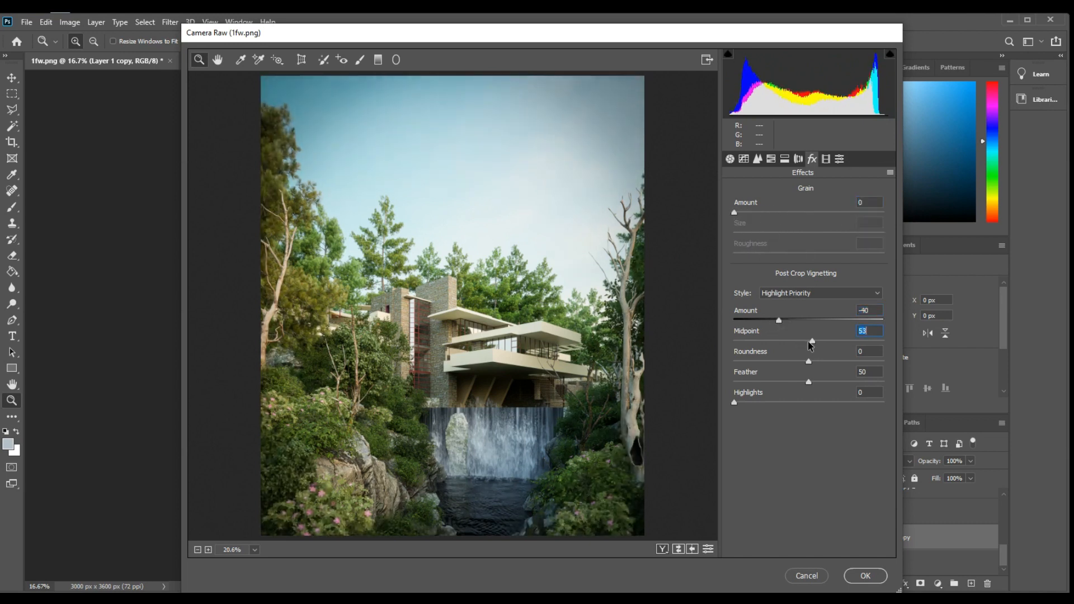
{"action": "left_click", "coordinate": [865, 576]}
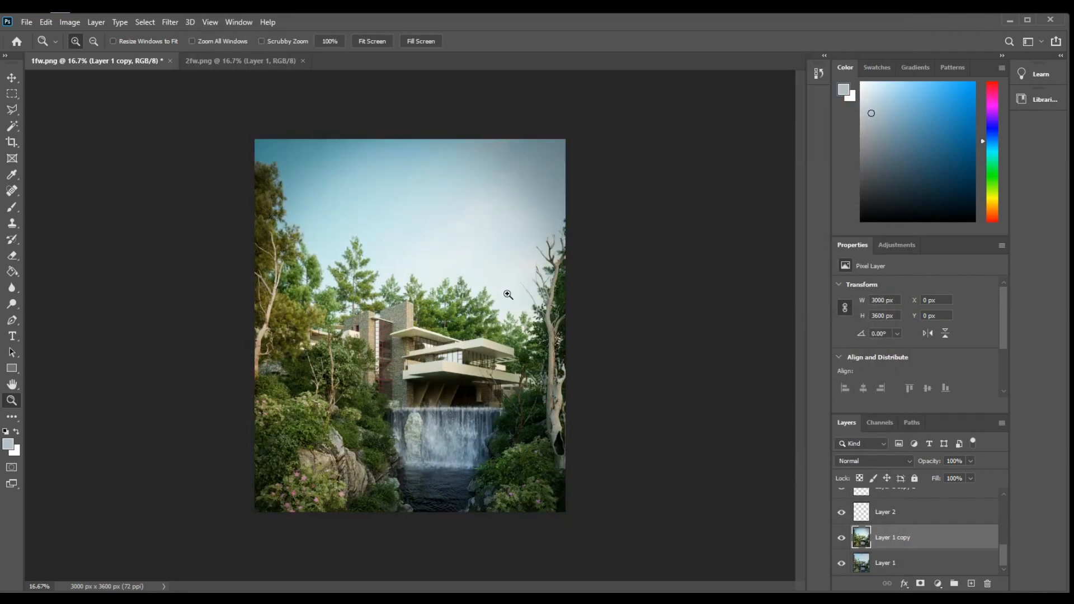
{"action": "right_click", "coordinate": [447, 278]}
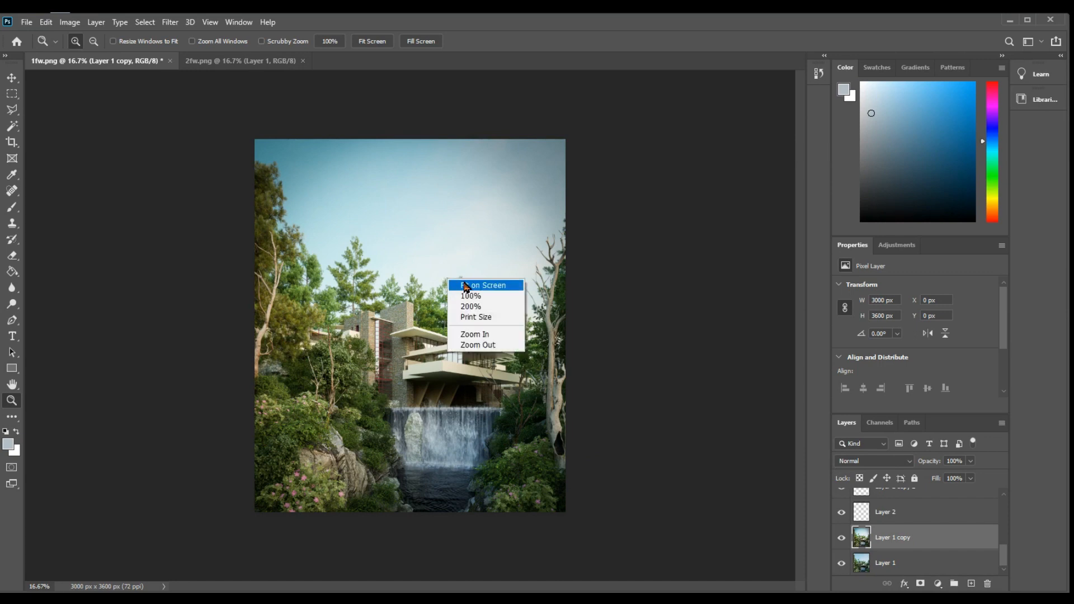
{"action": "left_click", "coordinate": [478, 284]}
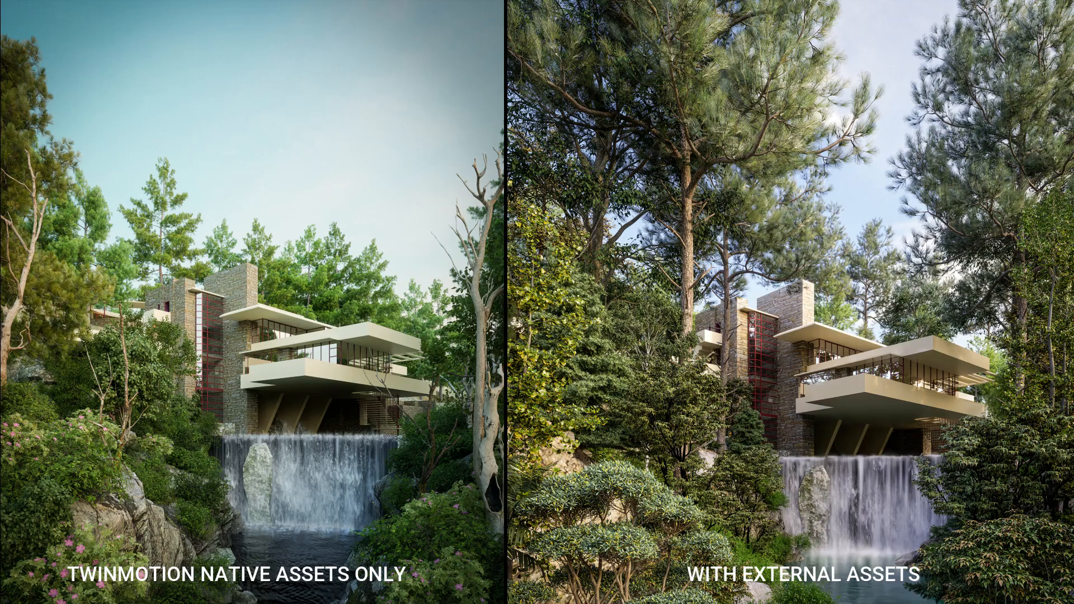